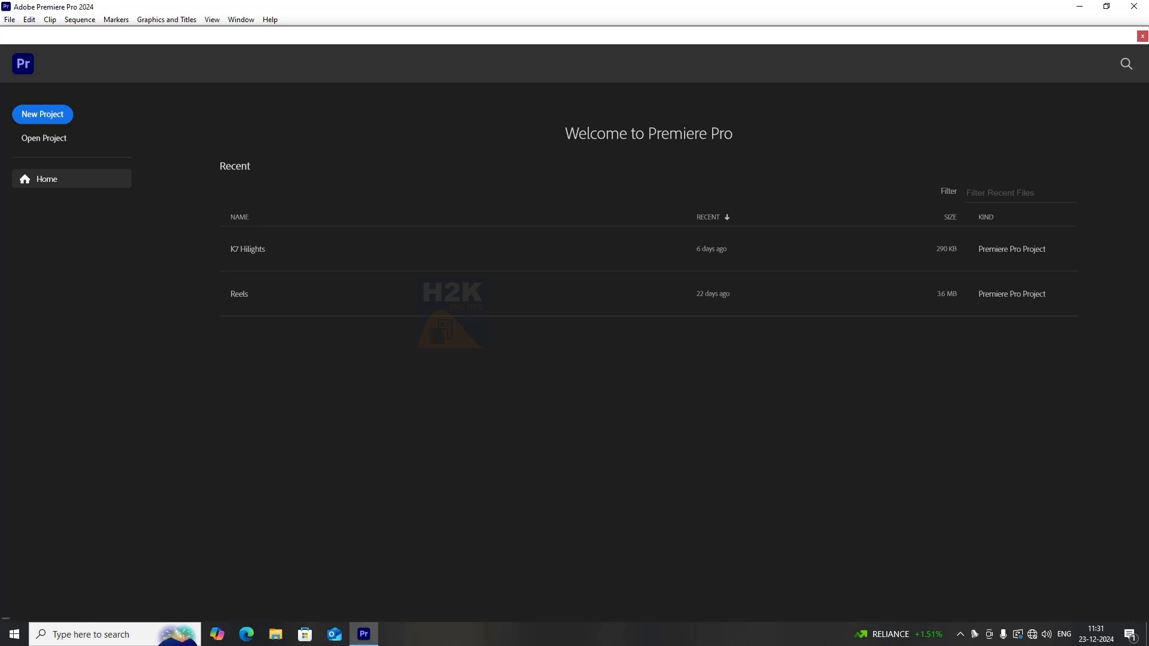
Start a new project and name it Test.
{"action": "left_click", "coordinate": [38, 114]}
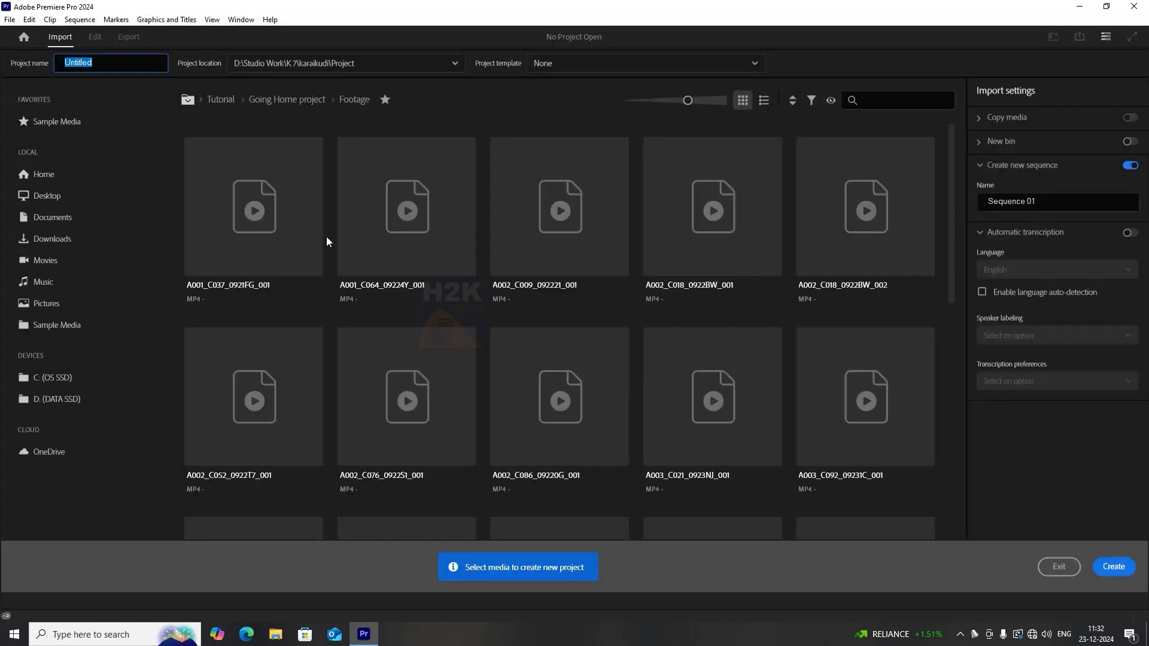
{"action": "left_click", "coordinate": [126, 62]}
{"action": "double_click", "coordinate": [138, 63]}
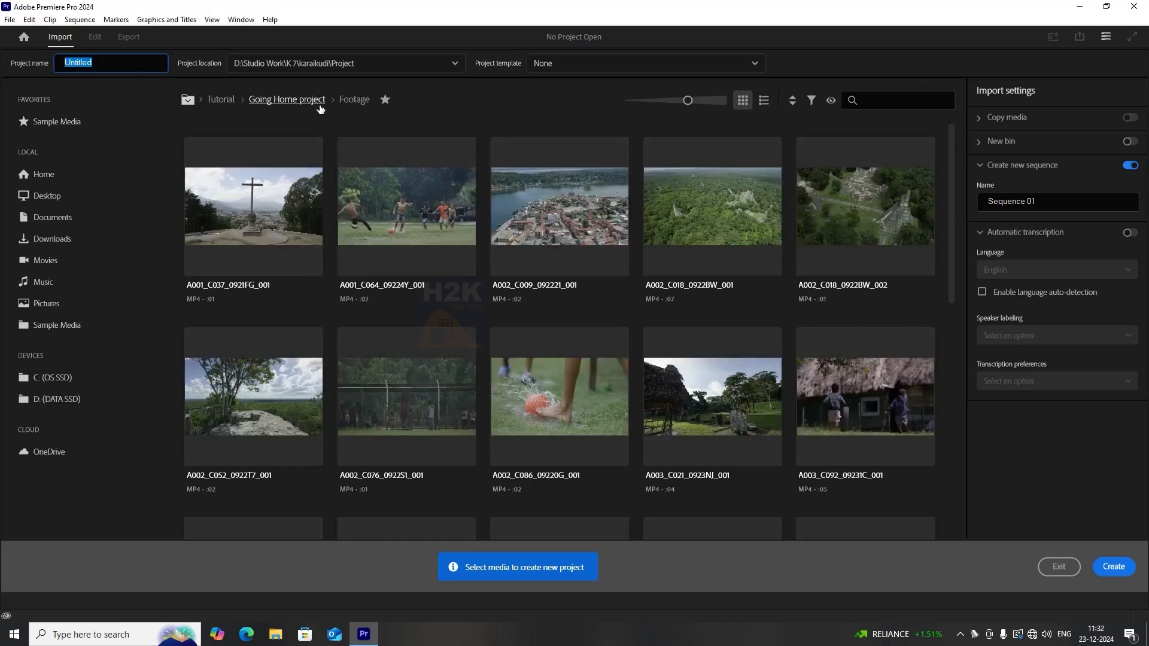
{"action": "type", "text": "Test"}
Choose a new project location, creating a folder named PR on the D: drive and opening it.
{"action": "left_click", "coordinate": [315, 65]}
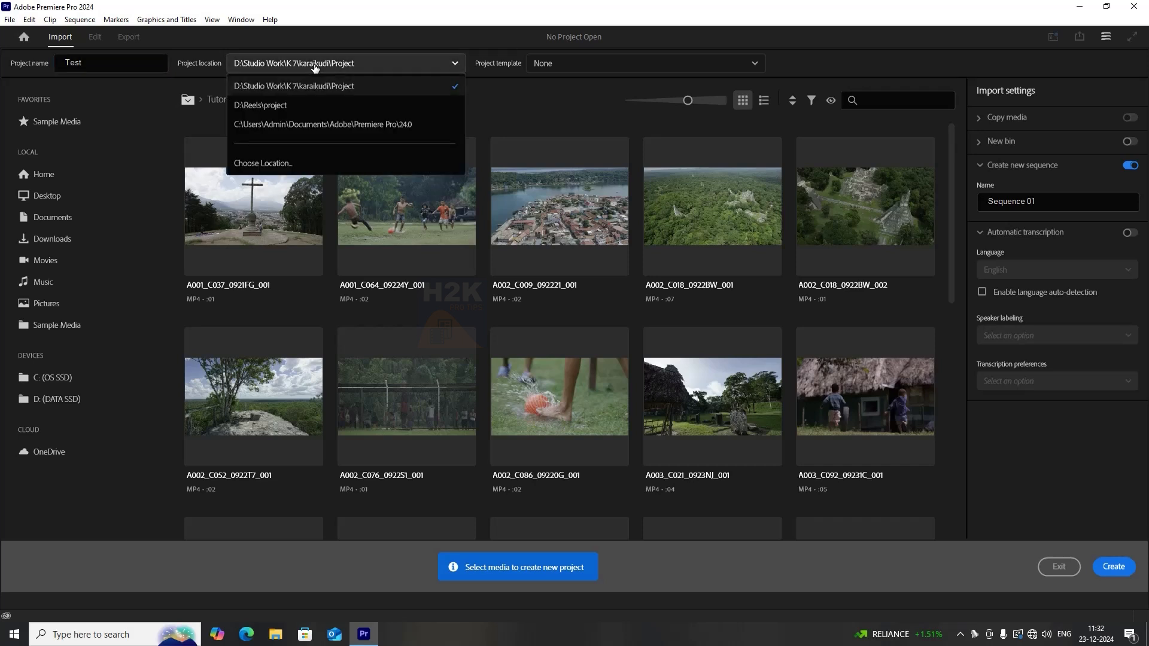
{"action": "left_click", "coordinate": [268, 166]}
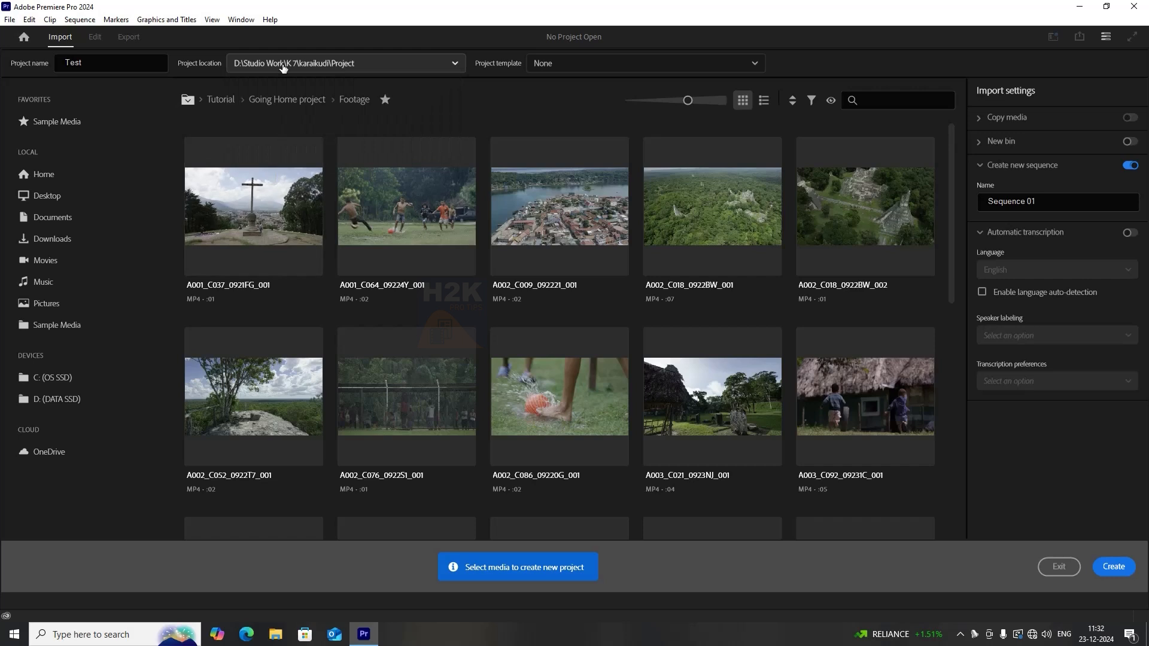
{"action": "left_click", "coordinate": [426, 66]}
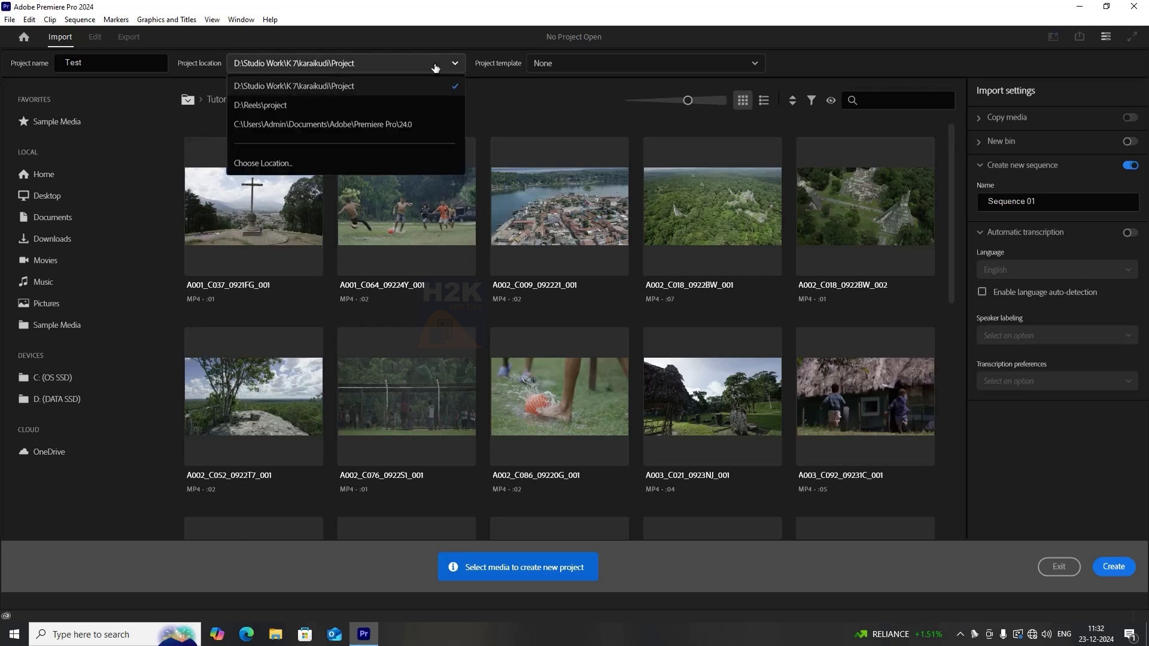
{"action": "left_click", "coordinate": [266, 168]}
{"action": "left_click", "coordinate": [202, 56]}
{"action": "left_click", "coordinate": [155, 56]}
{"action": "key", "text": "ctrl+shift+n"}
{"action": "type", "text": "PR"}
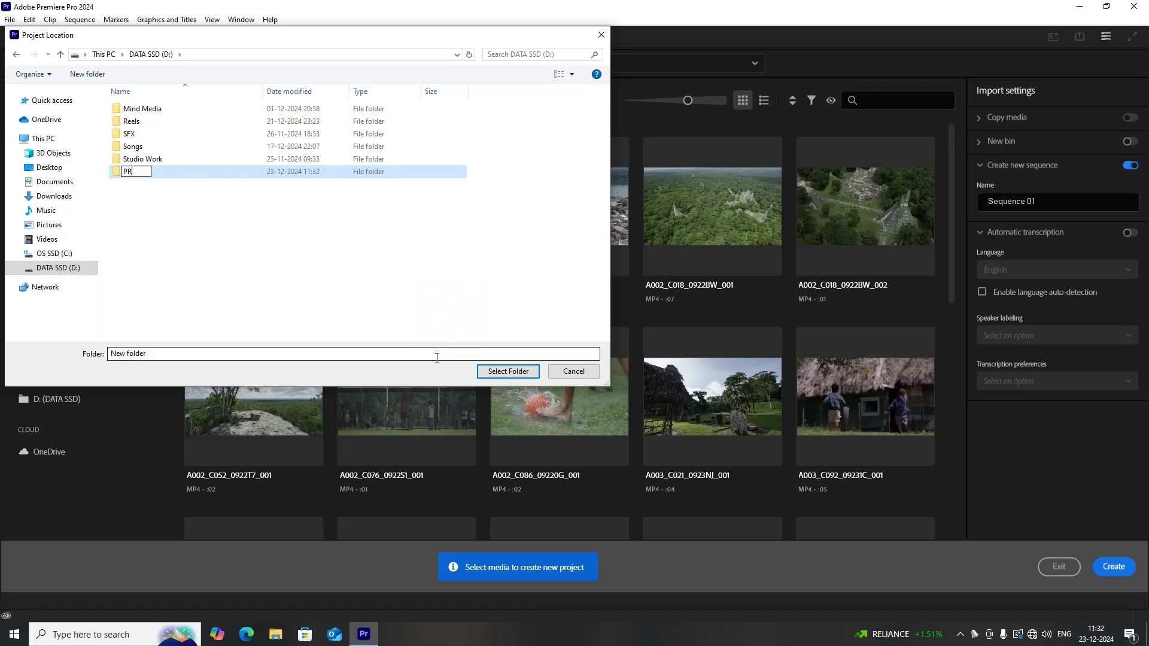
{"action": "key", "text": "Return"}
{"action": "double_click", "coordinate": [141, 173]}
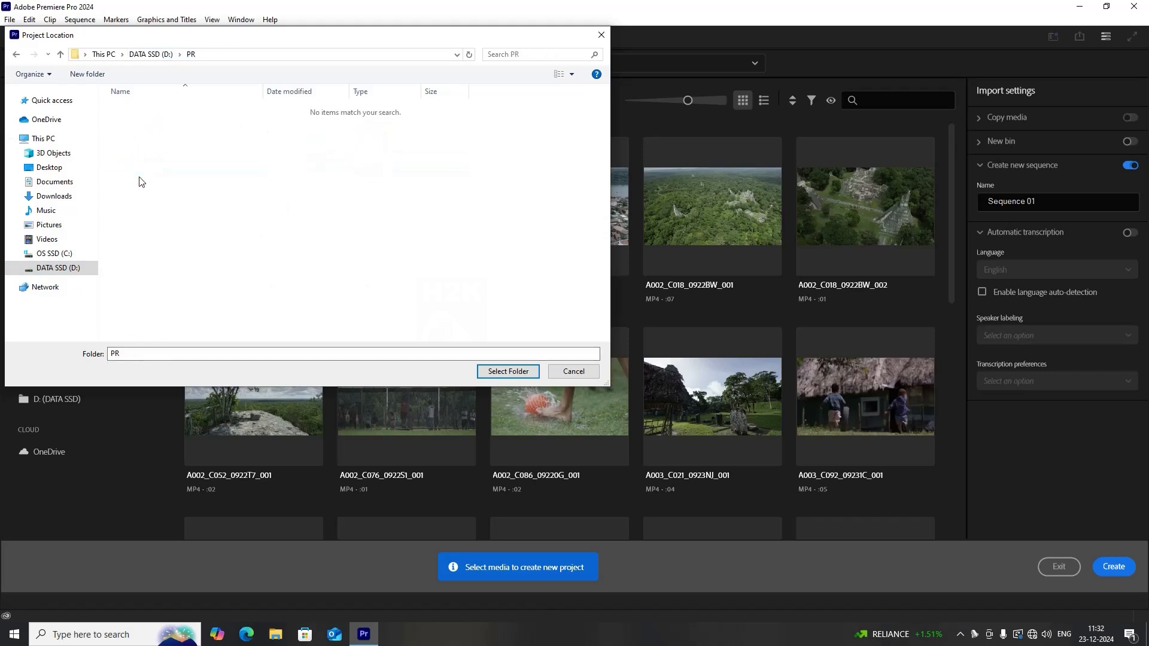
Create a subfolder named Project inside PR, select it as the project location, and create the project.
{"action": "right_click", "coordinate": [333, 183]}
{"action": "mouse_move", "coordinate": [367, 305]}
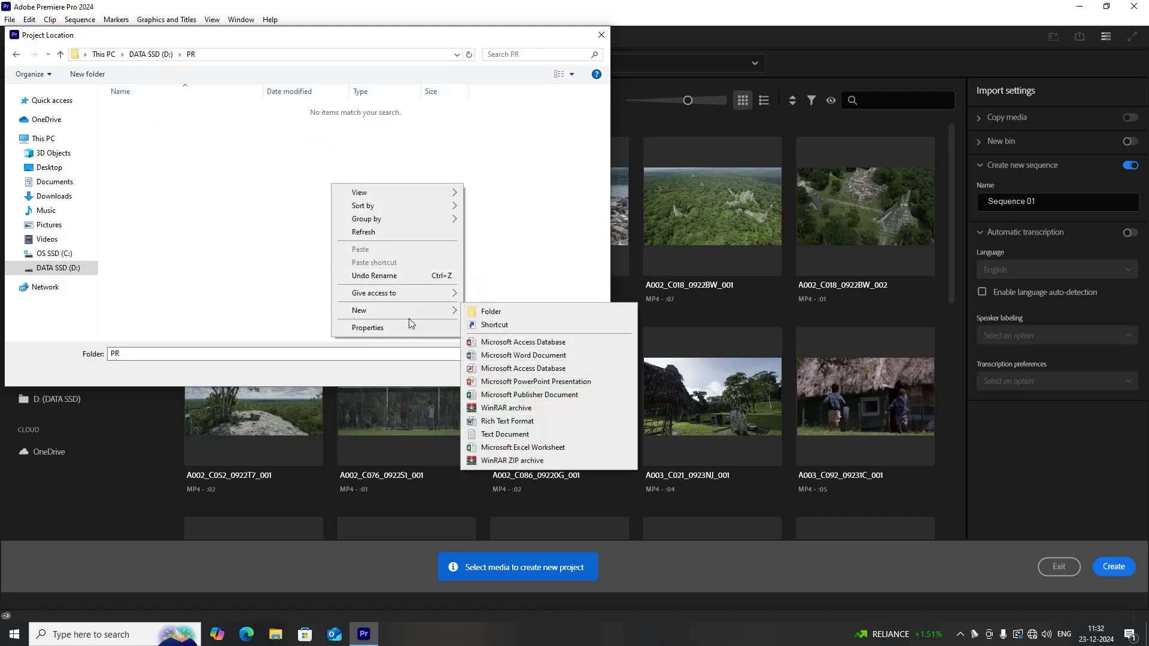
{"action": "left_click", "coordinate": [526, 310]}
{"action": "type", "text": "Project"}
{"action": "key", "text": "Return"}
{"action": "left_click", "coordinate": [498, 373]}
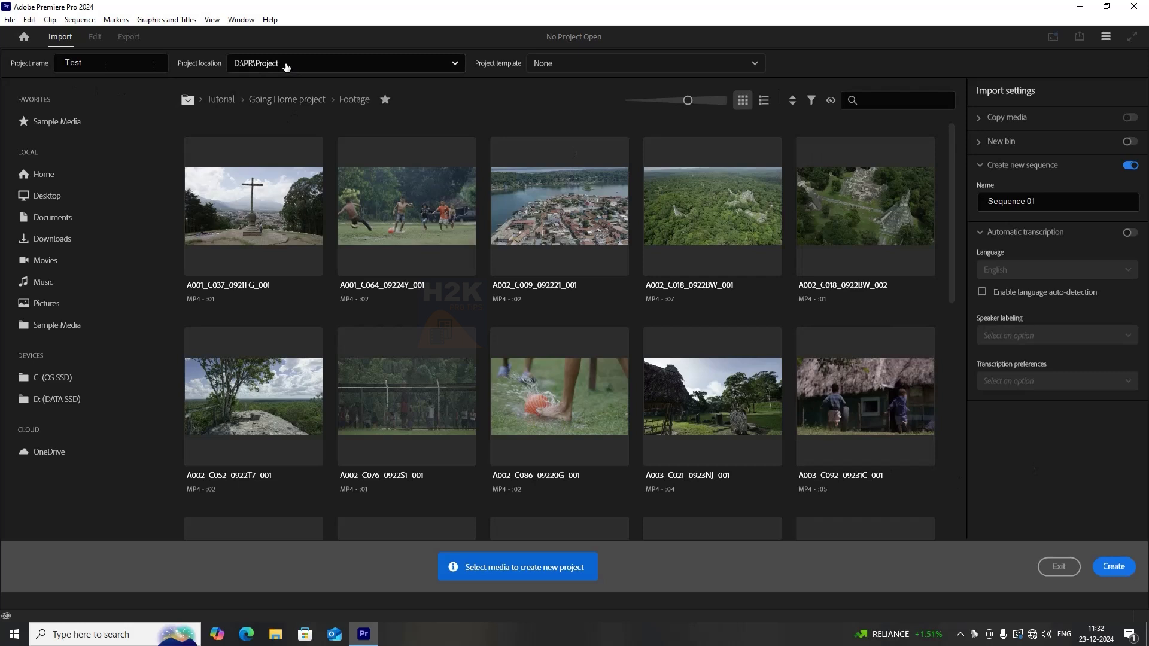
{"action": "left_click", "coordinate": [1126, 565]}
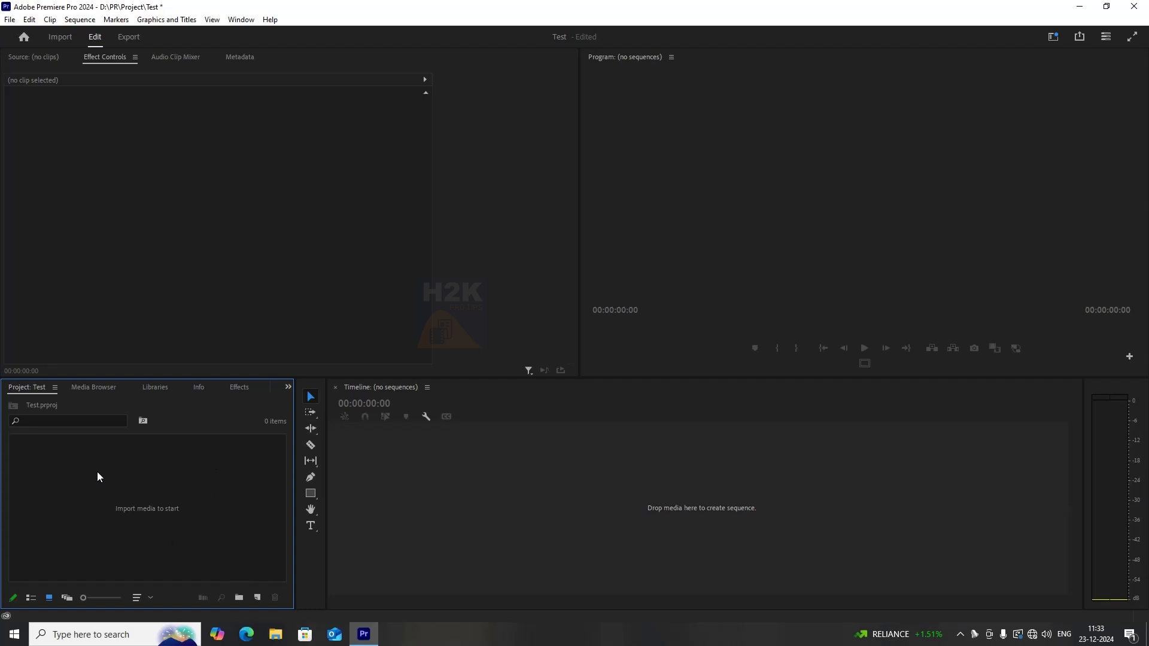
Create three bins in the project panel named Drone, Audio and VFX.
{"action": "right_click", "coordinate": [84, 493]}
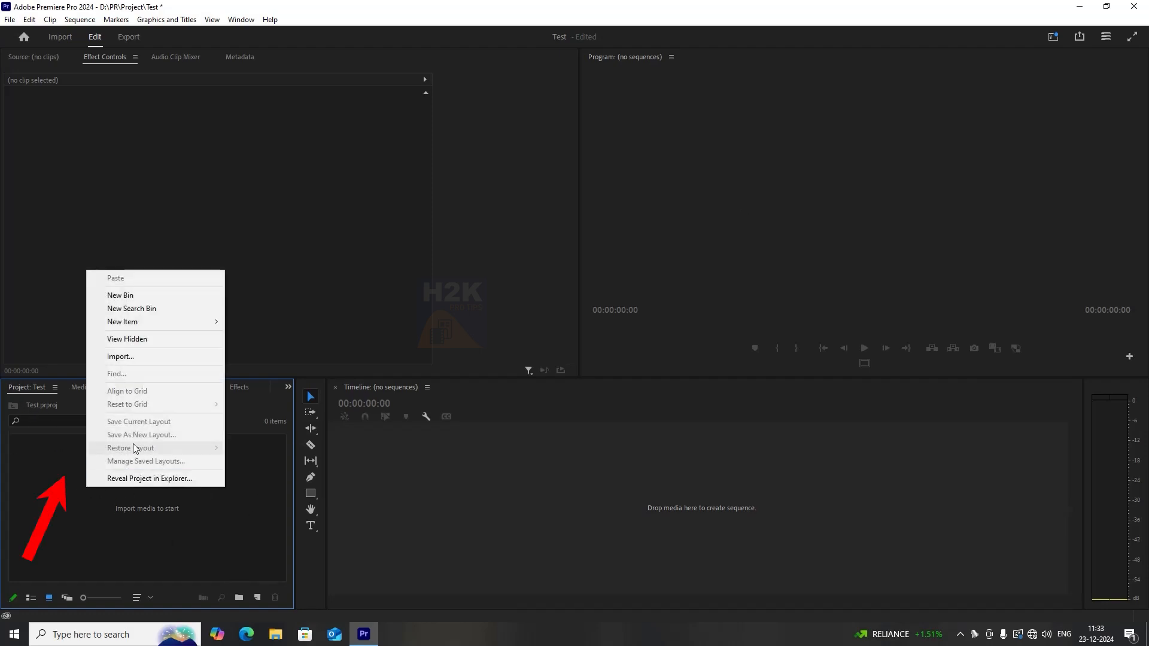
{"action": "left_click", "coordinate": [120, 296]}
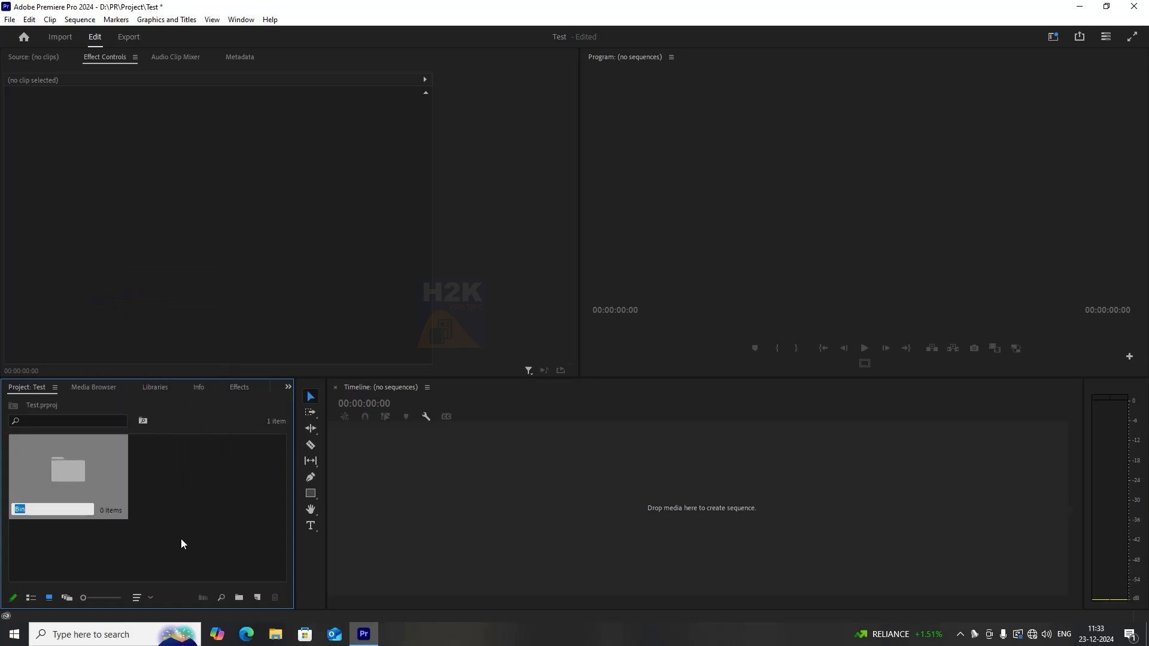
{"action": "type", "text": "Drone"}
{"action": "key", "text": "Return"}
{"action": "key", "text": "ctrl+b"}
{"action": "type", "text": "Audio"}
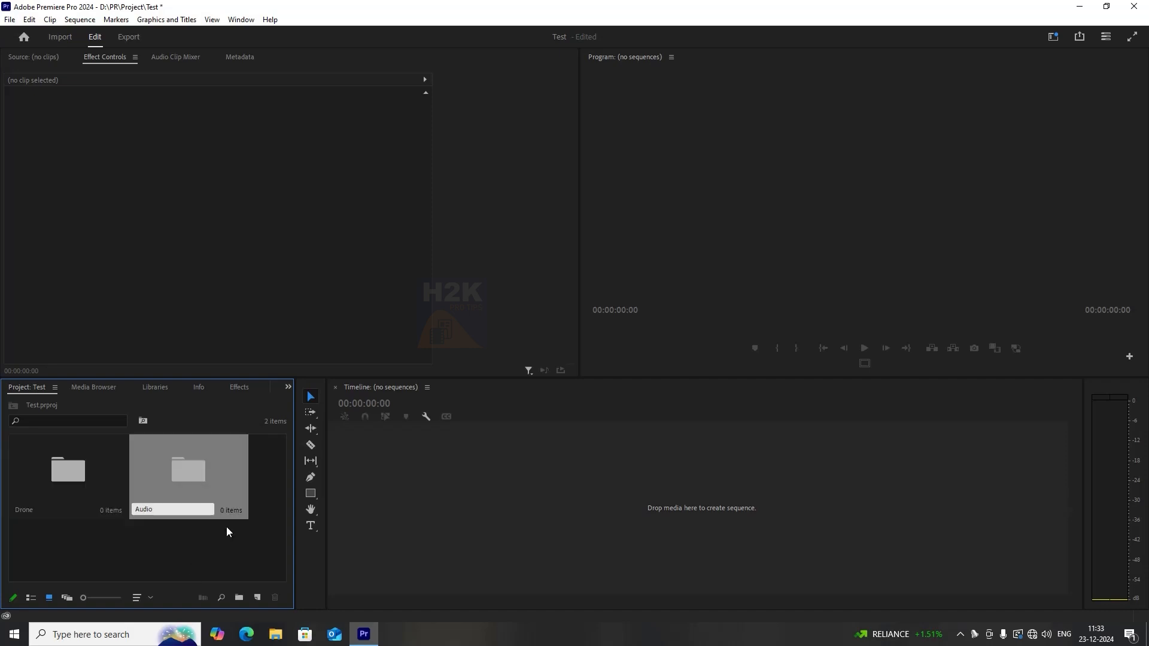
{"action": "key", "text": "Return"}
{"action": "key", "text": "ctrl+b"}
{"action": "type", "text": "VFX"}
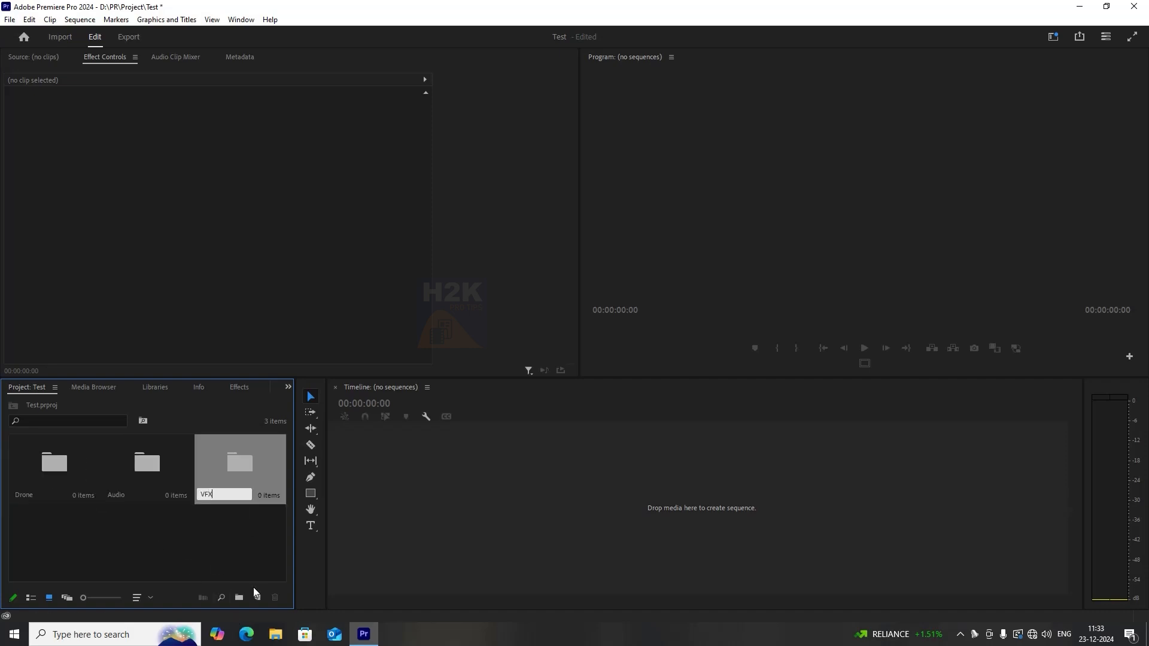
{"action": "left_click", "coordinate": [218, 543]}
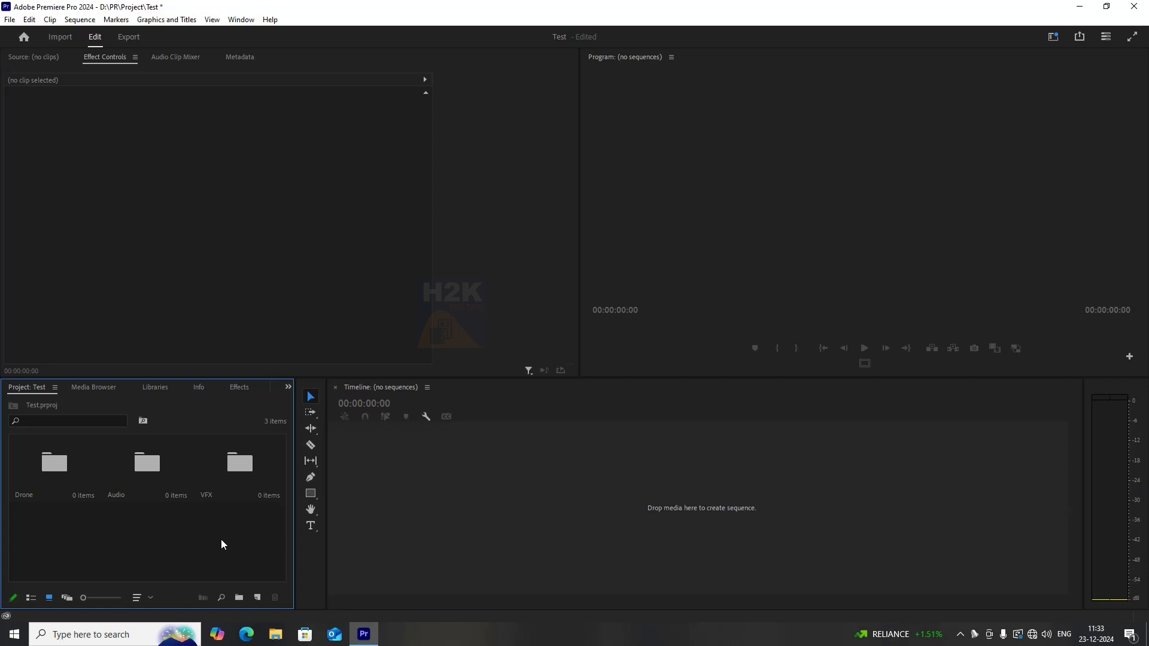
Switch the project panel between icon and list views, leaving it in list view.
{"action": "mouse_move", "coordinate": [96, 596]}
{"action": "left_mouse_down"}
{"action": "mouse_move", "coordinate": [113, 597]}
{"action": "mouse_move", "coordinate": [77, 598]}
{"action": "left_mouse_up"}
{"action": "left_click", "coordinate": [30, 598]}
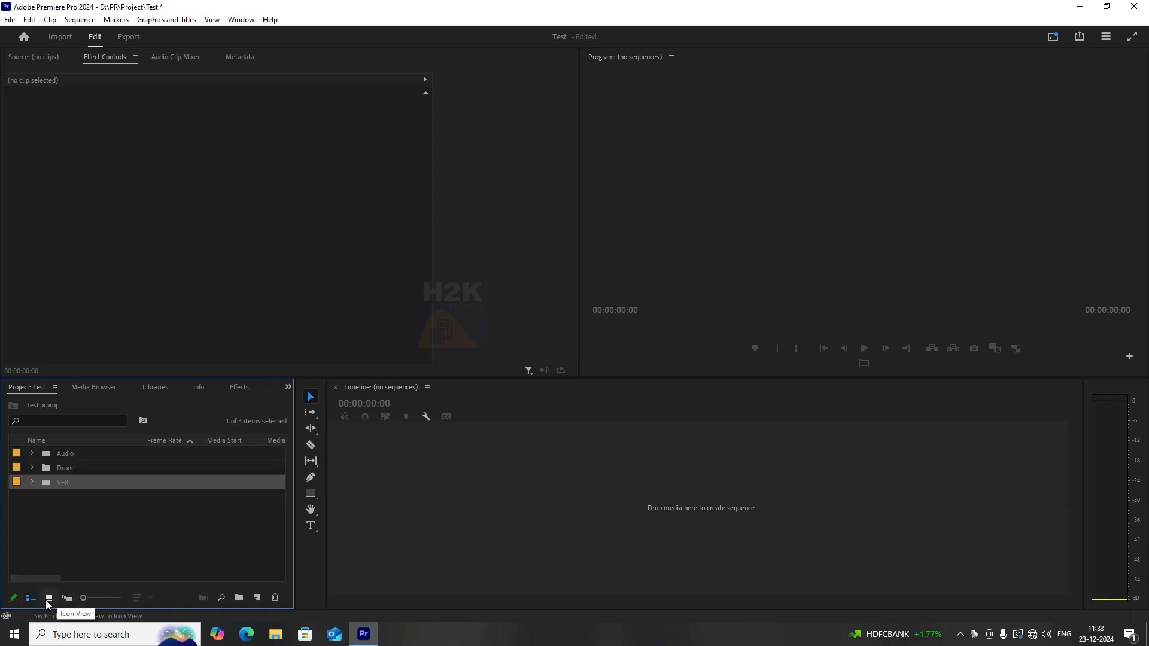
{"action": "left_click", "coordinate": [47, 598]}
{"action": "scroll", "coordinate": [201, 546], "scroll_direction": "down", "scroll_amount": 3}
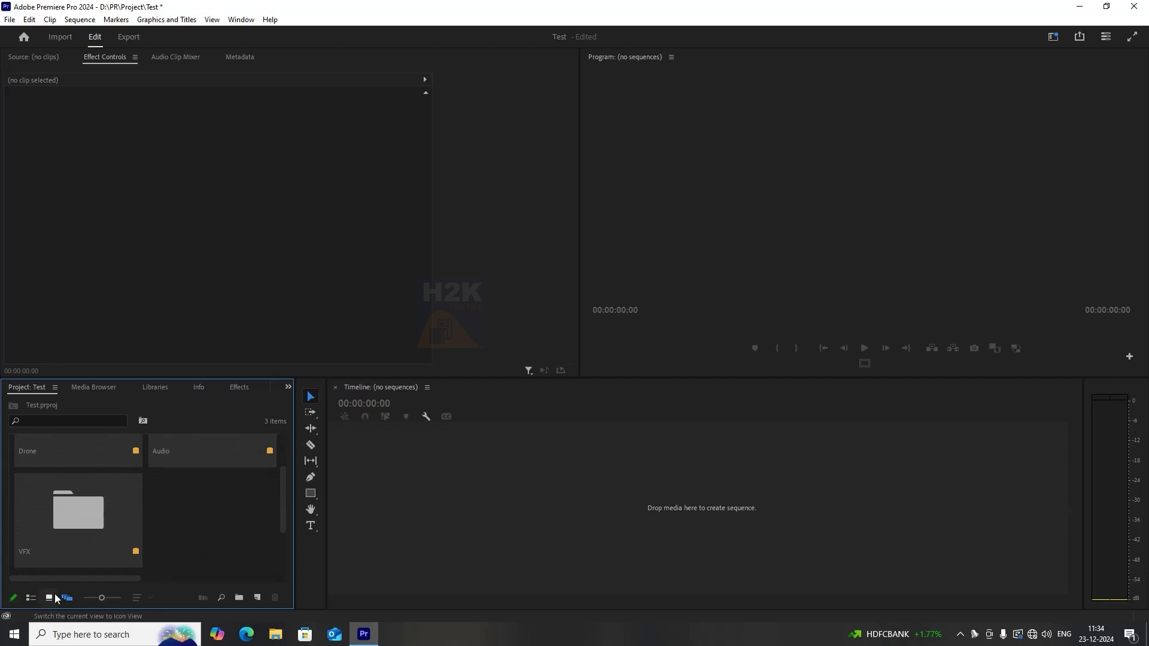
{"action": "left_click", "coordinate": [32, 598]}
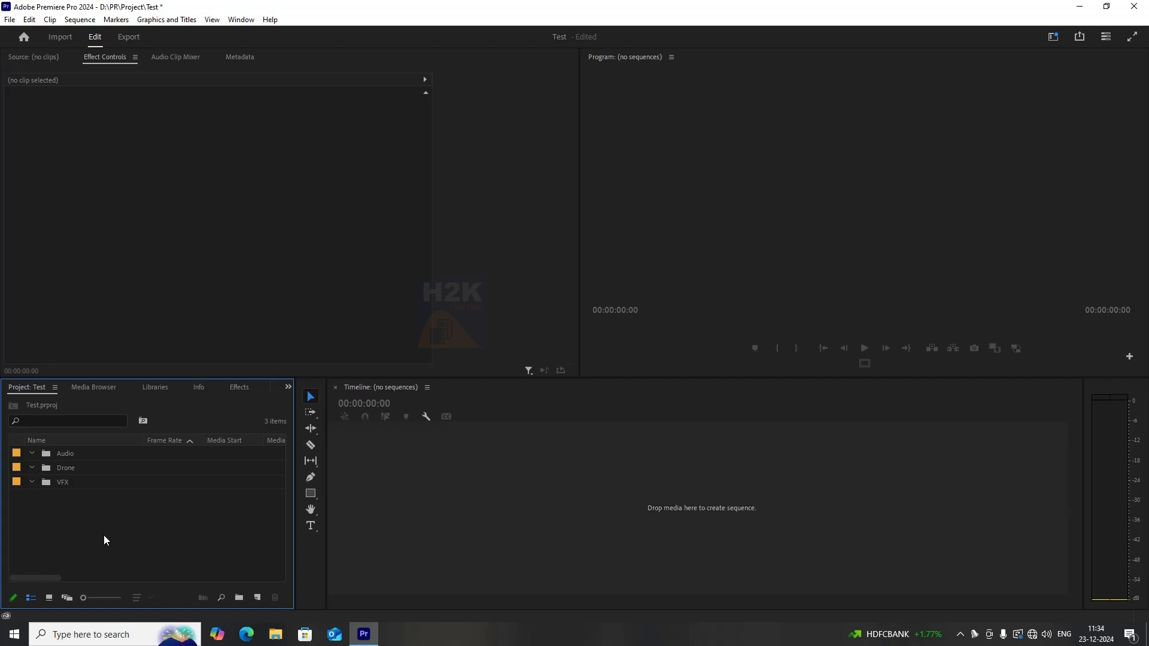
Import the Tharangini-MassTamilan song from the Songs folder on the D: drive into the project.
{"action": "left_click", "coordinate": [276, 634]}
{"action": "left_click", "coordinate": [37, 290]}
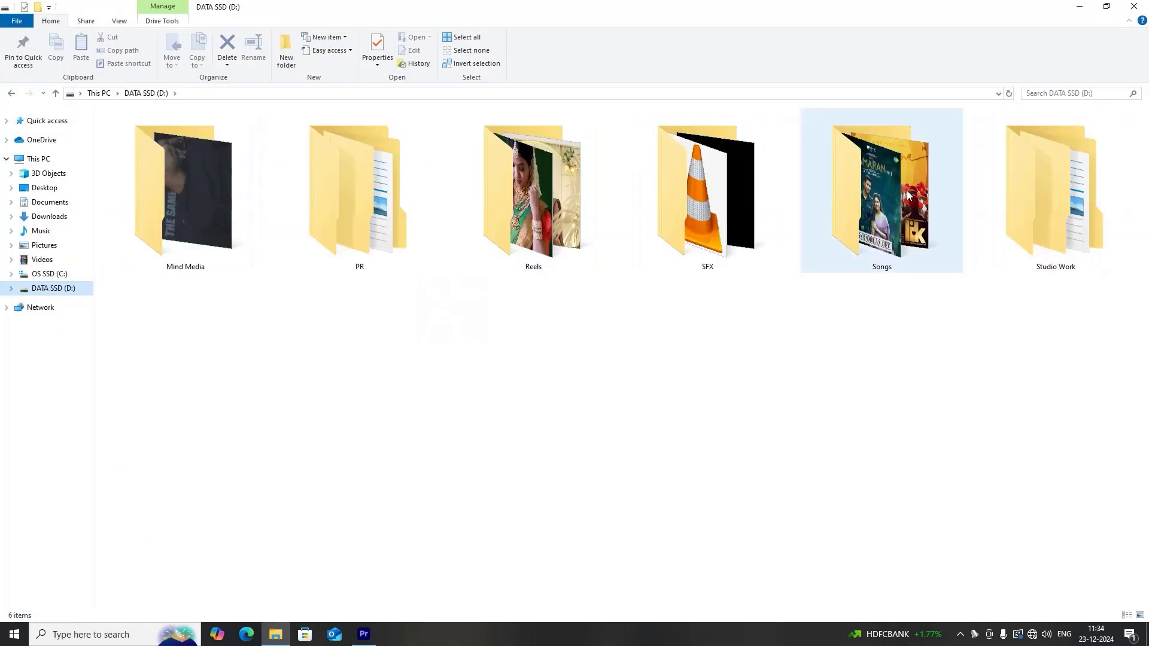
{"action": "double_click", "coordinate": [907, 191]}
{"action": "key", "text": "alt+Tab"}
{"action": "left_click_drag", "start_coordinate": [394, 123], "coordinate": [142, 540]}
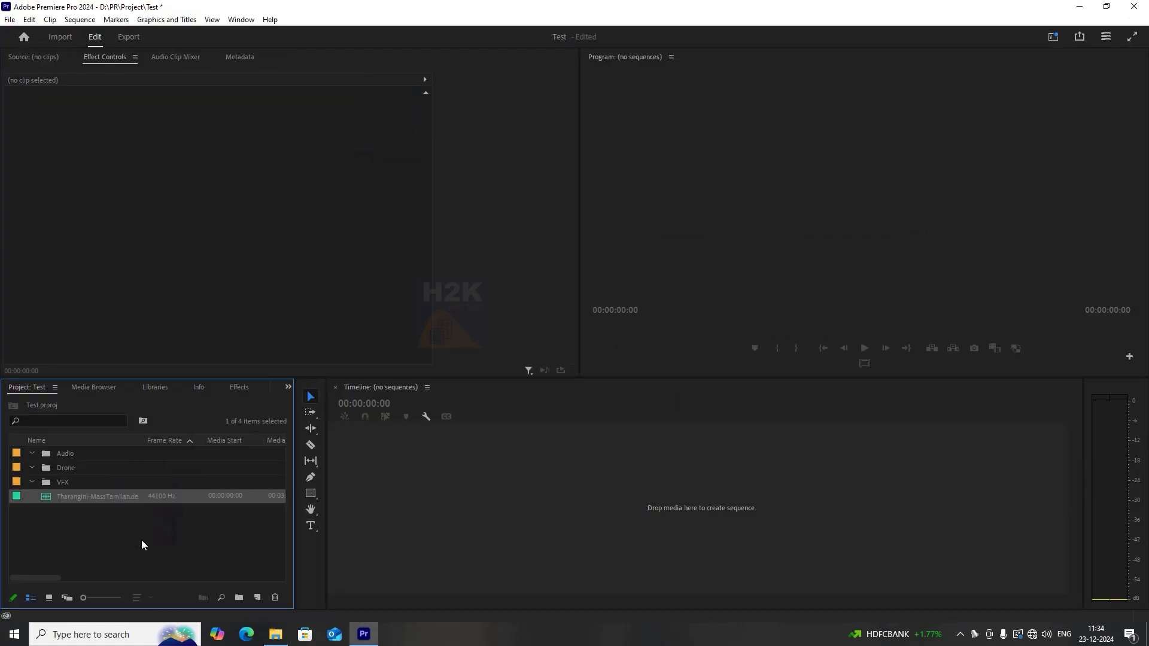
Import drone clips DJI_0631 and DJI_0638 from the Studio Work > K 7 > Chidambaram > Drone folder.
{"action": "key", "text": "alt+Tab"}
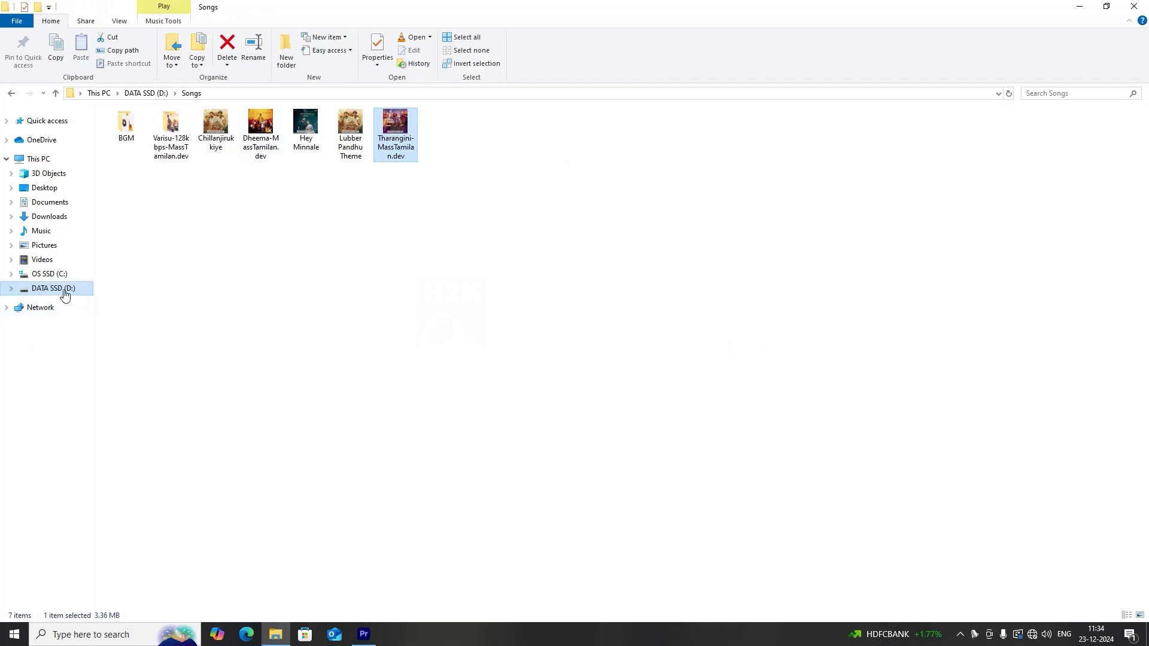
{"action": "left_click", "coordinate": [65, 290]}
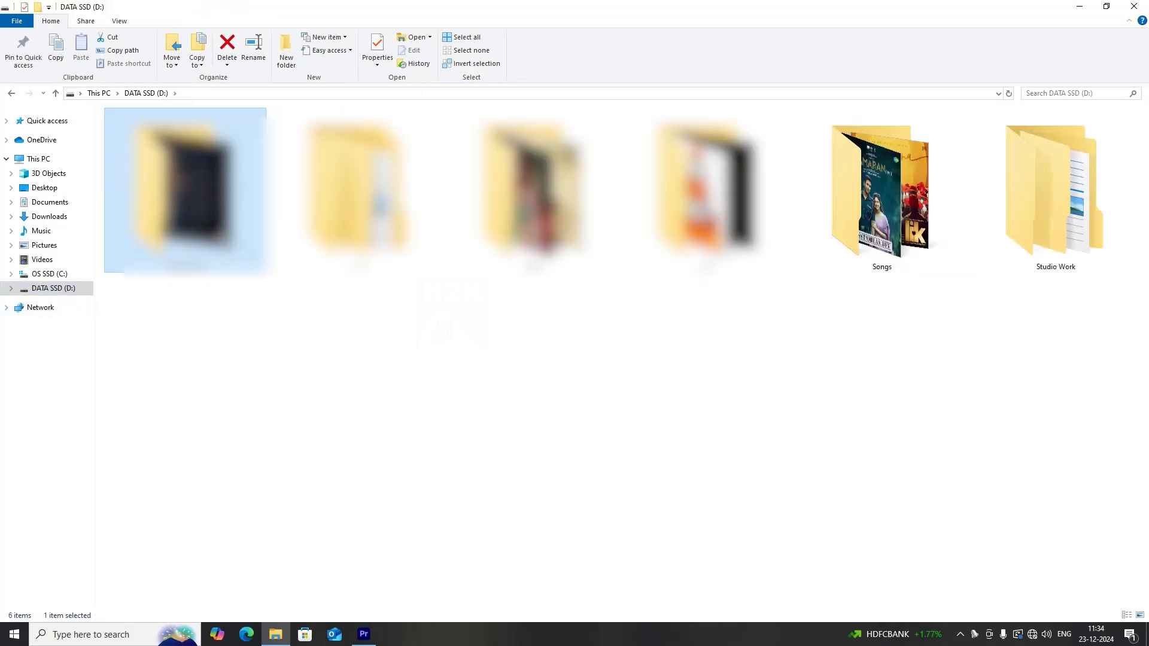
{"action": "left_click", "coordinate": [1113, 403]}
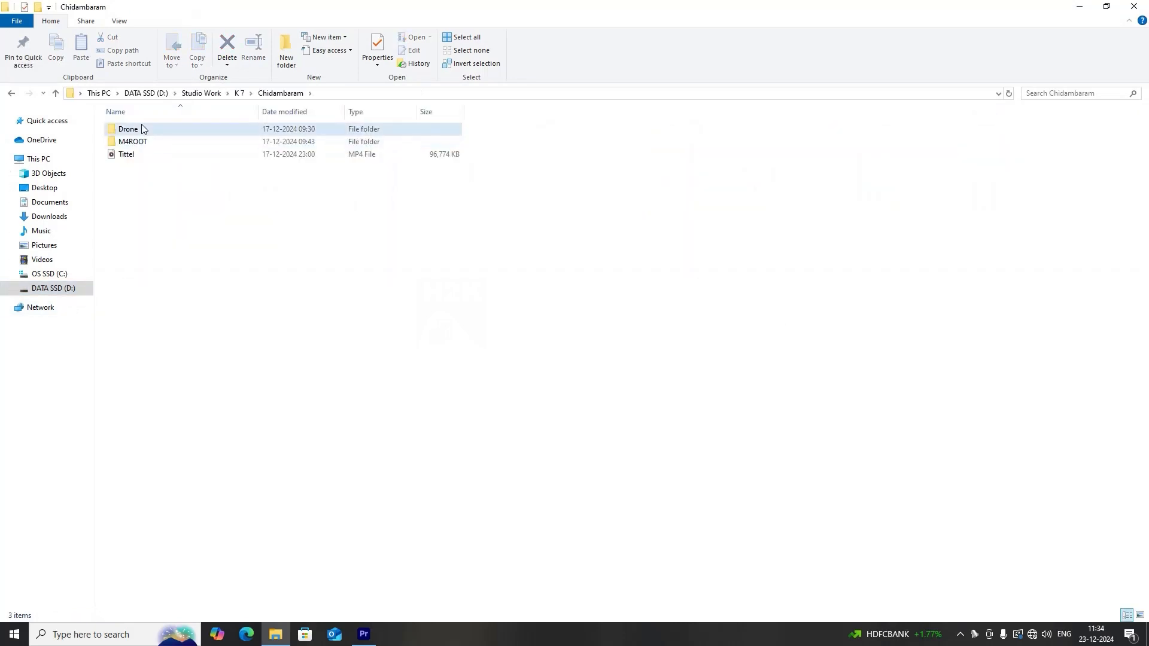
{"action": "double_click", "coordinate": [141, 128]}
{"action": "left_click", "coordinate": [621, 407]}
{"action": "left_click", "coordinate": [191, 413], "text": "ctrl"}
{"action": "left_click_drag", "start_coordinate": [192, 428], "coordinate": [149, 550]}
{"action": "key", "text": "alt+Tab"}
{"action": "left_click", "coordinate": [153, 553]}
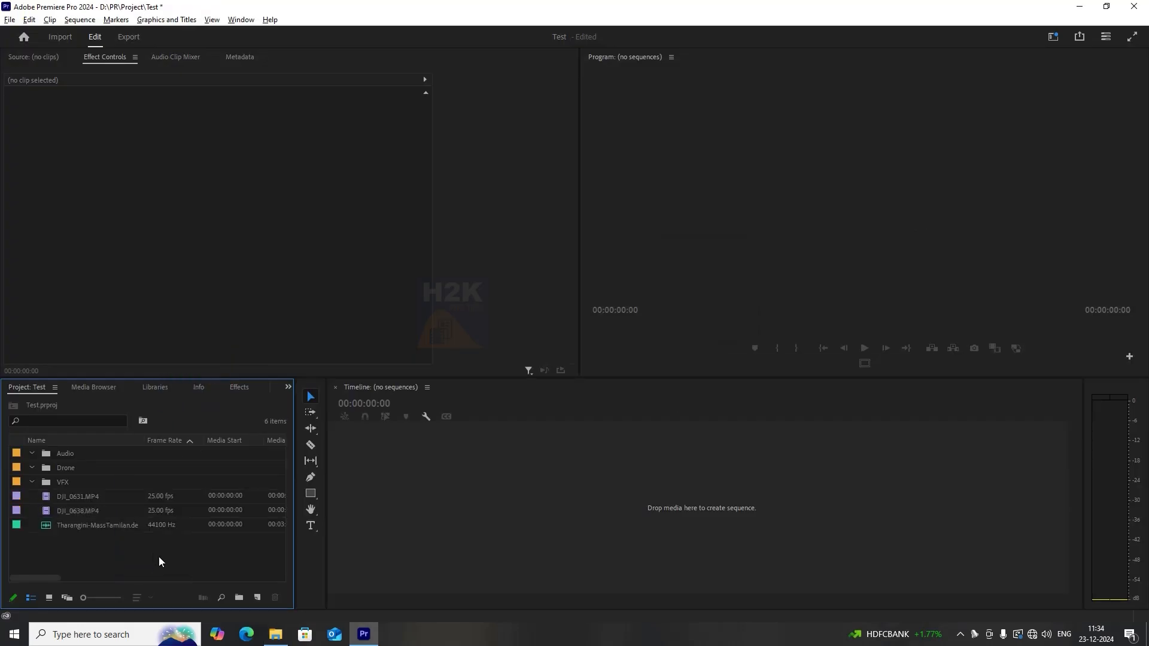
Import the In Camera Lens flares clip and the ovel Scop.png image from the SFX Overlay folder.
{"action": "left_click", "coordinate": [275, 634]}
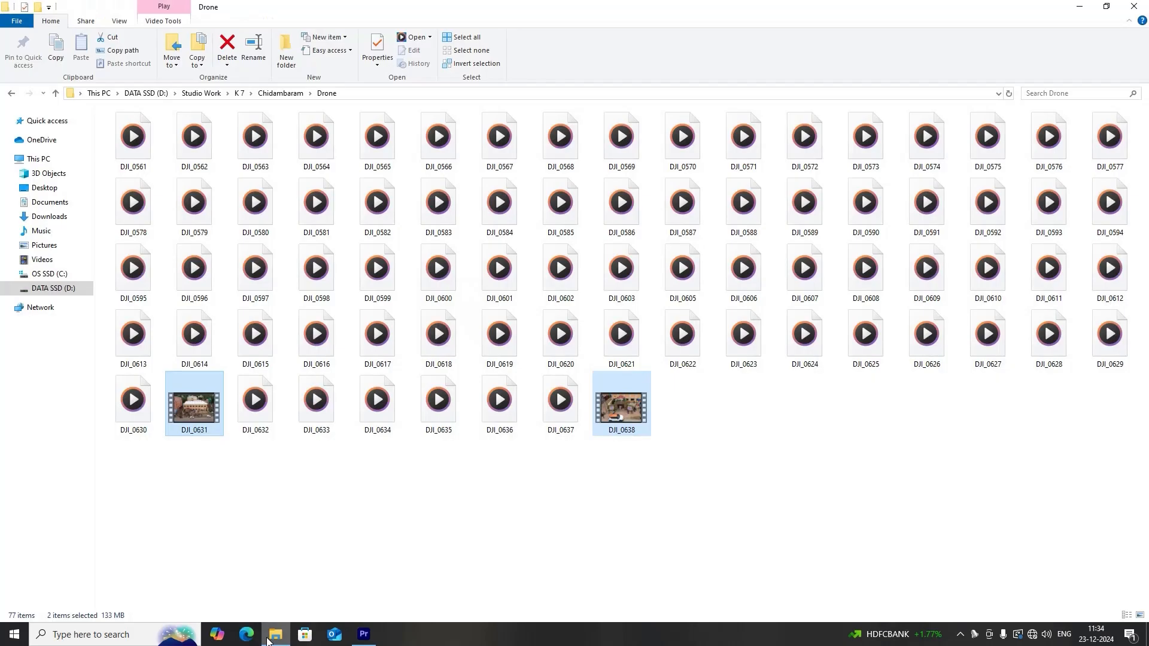
{"action": "left_click", "coordinate": [51, 288]}
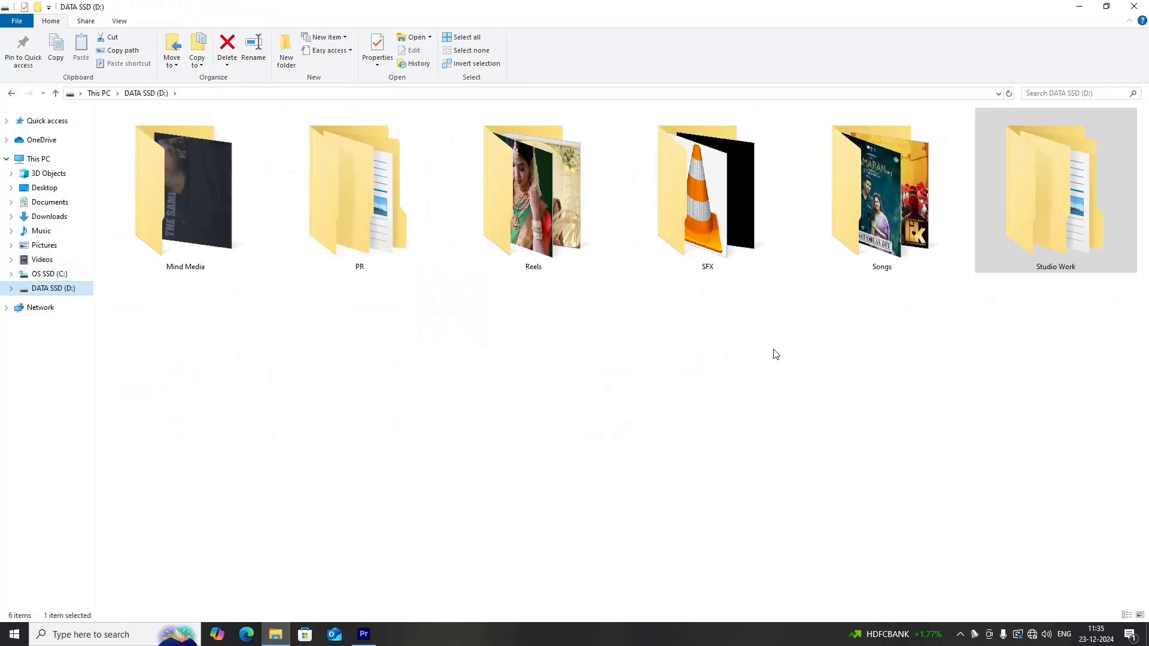
{"action": "double_click", "coordinate": [735, 190]}
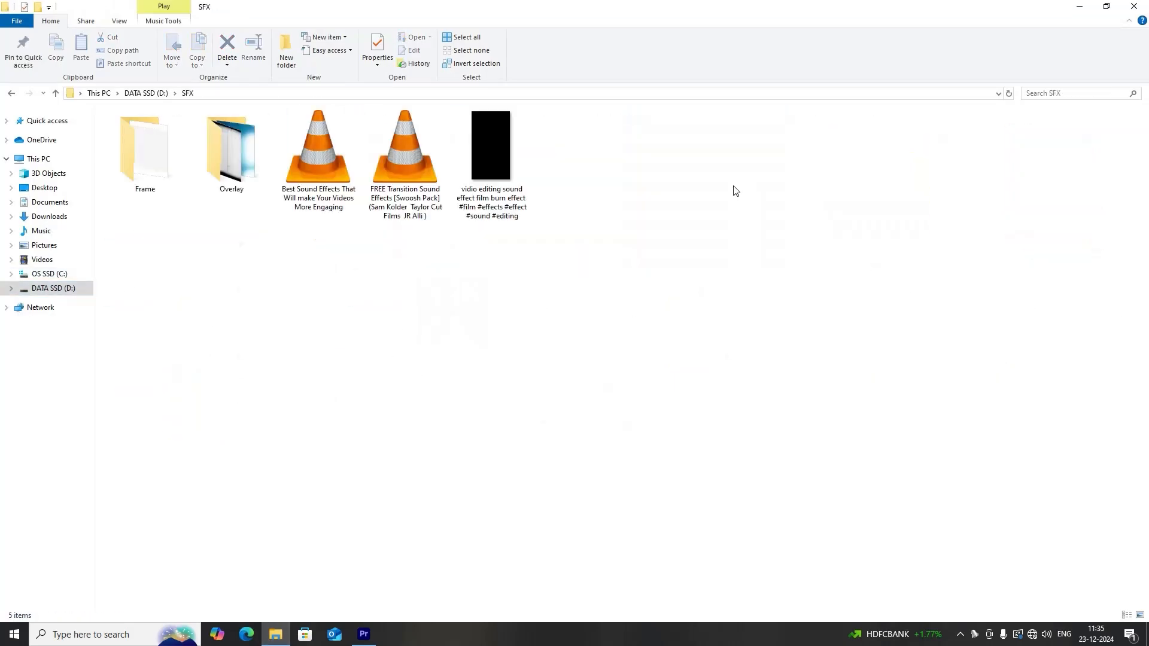
{"action": "double_click", "coordinate": [231, 152]}
{"action": "left_click_drag", "start_coordinate": [178, 246], "coordinate": [185, 188]}
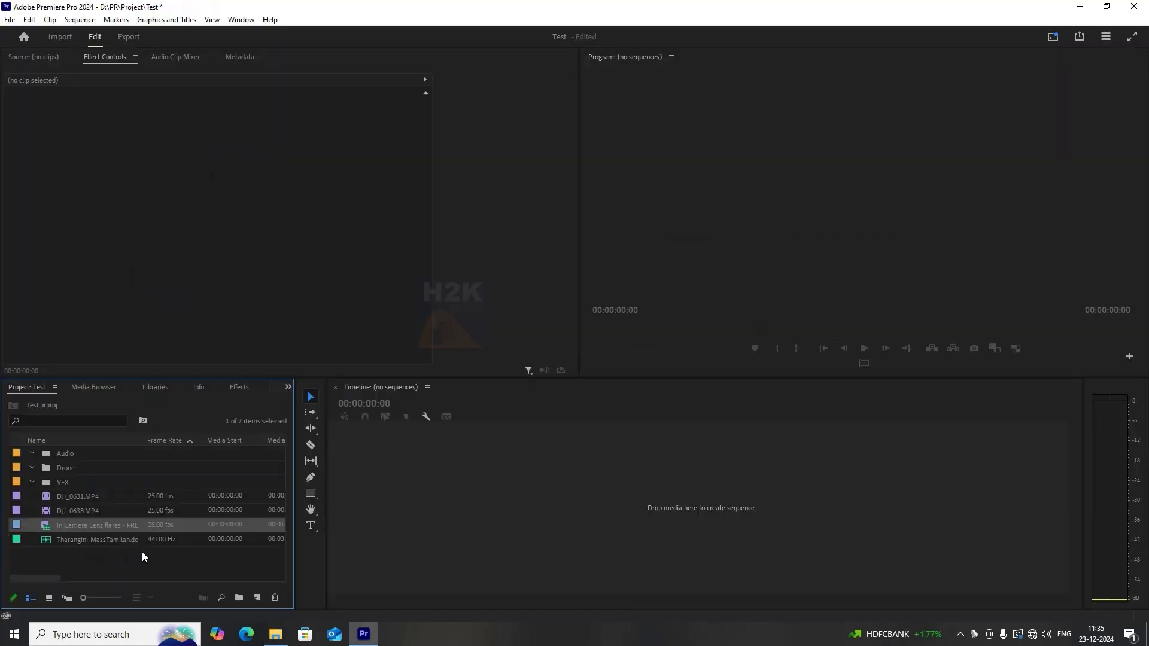
{"action": "key", "text": "alt+Tab"}
{"action": "left_click", "coordinate": [620, 343]}
{"action": "left_click", "coordinate": [127, 170]}
{"action": "left_click_drag", "start_coordinate": [127, 170], "coordinate": [131, 141]}
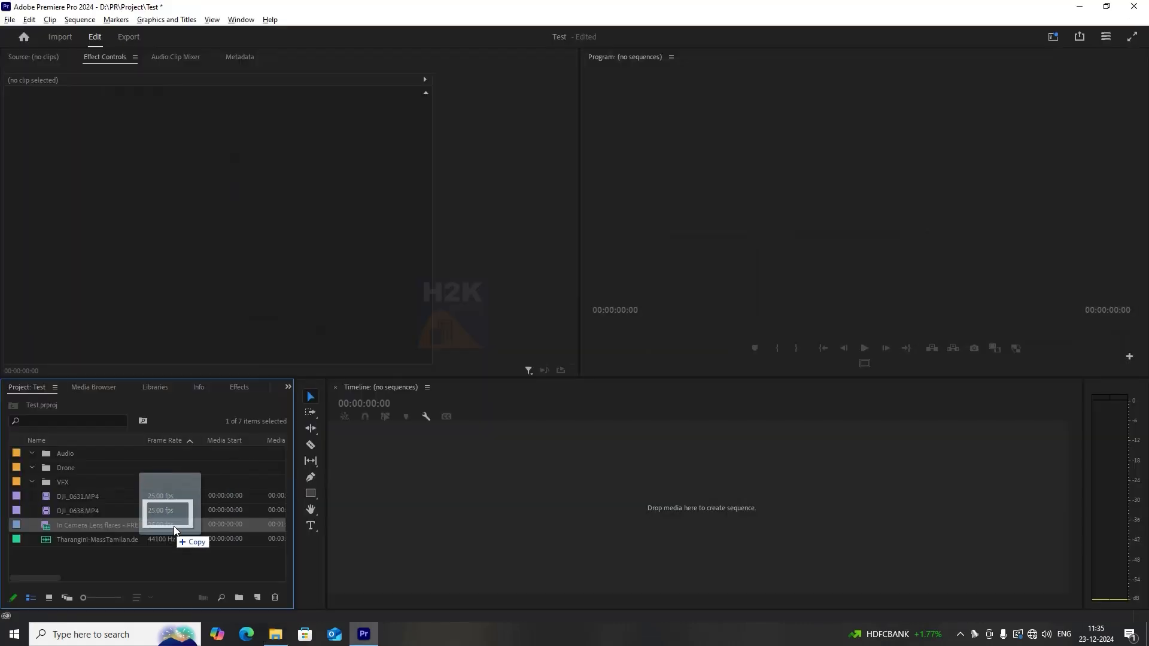
{"action": "left_click_drag", "start_coordinate": [165, 516], "coordinate": [143, 567]}
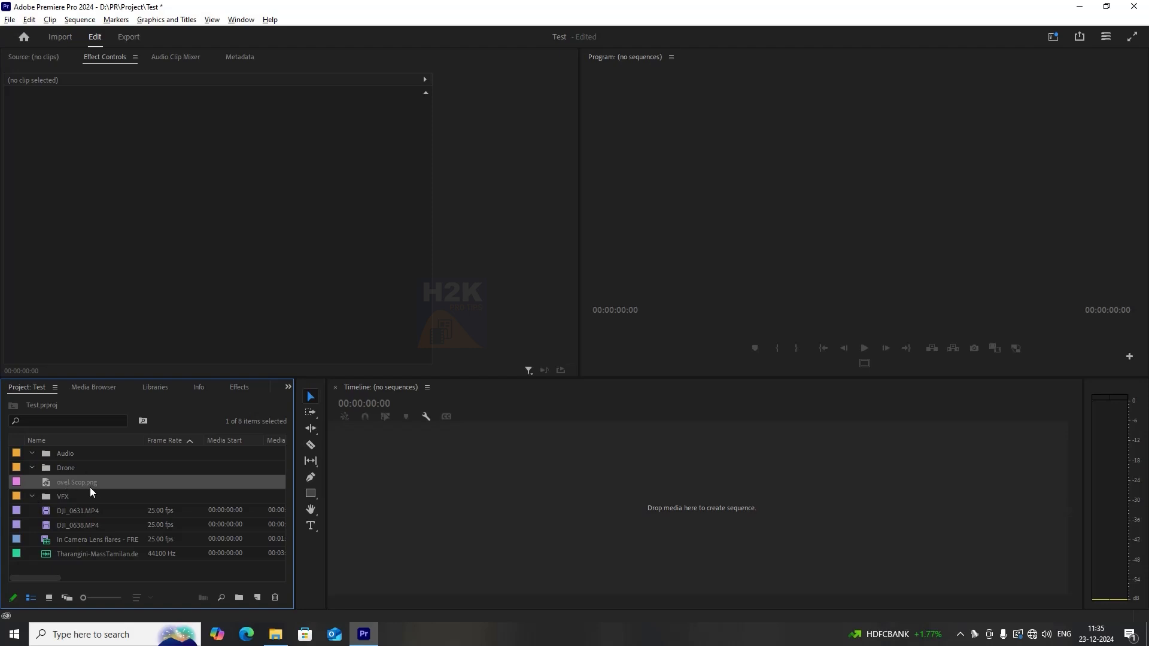
Move the Tharangini song into the Audio bin.
{"action": "left_click", "coordinate": [65, 554]}
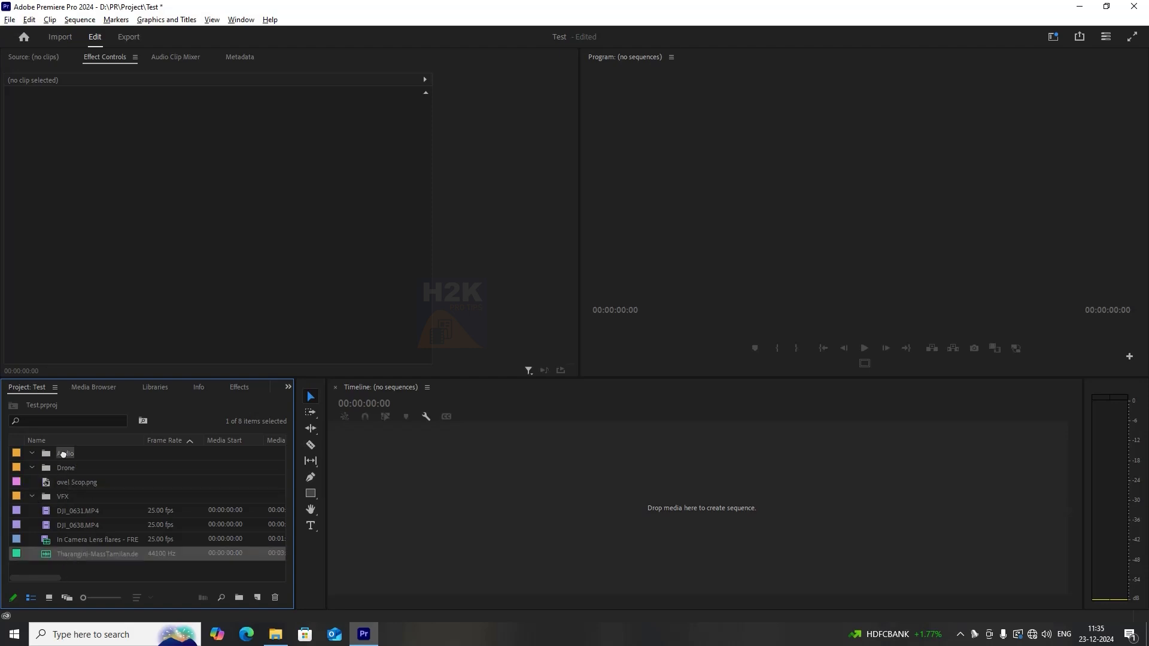
{"action": "left_click_drag", "start_coordinate": [63, 455], "coordinate": [63, 455]}
{"action": "left_click", "coordinate": [32, 453]}
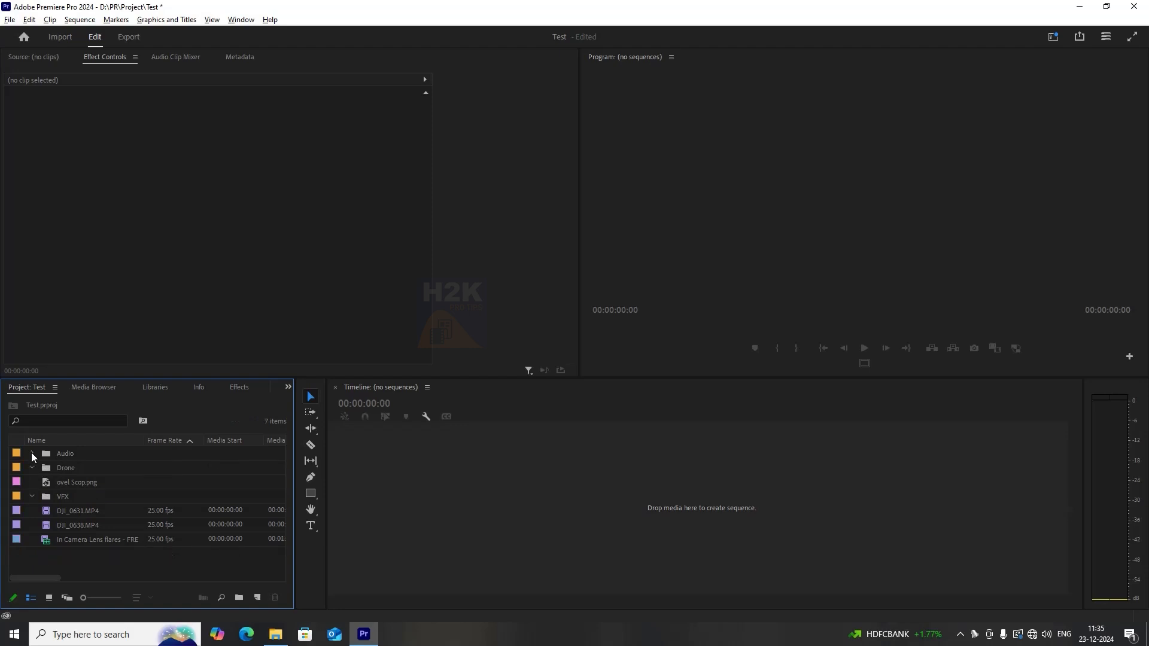
Move both DJI drone clips into the Drone bin.
{"action": "left_click", "coordinate": [78, 526]}
{"action": "left_click", "coordinate": [81, 510], "text": "ctrl"}
{"action": "left_click_drag", "start_coordinate": [65, 511], "coordinate": [64, 467]}
{"action": "left_click", "coordinate": [33, 468]}
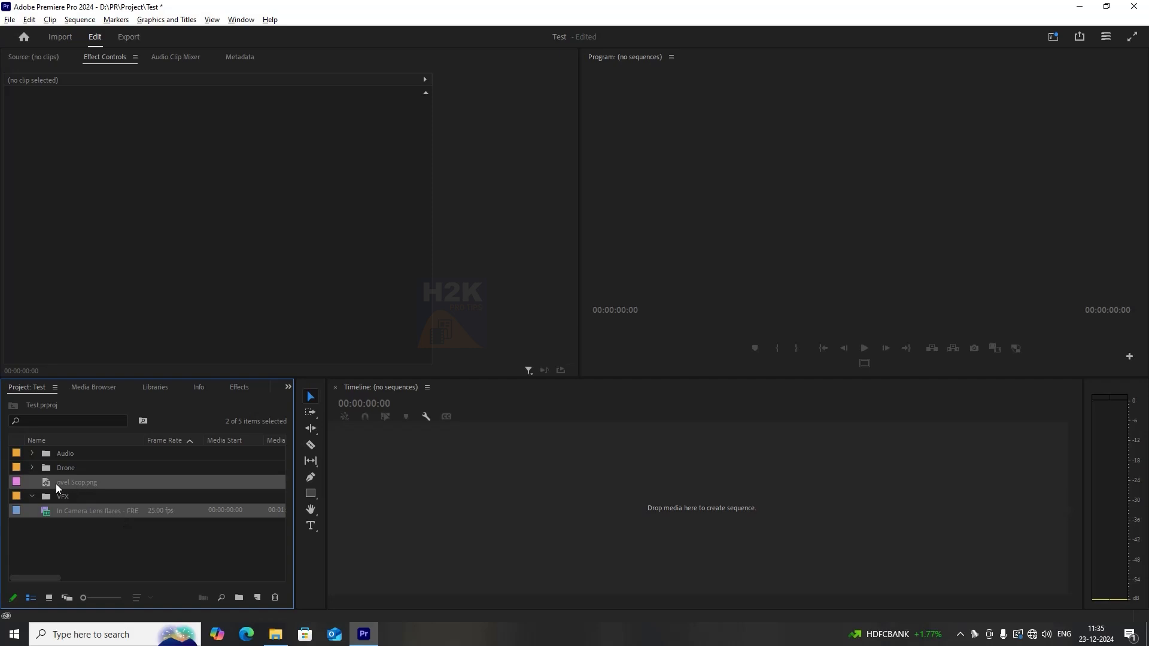
Move the ovel Scop.png image and lens flares clip into the VFX bin, collapsing all bins.
{"action": "left_click_drag", "start_coordinate": [63, 499], "coordinate": [64, 499]}
{"action": "left_click", "coordinate": [33, 482]}
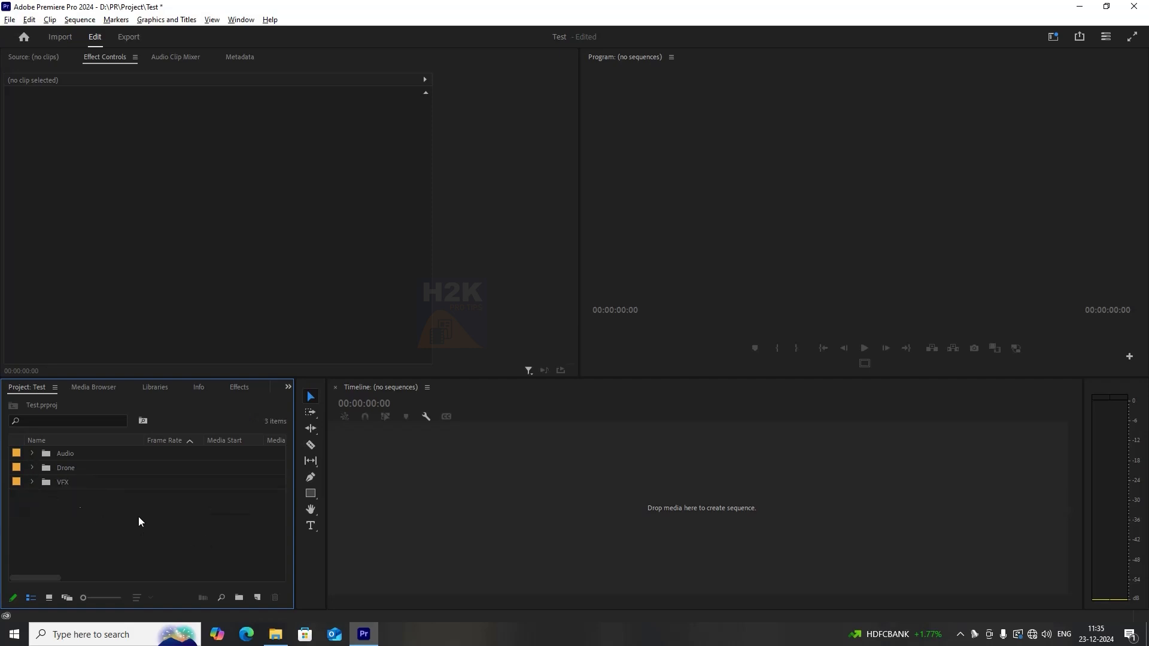
{"action": "left_click", "coordinate": [32, 453]}
{"action": "left_click", "coordinate": [33, 482]}
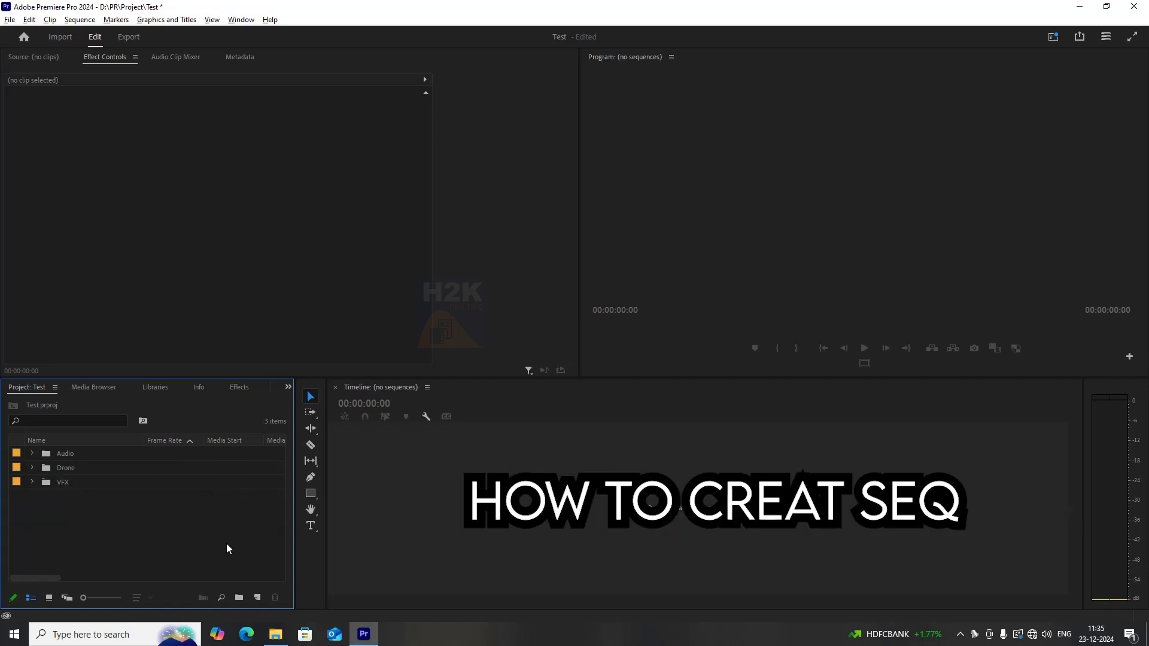
Start a new sequence and browse the available presets, expanding the 720p and ARRI preset folders.
{"action": "key", "text": "ctrl+n"}
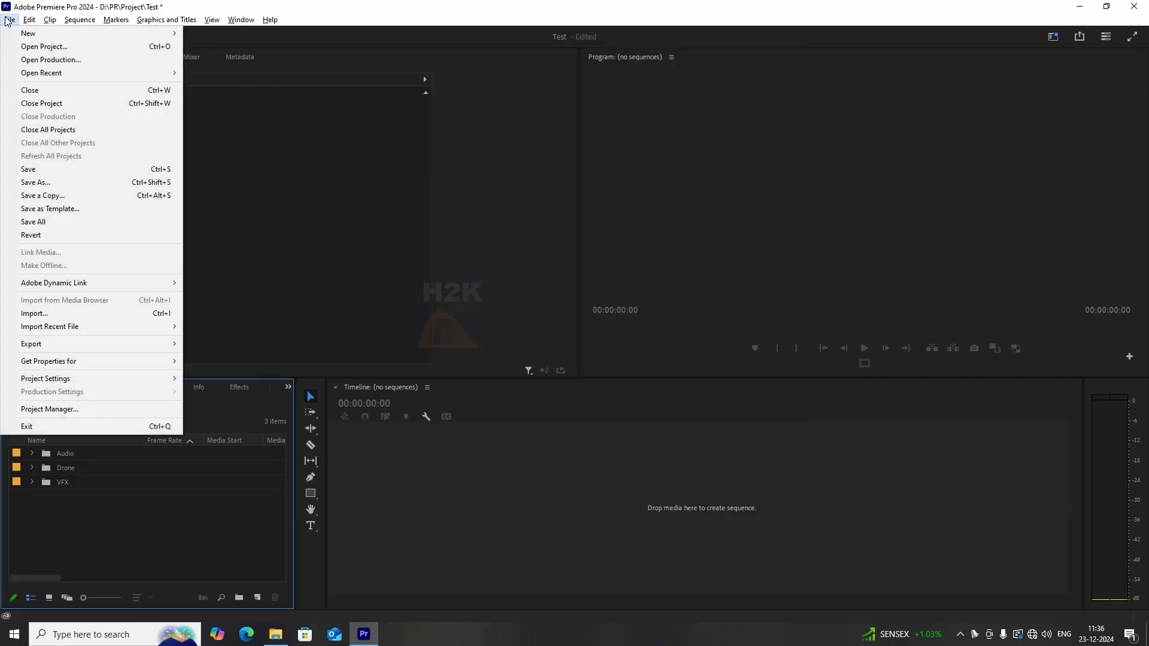
{"action": "mouse_move", "coordinate": [54, 36]}
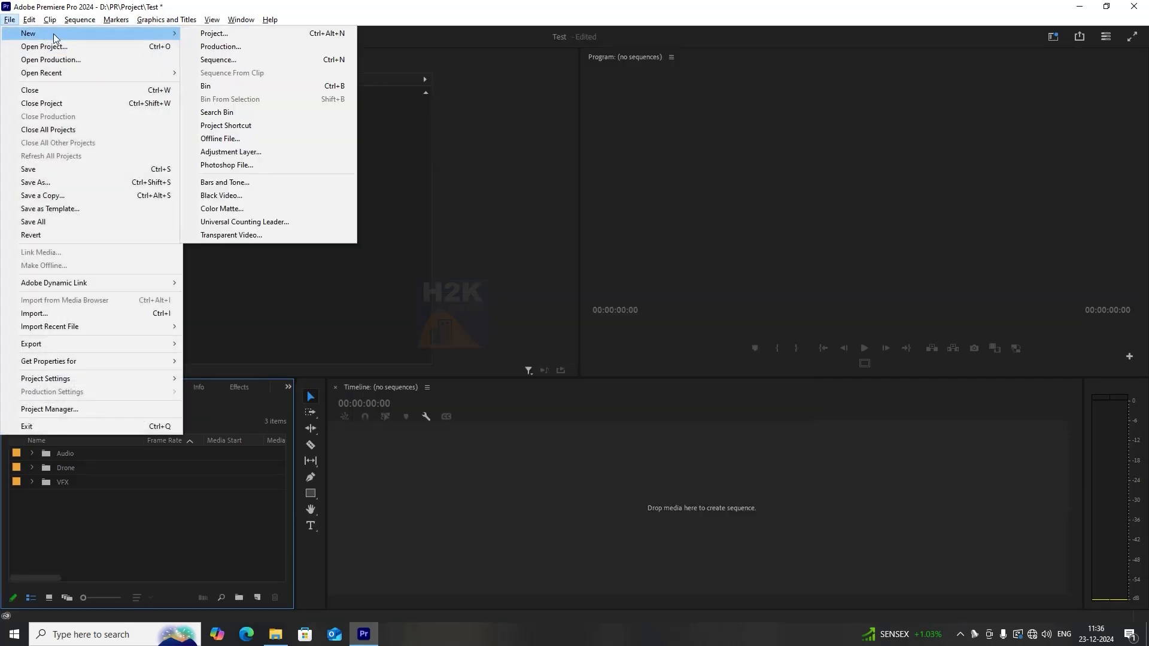
{"action": "left_click", "coordinate": [239, 60]}
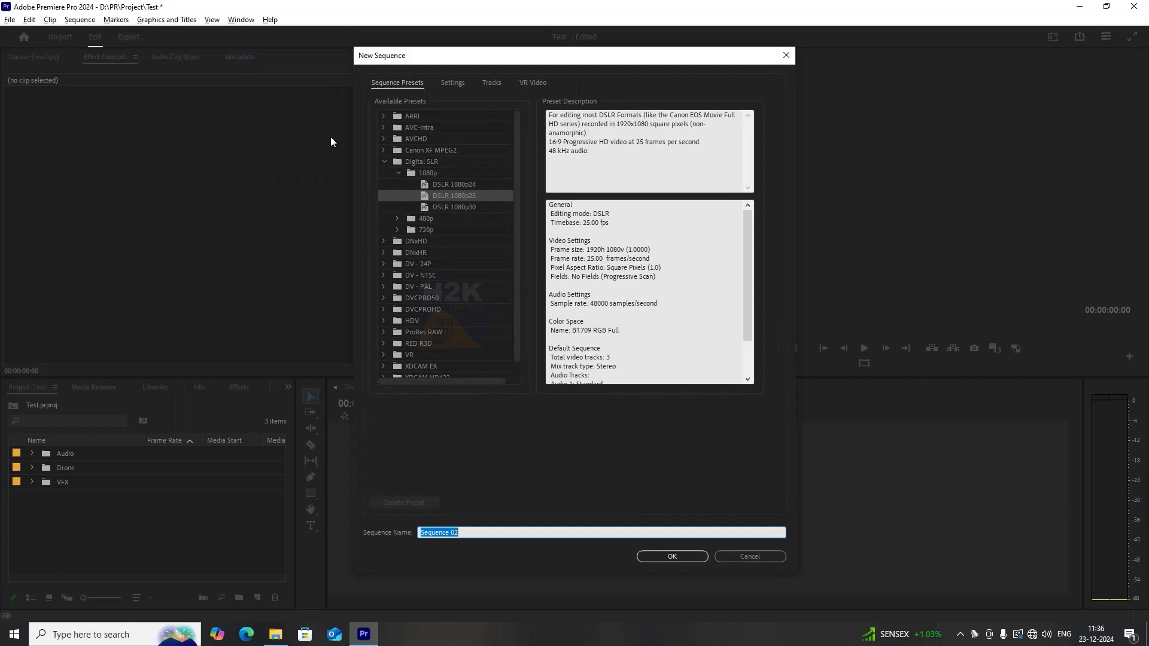
{"action": "scroll", "coordinate": [458, 275], "scroll_direction": "down", "scroll_amount": 1}
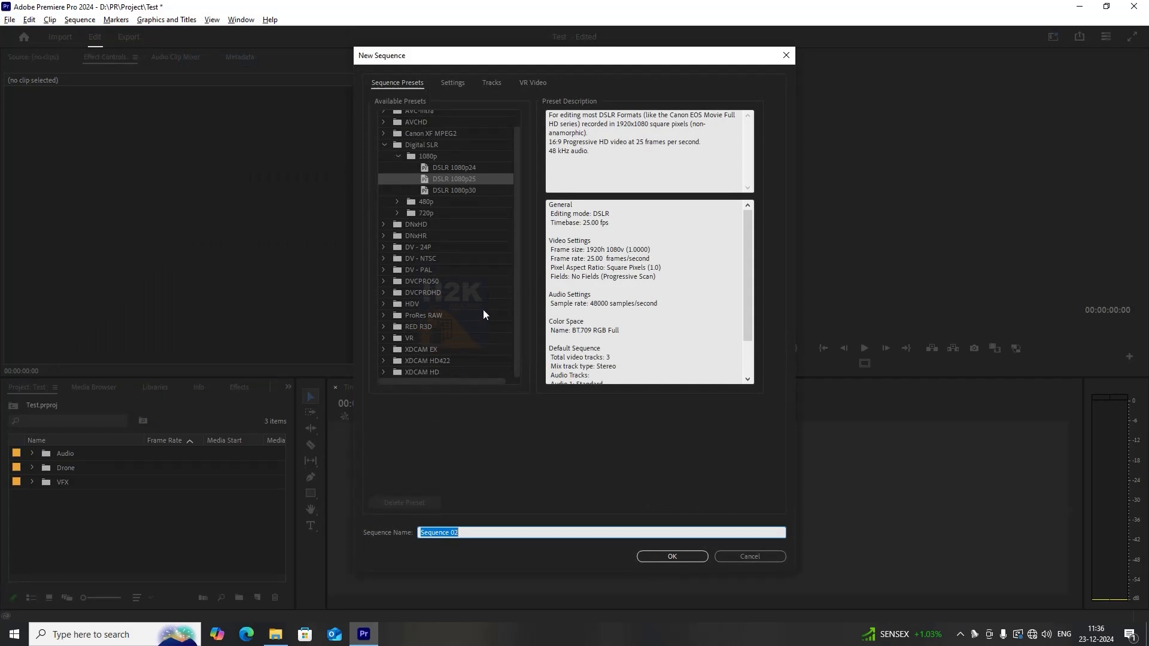
{"action": "scroll", "coordinate": [479, 281], "scroll_direction": "up", "scroll_amount": 1}
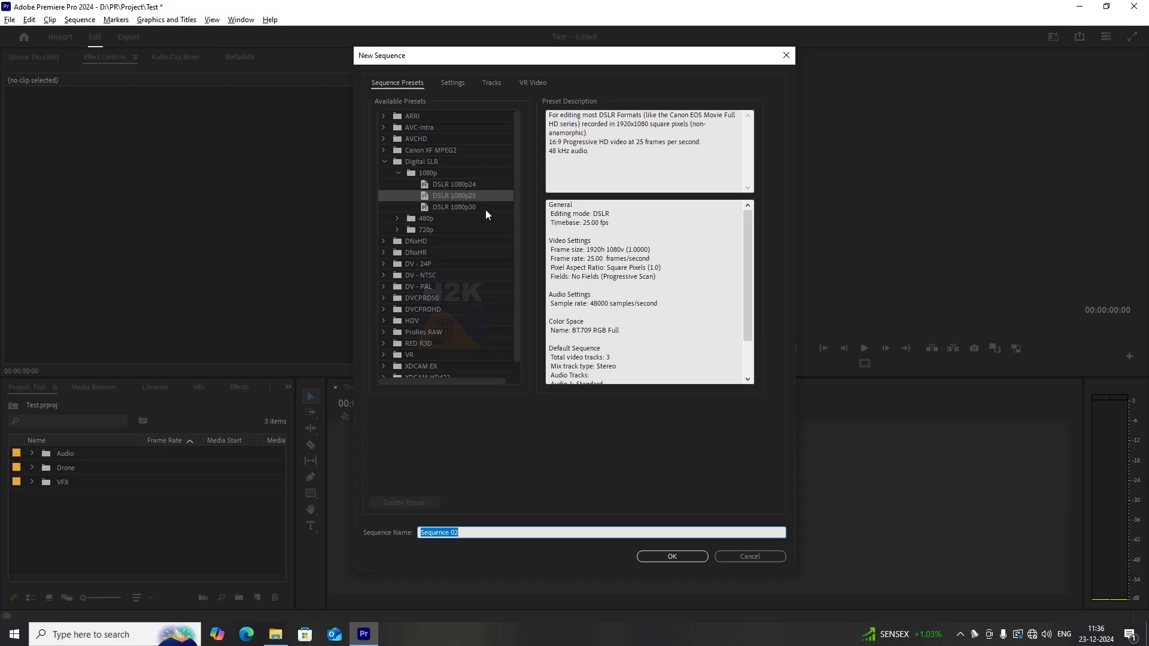
{"action": "left_click", "coordinate": [397, 229]}
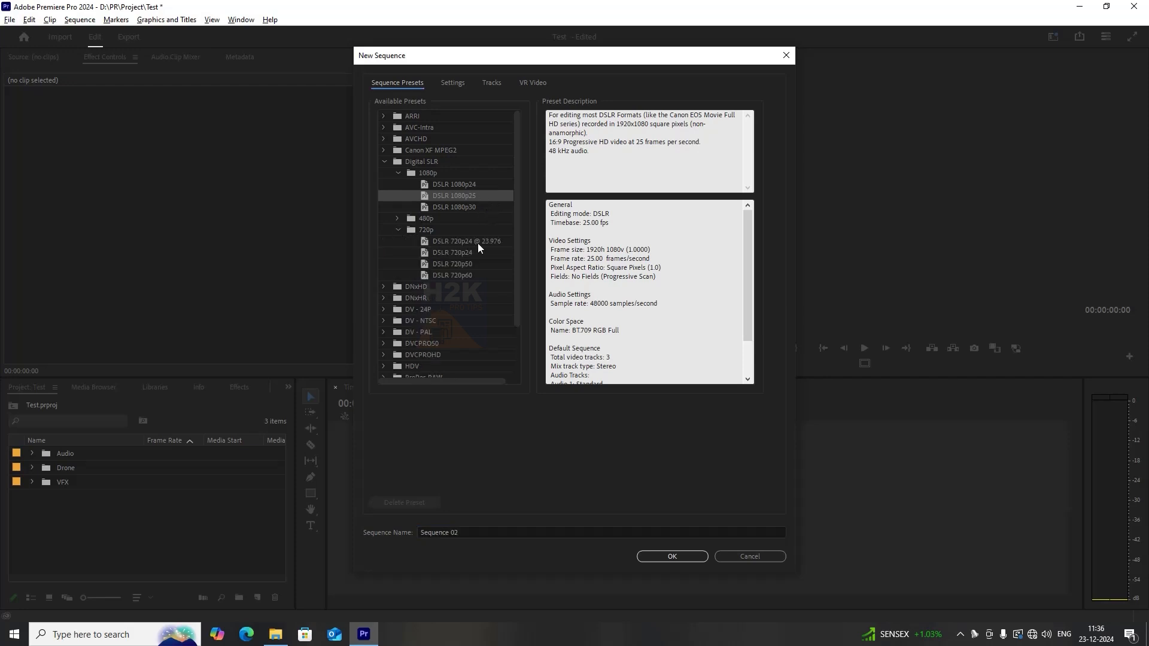
{"action": "left_click", "coordinate": [398, 230]}
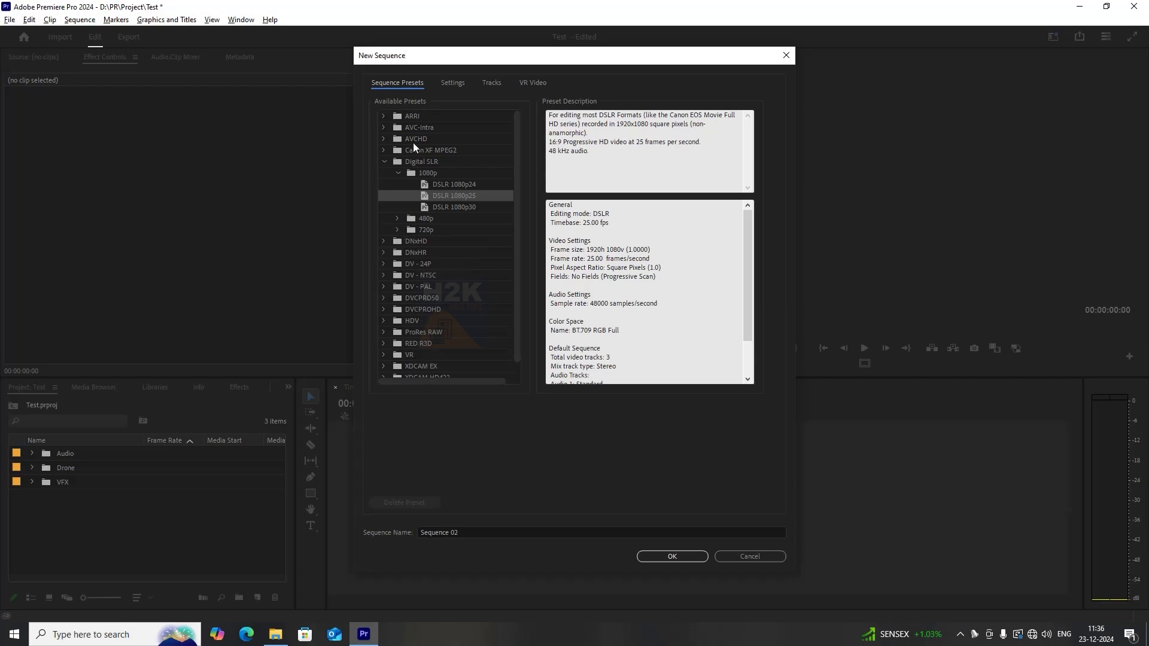
{"action": "left_click", "coordinate": [385, 113]}
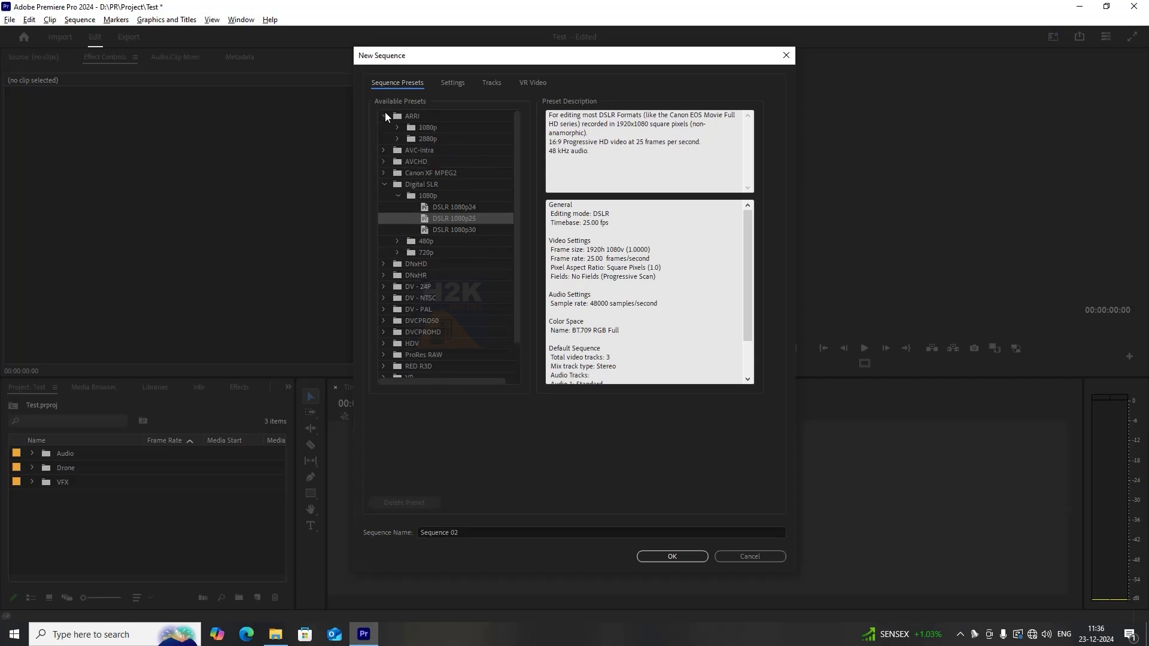
{"action": "left_click", "coordinate": [398, 126]}
{"action": "left_click", "coordinate": [399, 126]}
{"action": "left_click", "coordinate": [398, 127]}
{"action": "left_click", "coordinate": [398, 127]}
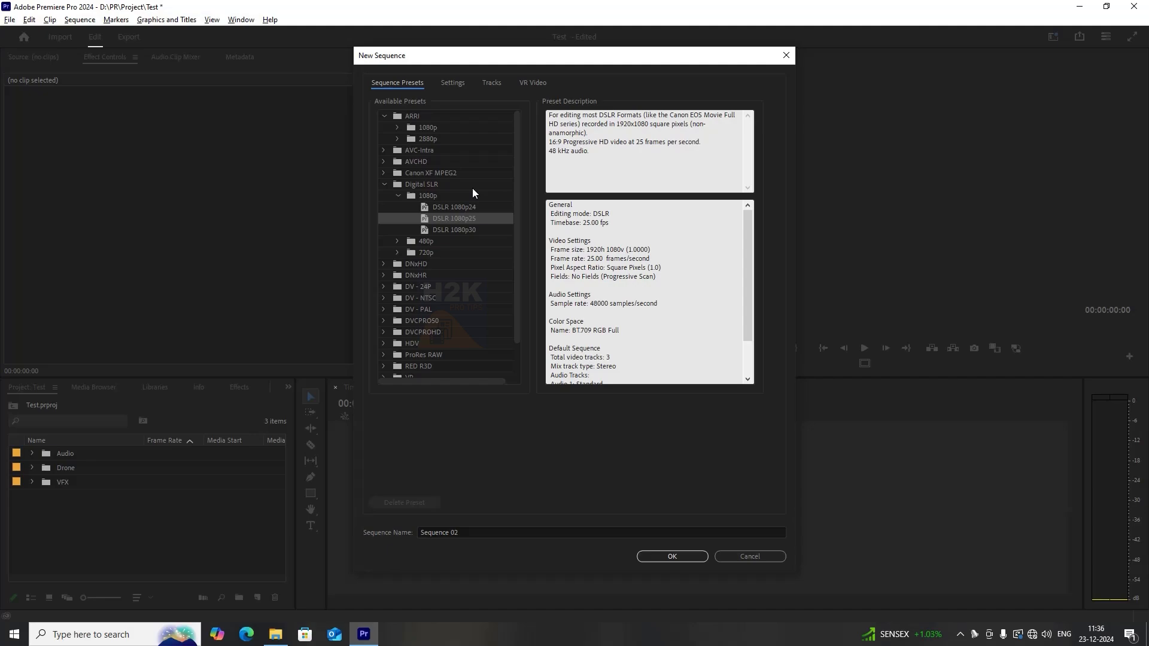
Select the DSLR 1080p24 preset and name the sequence main.
{"action": "left_click", "coordinate": [455, 206]}
{"action": "left_click", "coordinate": [483, 537]}
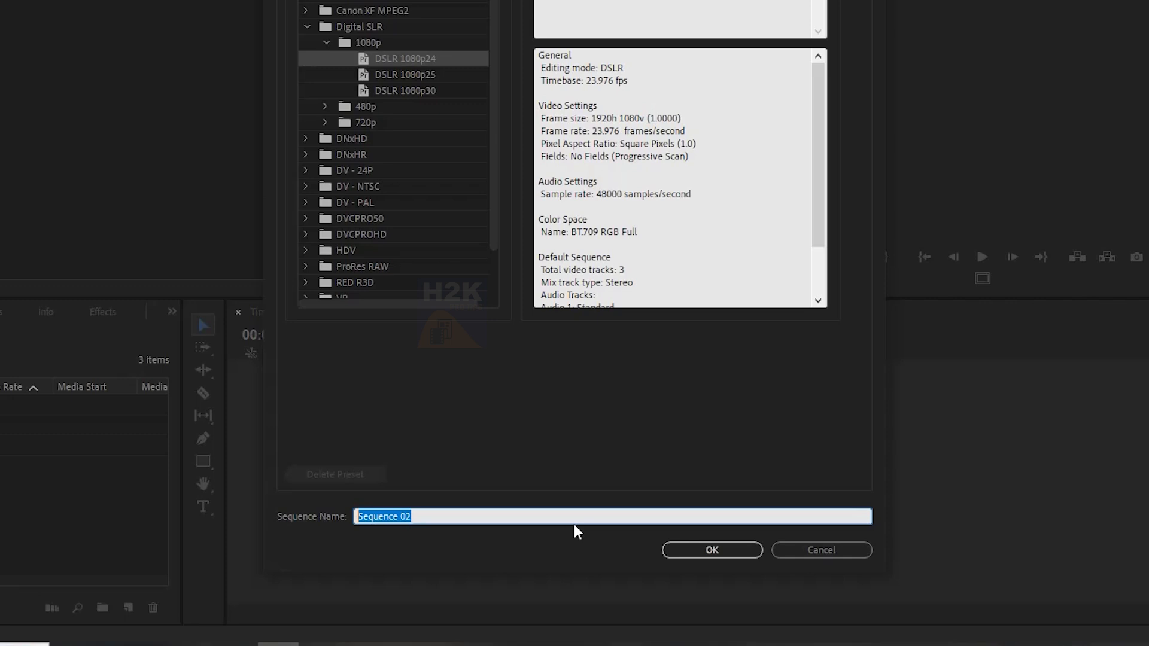
{"action": "type", "text": "main"}
Set the sequence timebase to 25.00 frames/second in the sequence settings.
{"action": "left_click_drag", "start_coordinate": [405, 516], "coordinate": [328, 511]}
{"action": "left_click", "coordinate": [495, 433]}
{"action": "left_click", "coordinate": [463, 84]}
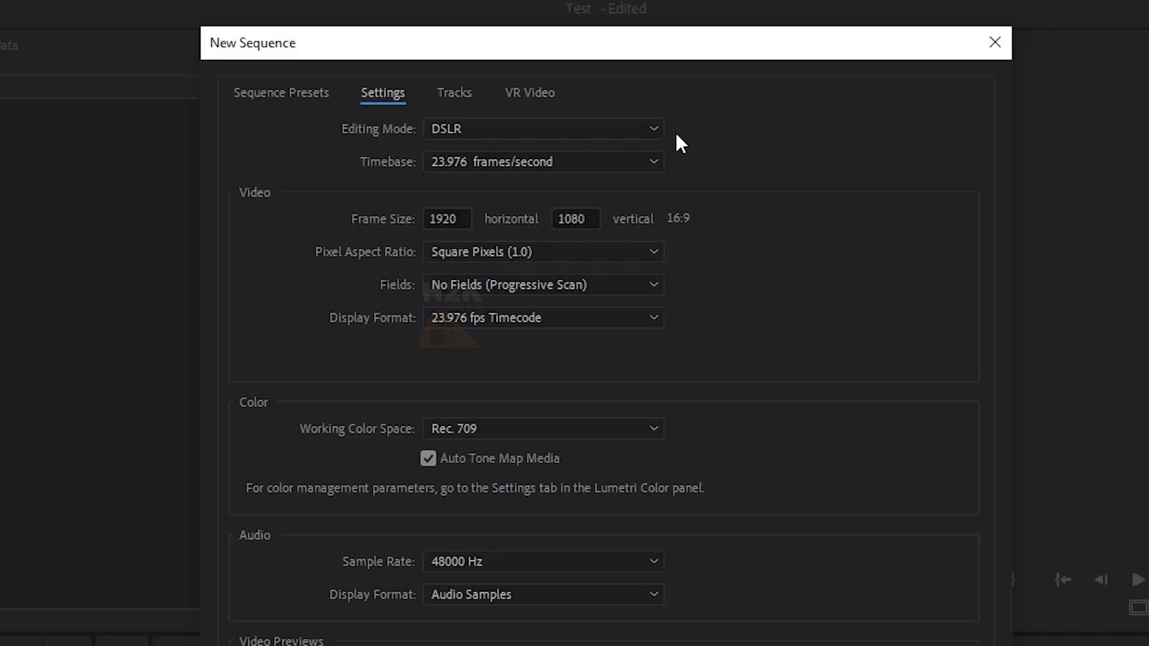
{"action": "left_click", "coordinate": [647, 160]}
{"action": "left_click", "coordinate": [497, 305]}
{"action": "left_click", "coordinate": [623, 159]}
{"action": "left_click", "coordinate": [479, 329]}
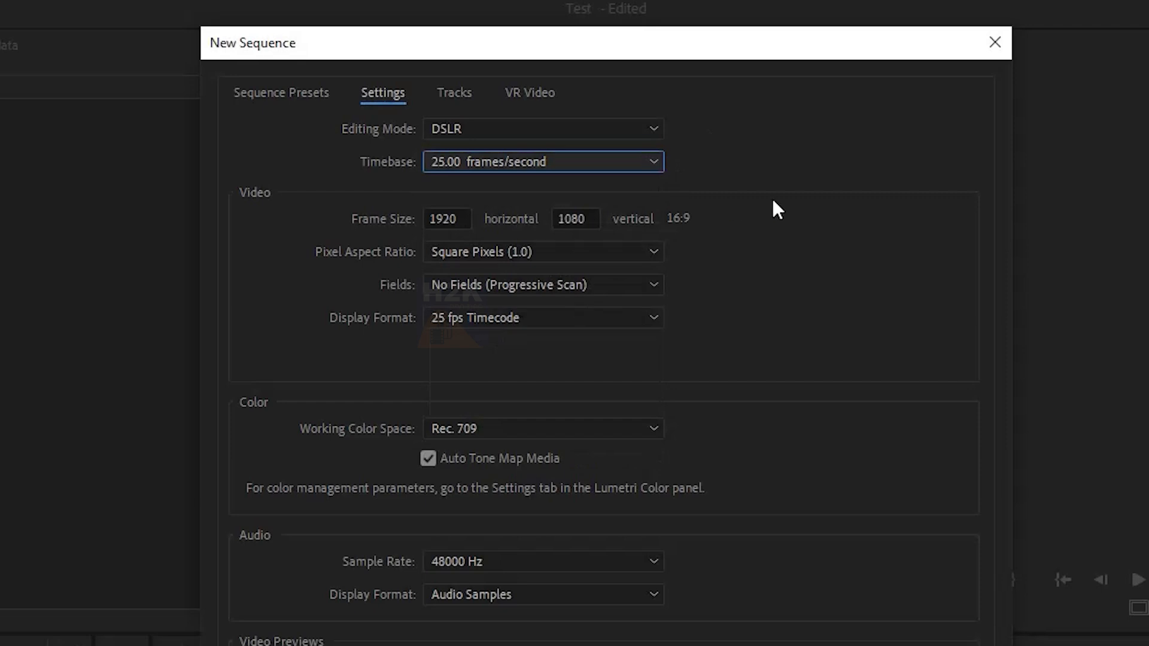
Inspect the horizontal and vertical frame size fields in the sequence settings.
{"action": "left_click", "coordinate": [464, 218]}
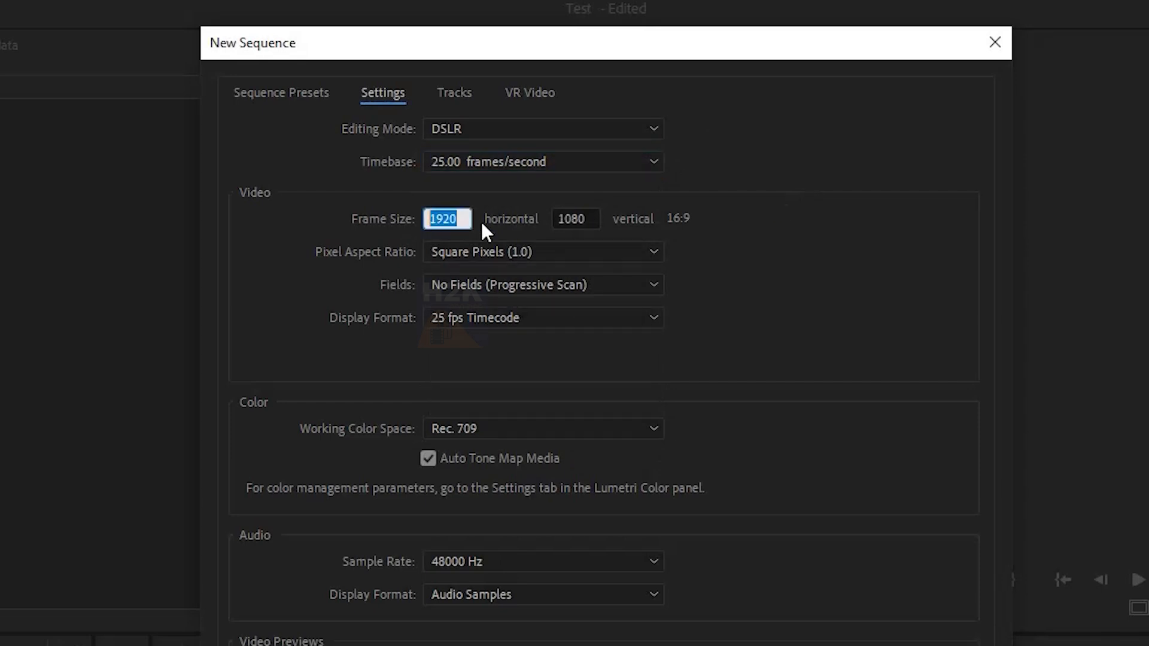
{"action": "left_click", "coordinate": [557, 221]}
{"action": "left_click_drag", "start_coordinate": [556, 220], "coordinate": [552, 220]}
{"action": "left_click", "coordinate": [791, 209]}
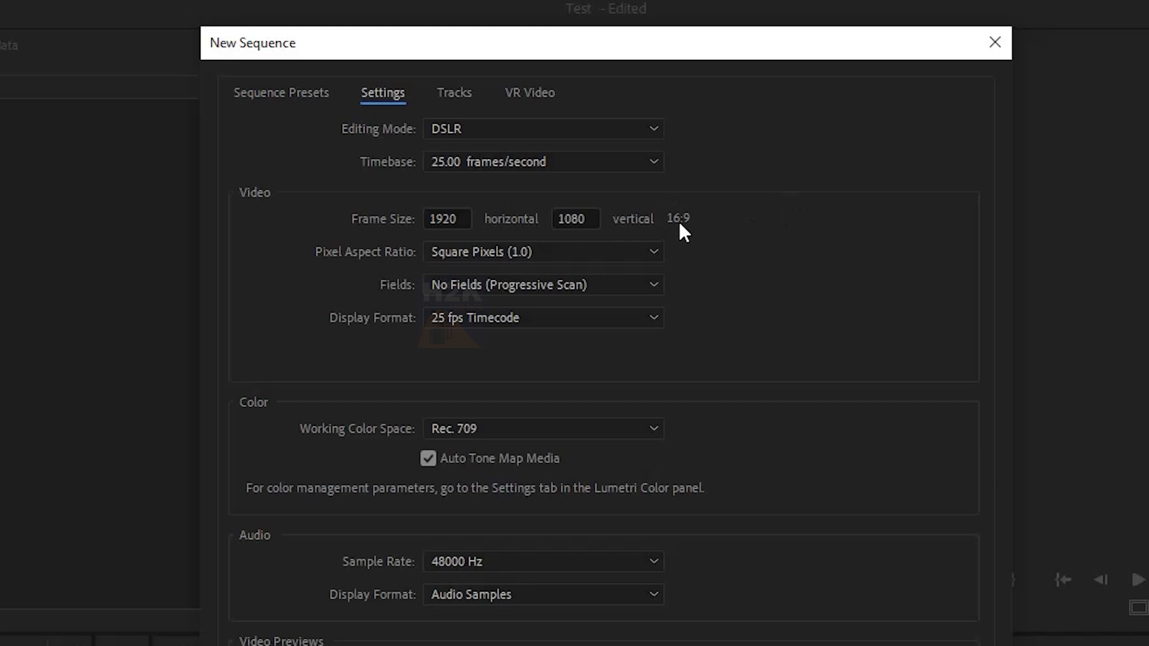
{"action": "left_click", "coordinate": [464, 218]}
{"action": "left_click", "coordinate": [571, 218]}
{"action": "left_click", "coordinate": [763, 219]}
Switch to the DSLR 1080p25 preset and create the sequence.
{"action": "left_click", "coordinate": [287, 94]}
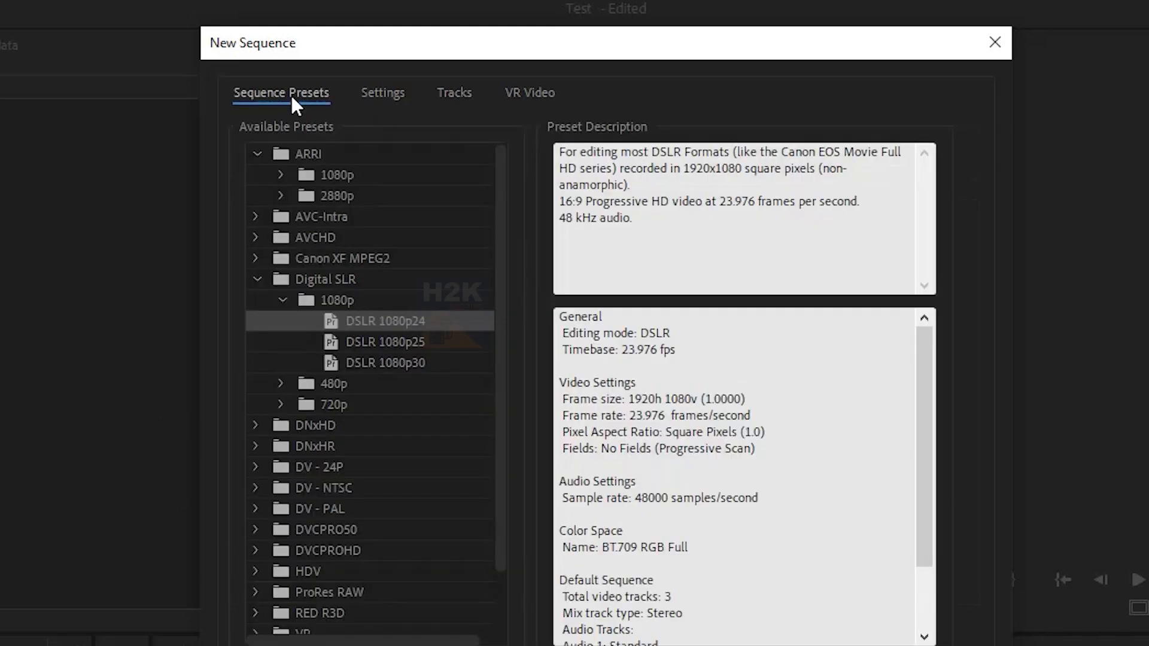
{"action": "left_click", "coordinate": [452, 340]}
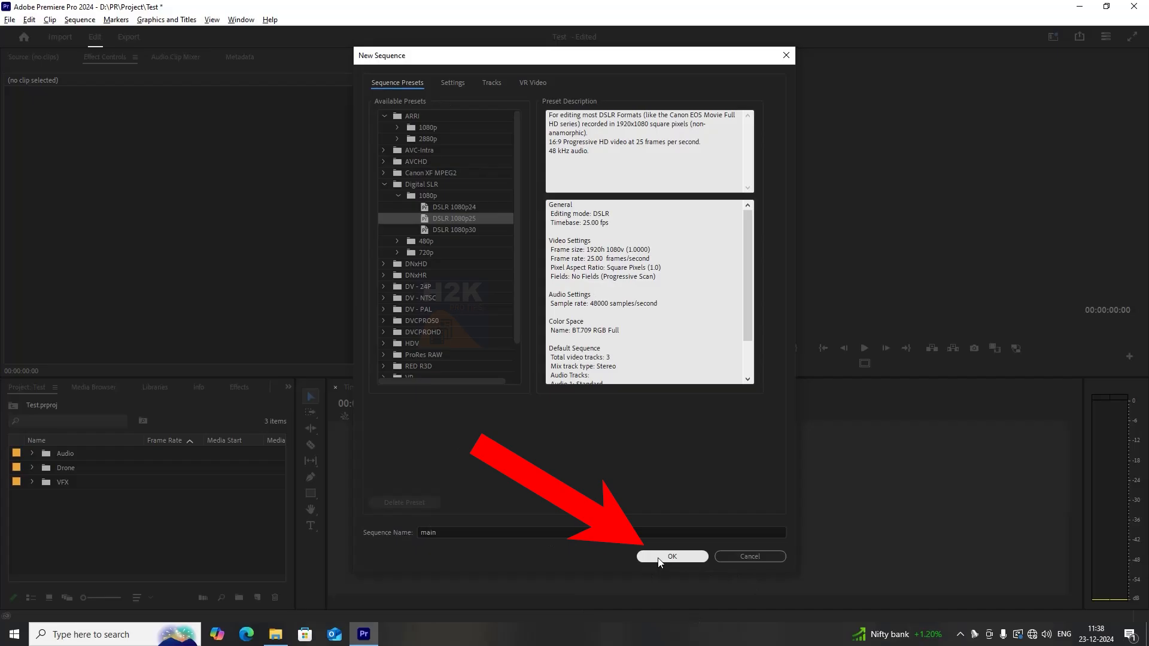
{"action": "left_click", "coordinate": [664, 553]}
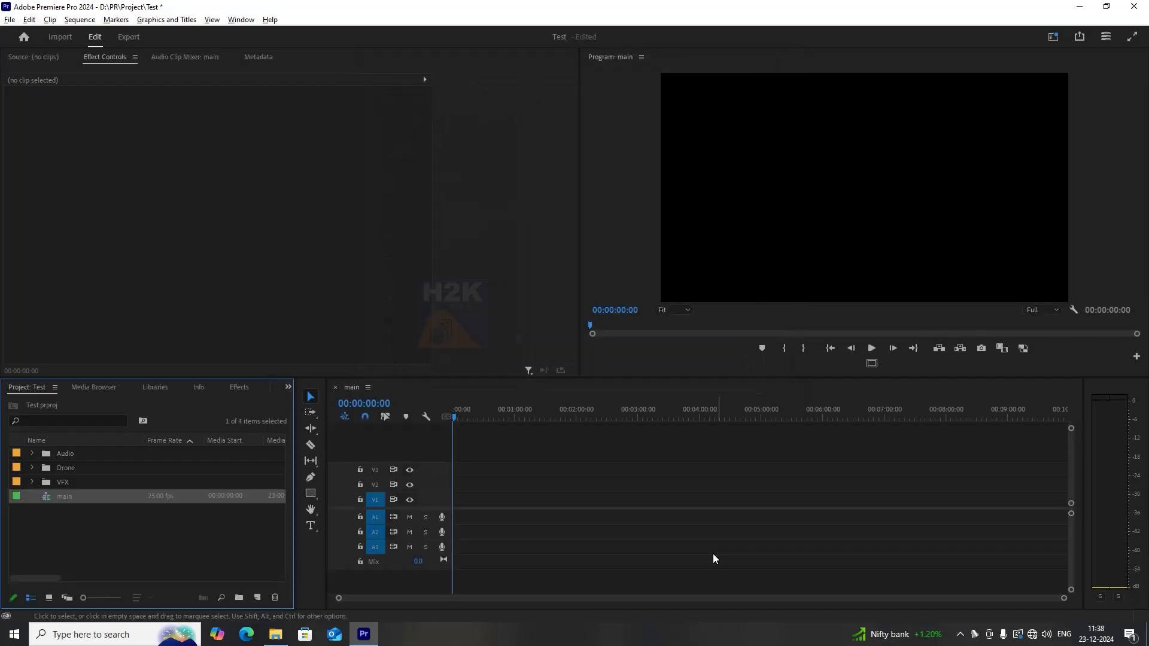
{"action": "mouse_move", "coordinate": [477, 408]}
{"action": "left_mouse_down"}
{"action": "mouse_move", "coordinate": [355, 385]}
{"action": "mouse_move", "coordinate": [860, 433]}
{"action": "mouse_move", "coordinate": [1091, 430]}
{"action": "mouse_move", "coordinate": [470, 435]}
{"action": "mouse_move", "coordinate": [813, 439]}
{"action": "mouse_move", "coordinate": [468, 413]}
{"action": "mouse_move", "coordinate": [591, 426]}
{"action": "mouse_move", "coordinate": [488, 419]}
{"action": "left_mouse_up"}
{"action": "left_click", "coordinate": [412, 500]}
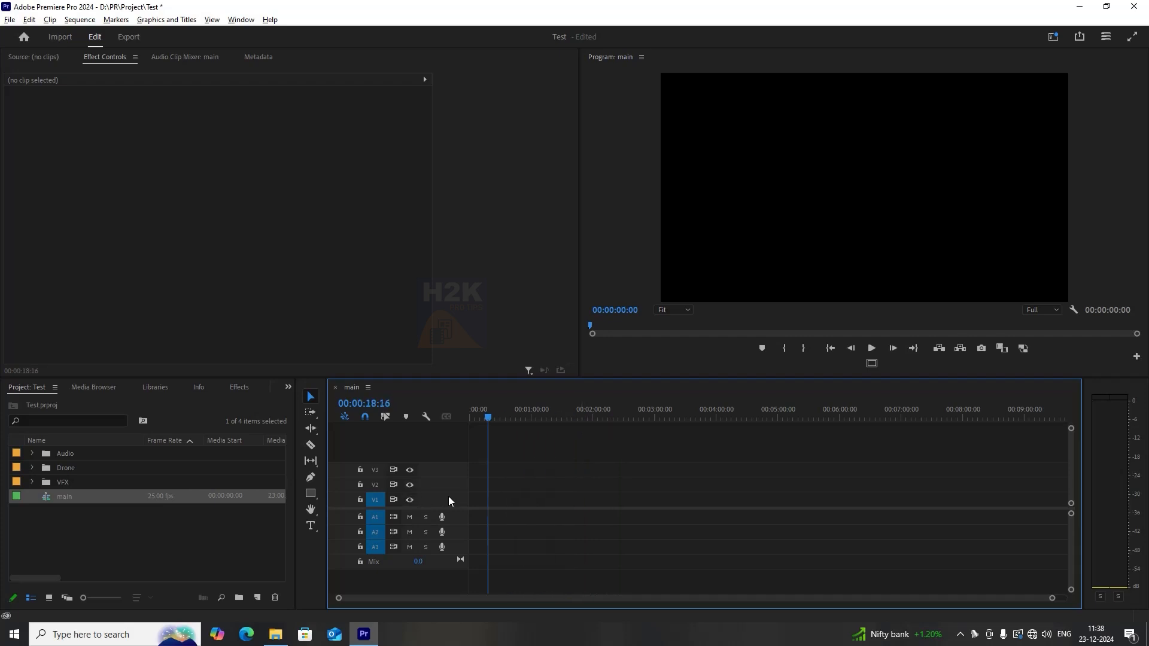
{"action": "left_click", "coordinate": [412, 471]}
{"action": "left_click", "coordinate": [411, 473]}
{"action": "left_click_drag", "start_coordinate": [486, 419], "coordinate": [616, 419]}
{"action": "key", "text": "Home"}
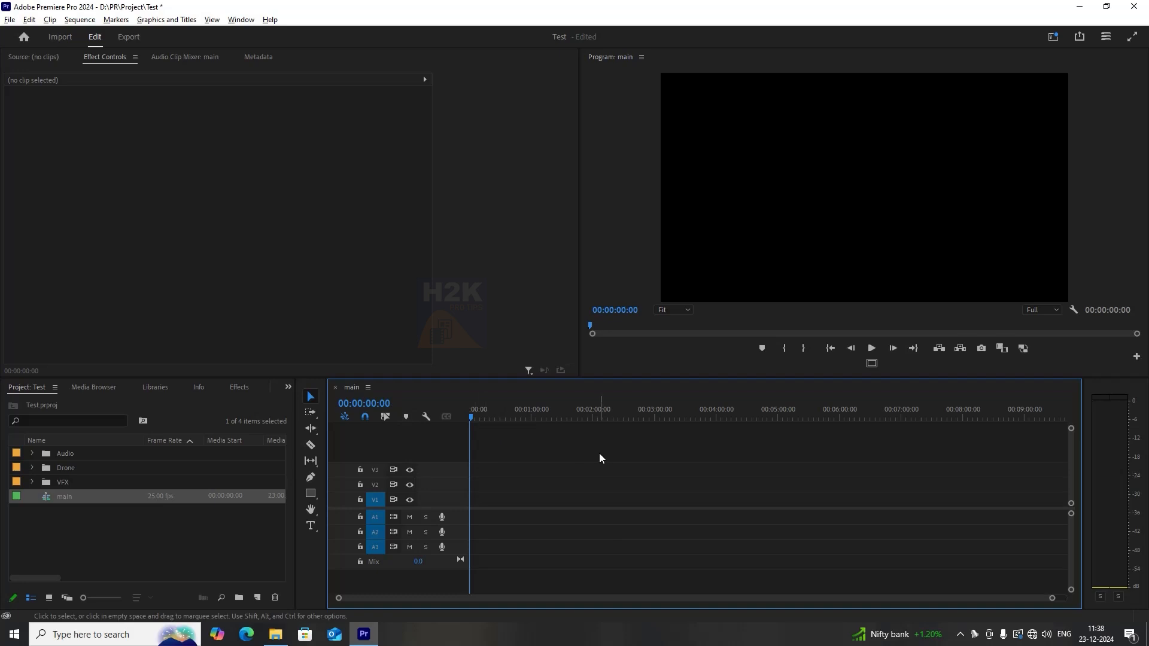
Place DJI_0631.MP4 from the Drone bin onto track V1 at the start of the sequence.
{"action": "left_click", "coordinate": [32, 468]}
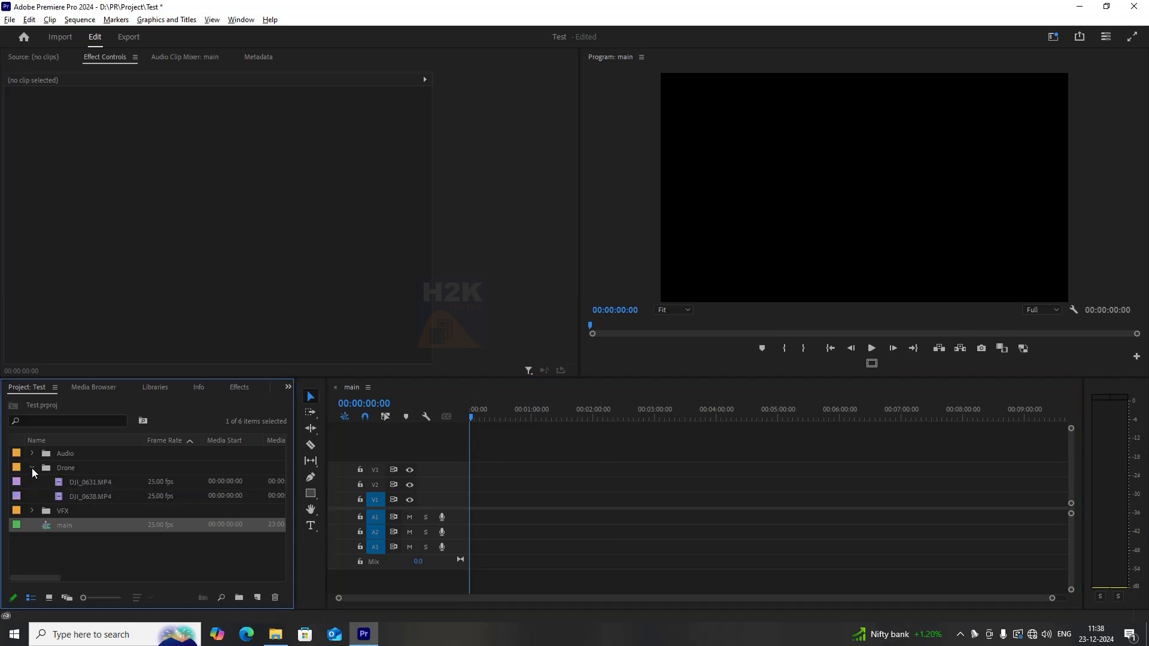
{"action": "left_click", "coordinate": [78, 485]}
{"action": "left_click_drag", "start_coordinate": [73, 483], "coordinate": [477, 500]}
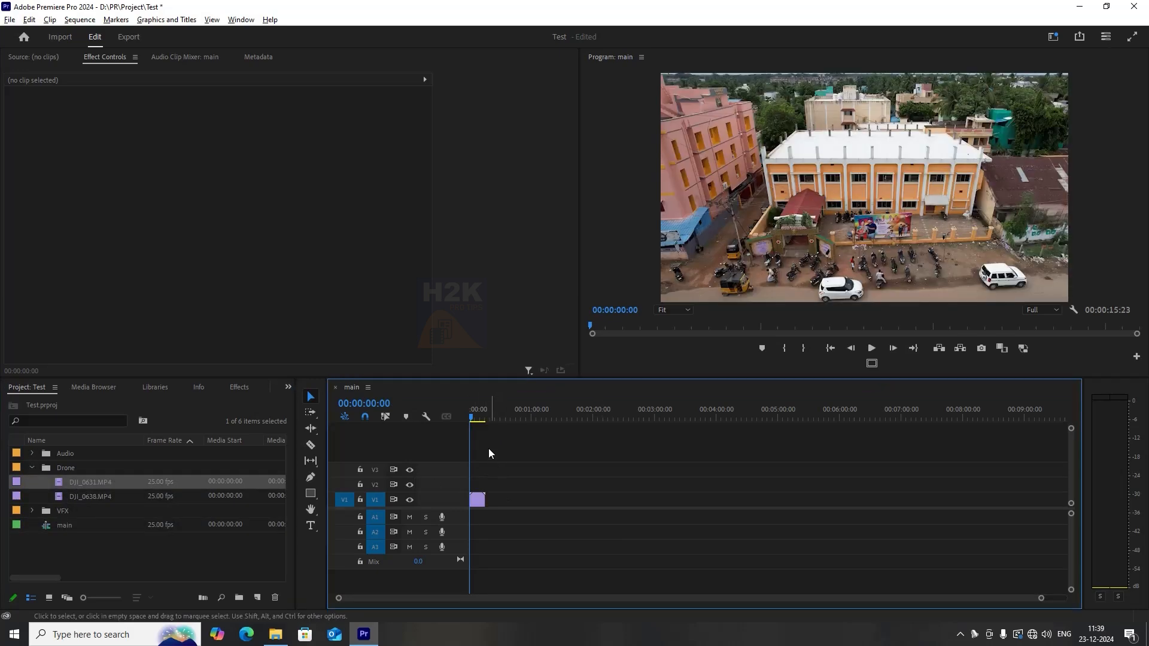
Zoom the timeline in and out around the first clip and scrub the playhead through it.
{"action": "left_click", "coordinate": [476, 417]}
{"action": "left_click_drag", "start_coordinate": [476, 419], "coordinate": [469, 420]}
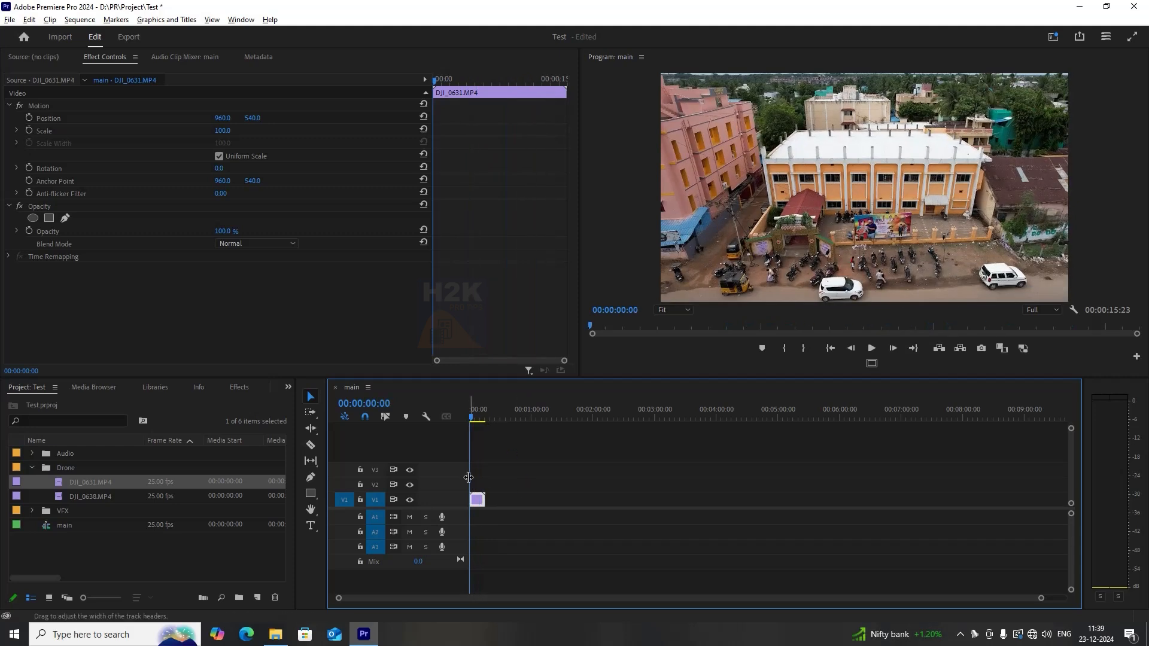
{"action": "left_click_drag", "start_coordinate": [1042, 599], "coordinate": [968, 597]}
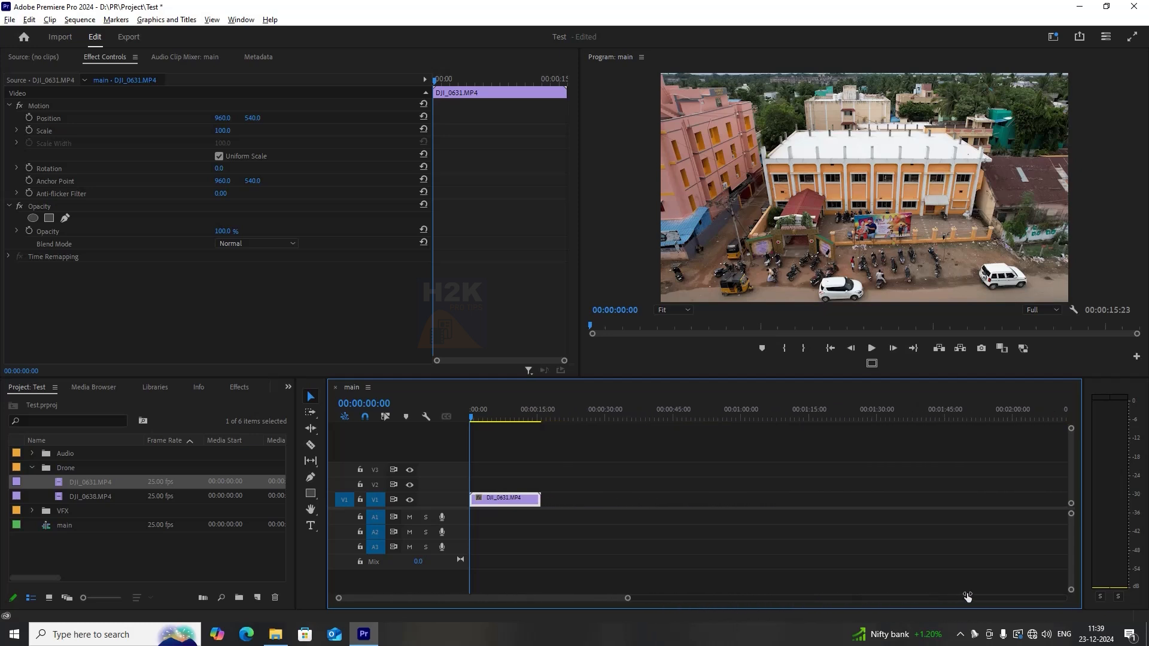
{"action": "left_click", "coordinate": [592, 479]}
{"action": "key", "text": "="}
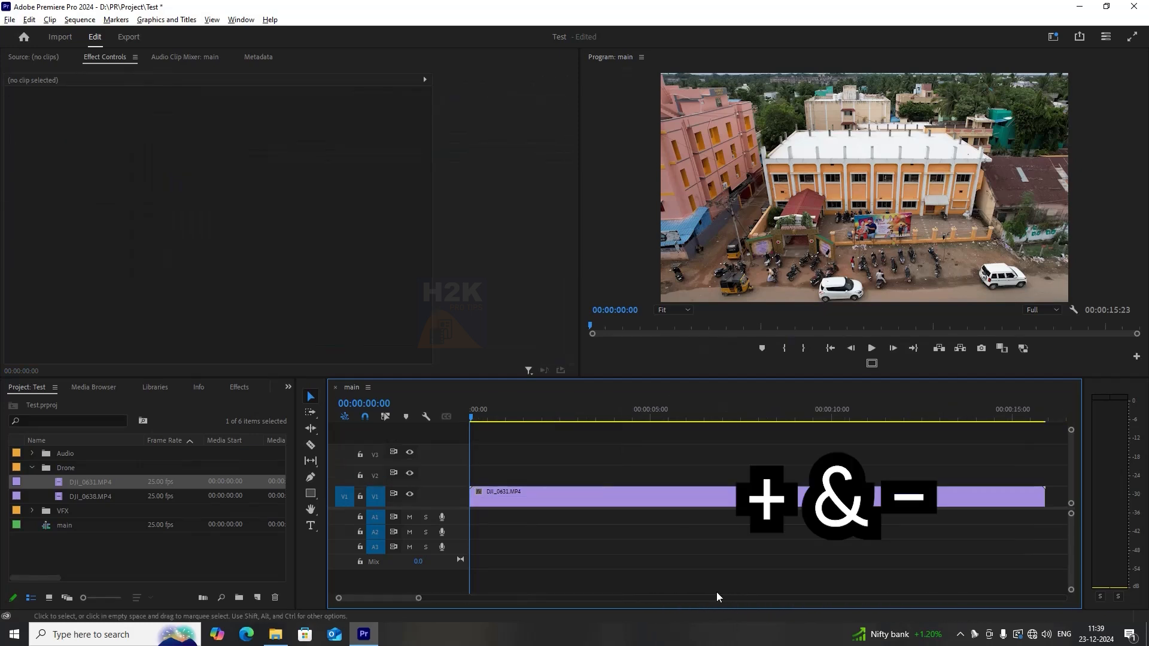
{"action": "key", "text": "minus"}
{"action": "key", "text": "minus"}
{"action": "key", "text": "minus"}
{"action": "key", "text": "minus"}
{"action": "key", "text": "equal"}
{"action": "key", "text": "equal"}
{"action": "key", "text": "equal"}
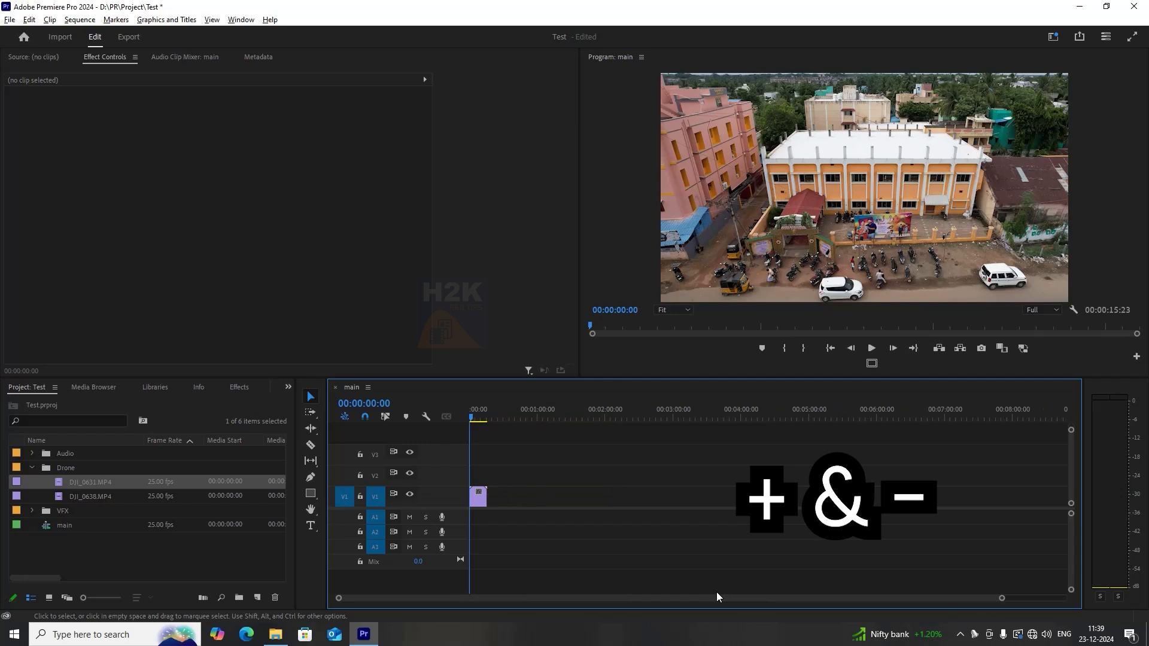
{"action": "left_click_drag", "start_coordinate": [517, 418], "coordinate": [490, 417]}
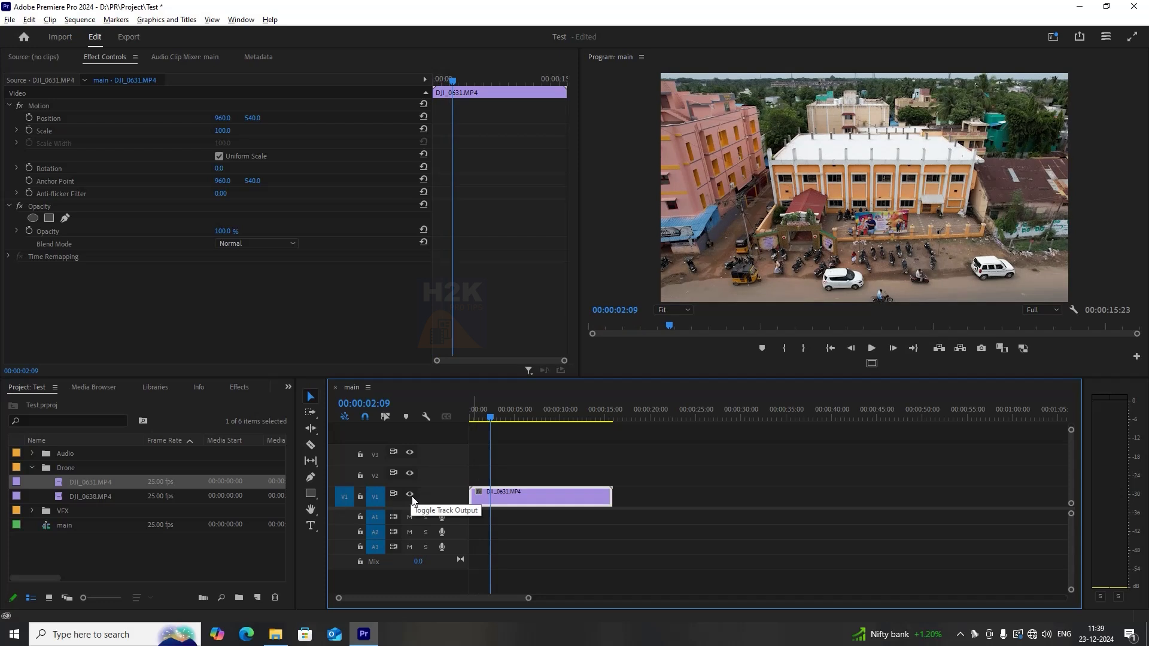
{"action": "left_click", "coordinate": [410, 495]}
{"action": "mouse_move", "coordinate": [501, 417]}
{"action": "left_mouse_down"}
{"action": "mouse_move", "coordinate": [590, 419]}
{"action": "mouse_move", "coordinate": [441, 415]}
{"action": "mouse_move", "coordinate": [519, 419]}
{"action": "left_mouse_up"}
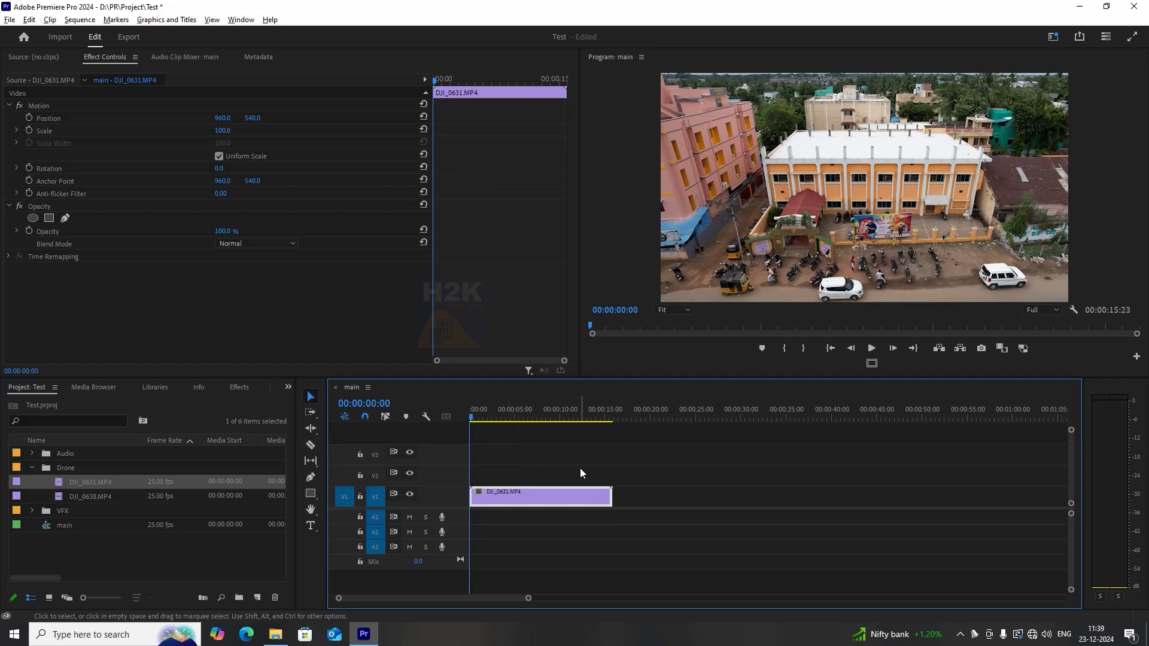
Add DJI_0638.MP4 to track V2 above the first clip at the sequence start.
{"action": "left_click", "coordinate": [101, 496]}
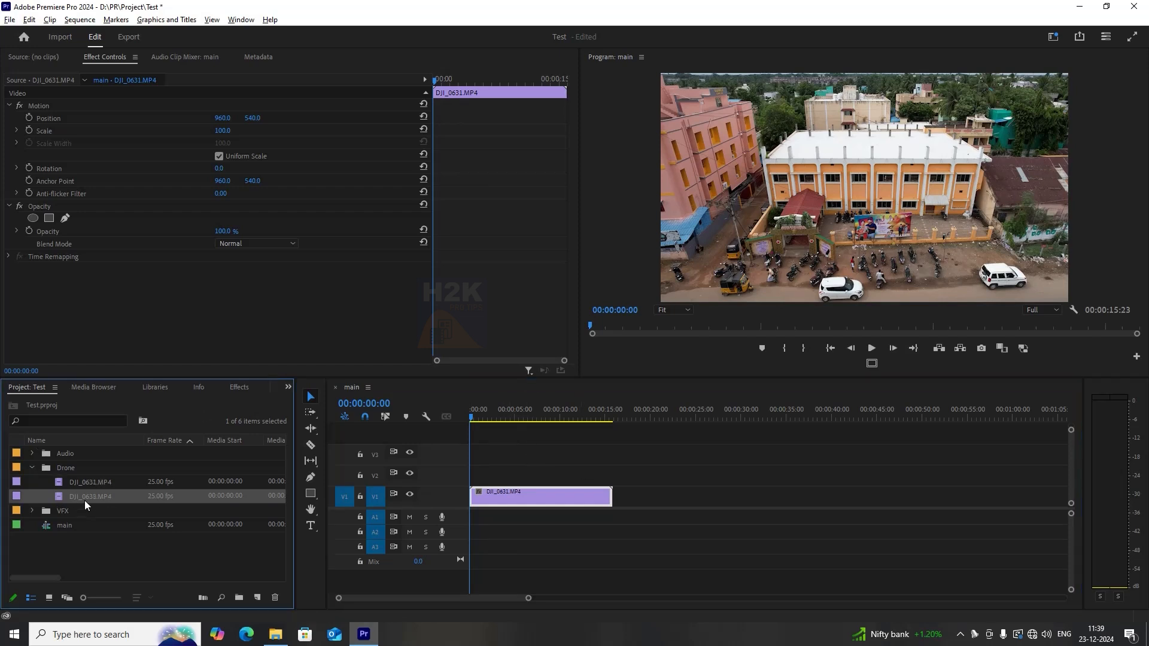
{"action": "left_click_drag", "start_coordinate": [74, 500], "coordinate": [643, 497]}
{"action": "left_click_drag", "start_coordinate": [699, 496], "coordinate": [502, 481]}
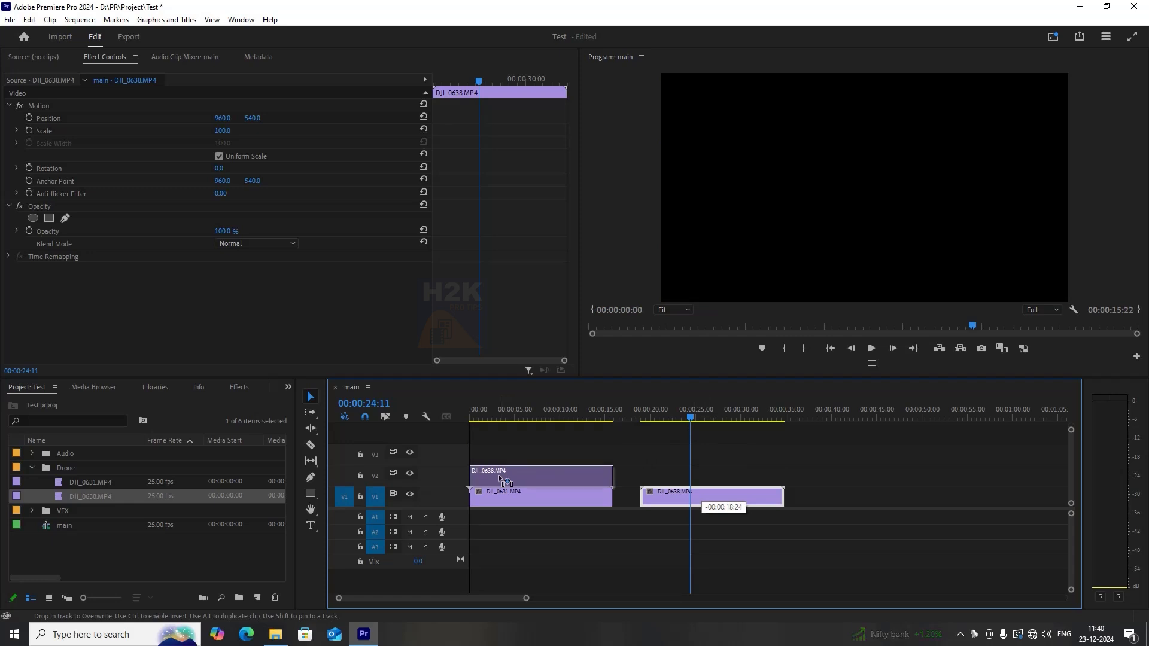
{"action": "left_click", "coordinate": [500, 419]}
{"action": "left_click", "coordinate": [523, 500]}
{"action": "left_click", "coordinate": [516, 480]}
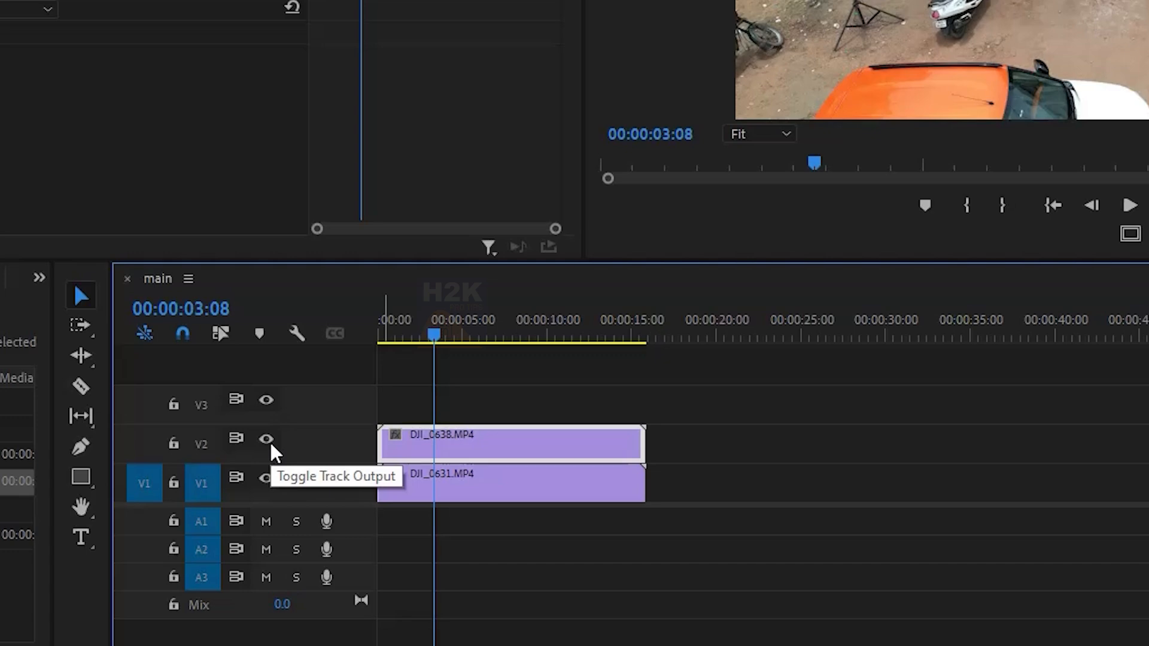
Compare the drone clips by toggling V2's track output, then move DJI_0638.MP4 onto V1 right after DJI_0631.MP4.
{"action": "left_click", "coordinate": [269, 441]}
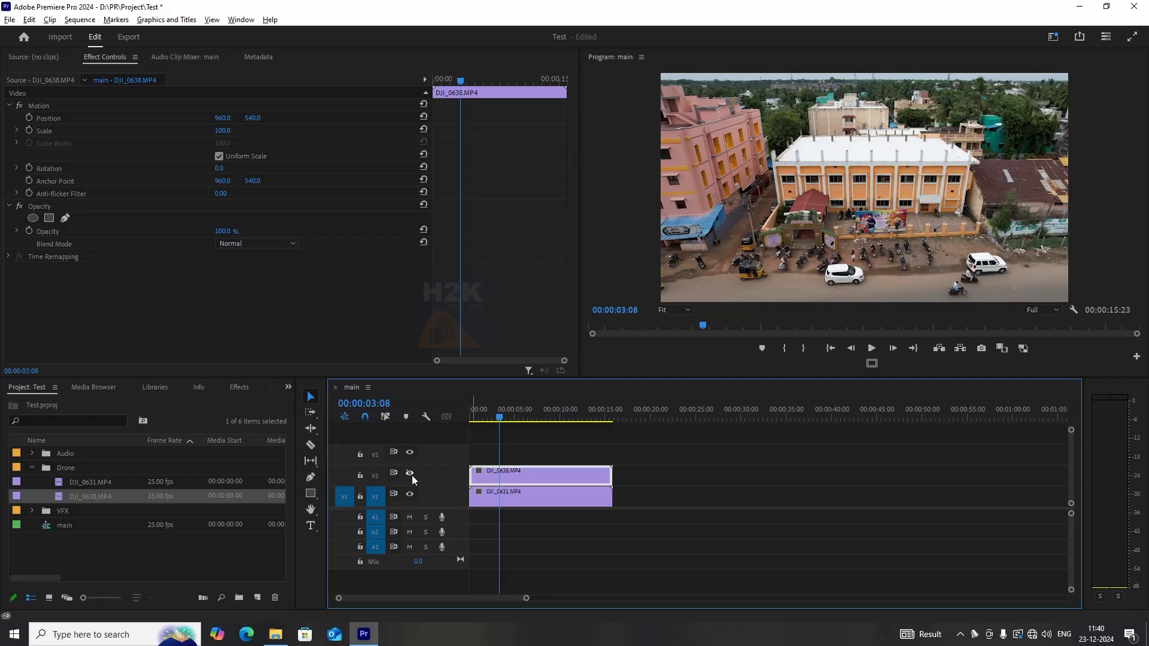
{"action": "left_click", "coordinate": [411, 473]}
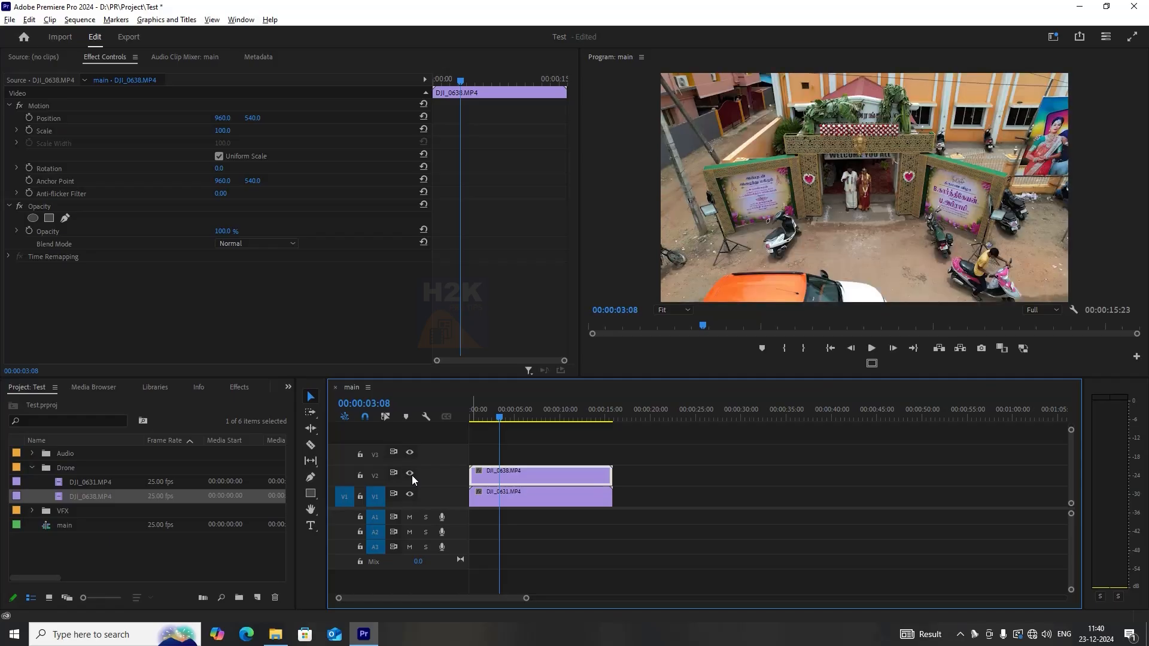
{"action": "left_click", "coordinate": [411, 474]}
{"action": "left_click", "coordinate": [411, 474]}
{"action": "left_click", "coordinate": [411, 474]}
{"action": "left_click", "coordinate": [410, 474]}
{"action": "left_click", "coordinate": [410, 473]}
{"action": "left_click_drag", "start_coordinate": [505, 476], "coordinate": [648, 497]}
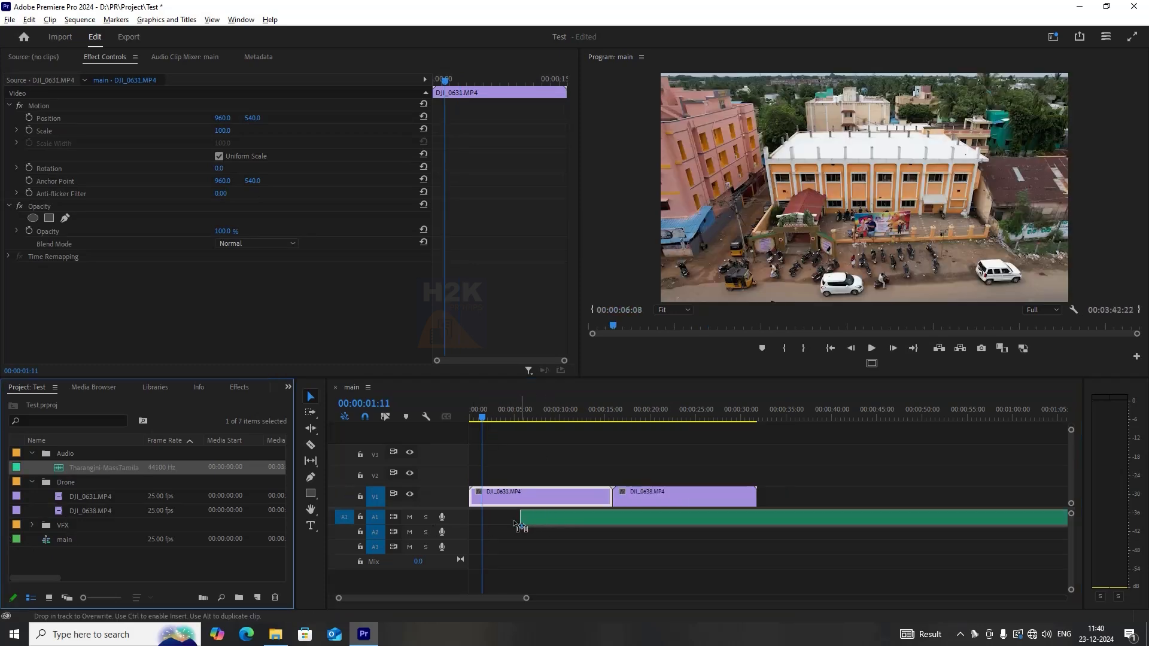
Add the Tharangini-MassTamilan.dev.mp3 song from the Audio bin to track A1 at the sequence start.
{"action": "left_click_drag", "start_coordinate": [545, 522], "coordinate": [503, 525]}
{"action": "left_click", "coordinate": [502, 521]}
{"action": "key", "text": "space"}
{"action": "key", "text": "space"}
{"action": "left_click", "coordinate": [496, 417]}
{"action": "left_click", "coordinate": [480, 417]}
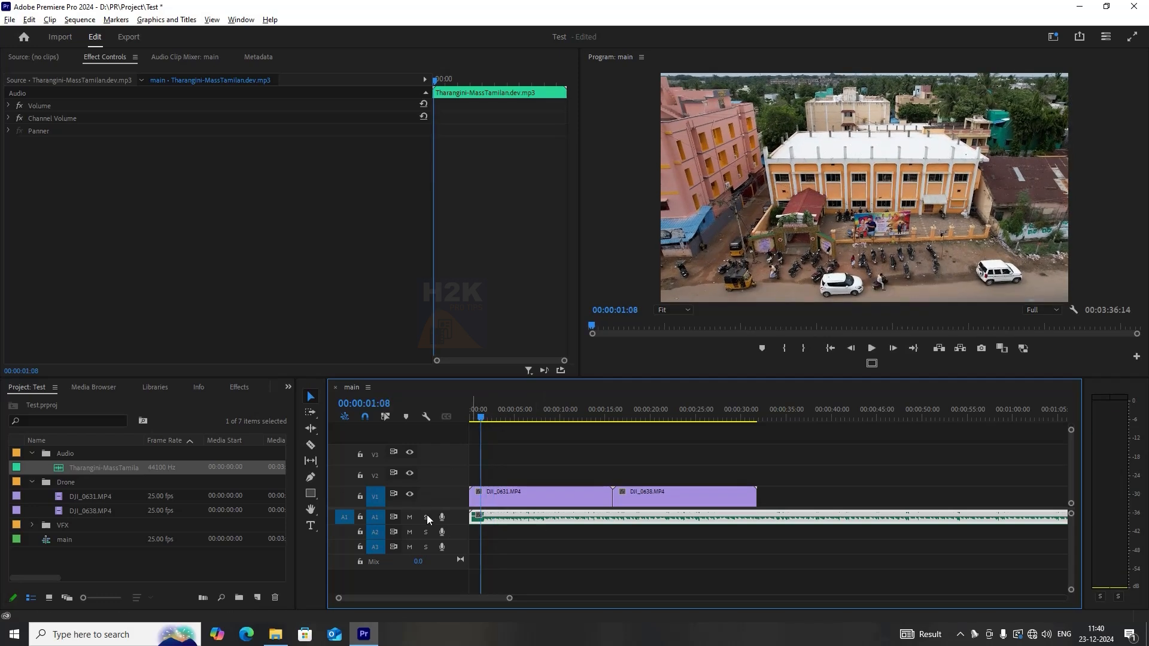
Play back the sequence while toggling track A1's mute on and off.
{"action": "left_click", "coordinate": [410, 517]}
{"action": "left_click_drag", "start_coordinate": [488, 417], "coordinate": [519, 417]}
{"action": "left_click", "coordinate": [410, 518]}
{"action": "key", "text": "space"}
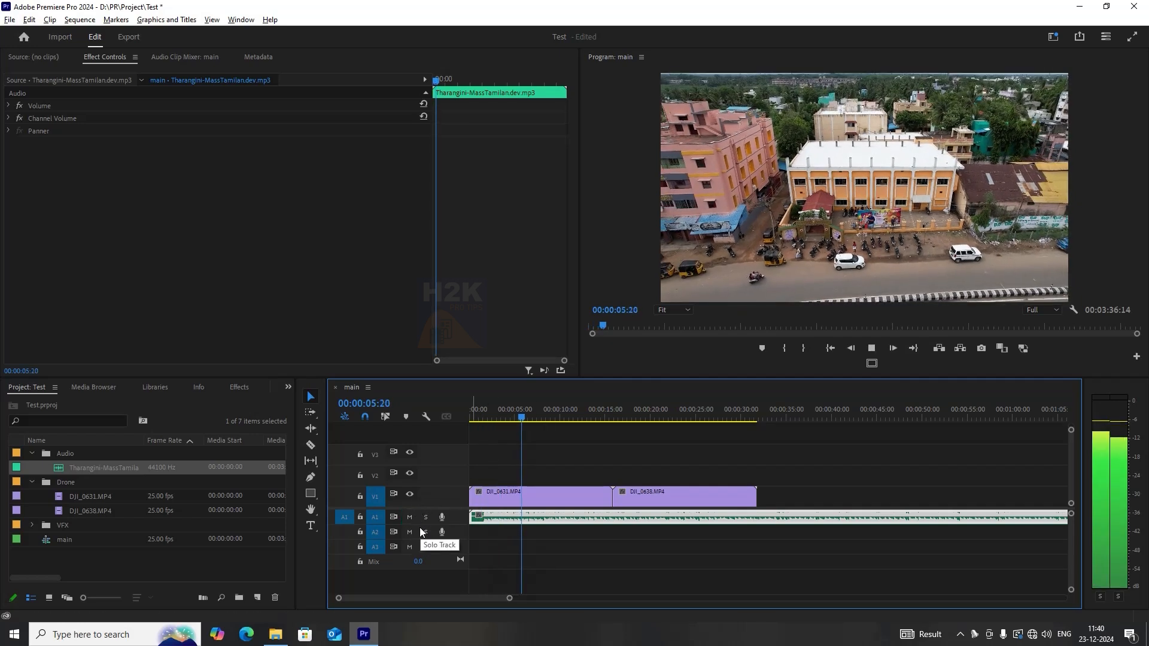
{"action": "key", "text": "space"}
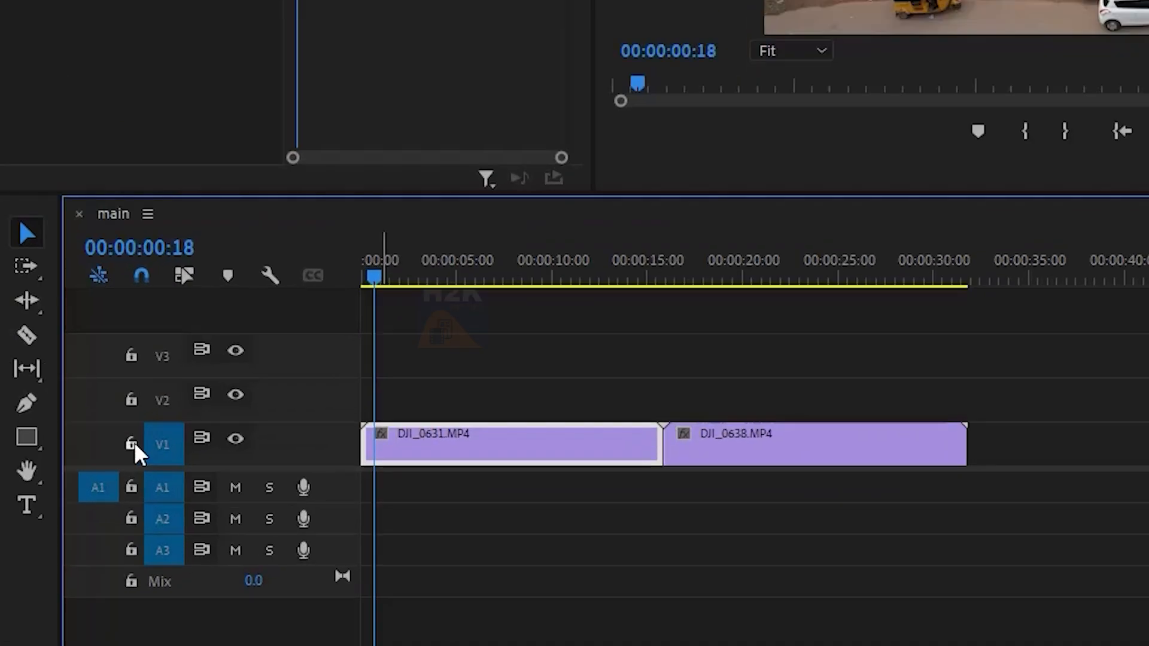
Lock track V1 and return the playhead to the sequence start.
{"action": "left_click", "coordinate": [131, 443]}
{"action": "mouse_move", "coordinate": [434, 278]}
{"action": "left_mouse_down"}
{"action": "mouse_move", "coordinate": [847, 290]}
{"action": "mouse_move", "coordinate": [712, 335]}
{"action": "mouse_move", "coordinate": [1148, 347]}
{"action": "mouse_move", "coordinate": [338, 366]}
{"action": "left_mouse_up"}
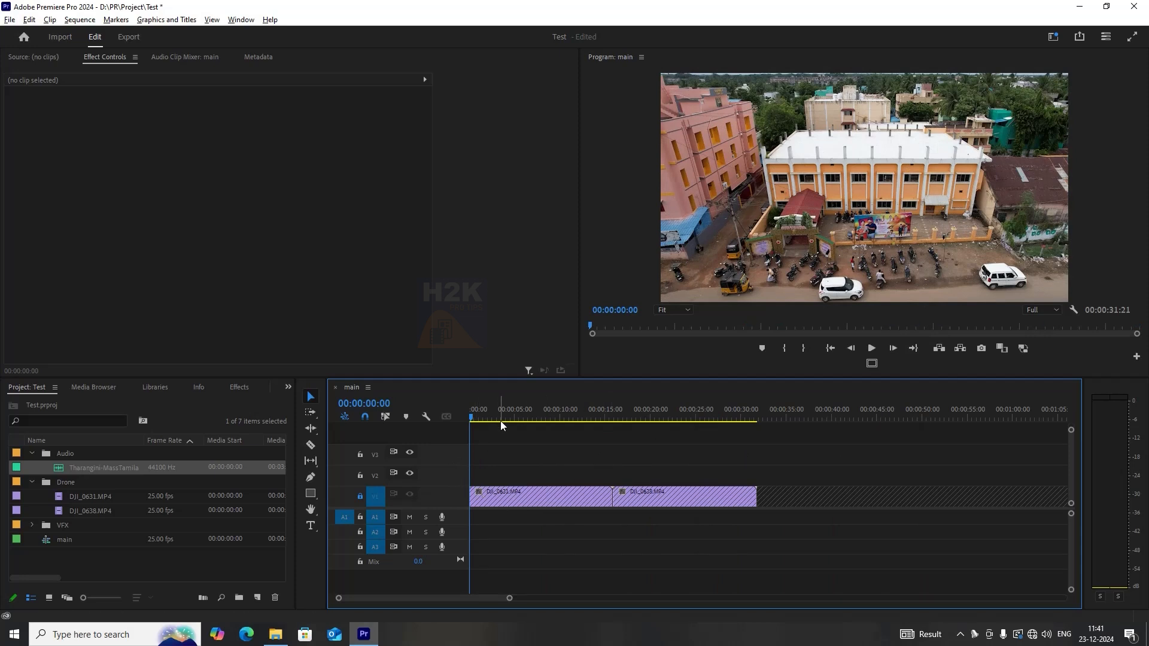
Unlock track V1 in the main sequence.
{"action": "left_click_drag", "start_coordinate": [395, 276], "coordinate": [1045, 281]}
{"action": "left_click_drag", "start_coordinate": [797, 419], "coordinate": [466, 417]}
{"action": "key", "text": "minus"}
{"action": "key", "text": "minus"}
{"action": "key", "text": "minus"}
{"action": "key", "text": "minus"}
{"action": "key", "text": "equal"}
{"action": "key", "text": "equal"}
{"action": "key", "text": "equal"}
{"action": "key", "text": "equal"}
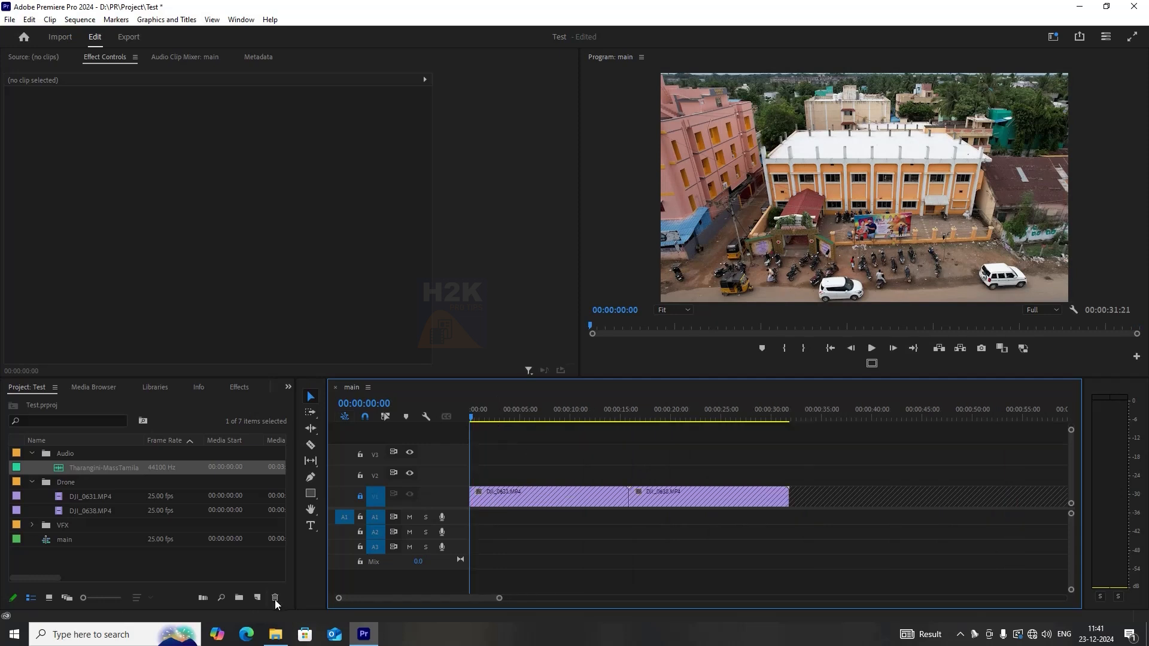
{"action": "left_click", "coordinate": [358, 456]}
{"action": "left_click", "coordinate": [359, 495]}
Select DJI_0631.MP4 and scrub through its opening seconds, then return to the sequence start.
{"action": "left_click", "coordinate": [567, 497]}
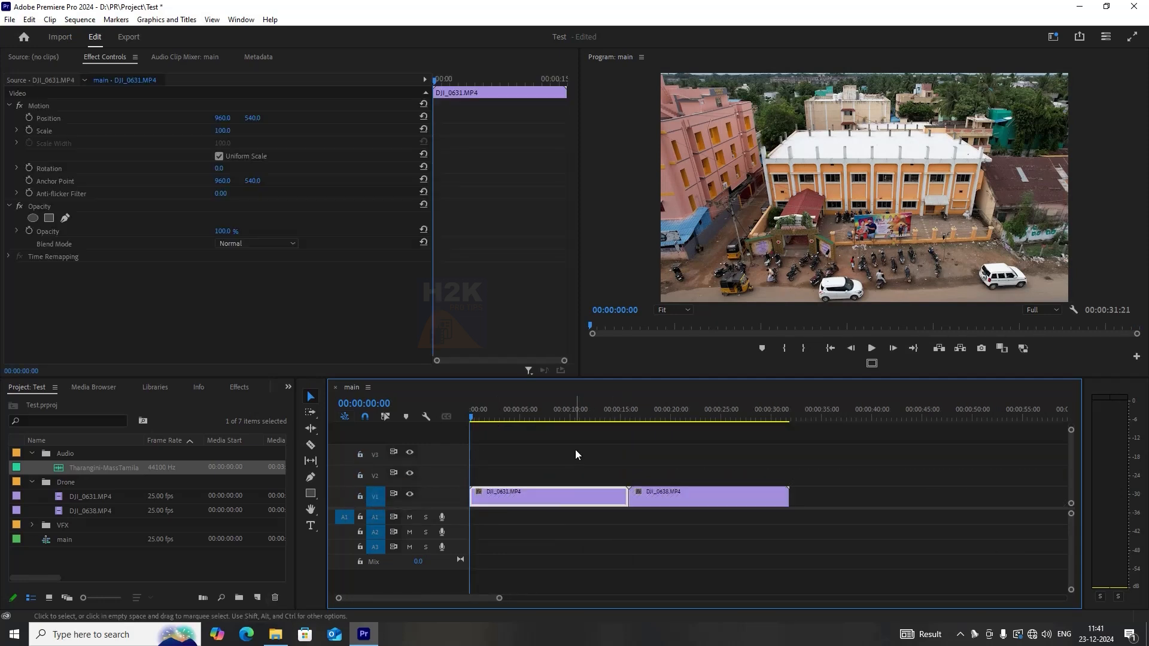
{"action": "left_click", "coordinate": [575, 455]}
{"action": "left_click", "coordinate": [513, 418]}
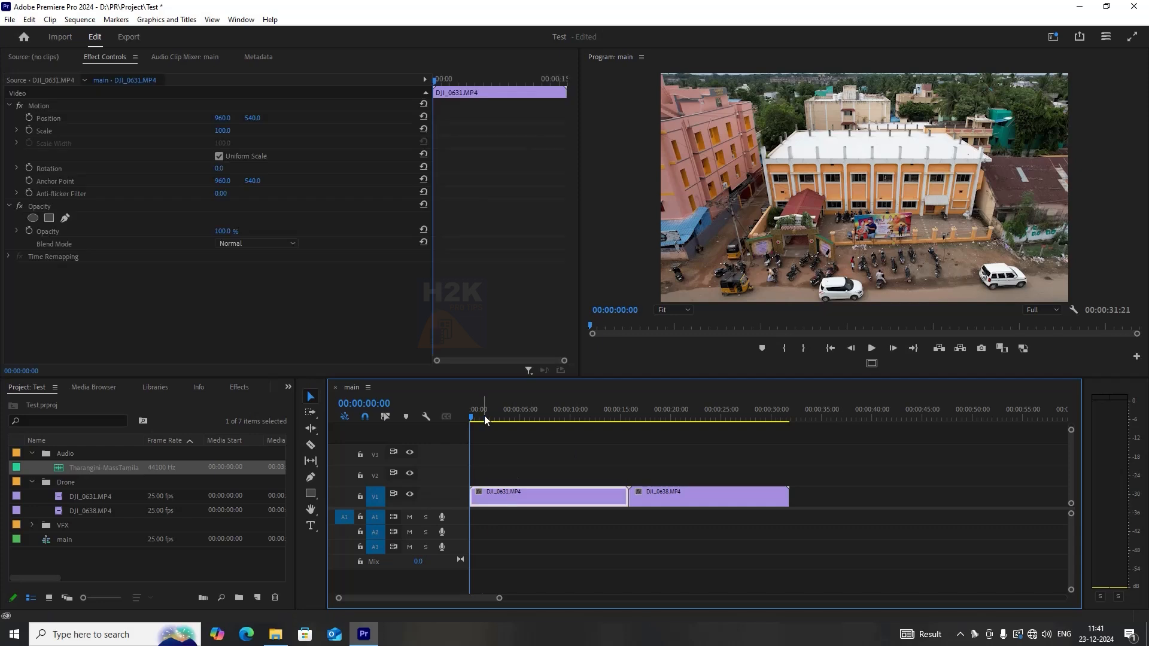
{"action": "left_click", "coordinate": [556, 465]}
{"action": "mouse_move", "coordinate": [519, 416]}
{"action": "left_mouse_down"}
{"action": "mouse_move", "coordinate": [711, 422]}
{"action": "mouse_move", "coordinate": [521, 417]}
{"action": "left_mouse_up"}
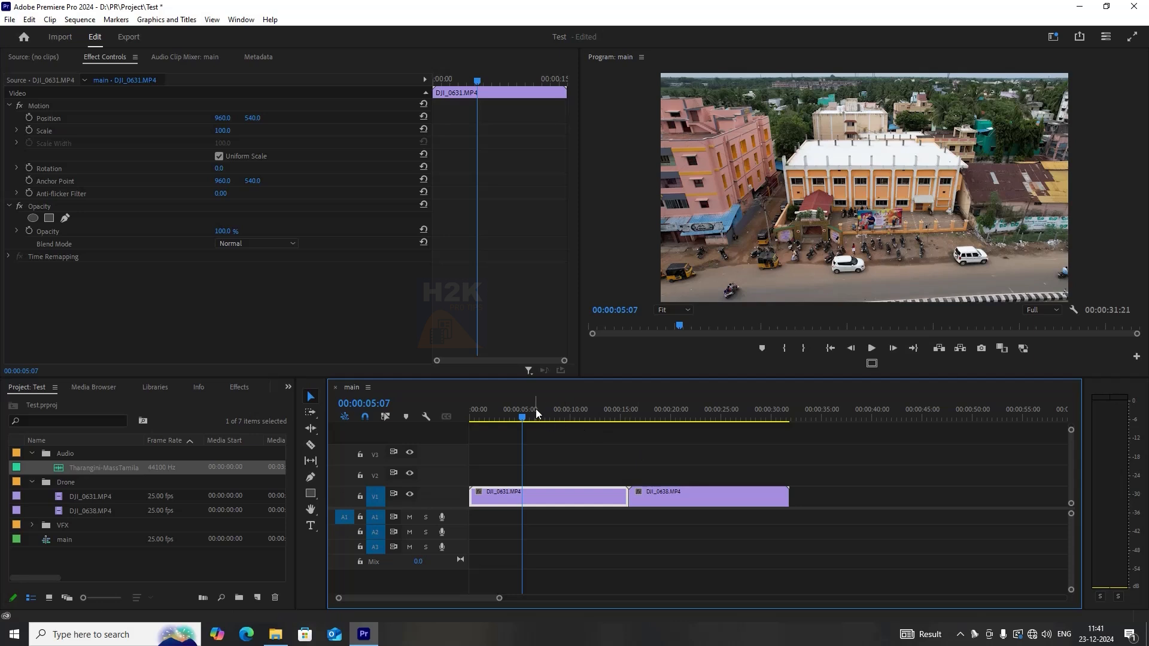
{"action": "key", "text": "Home"}
{"action": "left_click", "coordinate": [869, 493]}
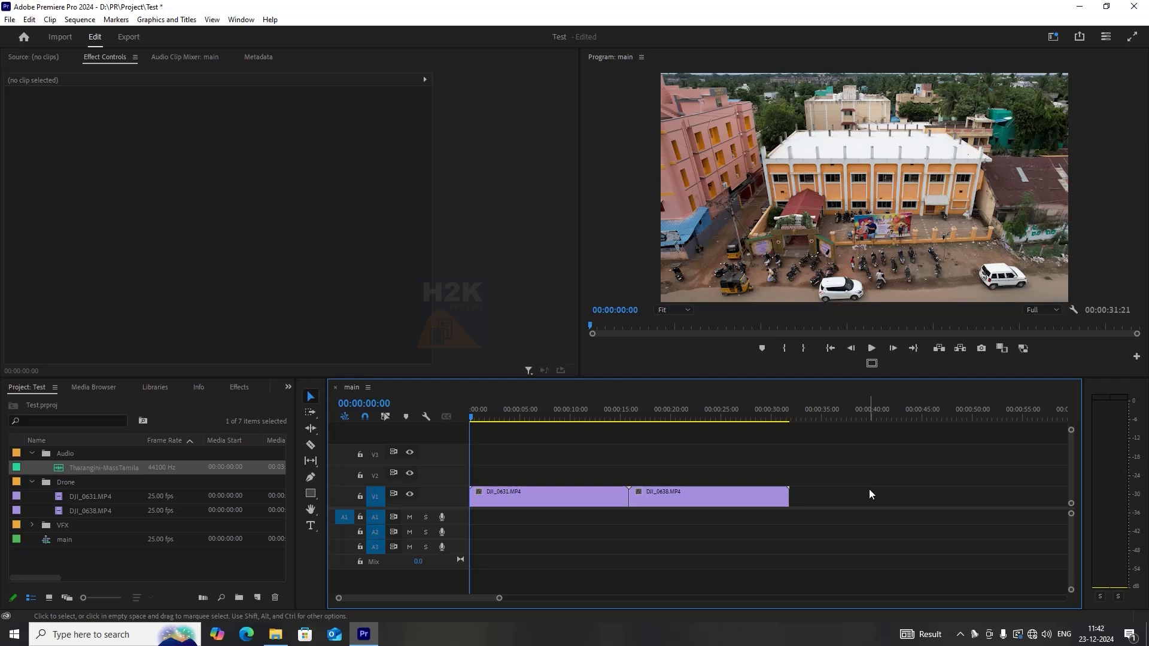
Switch to the Text-Based Editing workspace and then back to the Editing workspace.
{"action": "left_click", "coordinate": [1052, 38]}
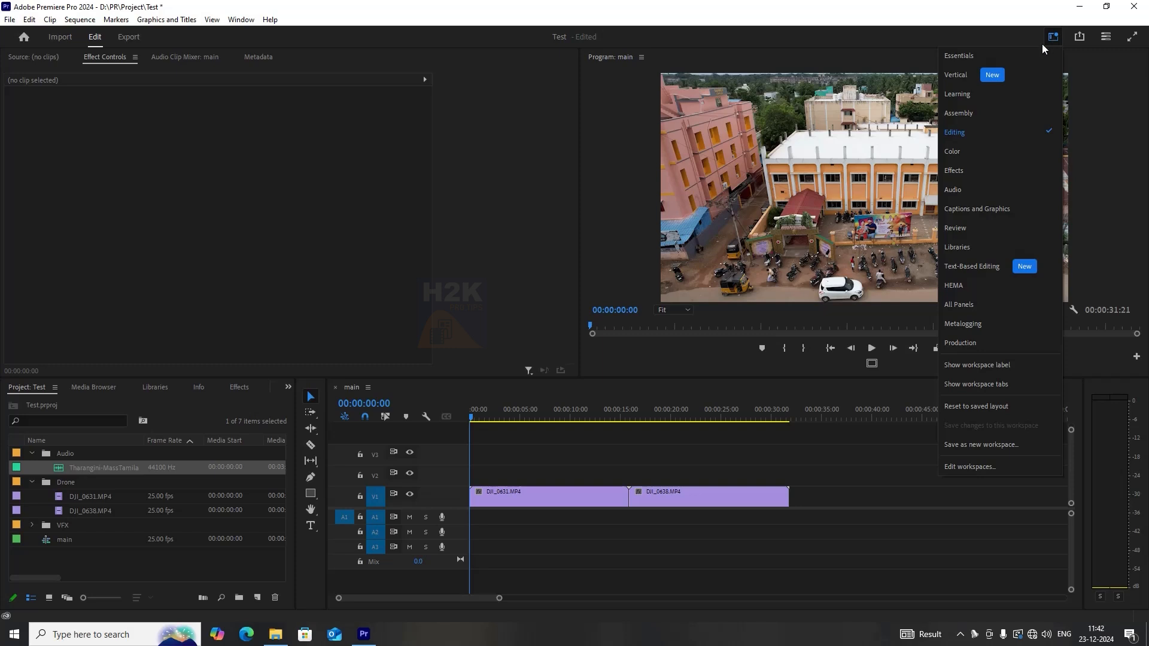
{"action": "left_click", "coordinate": [1014, 265]}
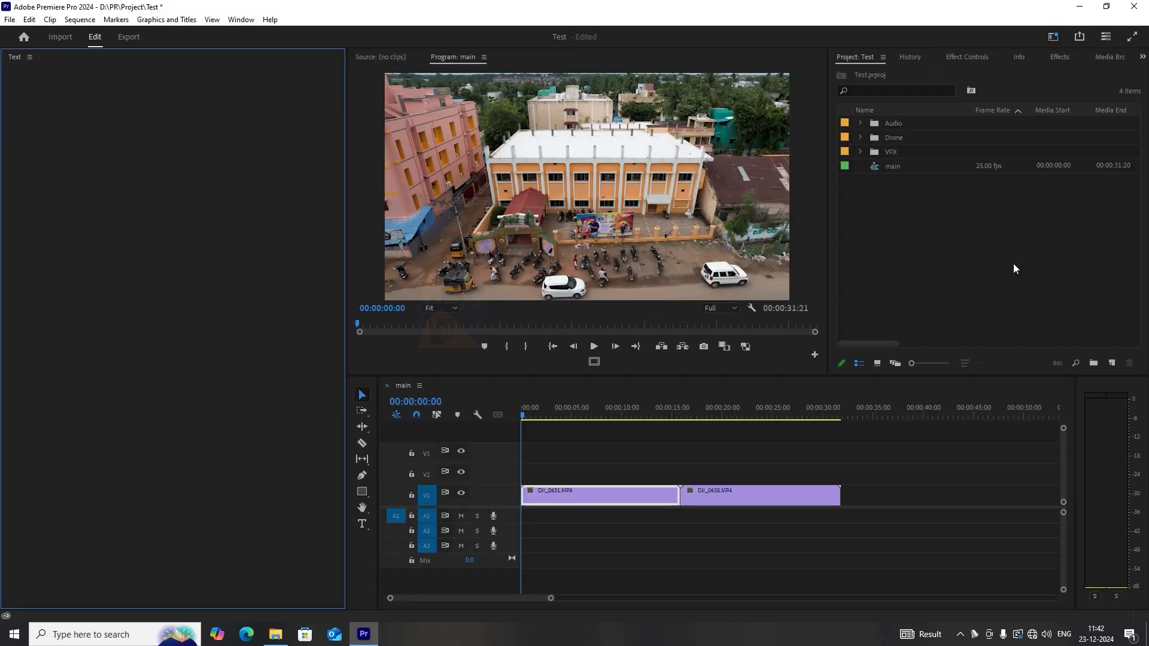
{"action": "left_click", "coordinate": [1055, 37]}
{"action": "left_click", "coordinate": [954, 152]}
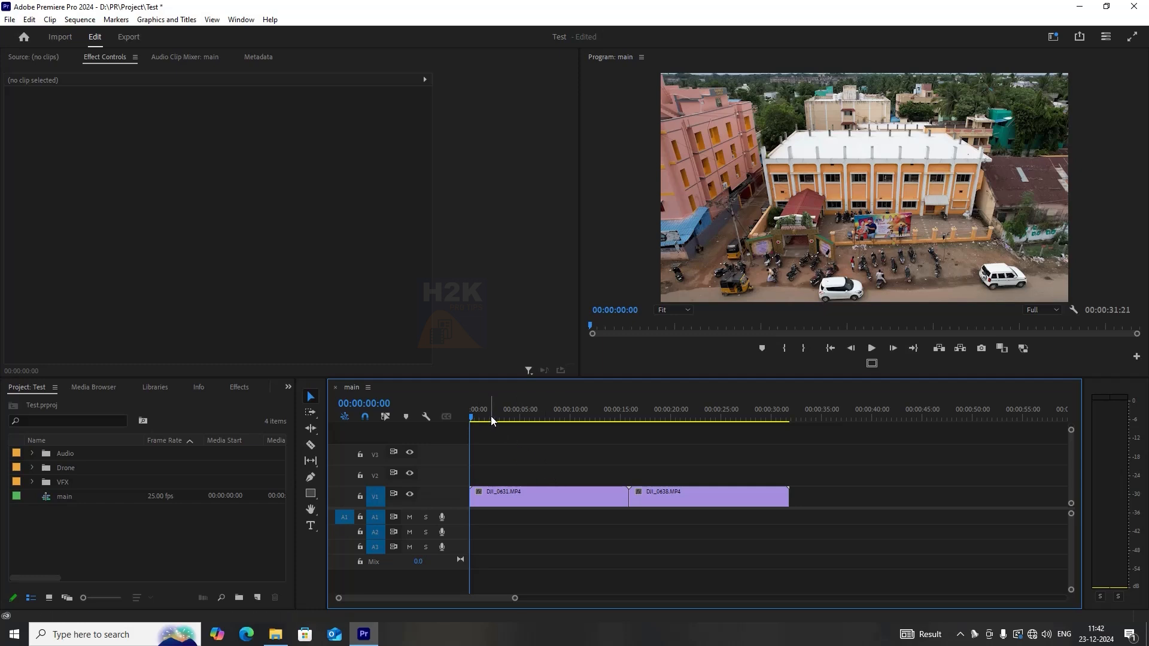
Open the Effects panel and the list of grouped panels, then return to the Project panel.
{"action": "left_click", "coordinate": [728, 420]}
{"action": "left_click_drag", "start_coordinate": [729, 426], "coordinate": [517, 422]}
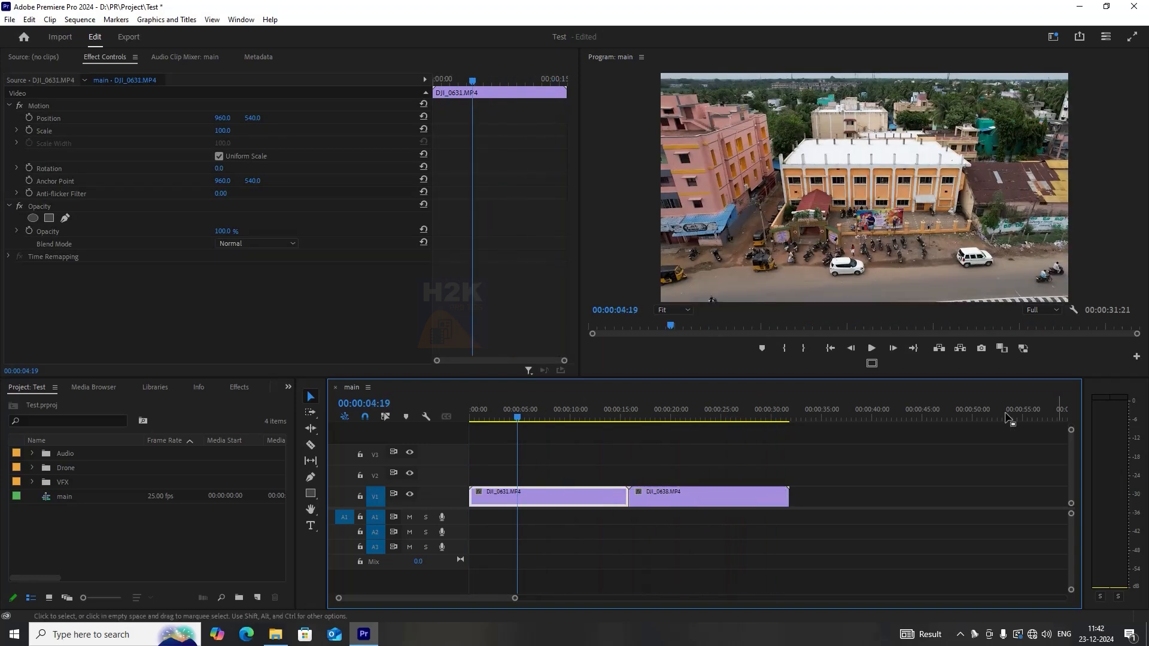
{"action": "left_click", "coordinate": [613, 449]}
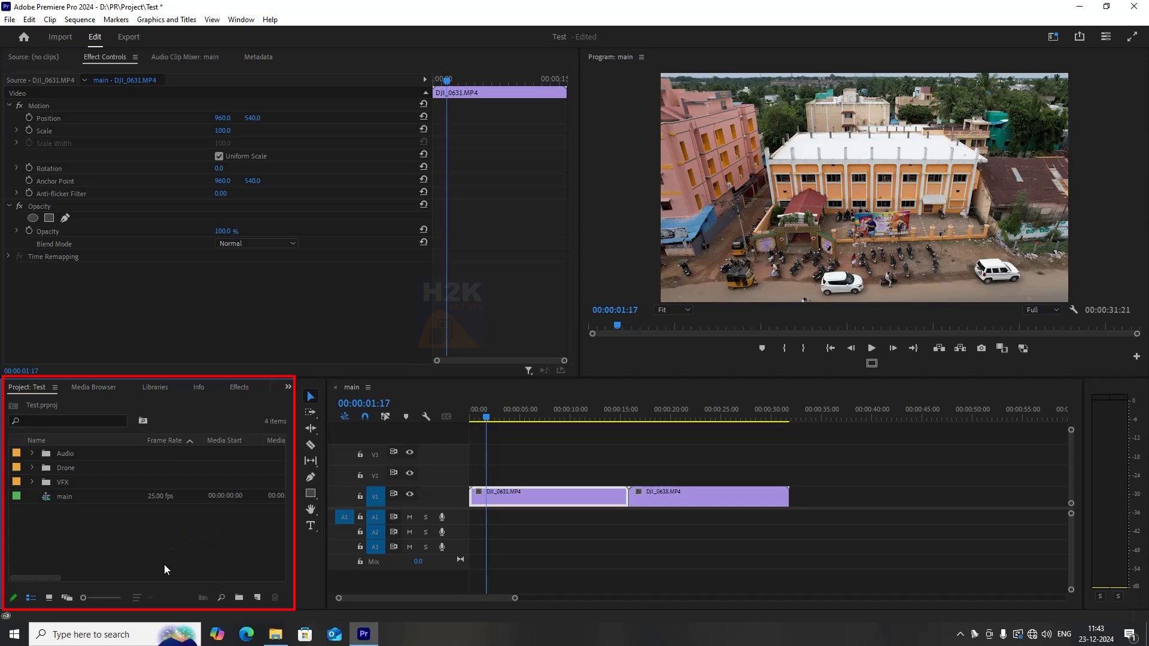
{"action": "left_click", "coordinate": [238, 388]}
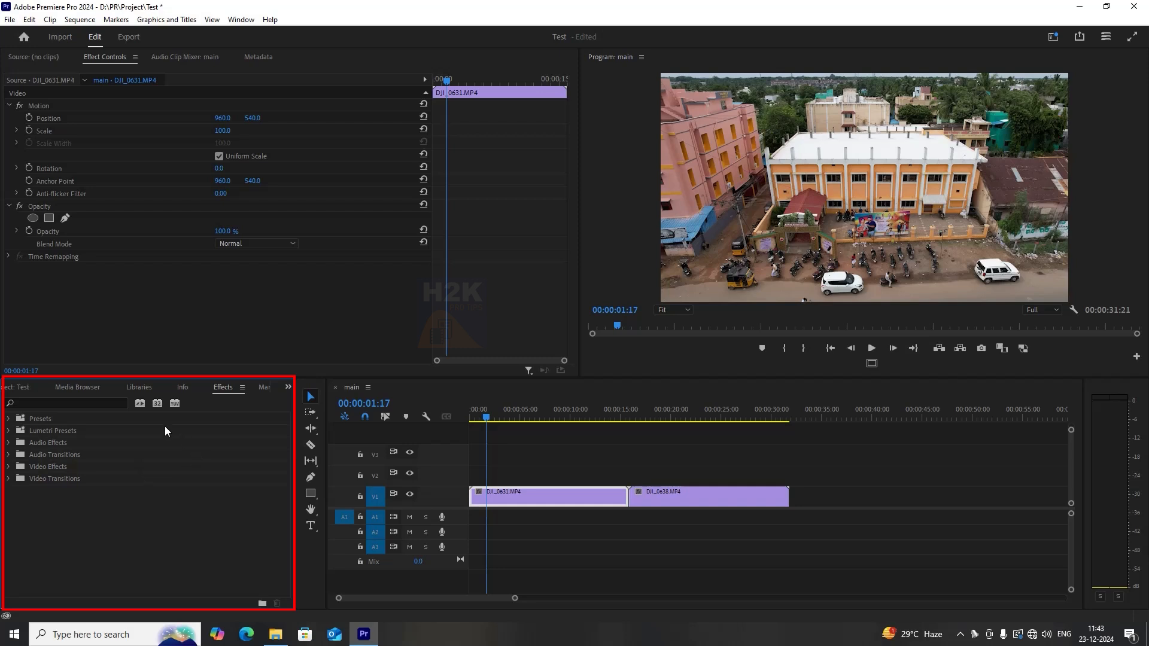
{"action": "left_click", "coordinate": [288, 387]}
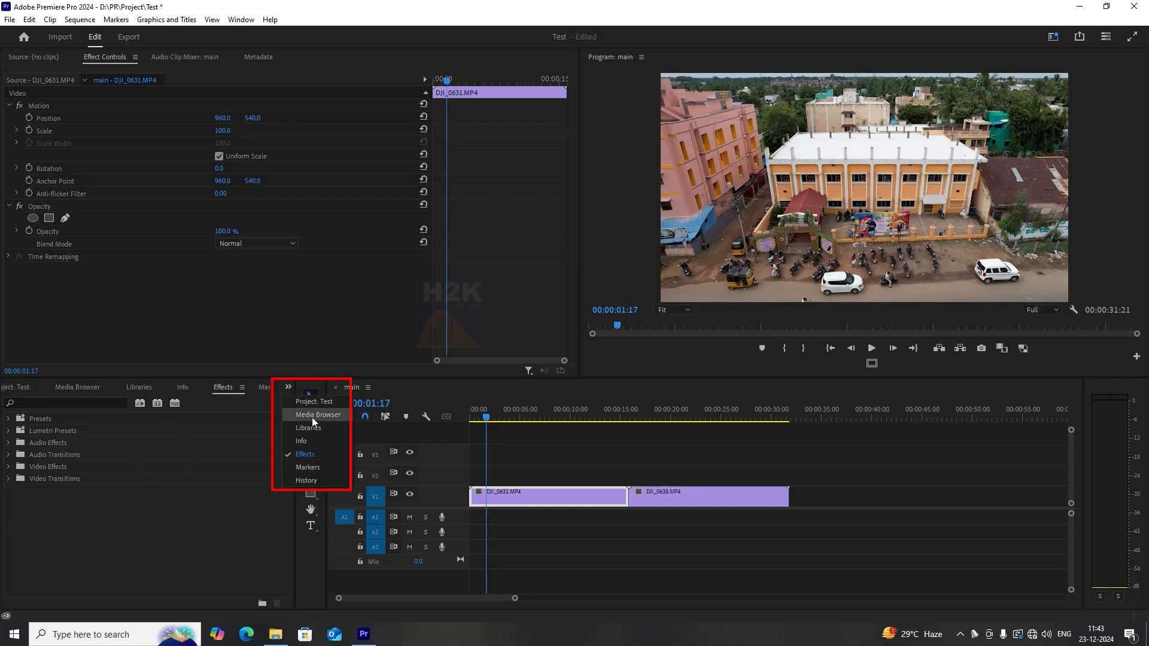
{"action": "left_click", "coordinate": [314, 401]}
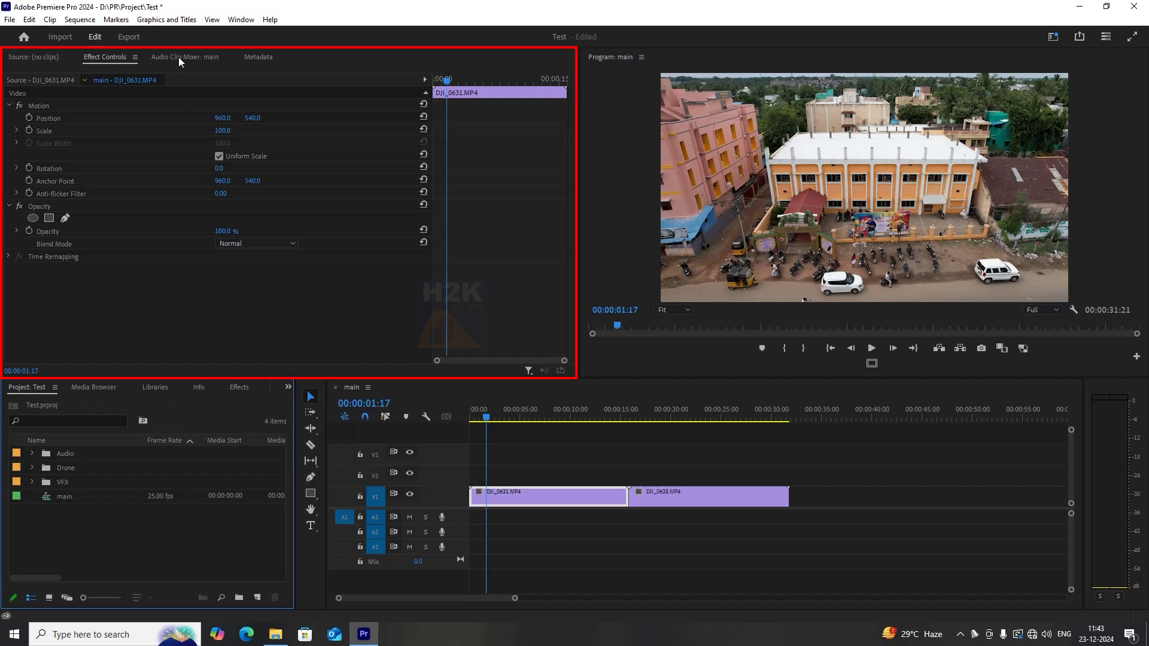
Set DJI_0631.MP4's Scale to 99 and vertical Position to 543, and undo a trial rotation.
{"action": "left_click", "coordinate": [533, 450]}
{"action": "mouse_move", "coordinate": [506, 413]}
{"action": "left_mouse_down"}
{"action": "mouse_move", "coordinate": [523, 412]}
{"action": "mouse_move", "coordinate": [493, 413]}
{"action": "left_mouse_up"}
{"action": "left_click_drag", "start_coordinate": [223, 130], "coordinate": [256, 158]}
{"action": "mouse_move", "coordinate": [253, 118]}
{"action": "left_mouse_down"}
{"action": "mouse_move", "coordinate": [320, 192]}
{"action": "mouse_move", "coordinate": [469, 175]}
{"action": "mouse_move", "coordinate": [254, 180]}
{"action": "mouse_move", "coordinate": [233, 173]}
{"action": "mouse_move", "coordinate": [255, 138]}
{"action": "left_mouse_up"}
{"action": "left_click", "coordinate": [214, 170]}
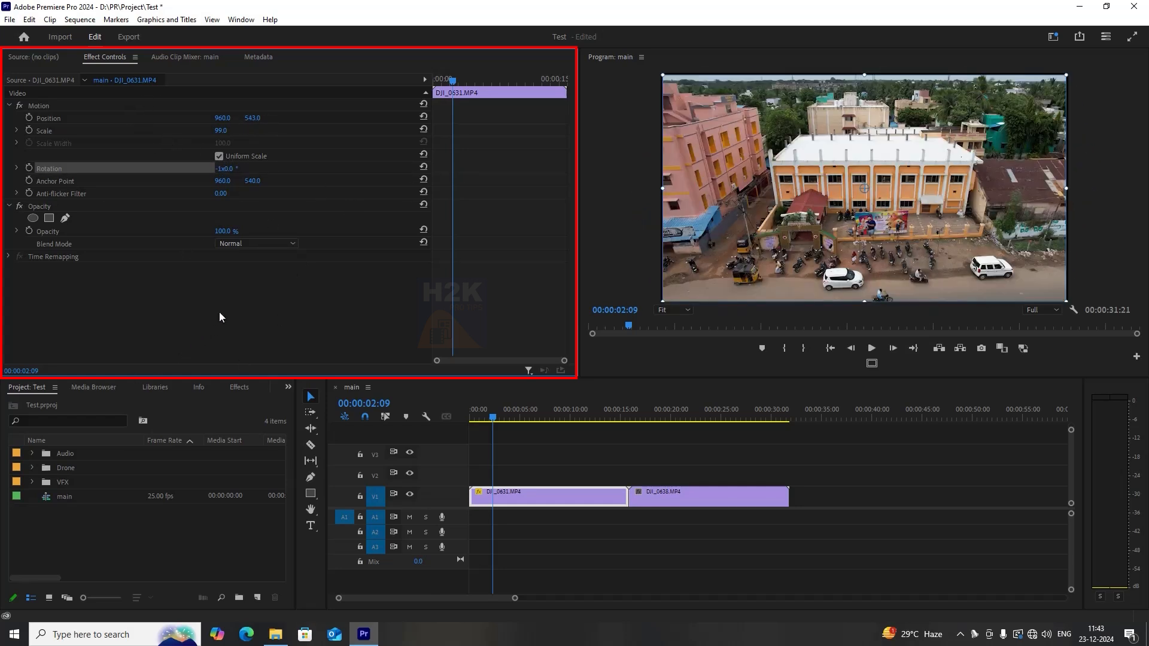
{"action": "key", "text": "ctrl+z"}
{"action": "left_click", "coordinate": [251, 334]}
{"action": "left_click", "coordinate": [196, 234]}
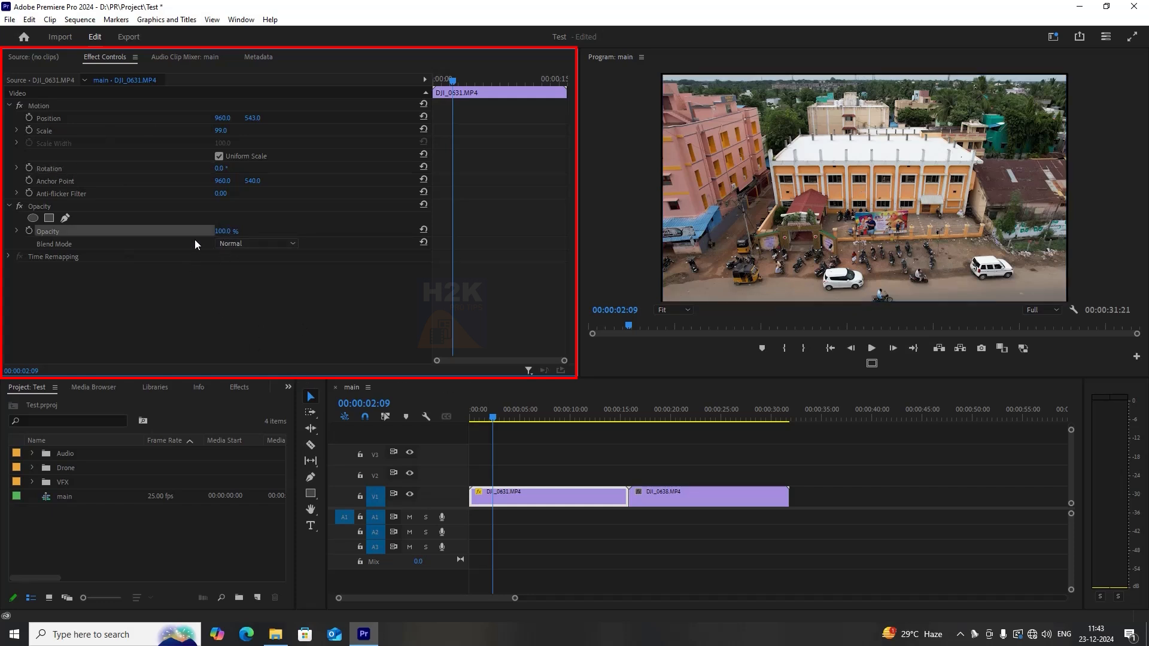
{"action": "left_click", "coordinate": [252, 325]}
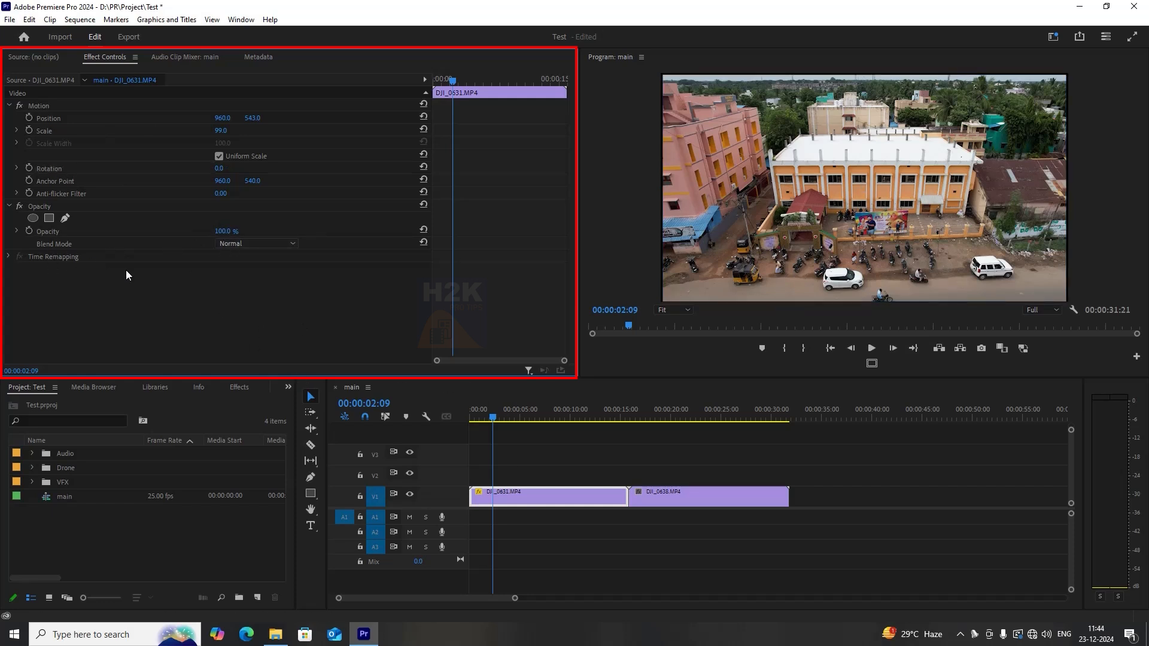
{"action": "left_click", "coordinate": [9, 256]}
{"action": "left_click", "coordinate": [9, 257]}
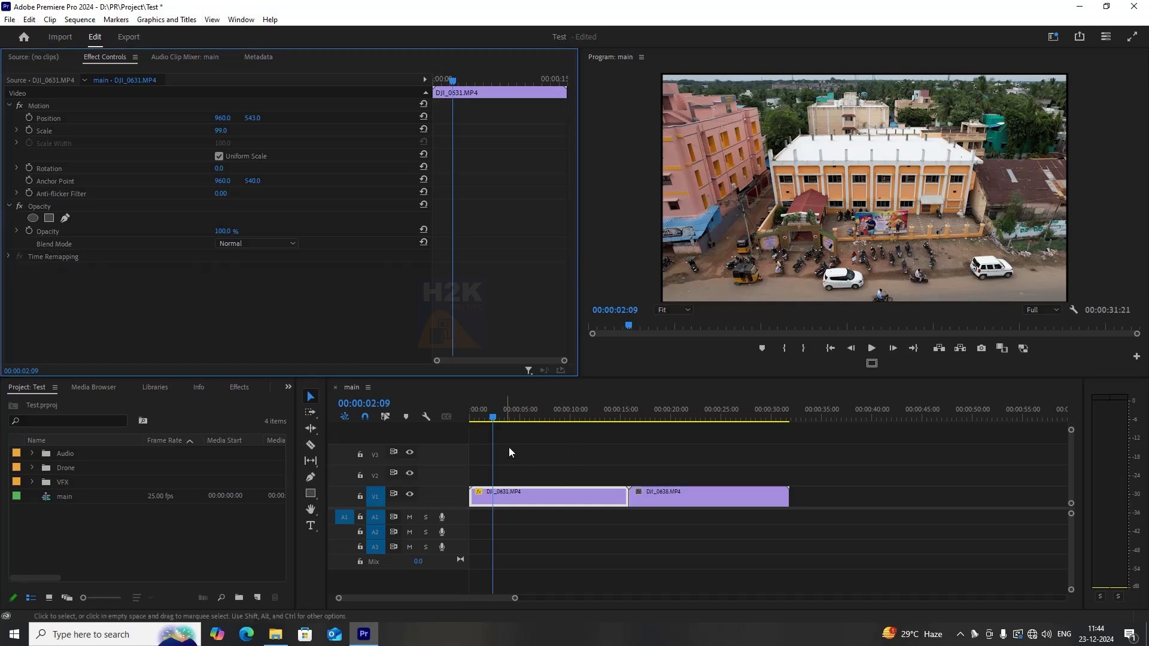
Apply the Noise effect from Video Effects > Noise & Grain to DJI_0631.MP4.
{"action": "left_click", "coordinate": [533, 500]}
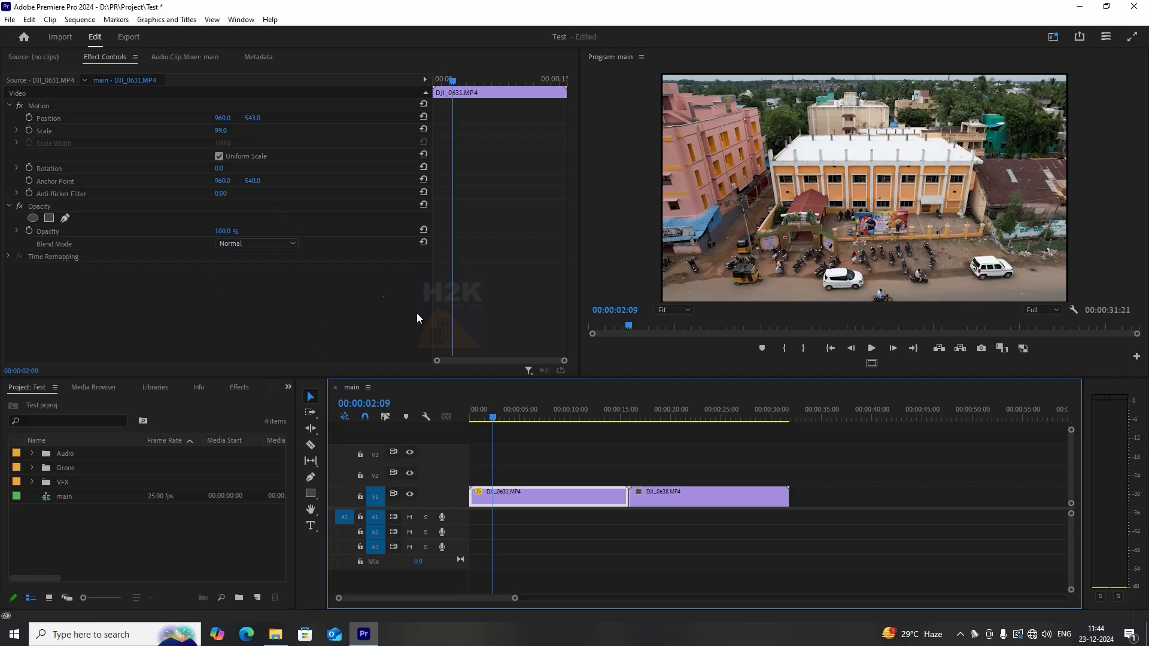
{"action": "left_click", "coordinate": [239, 387]}
{"action": "left_click", "coordinate": [8, 419]}
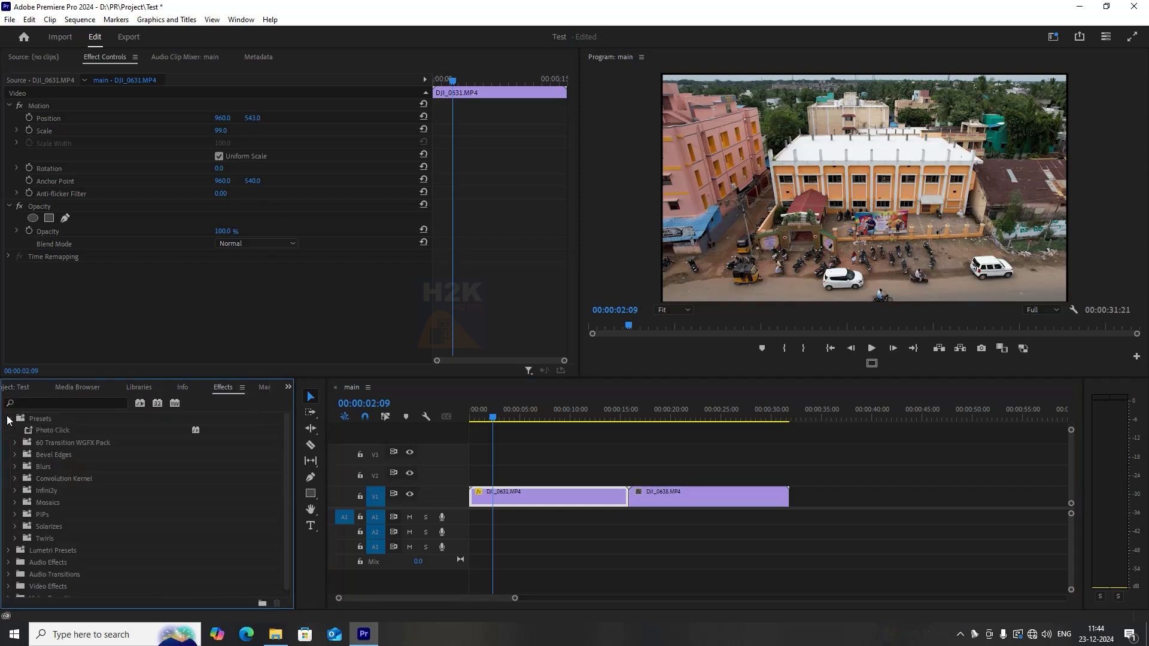
{"action": "left_click", "coordinate": [11, 418]}
{"action": "left_click", "coordinate": [9, 467]}
{"action": "scroll", "coordinate": [67, 497], "scroll_direction": "down", "scroll_amount": 3}
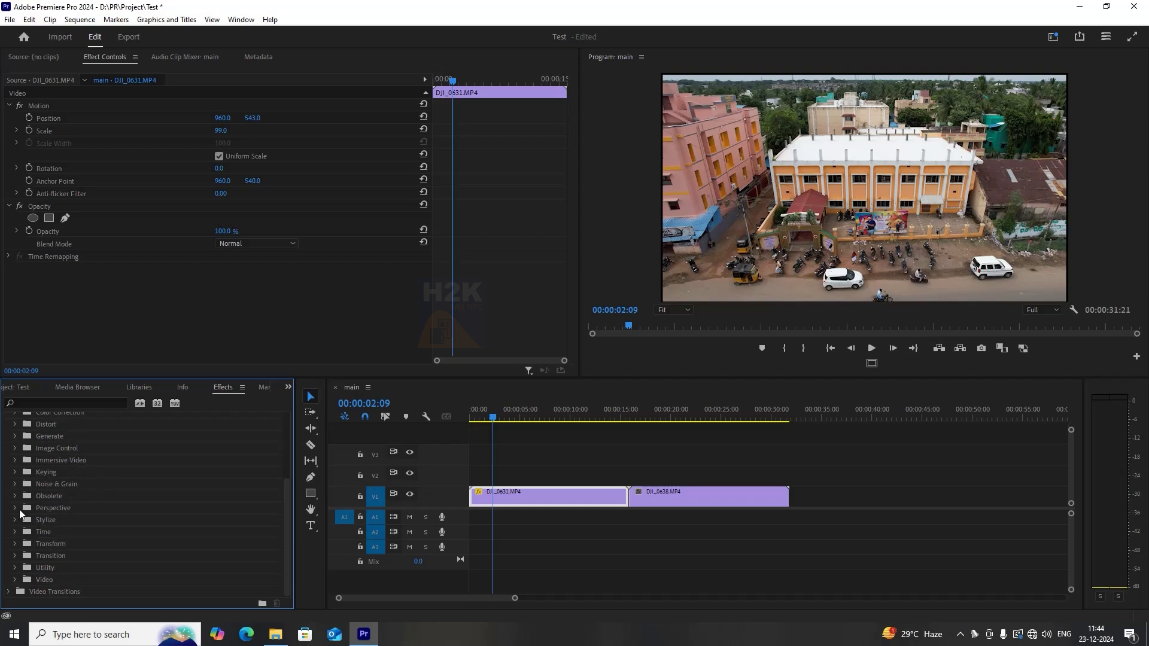
{"action": "left_click", "coordinate": [15, 484]}
{"action": "left_click_drag", "start_coordinate": [53, 500], "coordinate": [542, 502]}
{"action": "left_click", "coordinate": [512, 422]}
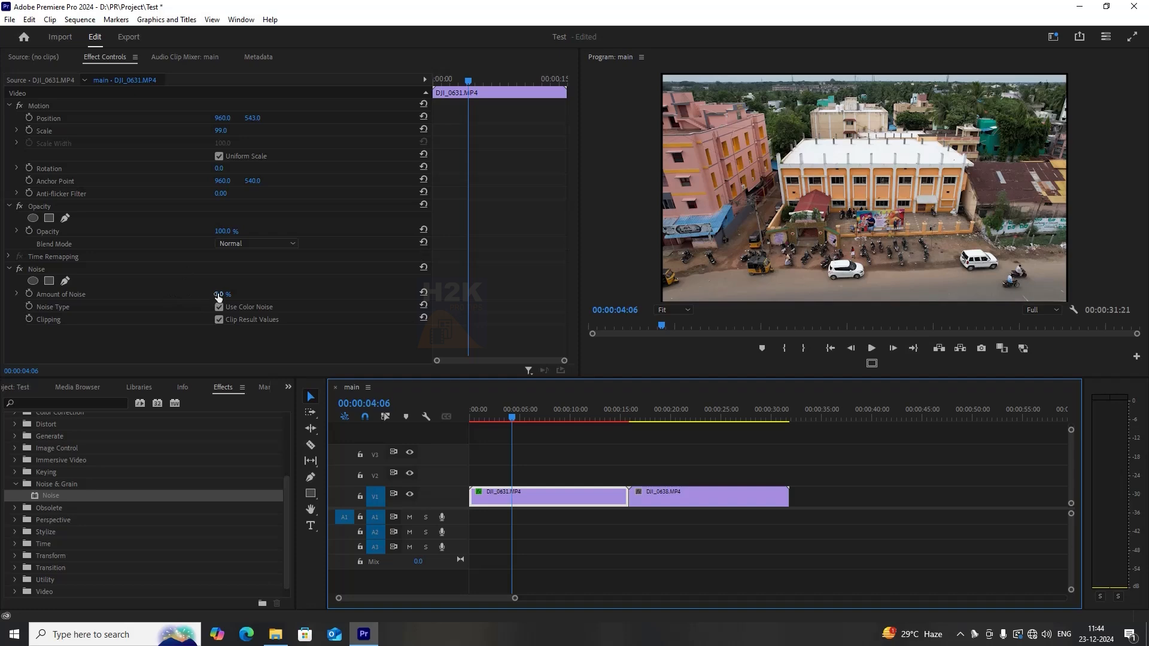
Set the Noise effect's Amount of Noise to 100% and play back the clip.
{"action": "left_click_drag", "start_coordinate": [223, 296], "coordinate": [308, 294]}
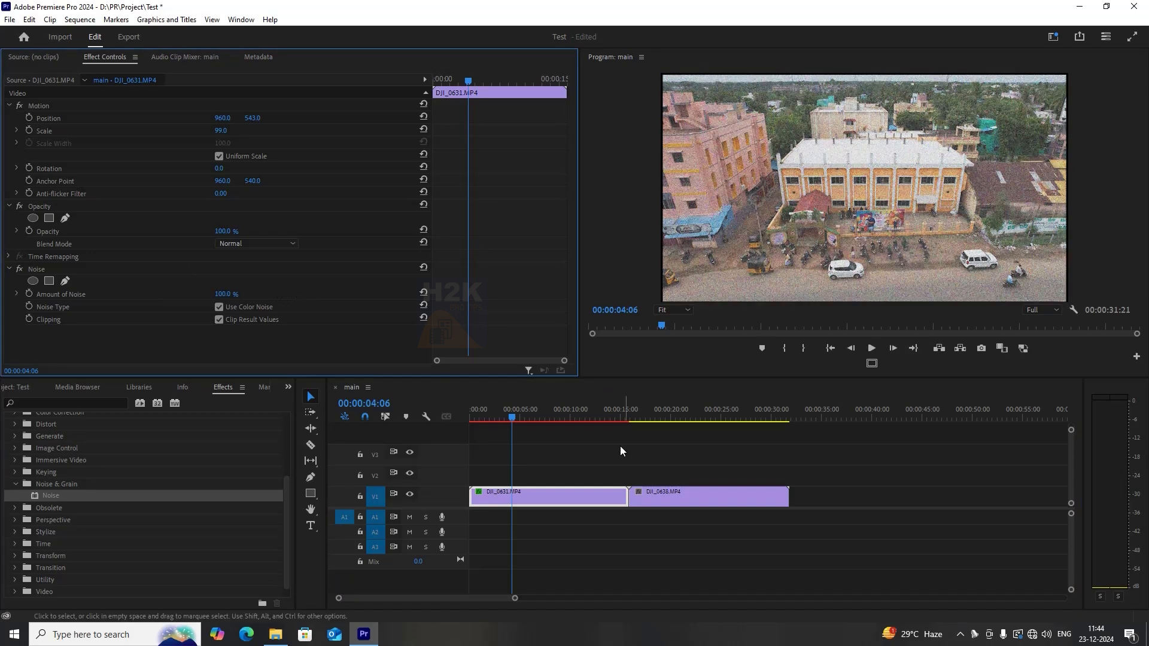
{"action": "left_click_drag", "start_coordinate": [513, 412], "coordinate": [574, 411]}
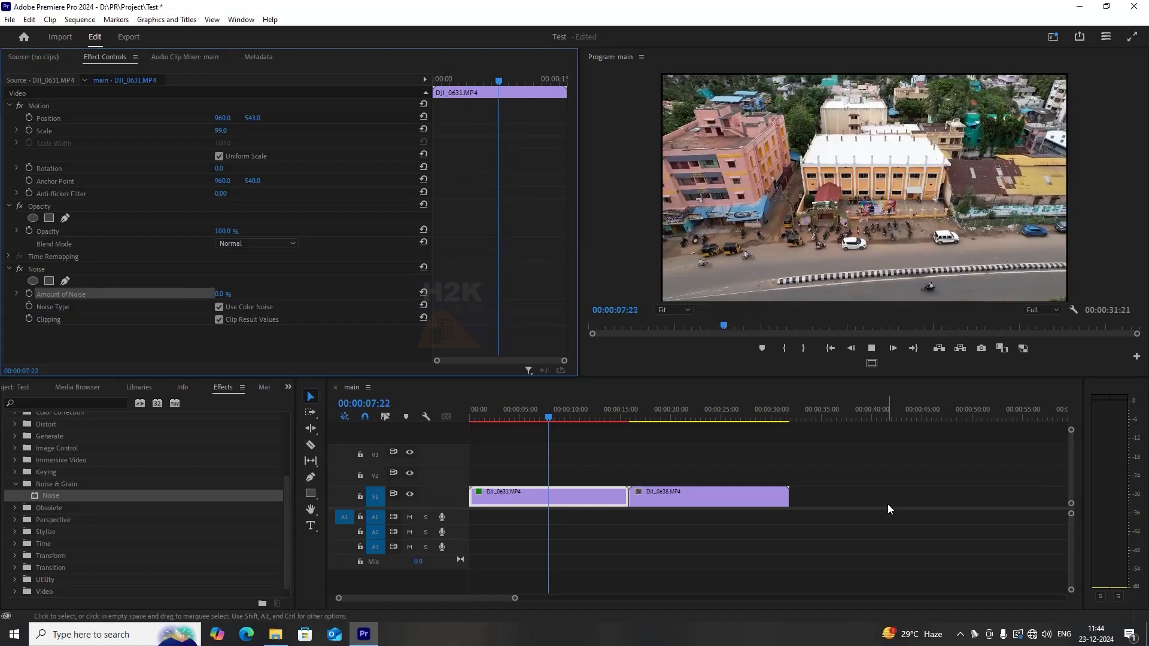
{"action": "key", "text": "space"}
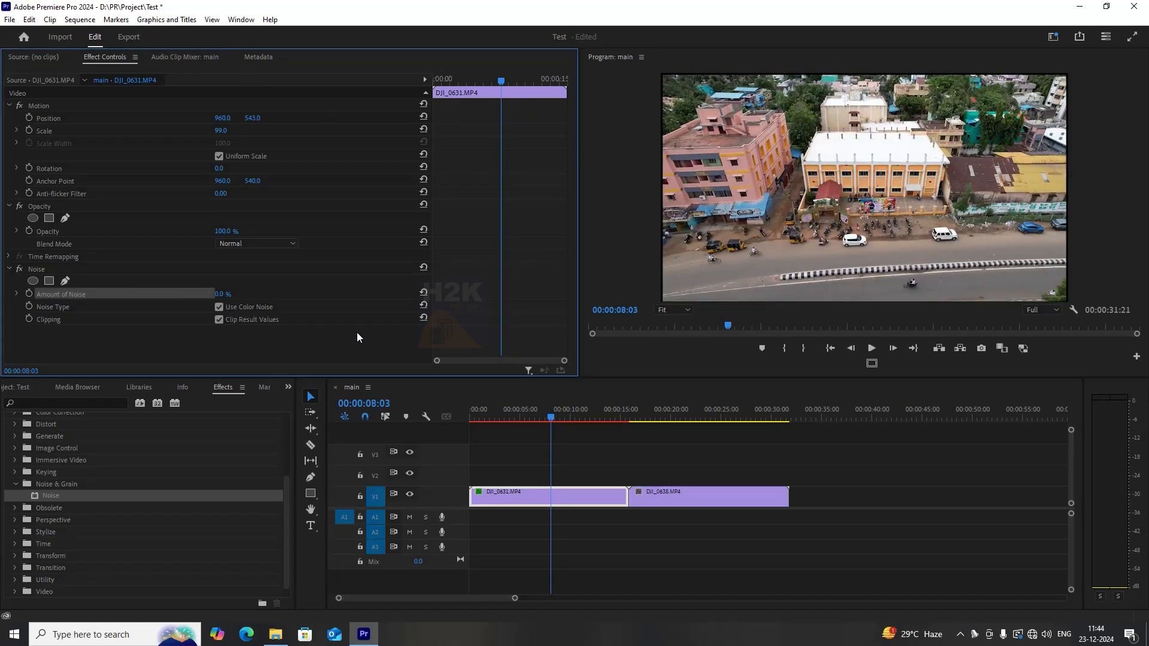
Delete the Noise effect from DJI_0631.MP4 and return to the sequence start.
{"action": "left_click", "coordinate": [44, 267]}
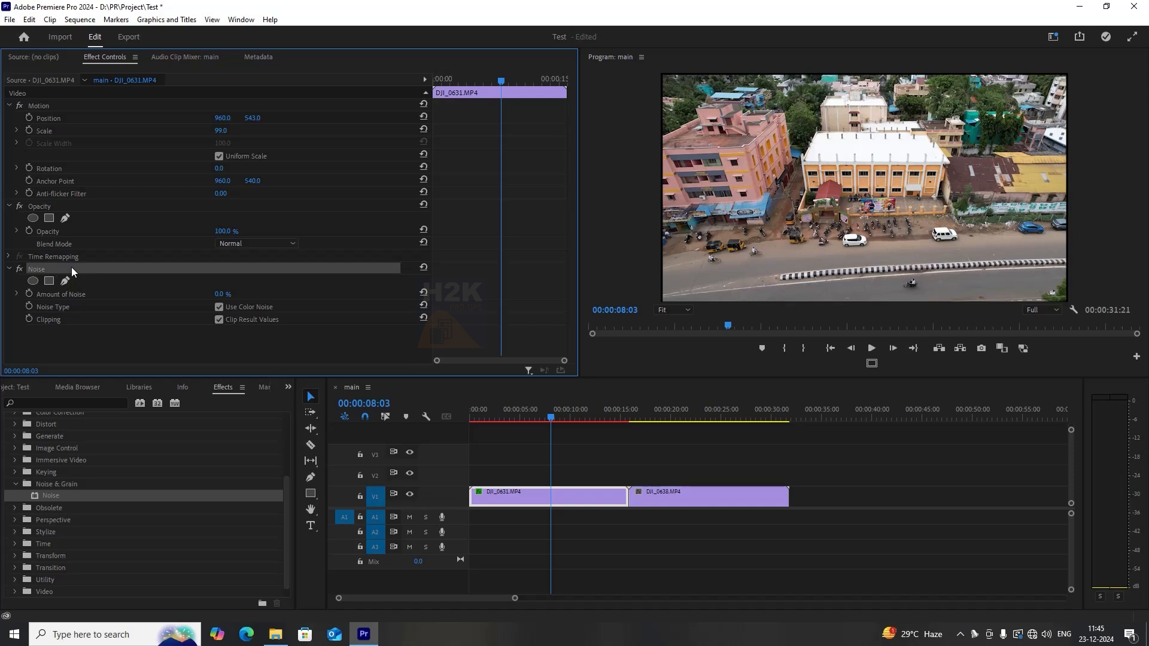
{"action": "key", "text": "Delete"}
{"action": "left_click_drag", "start_coordinate": [601, 415], "coordinate": [506, 422]}
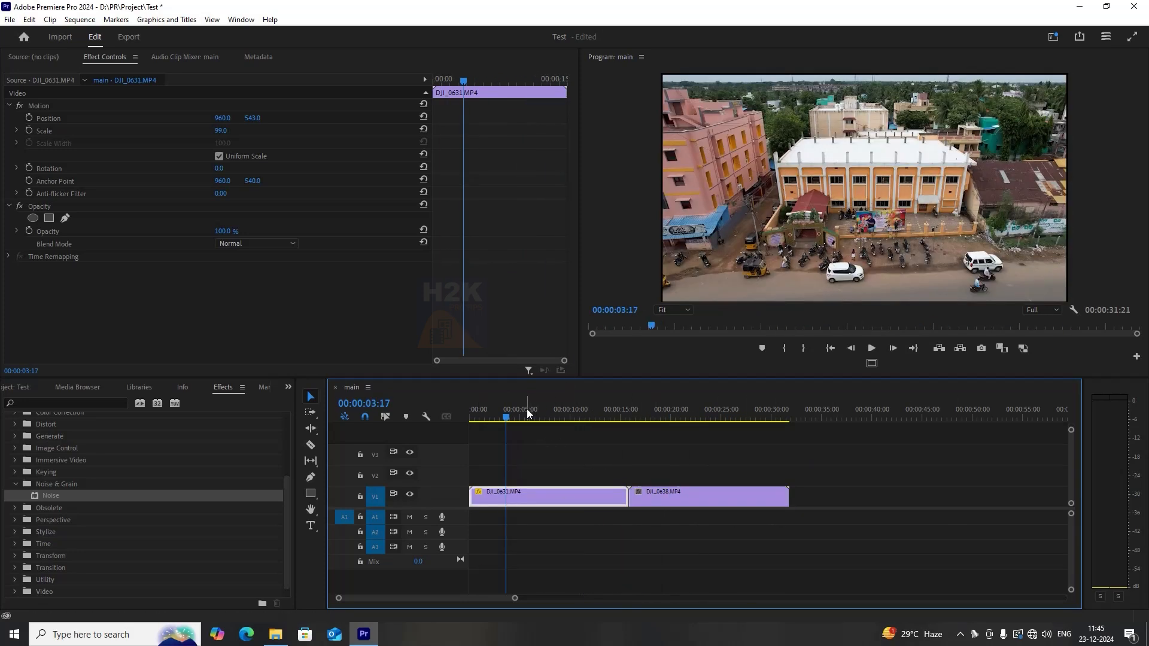
{"action": "key", "text": "Home"}
Open the Keyboard Shortcuts dialog, scroll through the tool shortcuts, and close it.
{"action": "left_click", "coordinate": [589, 457]}
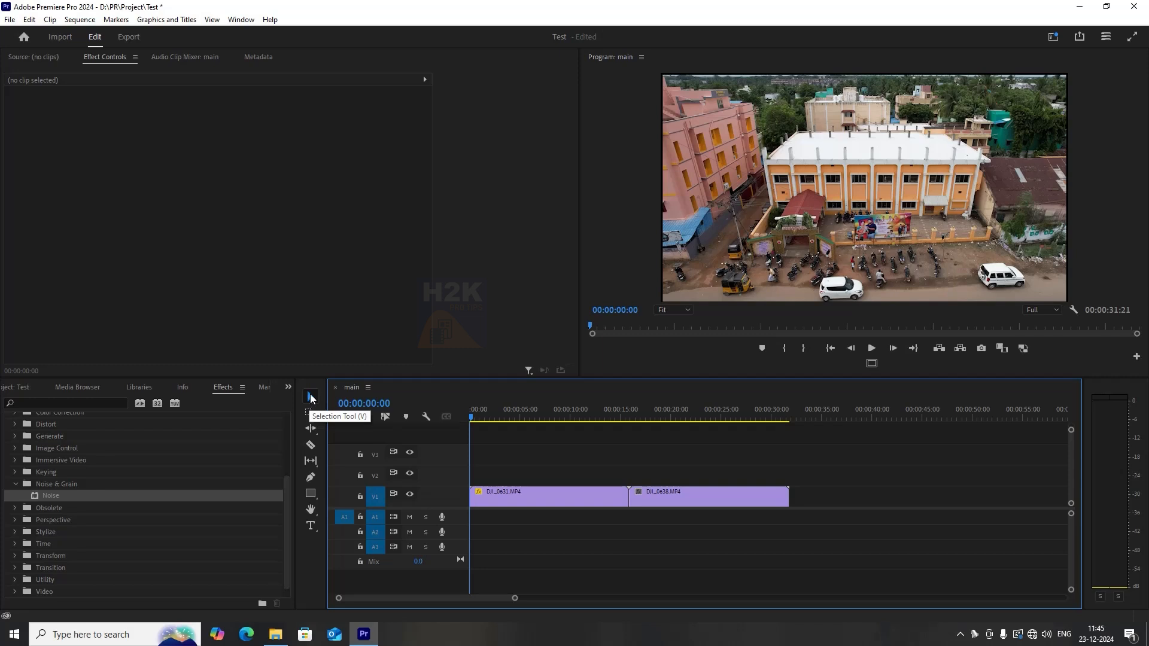
{"action": "left_click", "coordinate": [538, 497]}
{"action": "mouse_move", "coordinate": [512, 415]}
{"action": "left_mouse_down"}
{"action": "mouse_move", "coordinate": [644, 421]}
{"action": "mouse_move", "coordinate": [460, 419]}
{"action": "mouse_move", "coordinate": [499, 413]}
{"action": "left_mouse_up"}
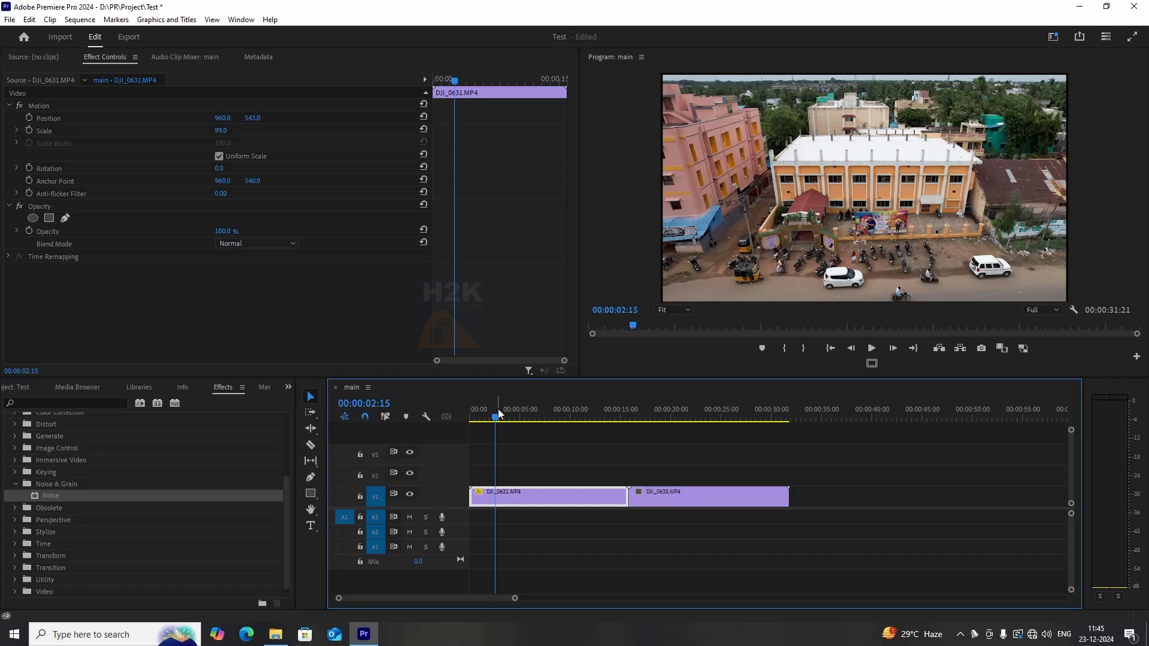
{"action": "left_click", "coordinate": [29, 19]}
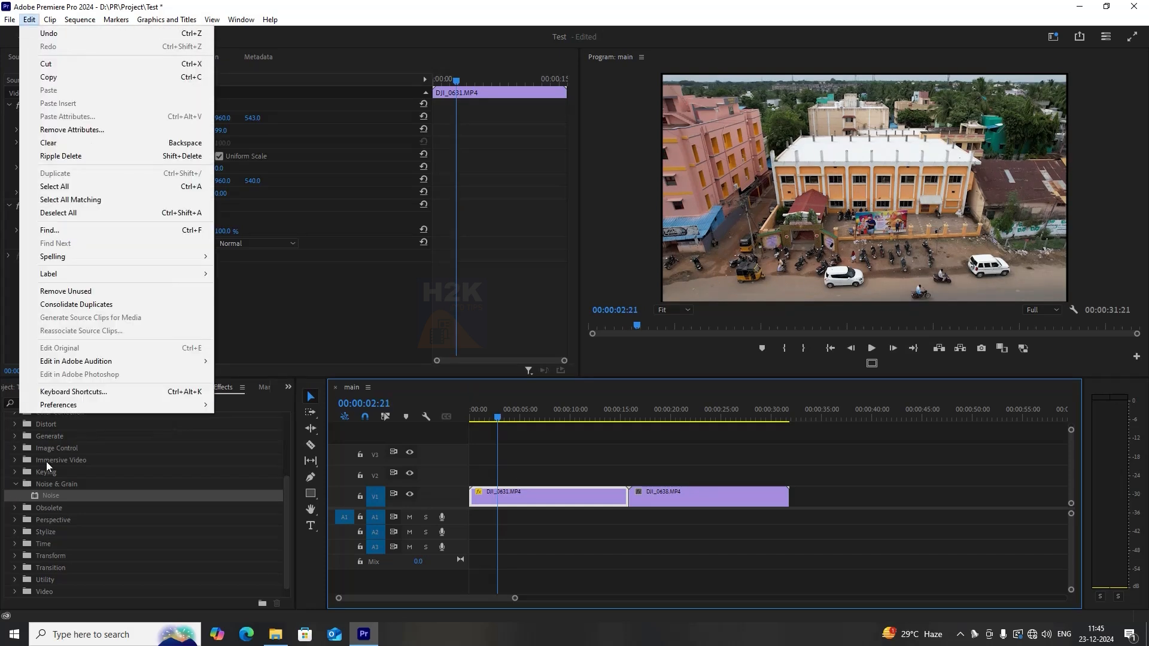
{"action": "left_click", "coordinate": [66, 392]}
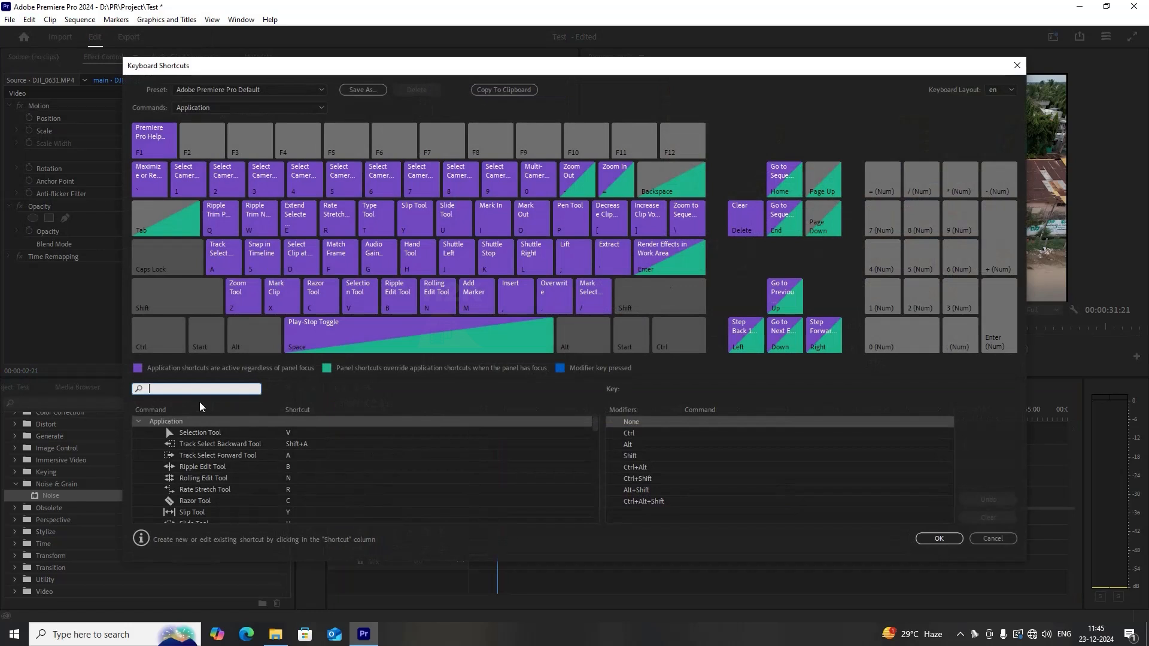
{"action": "scroll", "coordinate": [232, 482], "scroll_direction": "down", "scroll_amount": 2}
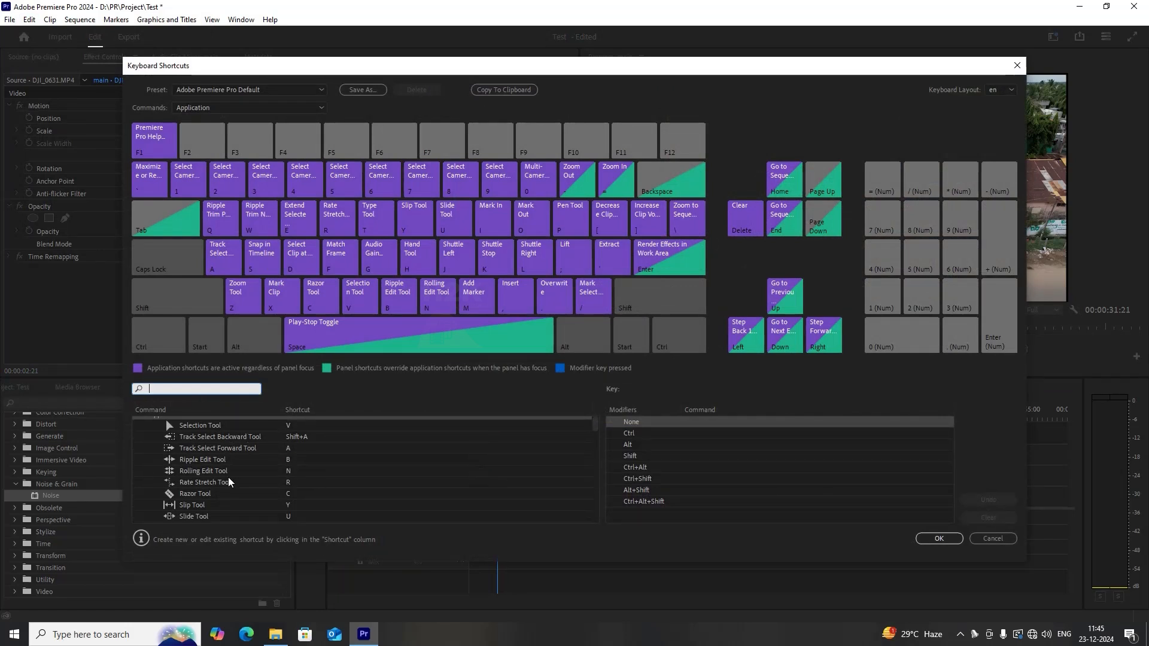
{"action": "scroll", "coordinate": [389, 501], "scroll_direction": "down", "scroll_amount": 3}
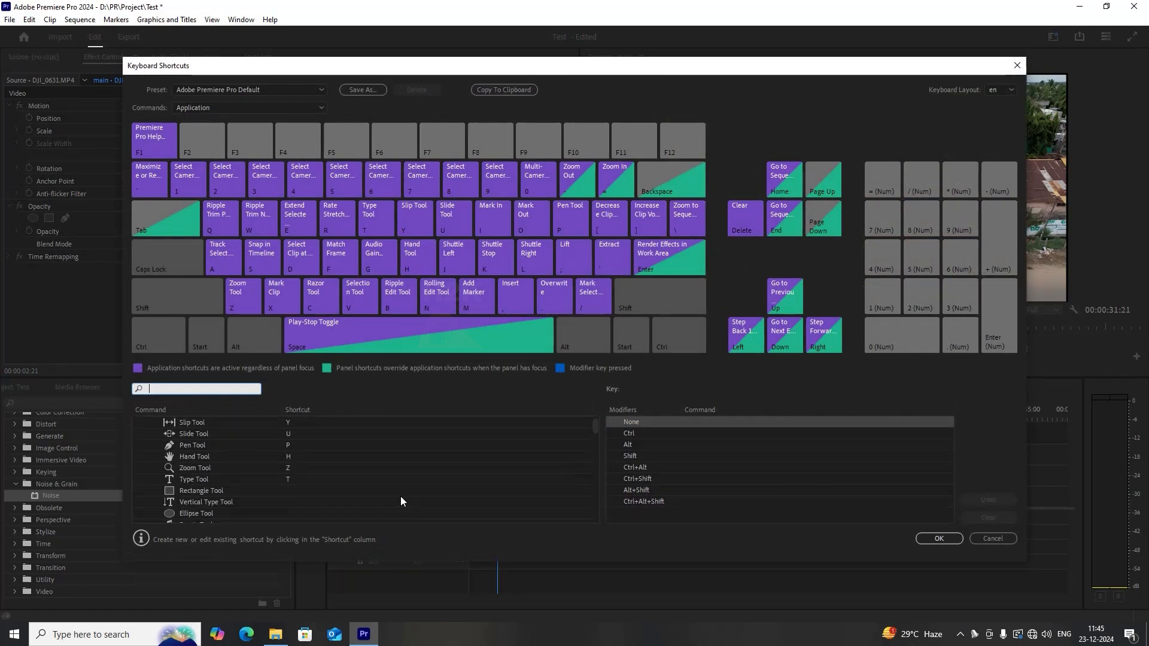
{"action": "left_click", "coordinate": [934, 537]}
Try moving DJI_0631.MP4 onto track V2 and along it before returning it to V1's start.
{"action": "left_click", "coordinate": [635, 458]}
{"action": "left_click_drag", "start_coordinate": [502, 491], "coordinate": [521, 474]}
{"action": "left_click", "coordinate": [685, 494]}
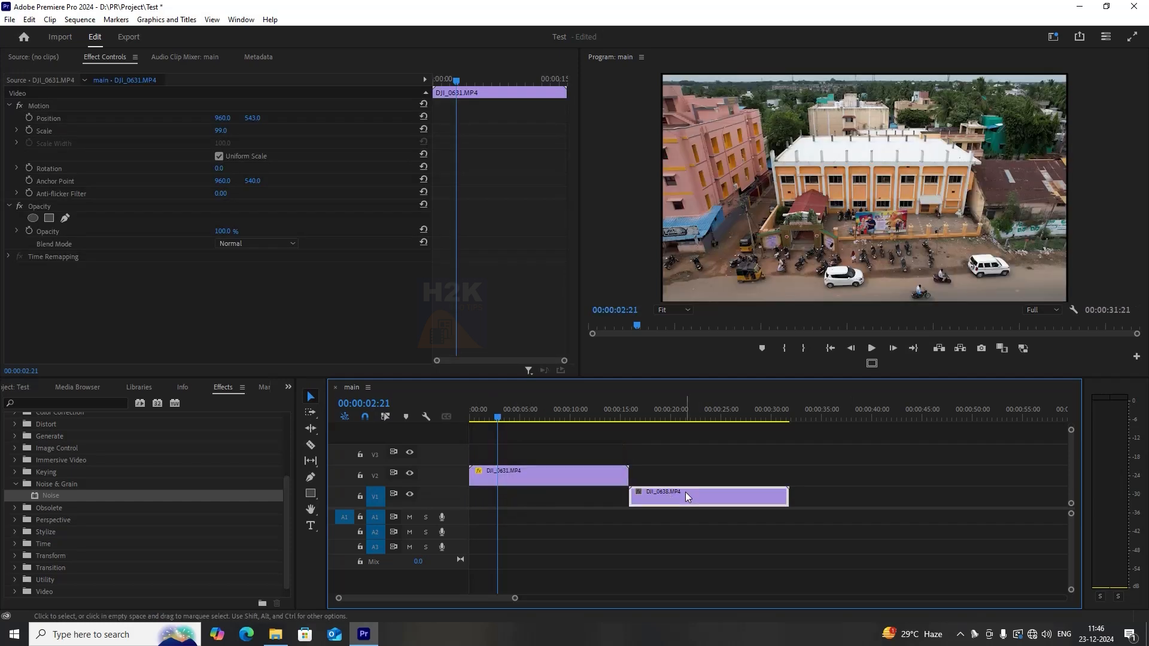
{"action": "left_click", "coordinate": [526, 468]}
{"action": "left_click", "coordinate": [743, 498]}
{"action": "left_click", "coordinate": [548, 472]}
{"action": "left_click_drag", "start_coordinate": [549, 472], "coordinate": [883, 473]}
{"action": "left_click_drag", "start_coordinate": [852, 476], "coordinate": [432, 497]}
Nudge DJI_0638.MP4 slightly later on V1, leaving a small gap after DJI_0631.MP4.
{"action": "mouse_move", "coordinate": [667, 496]}
{"action": "left_mouse_down"}
{"action": "mouse_move", "coordinate": [781, 496]}
{"action": "mouse_move", "coordinate": [680, 496]}
{"action": "left_mouse_up"}
{"action": "left_click", "coordinate": [535, 498]}
{"action": "left_click_drag", "start_coordinate": [521, 420], "coordinate": [566, 402]}
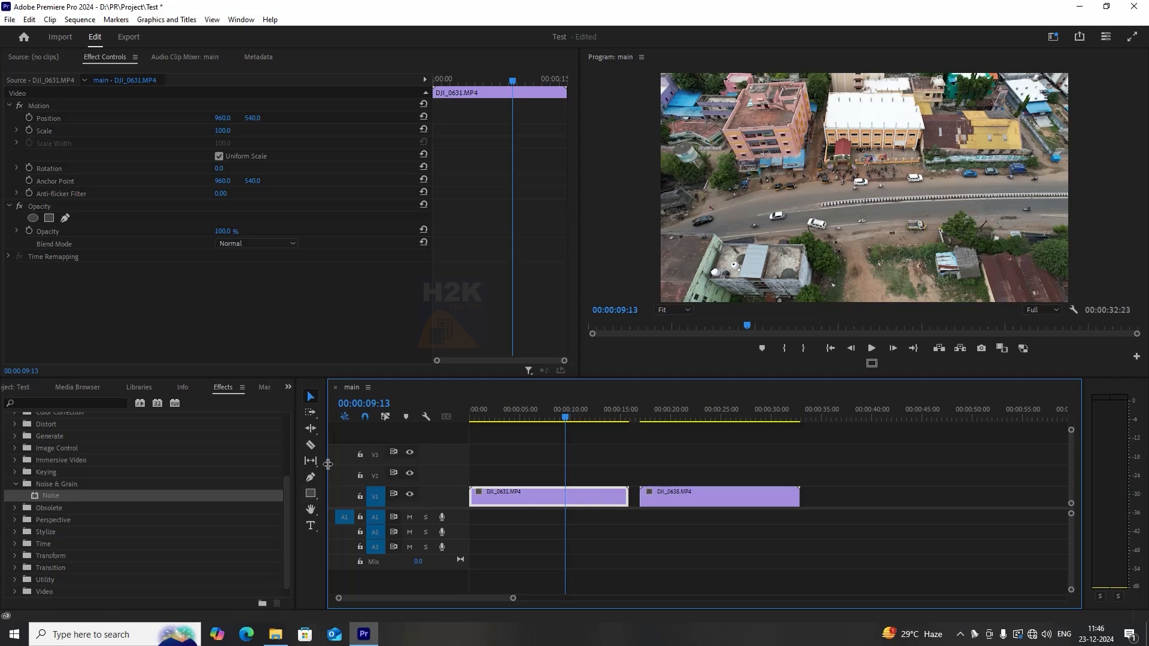
Split DJI_0631.MP4 on V1 with the Razor tool at two points, around 00:00:09:13 and 00:00:11:13.
{"action": "left_click", "coordinate": [314, 447]}
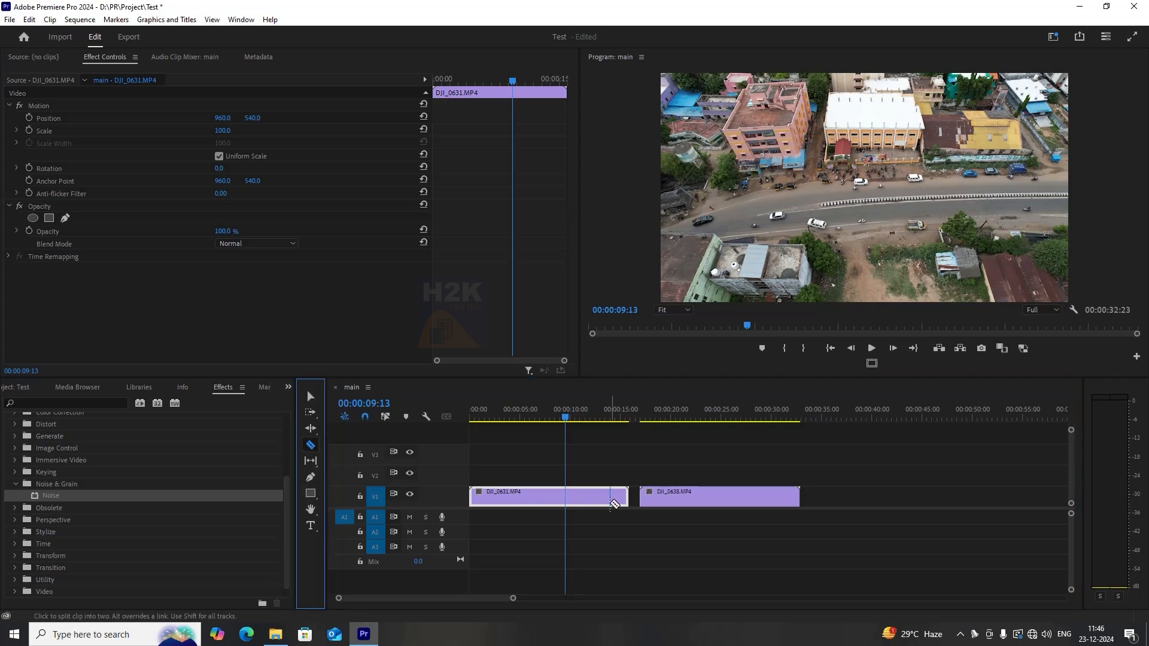
{"action": "left_click", "coordinate": [566, 498]}
{"action": "scroll", "coordinate": [557, 491], "scroll_direction": "down", "scroll_amount": 1}
{"action": "scroll", "coordinate": [557, 491], "scroll_direction": "down", "scroll_amount": 1}
{"action": "scroll", "coordinate": [557, 489], "scroll_direction": "up", "scroll_amount": 7}
{"action": "left_click_drag", "start_coordinate": [618, 413], "coordinate": [709, 422]}
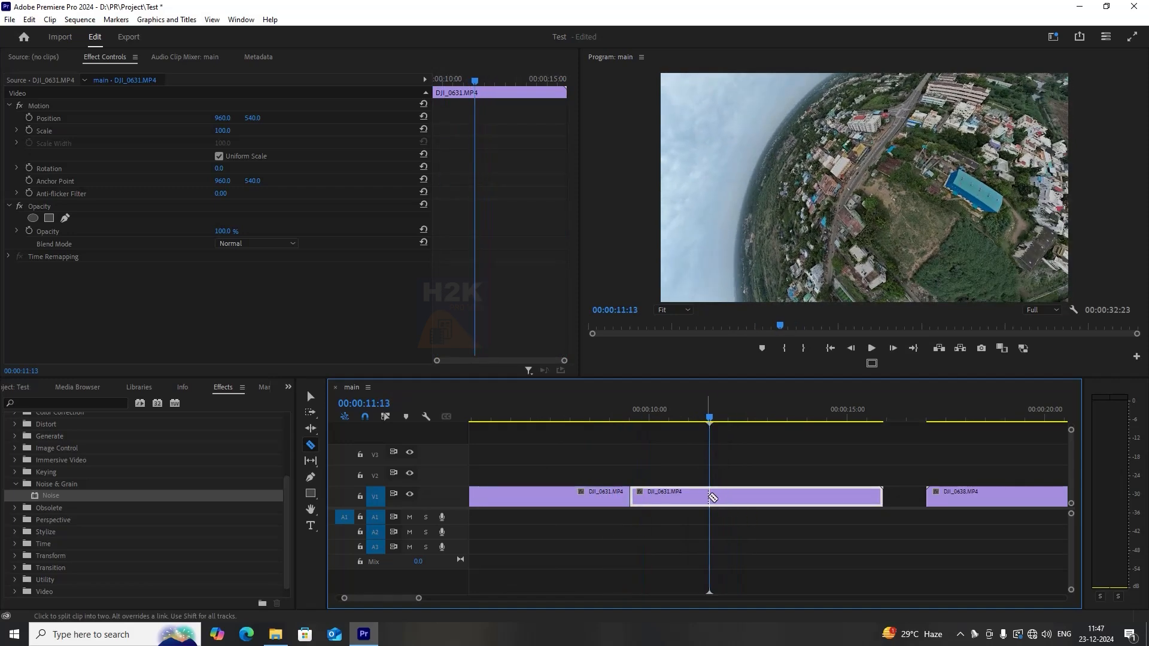
{"action": "left_click", "coordinate": [710, 498]}
Return to the Selection tool and select the split segments of DJI_0631.MP4 on V1 one by one.
{"action": "left_click", "coordinate": [687, 413]}
{"action": "left_click", "coordinate": [312, 397]}
{"action": "left_click", "coordinate": [600, 500]}
{"action": "left_click", "coordinate": [676, 497]}
{"action": "left_click", "coordinate": [740, 497]}
{"action": "left_click", "coordinate": [680, 492]}
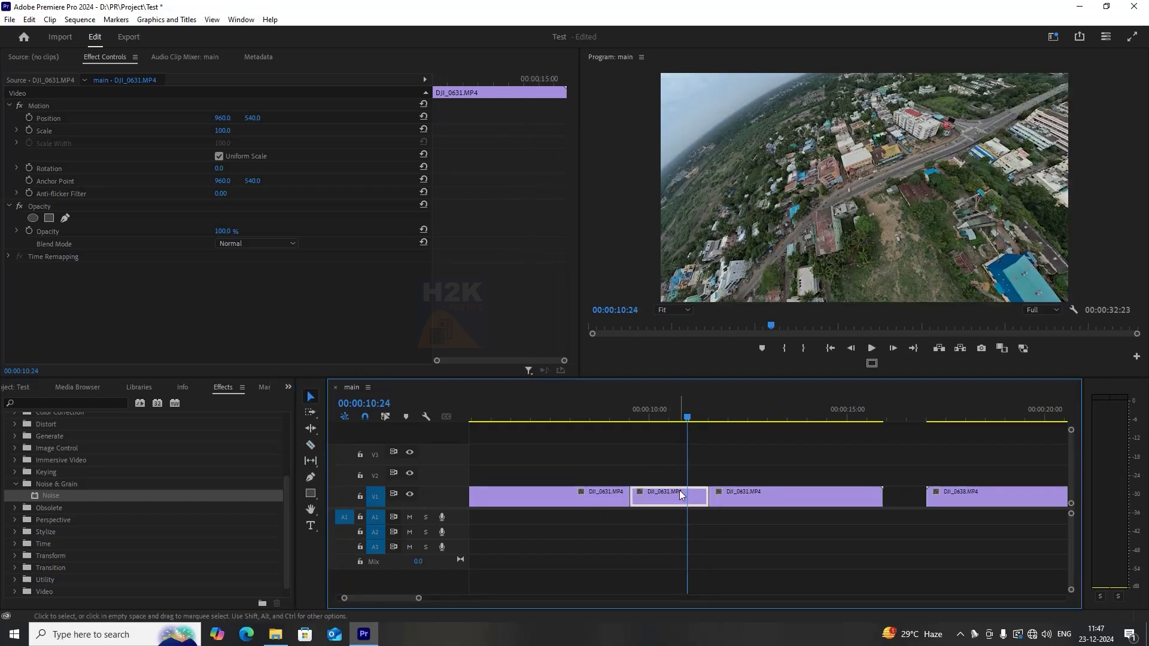
Add three more edits to DJI_0631.MP4 at successive playhead positions around 00:00:08:10 to 00:00:09:00.
{"action": "left_click_drag", "start_coordinate": [634, 420], "coordinate": [587, 432]}
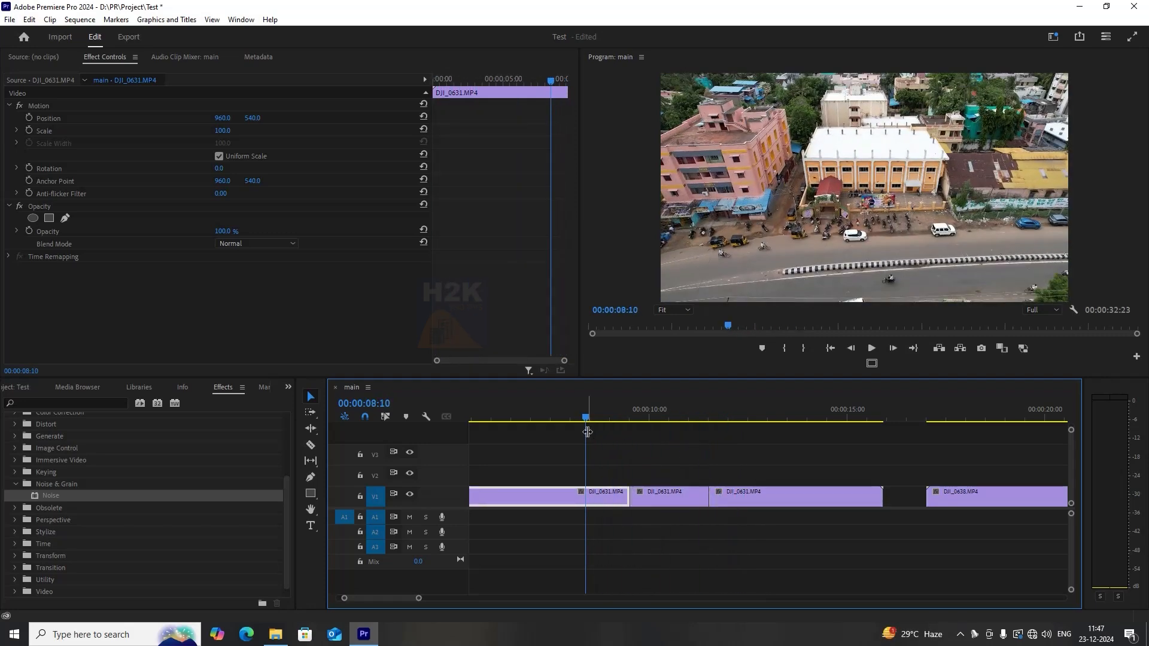
{"action": "key", "text": "ctrl+k"}
{"action": "left_click", "coordinate": [661, 415]}
{"action": "key", "text": "ctrl+k"}
{"action": "left_click", "coordinate": [684, 405]}
{"action": "key", "text": "ctrl+k"}
Move several of the short split pieces from V1 up onto tracks V2 and V3.
{"action": "left_click_drag", "start_coordinate": [685, 404], "coordinate": [576, 448]}
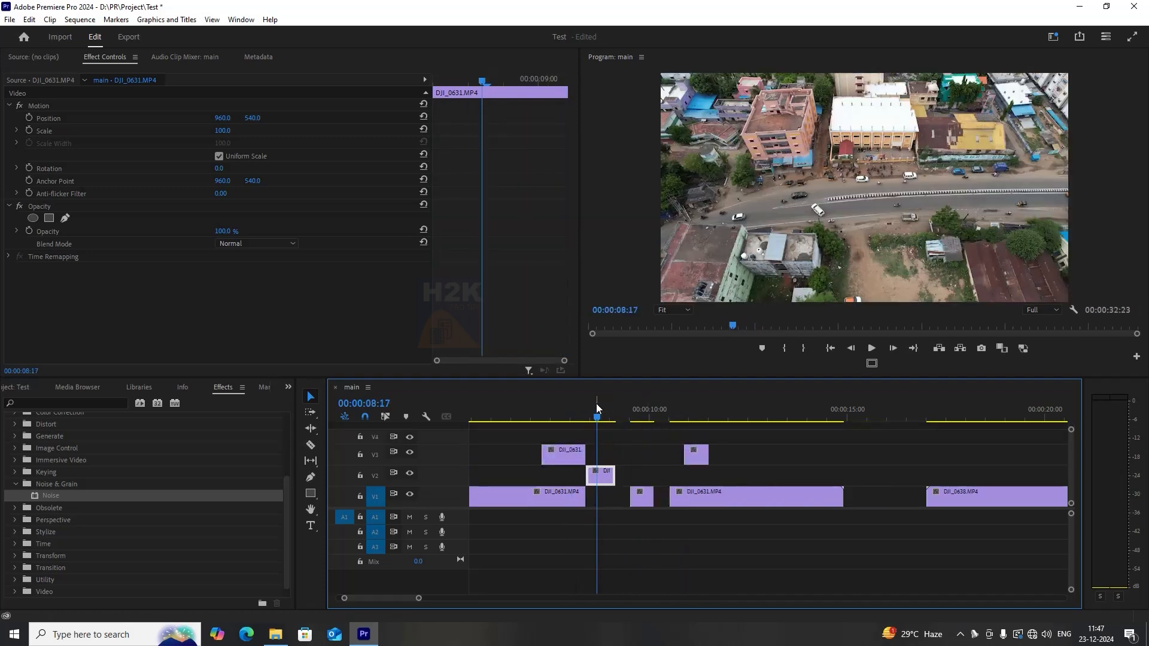
{"action": "left_click_drag", "start_coordinate": [596, 403], "coordinate": [633, 419]}
{"action": "left_click_drag", "start_coordinate": [640, 496], "coordinate": [636, 461]}
Play back the sequence to preview the rearranged pieces.
{"action": "left_click_drag", "start_coordinate": [558, 418], "coordinate": [786, 441]}
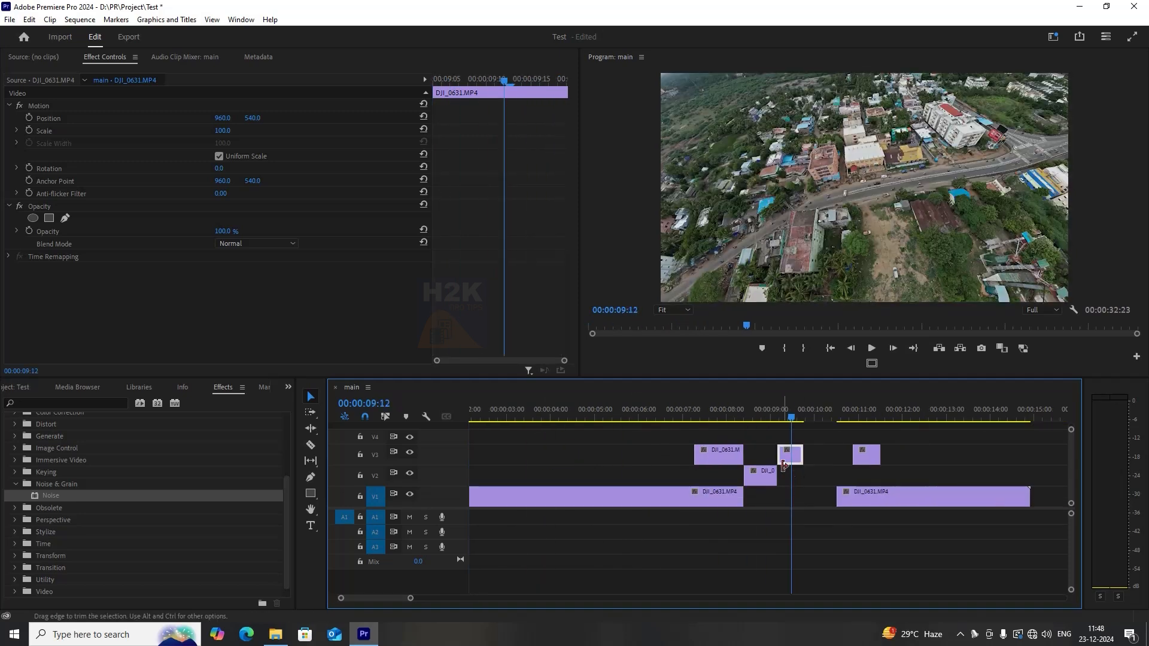
{"action": "left_click_drag", "start_coordinate": [497, 422], "coordinate": [430, 436]}
{"action": "key", "text": "space"}
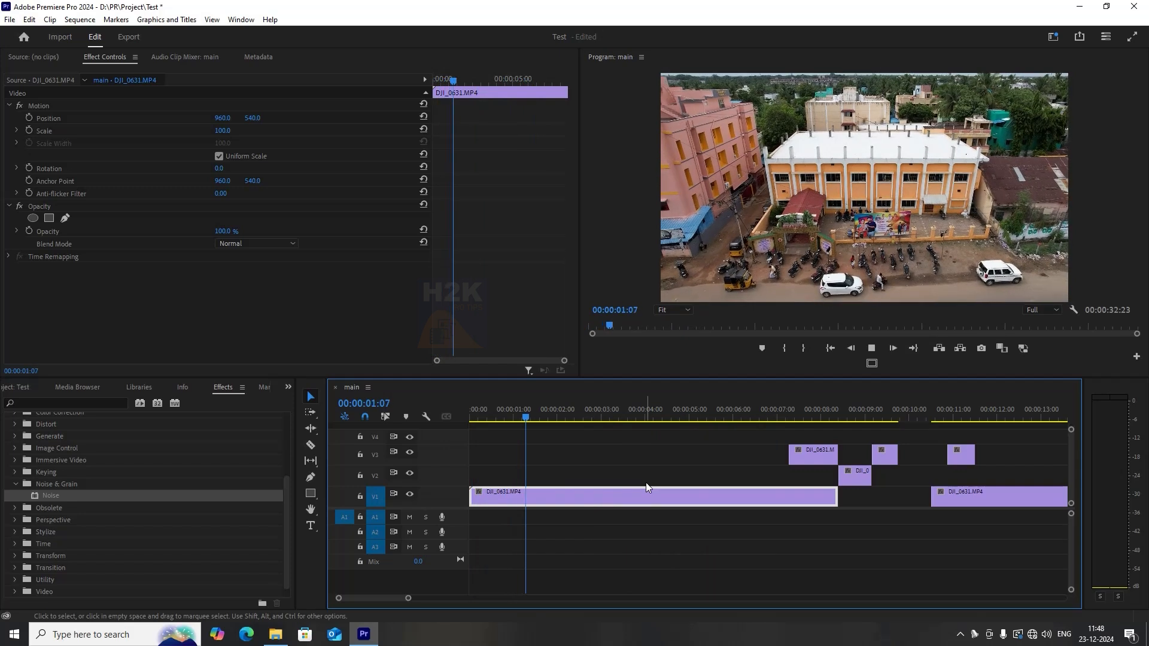
{"action": "key", "text": "space"}
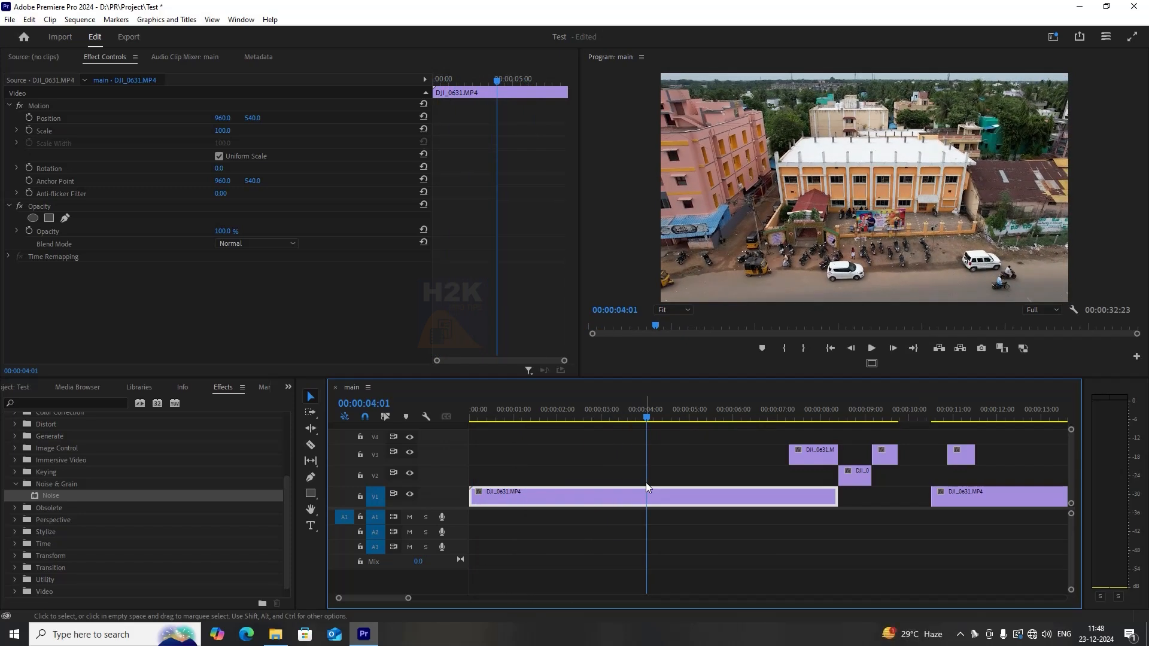
Split DJI_0631.MP4 at 00:00:04:01 and set the first segment's speed to 50%.
{"action": "key", "text": "ctrl+k"}
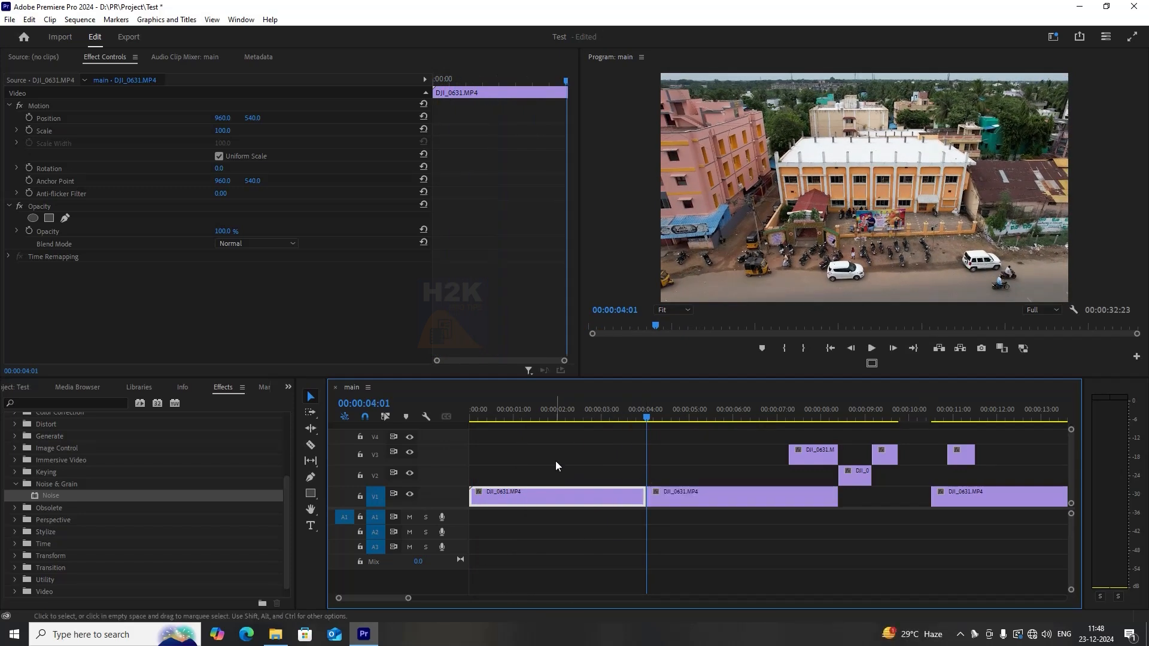
{"action": "left_click", "coordinate": [526, 413]}
{"action": "right_click", "coordinate": [576, 494]}
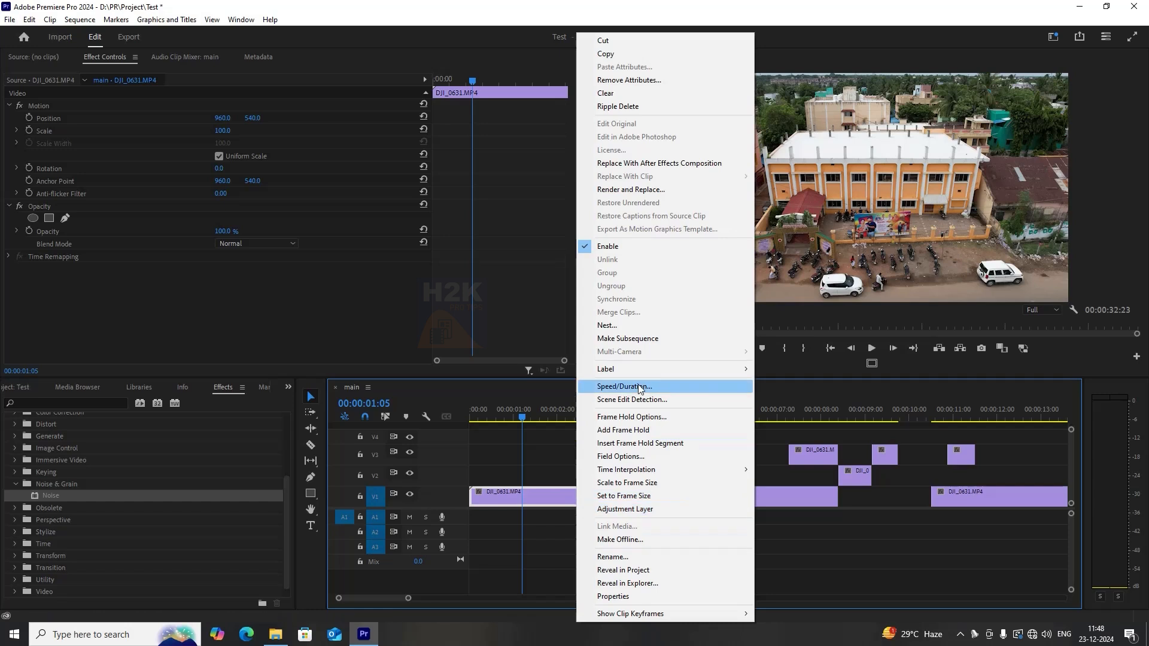
{"action": "left_click", "coordinate": [625, 386]}
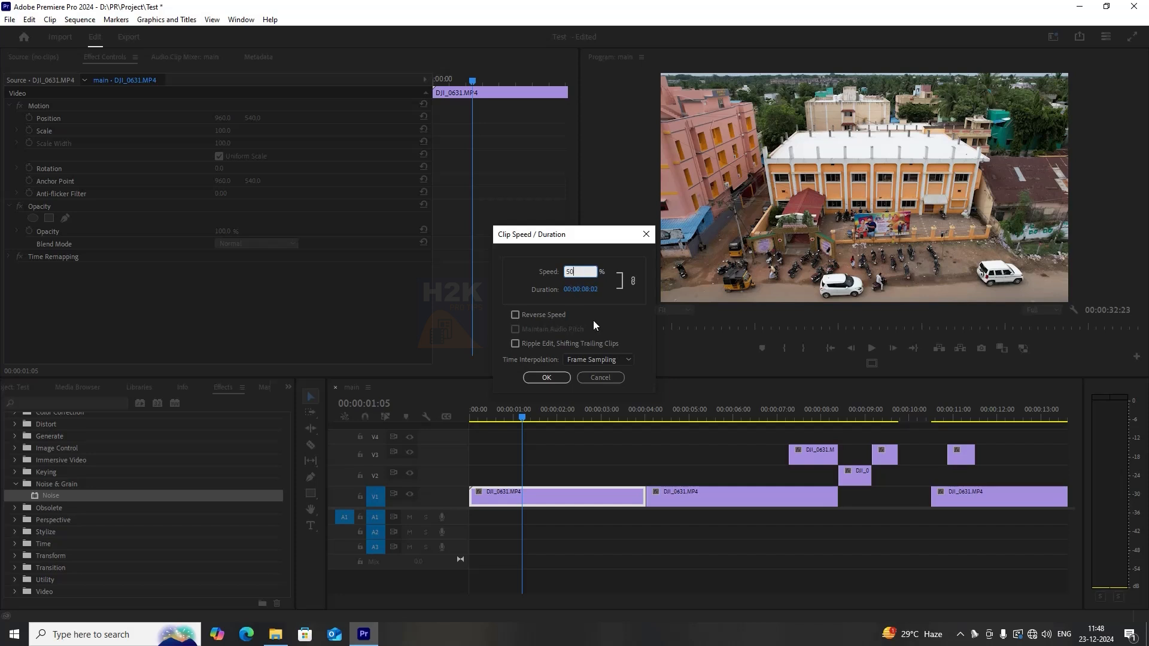
{"action": "left_click", "coordinate": [546, 378]}
Play the sequence from the start to preview the slowed first segment.
{"action": "left_click", "coordinate": [470, 420]}
{"action": "key", "text": "space"}
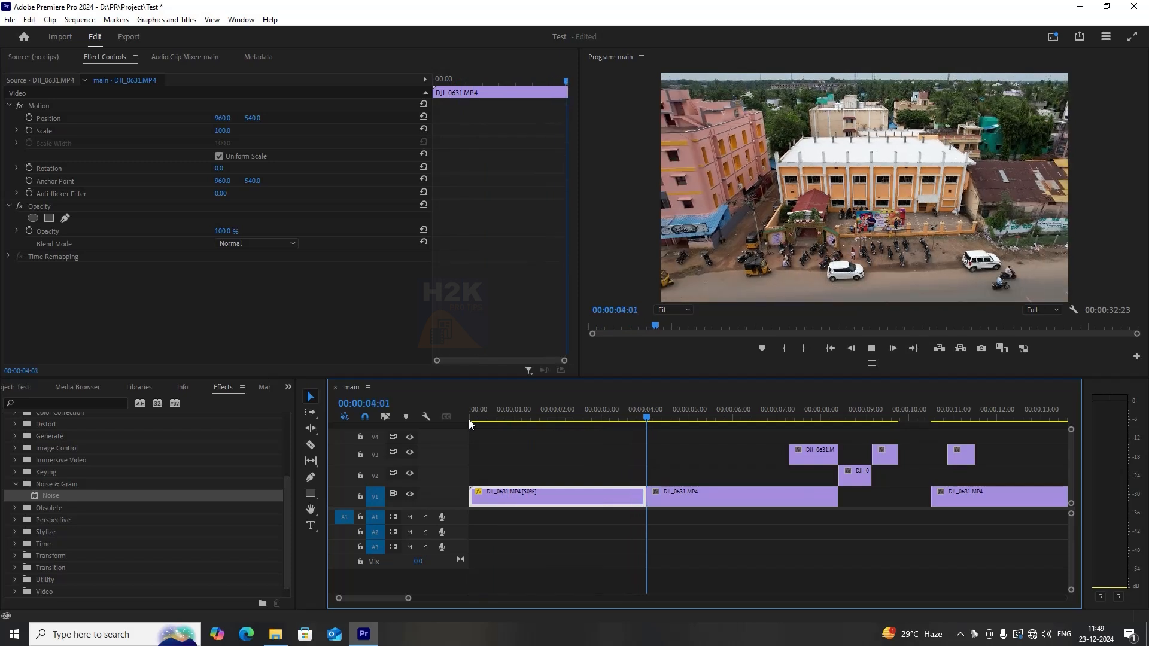
{"action": "key", "text": "space"}
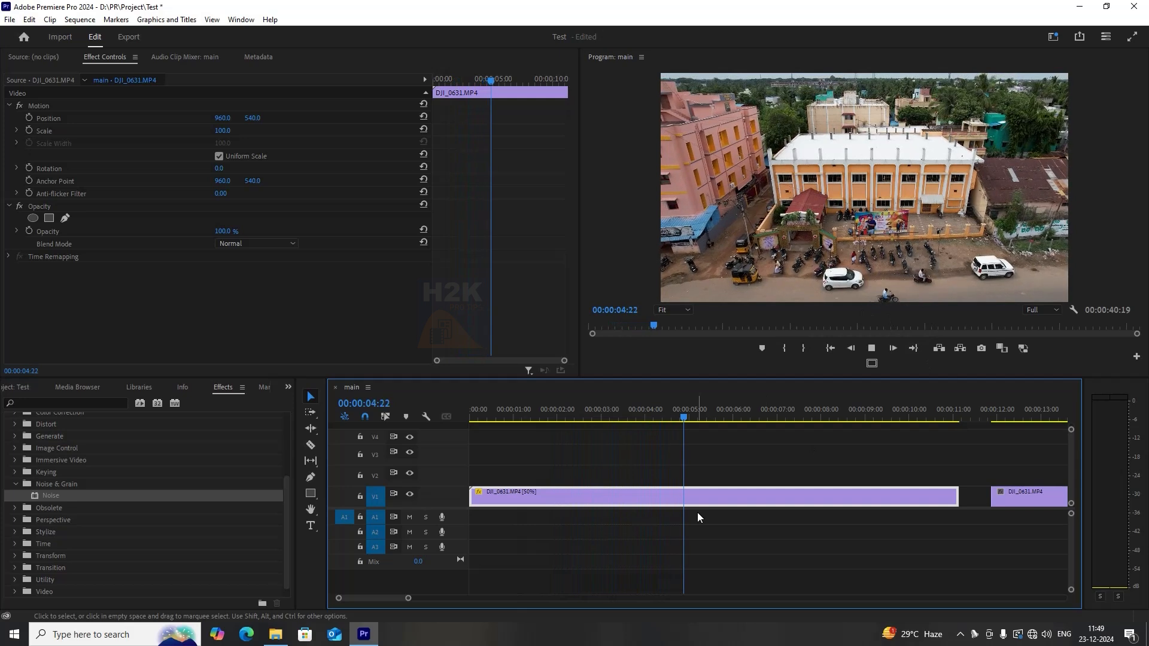
{"action": "key", "text": "space"}
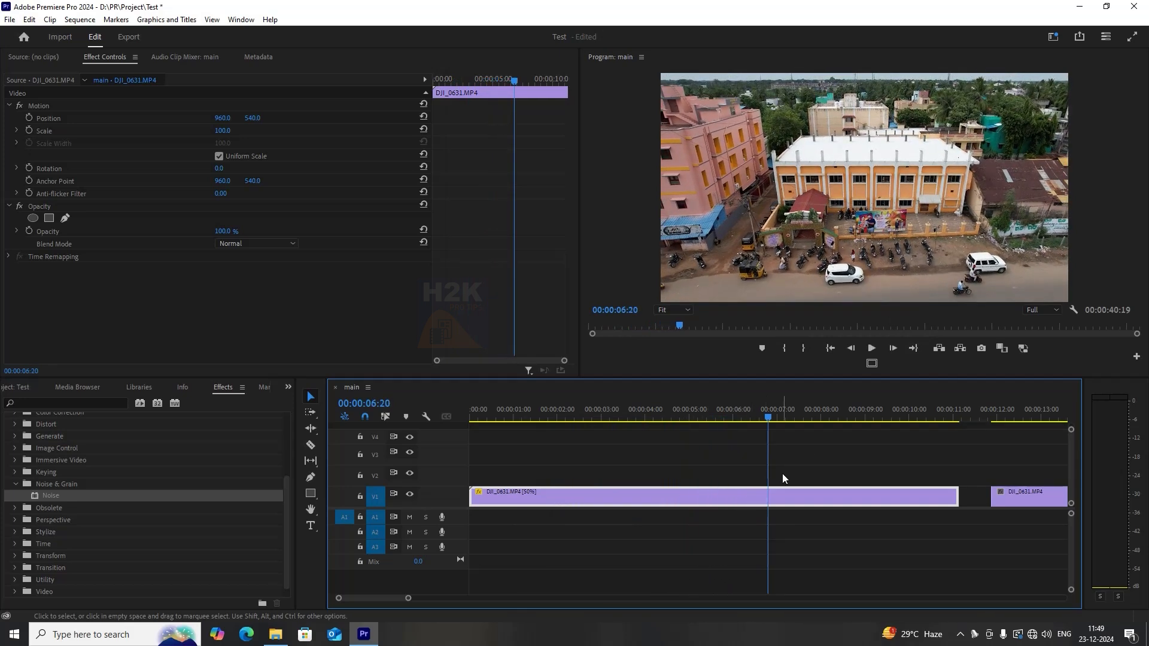
Set the first segment's clip speed back to 100%.
{"action": "key", "text": "ctrl+r"}
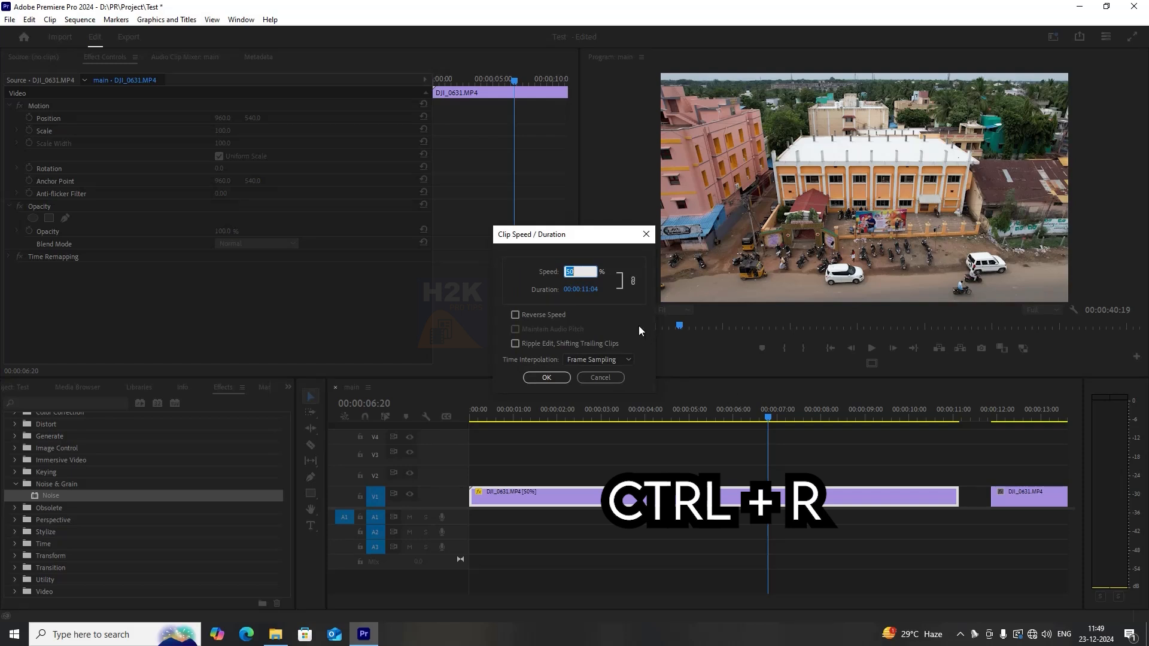
{"action": "type", "text": "100"}
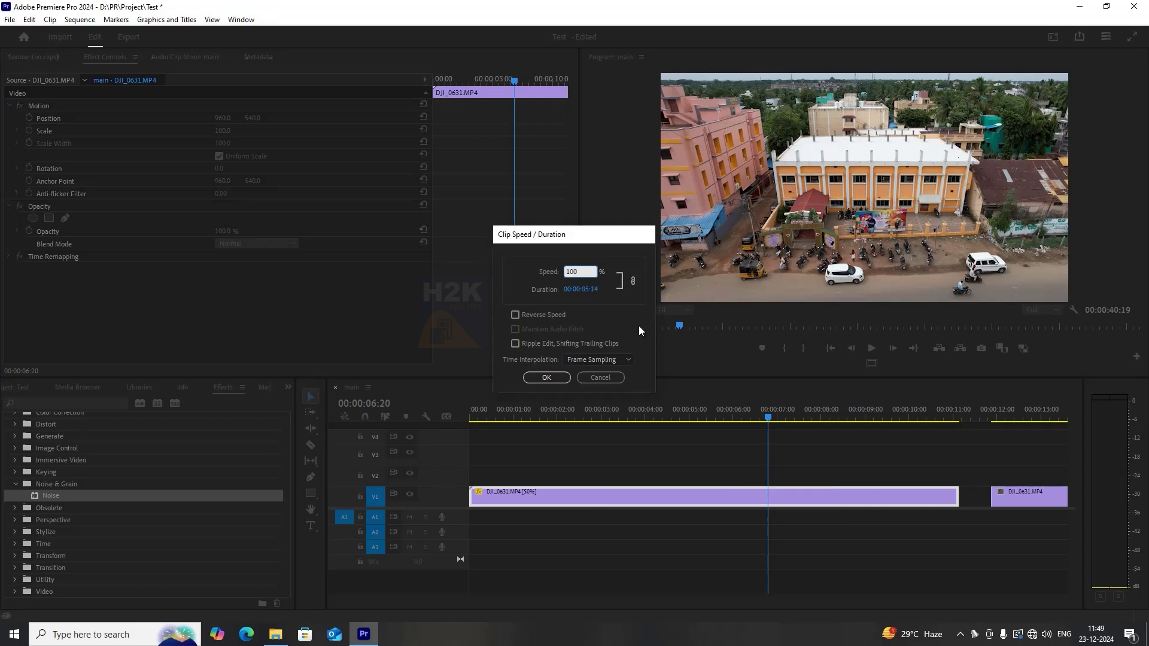
{"action": "key", "text": "Return"}
Set the second segment of DJI_0631.MP4 on V1 to 300% speed.
{"action": "left_click_drag", "start_coordinate": [541, 414], "coordinate": [461, 420]}
{"action": "key", "text": "space"}
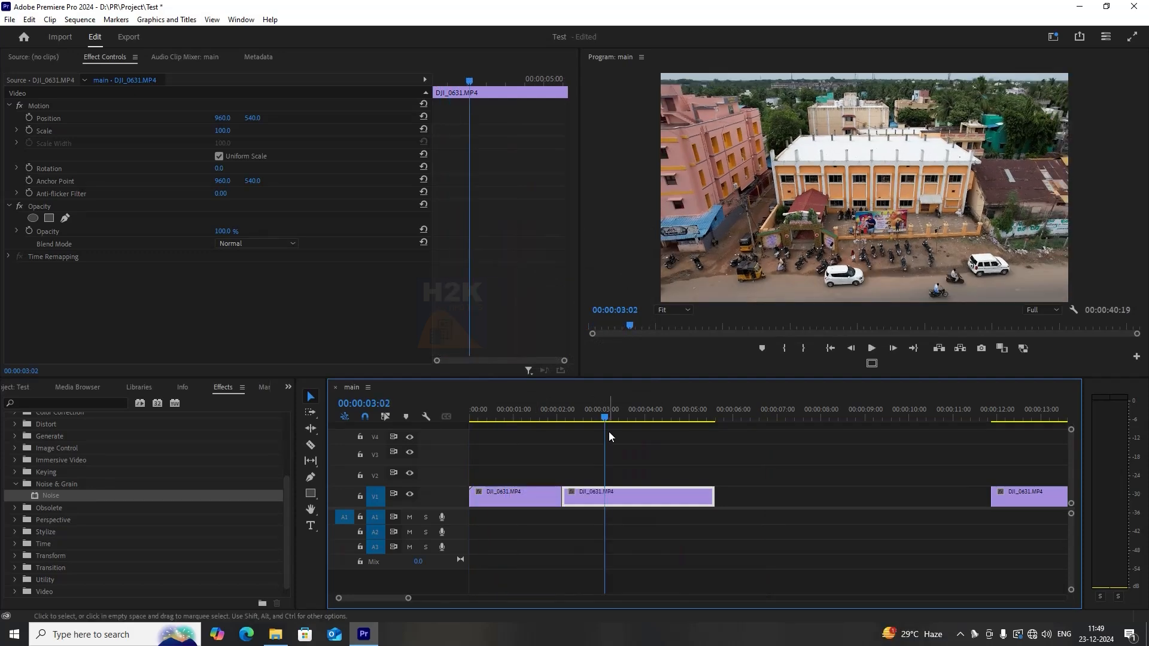
{"action": "key", "text": "ctrl+r"}
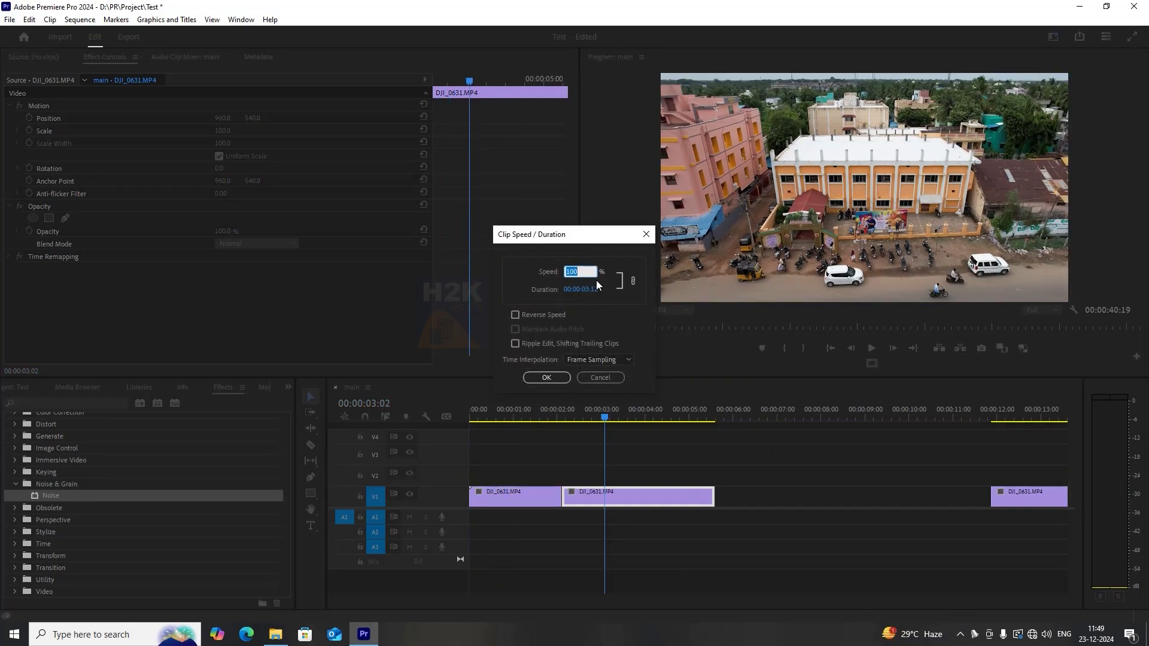
{"action": "type", "text": "300"}
{"action": "key", "text": "Return"}
Play back the sped-up second segment from just before it.
{"action": "left_click_drag", "start_coordinate": [620, 412], "coordinate": [572, 409]}
{"action": "key", "text": "space"}
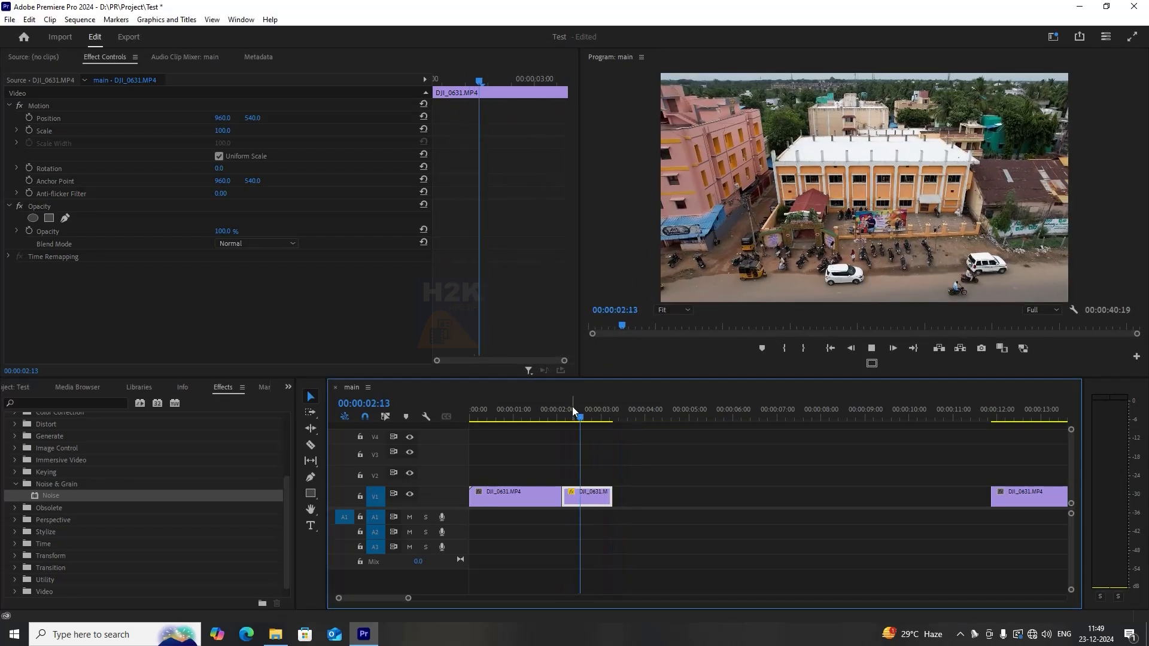
{"action": "key", "text": "space"}
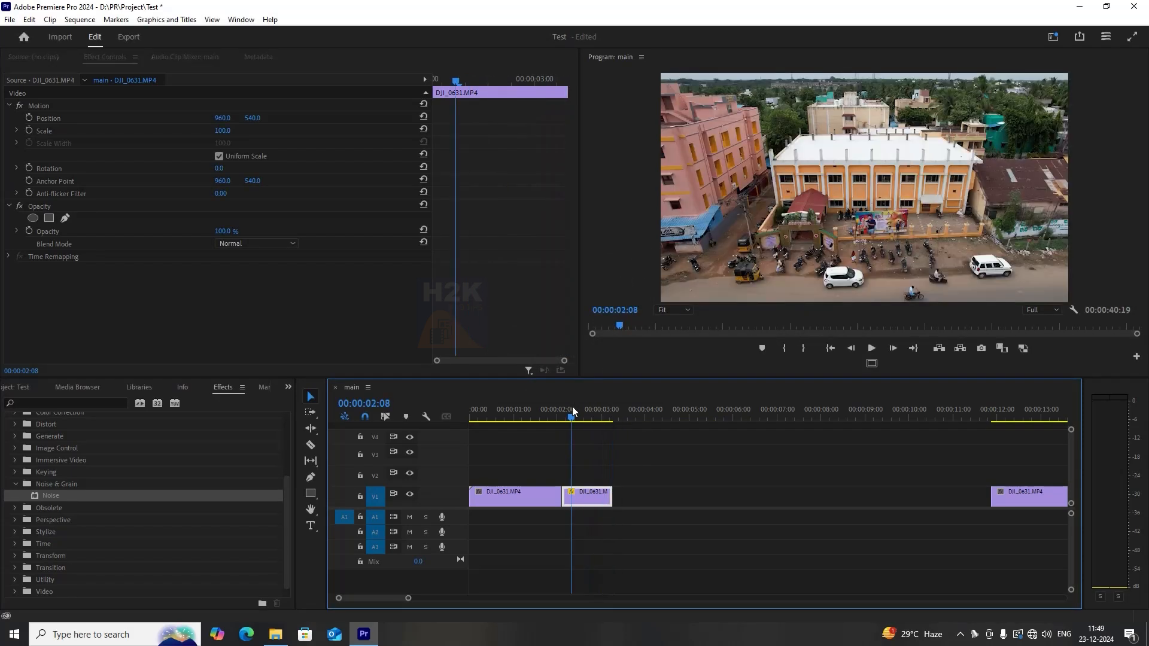
Revert the second segment's speed change and scrub through the loaded source clip.
{"action": "key", "text": "ctrl+r"}
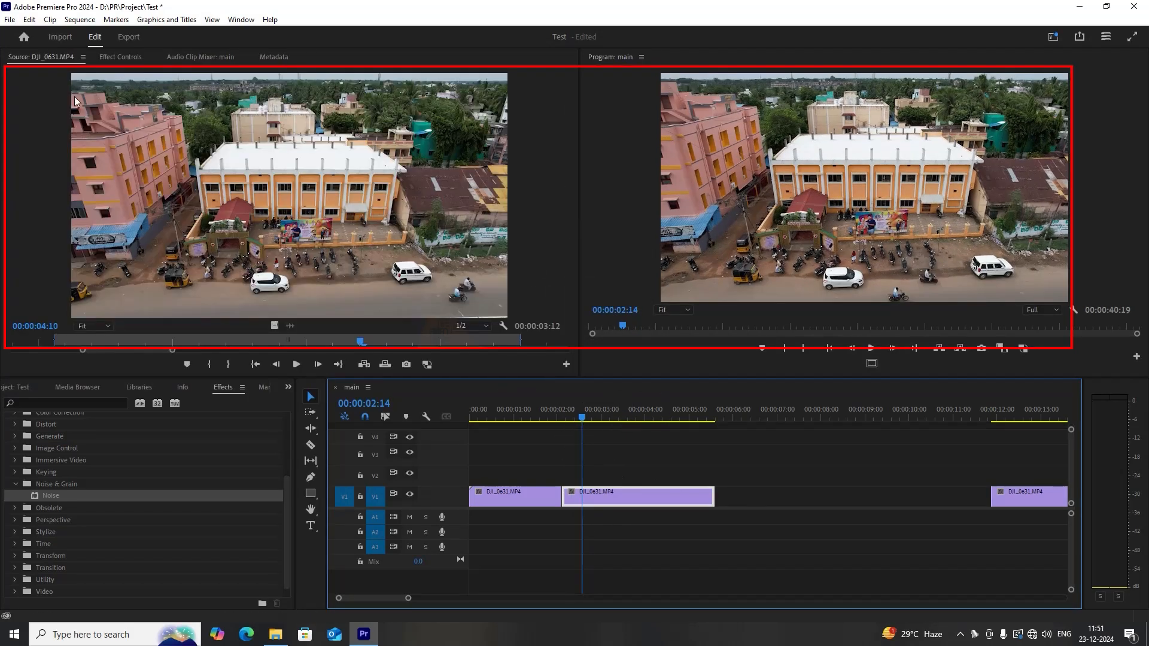
{"action": "left_click_drag", "start_coordinate": [230, 347], "coordinate": [143, 347]}
{"action": "left_click", "coordinate": [580, 410]}
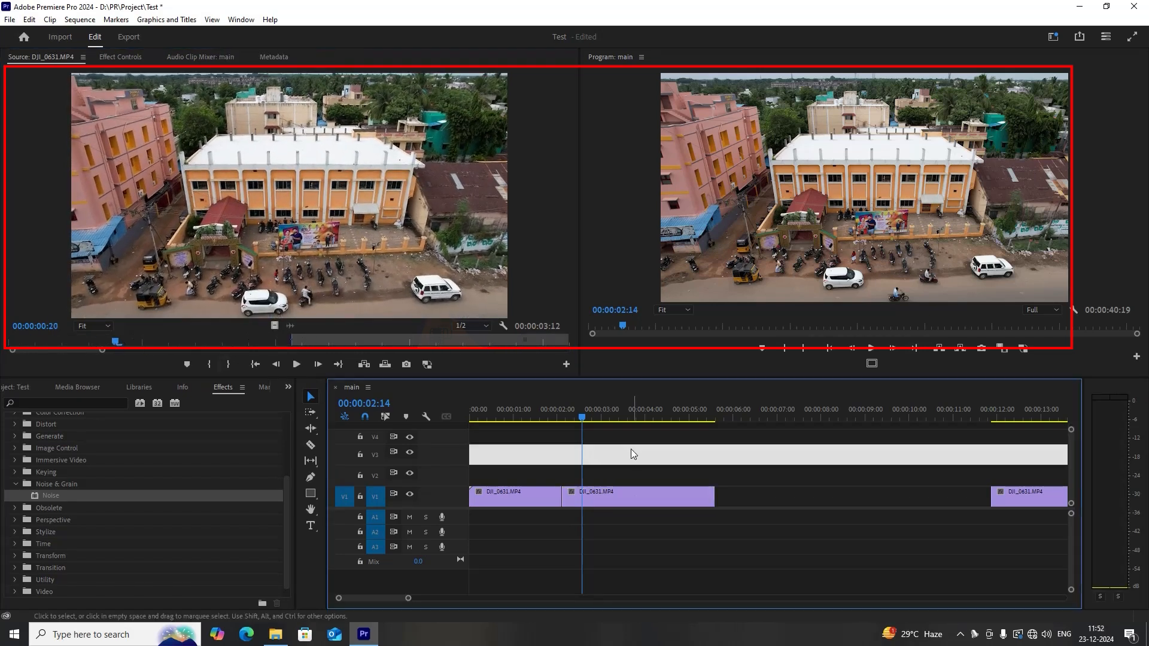
{"action": "left_click_drag", "start_coordinate": [584, 411], "coordinate": [702, 409]}
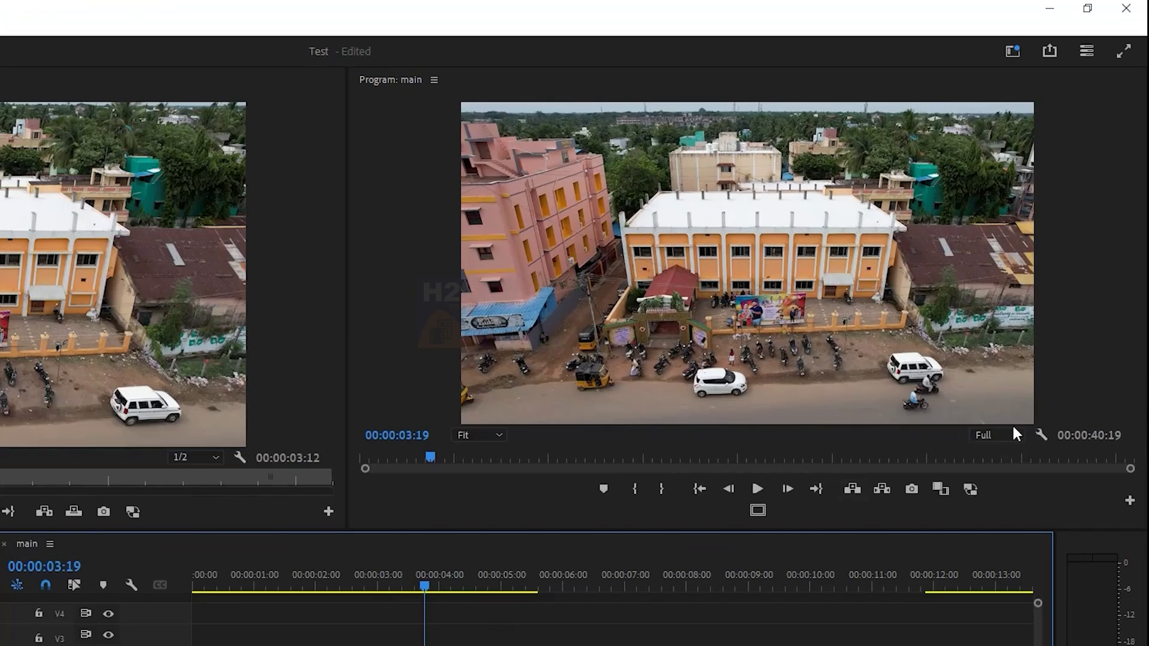
Jump the playhead to the edit point at 00:00:02:00 between the first two segments.
{"action": "left_click", "coordinate": [988, 436]}
{"action": "left_click", "coordinate": [992, 488]}
{"action": "left_click", "coordinate": [1001, 433]}
{"action": "left_click", "coordinate": [1009, 470]}
{"action": "left_click", "coordinate": [998, 436]}
{"action": "left_click", "coordinate": [1041, 322]}
{"action": "left_click", "coordinate": [648, 451]}
{"action": "key", "text": "Up"}
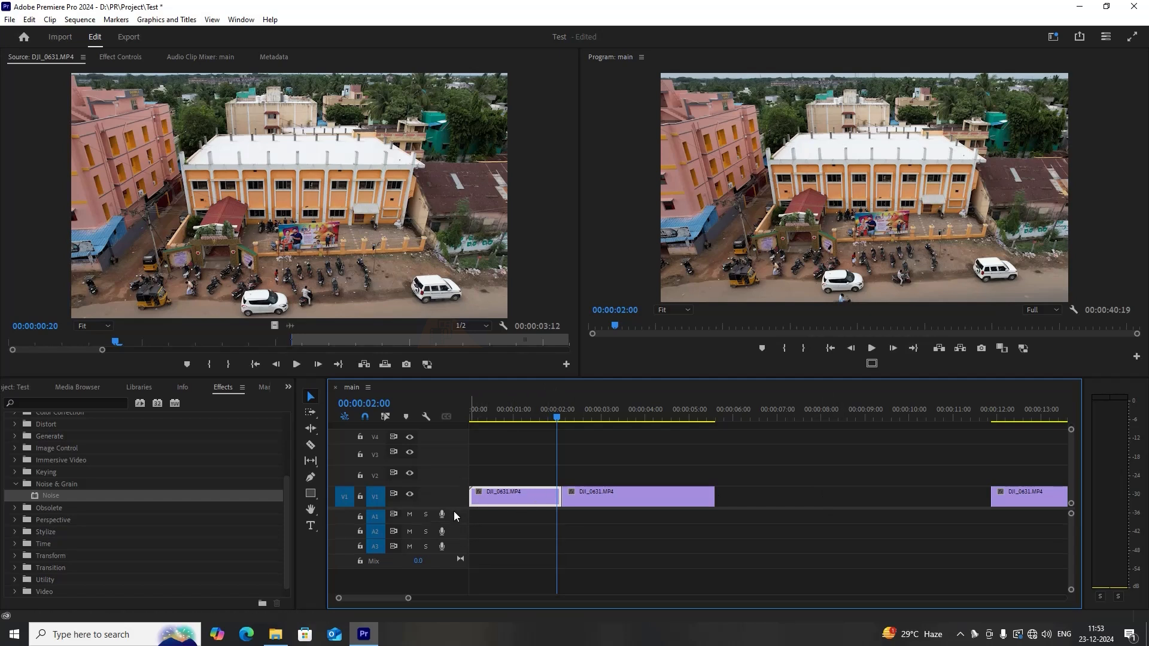
Enlarge the V1 and A1 track heights so clip thumbnails are displayed.
{"action": "scroll", "coordinate": [440, 498], "scroll_direction": "up", "scroll_amount": 4}
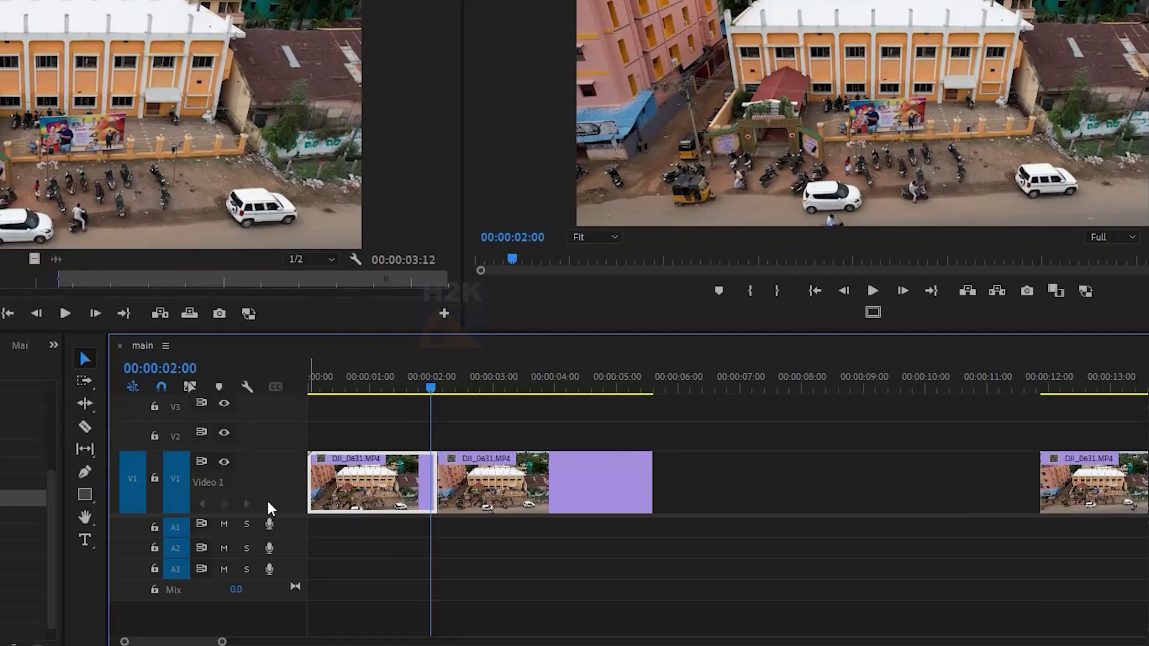
{"action": "scroll", "coordinate": [267, 499], "scroll_direction": "up", "scroll_amount": 1}
{"action": "scroll", "coordinate": [266, 499], "scroll_direction": "up", "scroll_amount": 3}
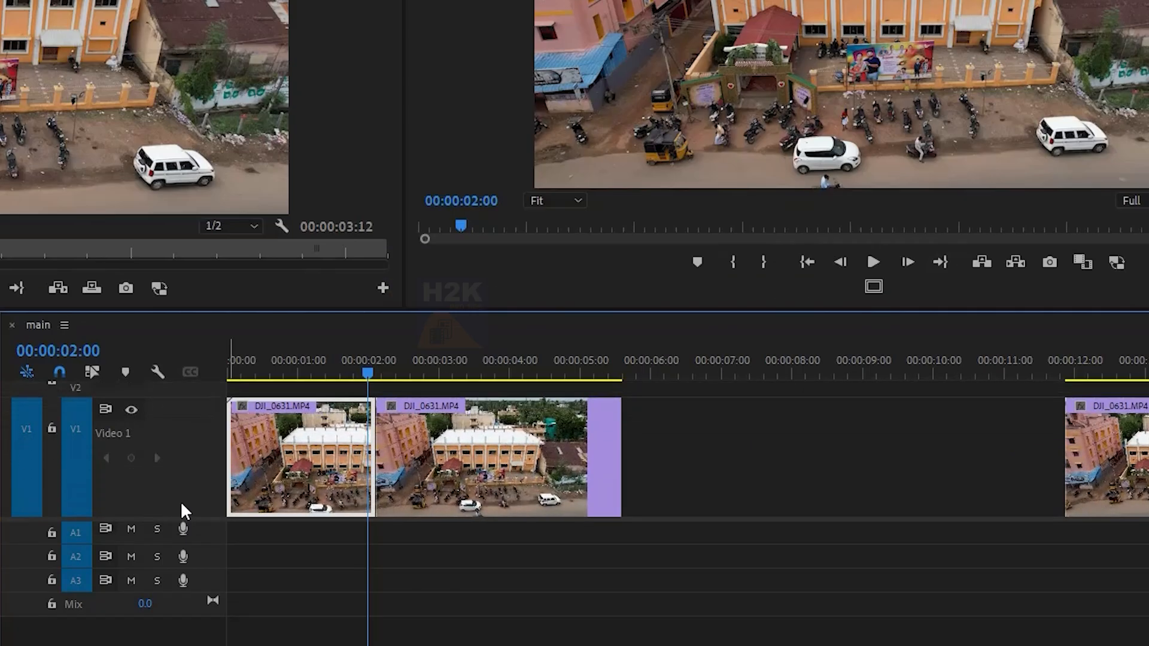
{"action": "scroll", "coordinate": [181, 501], "scroll_direction": "down", "scroll_amount": 4}
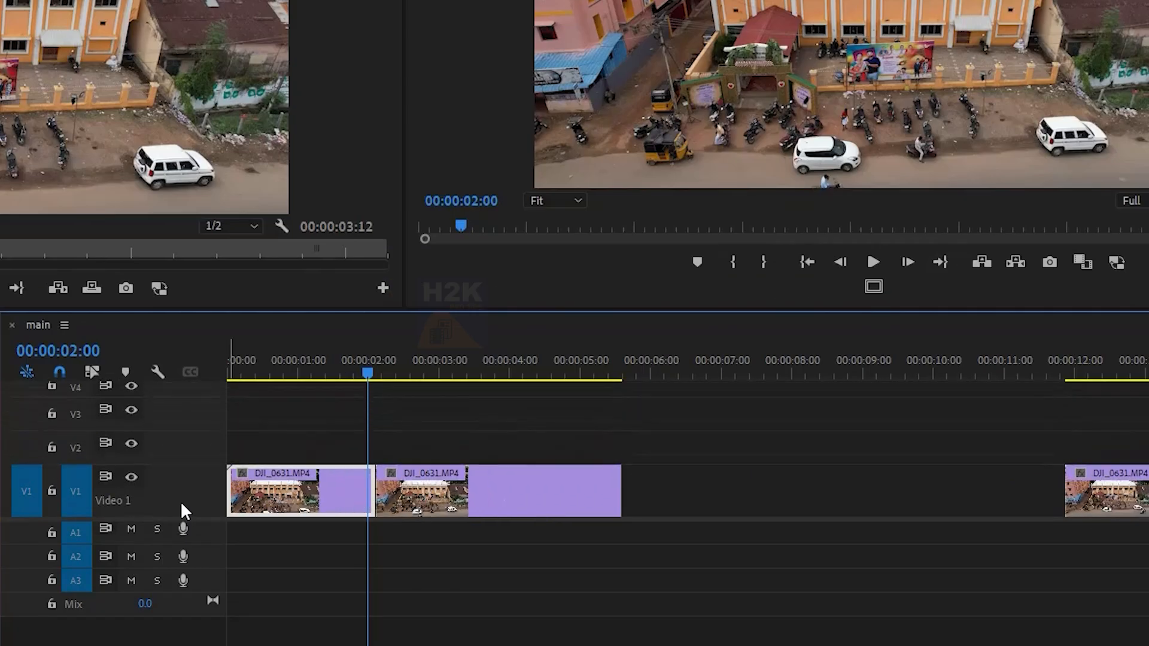
{"action": "scroll", "coordinate": [181, 501], "scroll_direction": "up", "scroll_amount": 2}
{"action": "scroll", "coordinate": [180, 500], "scroll_direction": "up", "scroll_amount": 1}
{"action": "scroll", "coordinate": [181, 501], "scroll_direction": "down", "scroll_amount": 5}
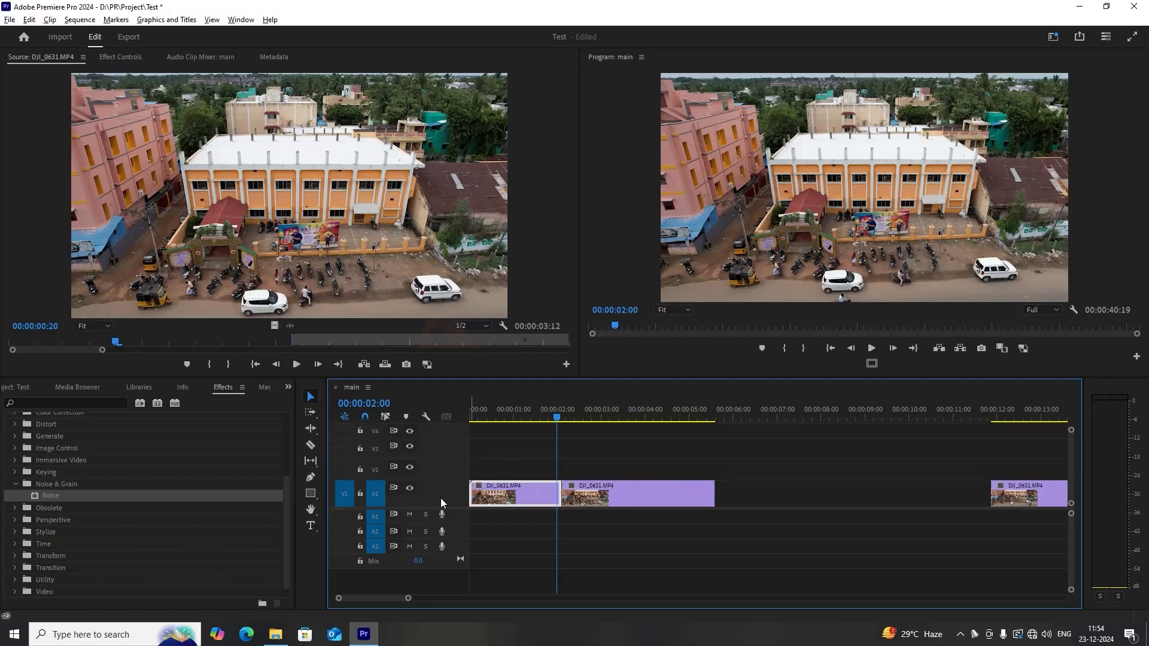
{"action": "scroll", "coordinate": [452, 514], "scroll_direction": "up", "scroll_amount": 2}
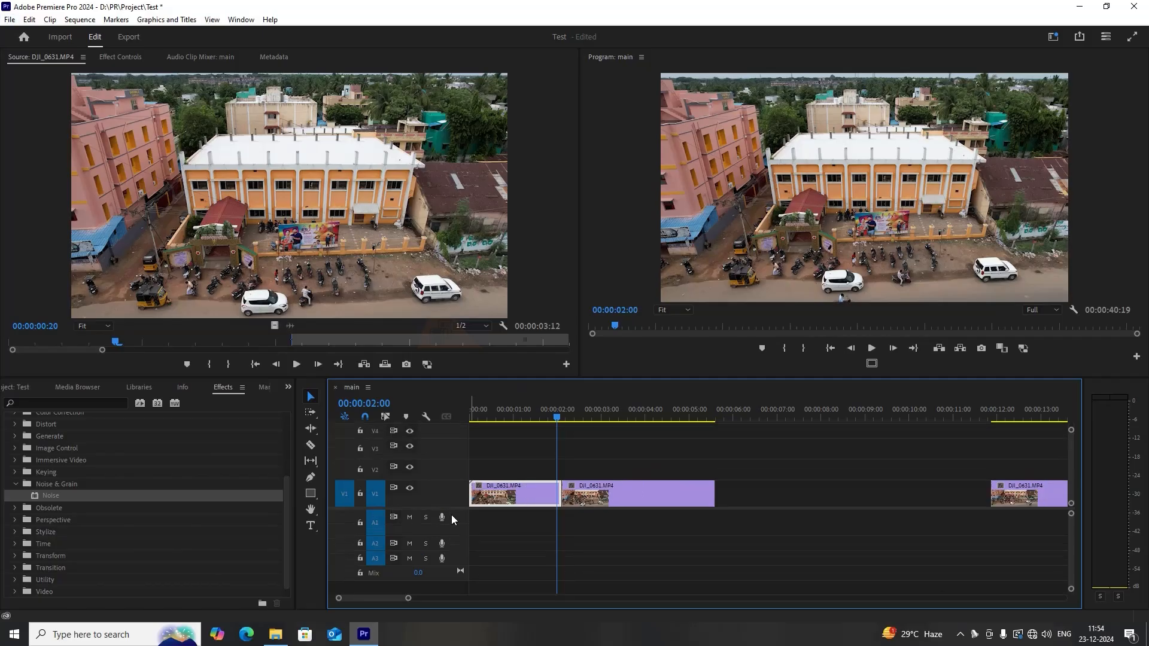
{"action": "scroll", "coordinate": [451, 517], "scroll_direction": "up", "scroll_amount": 3}
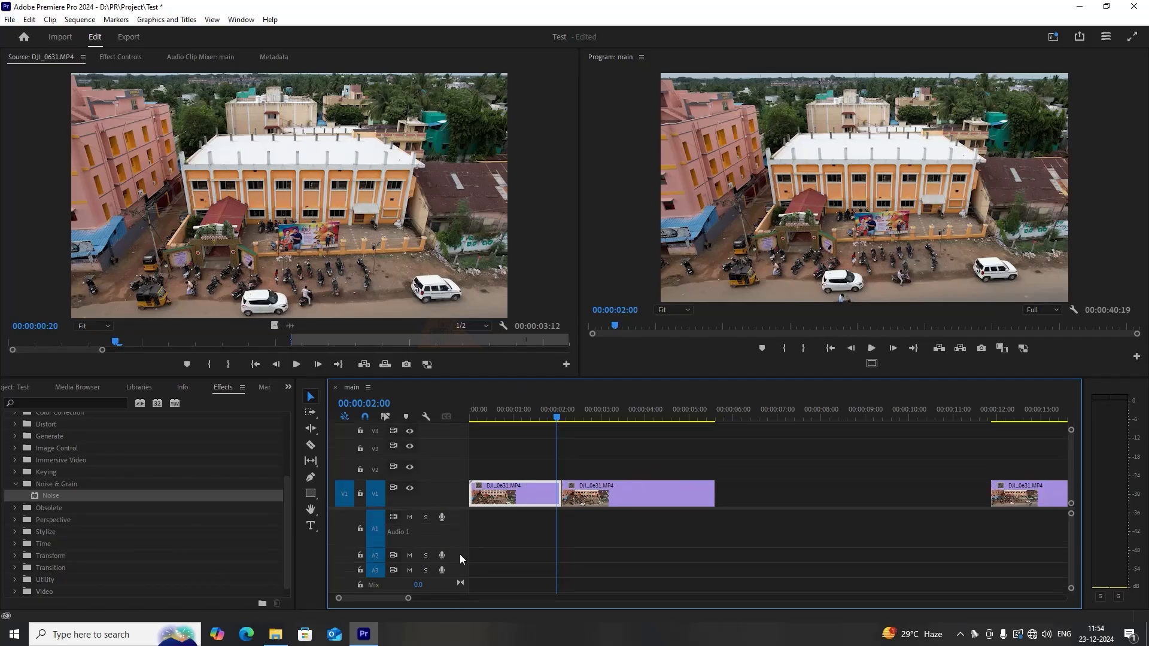
{"action": "scroll", "coordinate": [460, 554], "scroll_direction": "down", "scroll_amount": 4}
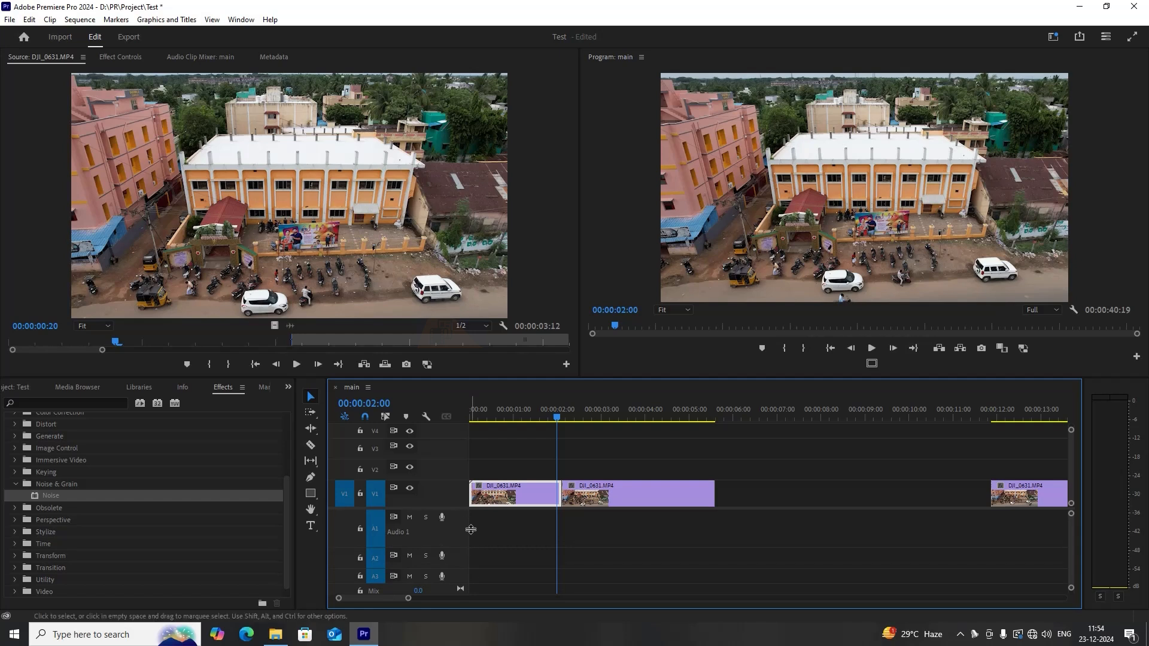
{"action": "scroll", "coordinate": [461, 528], "scroll_direction": "down", "scroll_amount": 1}
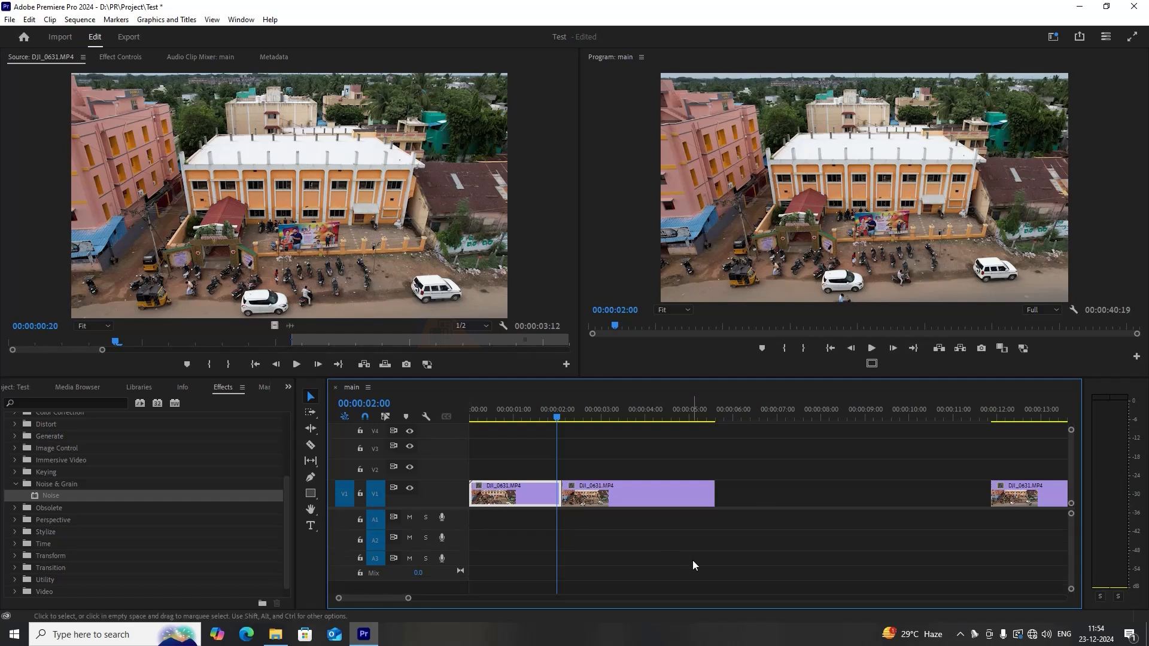
{"action": "scroll", "coordinate": [706, 464], "scroll_direction": "down", "scroll_amount": 5}
Drag the DJI_0631.MP4 segment near 00:00:18 on V1 later along the track, leaving a gap before it.
{"action": "left_click", "coordinate": [706, 464]}
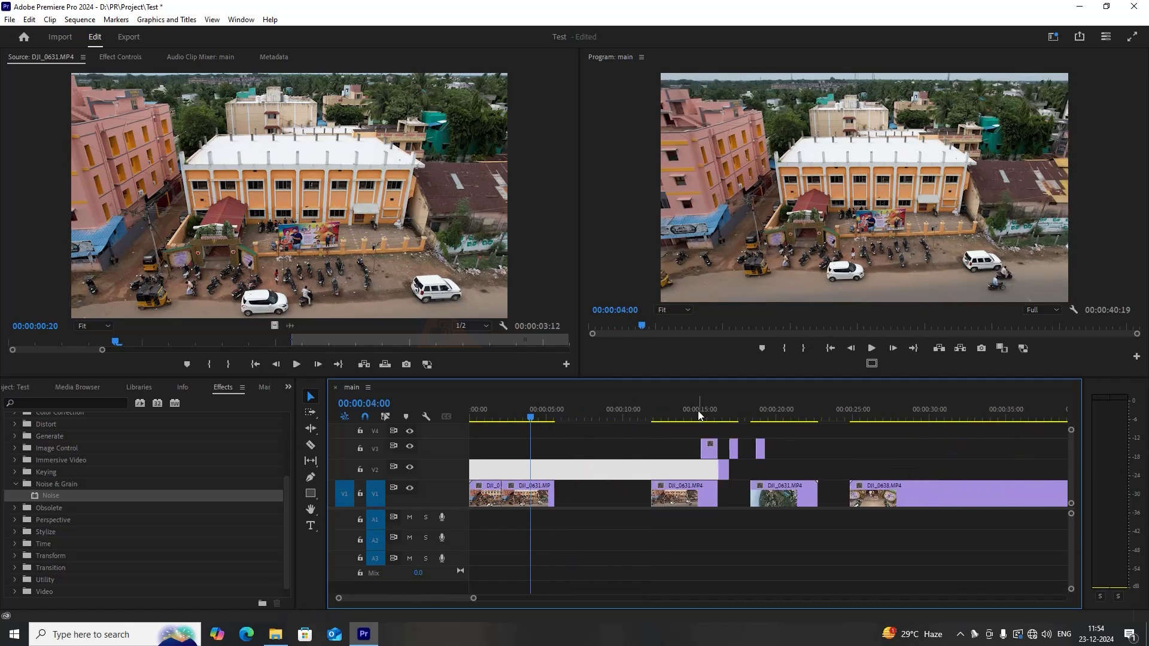
{"action": "left_click_drag", "start_coordinate": [699, 414], "coordinate": [806, 433]}
{"action": "scroll", "coordinate": [805, 431], "scroll_direction": "up", "scroll_amount": 2}
{"action": "left_click_drag", "start_coordinate": [719, 414], "coordinate": [696, 414]}
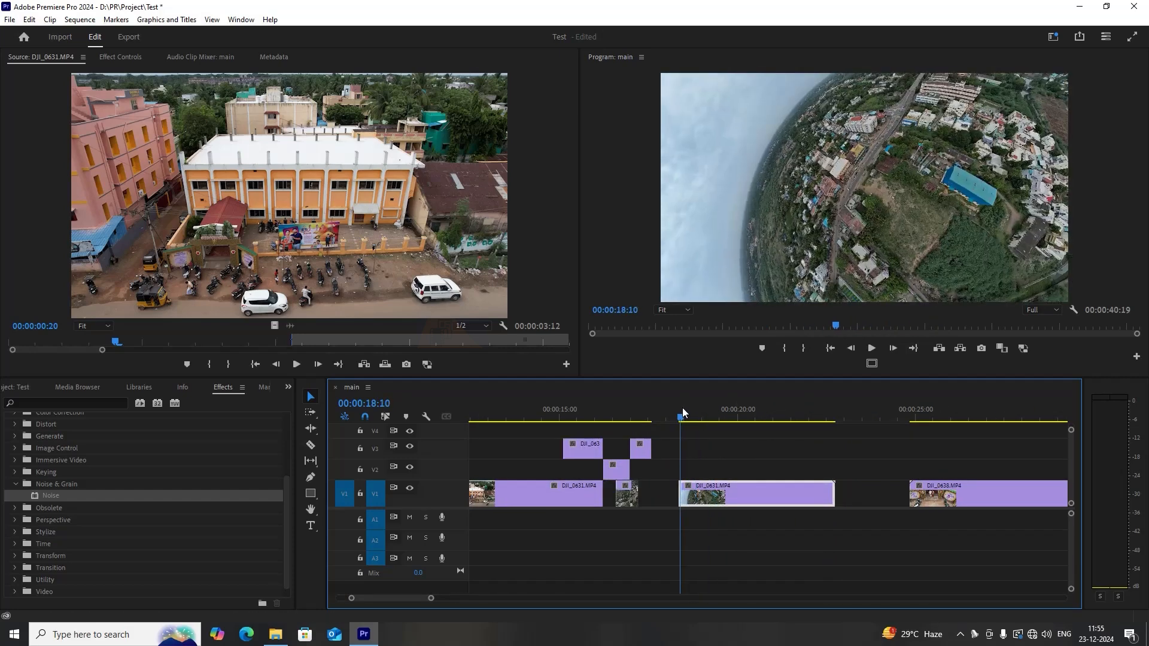
{"action": "left_click_drag", "start_coordinate": [682, 410], "coordinate": [736, 415]}
{"action": "left_click_drag", "start_coordinate": [689, 497], "coordinate": [886, 500]}
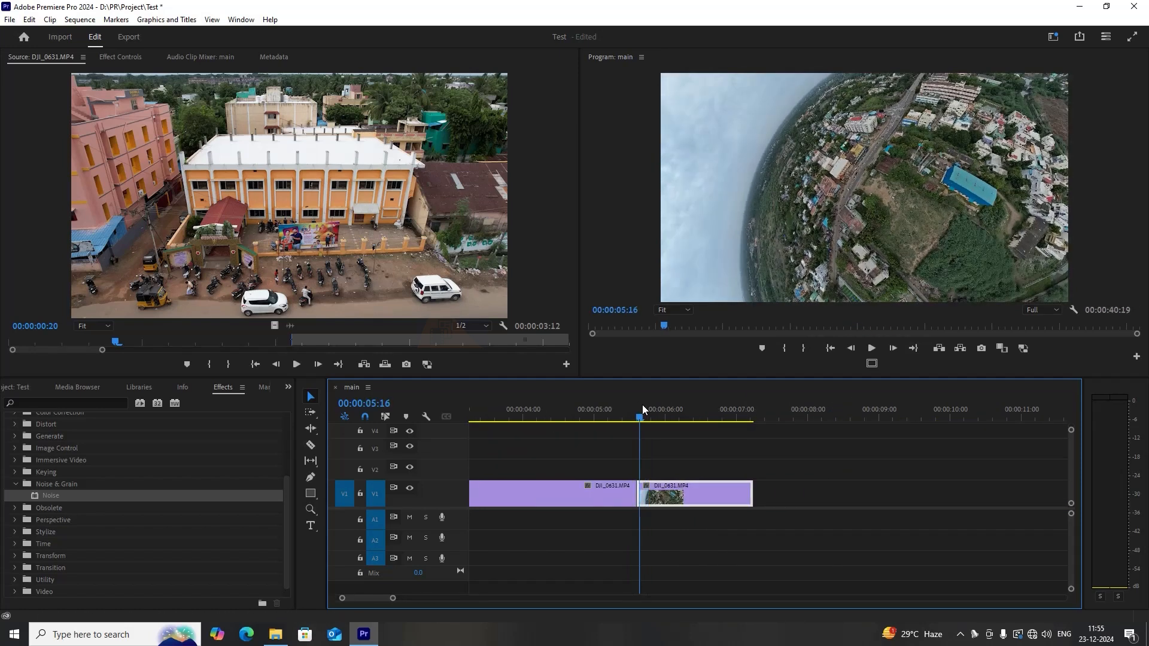
{"action": "left_click_drag", "start_coordinate": [642, 404], "coordinate": [637, 422]}
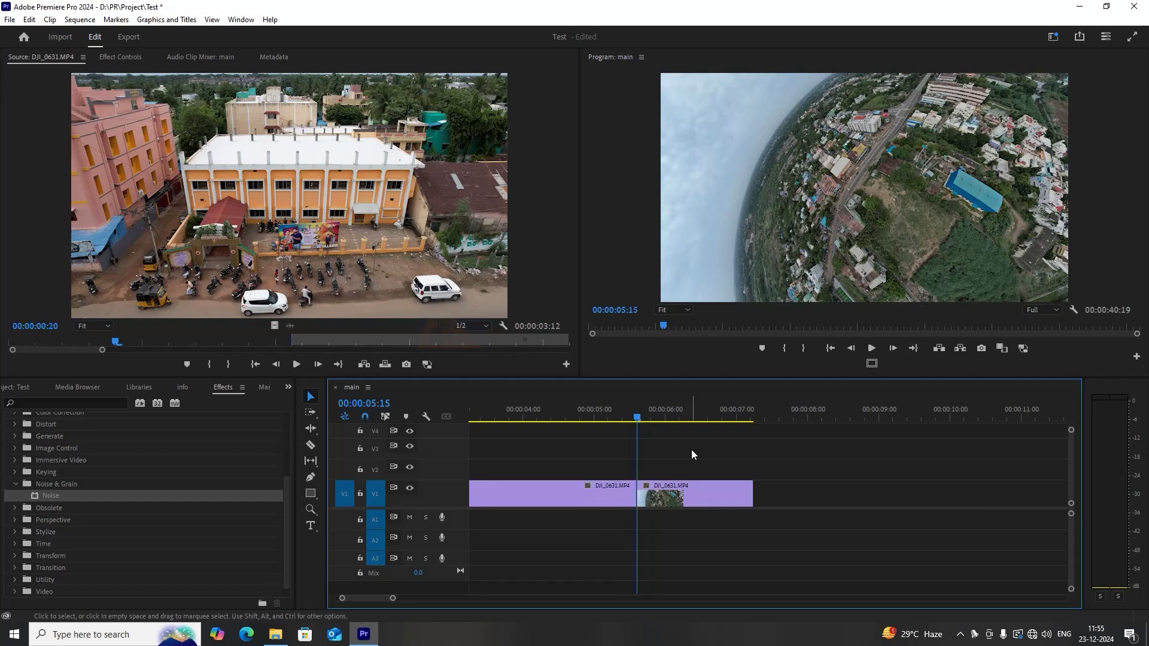
Switch to the Effects workspace and expand the Effects panel.
{"action": "left_click", "coordinate": [1055, 40]}
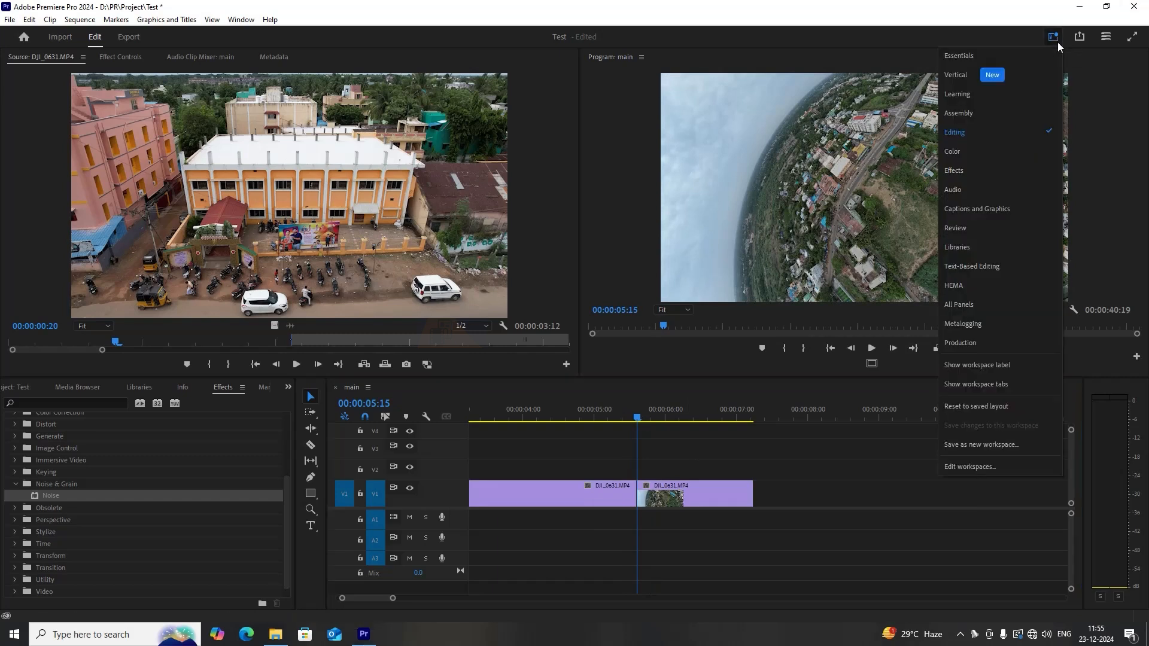
{"action": "left_click", "coordinate": [1000, 170]}
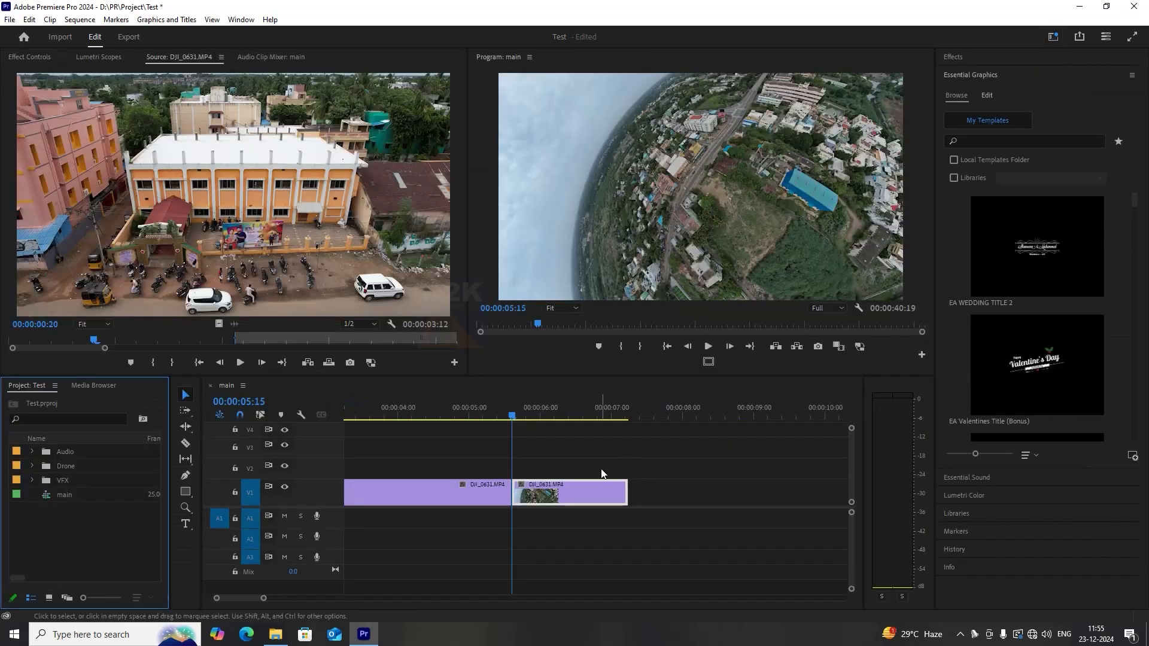
{"action": "left_click", "coordinate": [590, 492]}
{"action": "left_click", "coordinate": [975, 57]}
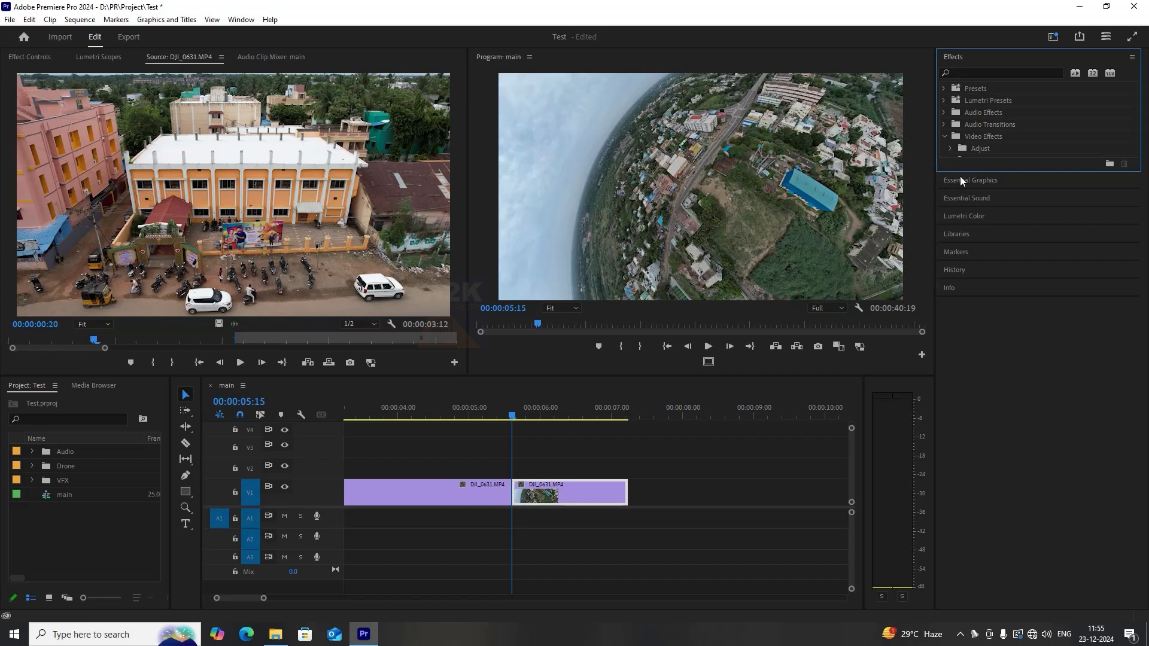
{"action": "left_click_drag", "start_coordinate": [951, 170], "coordinate": [950, 209]}
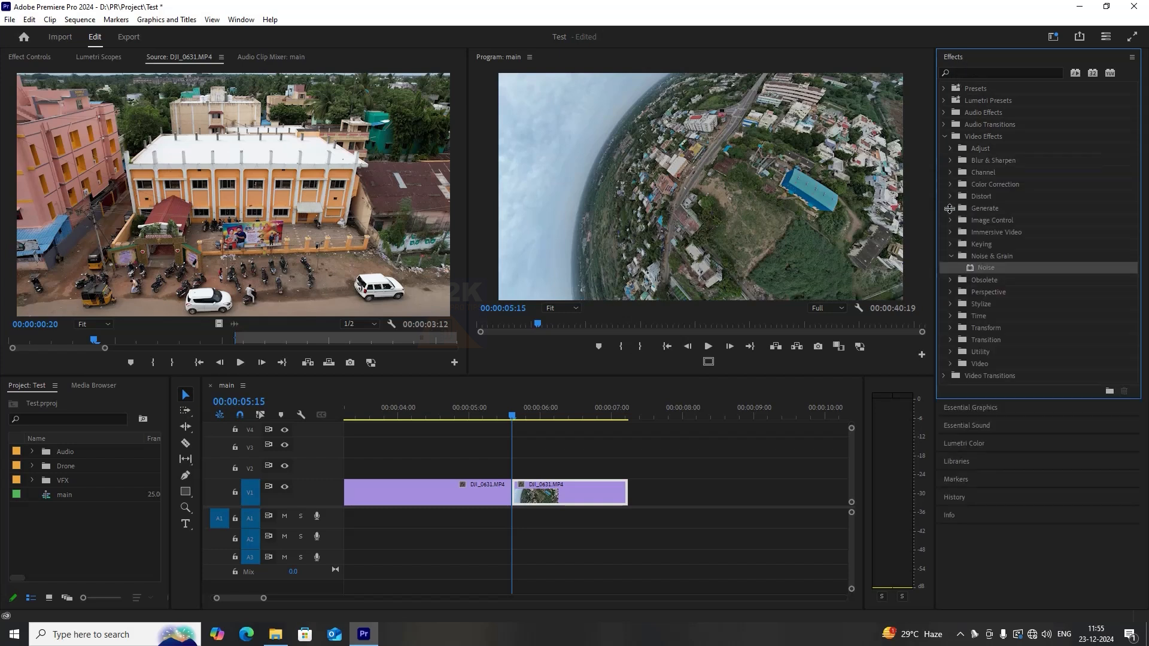
Apply Cross Dissolve from Video Transitions > Dissolve to the edit point between the two V1 clips.
{"action": "left_click", "coordinate": [945, 136]}
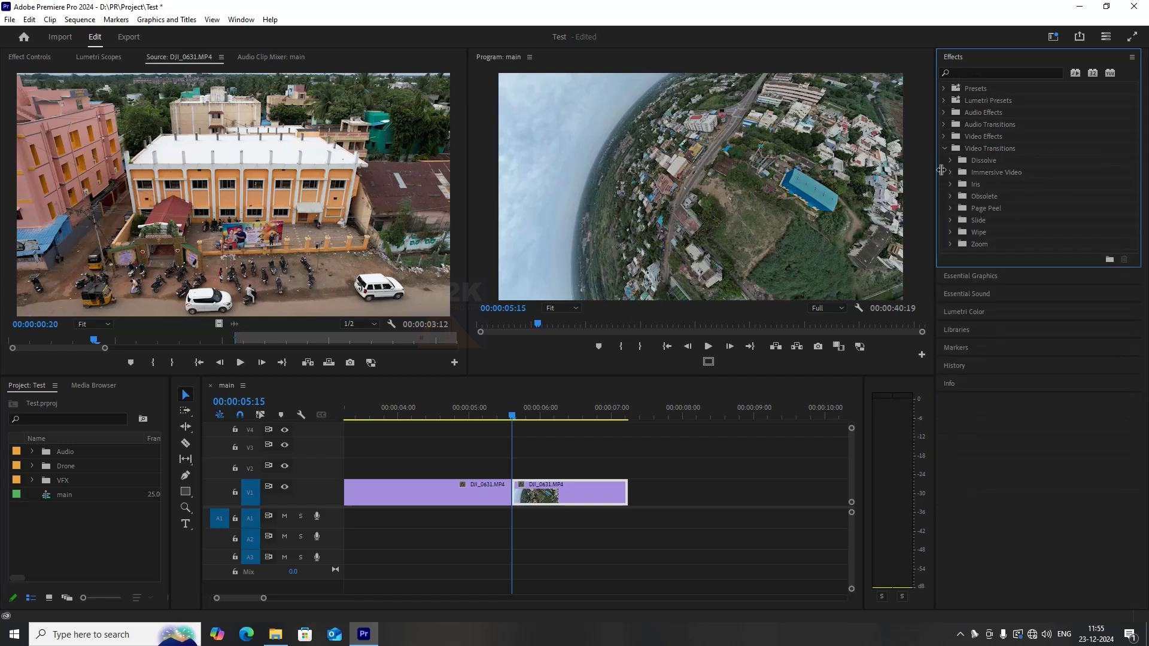
{"action": "left_click", "coordinate": [944, 148]}
{"action": "left_click", "coordinate": [950, 159]}
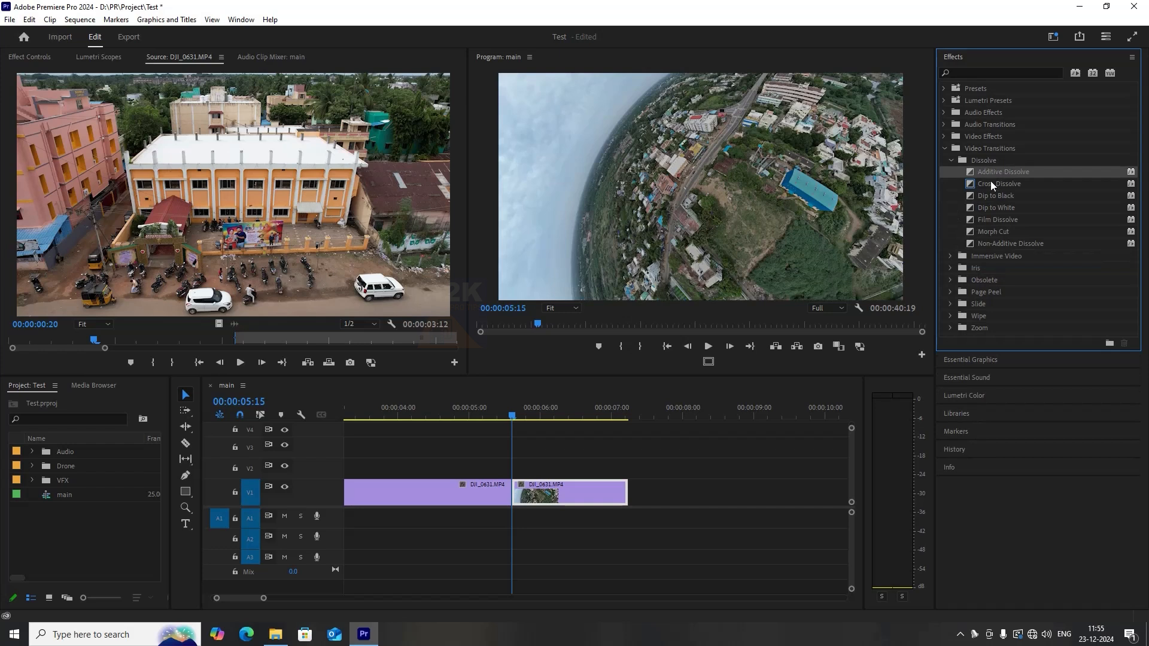
{"action": "left_click_drag", "start_coordinate": [991, 183], "coordinate": [515, 484]}
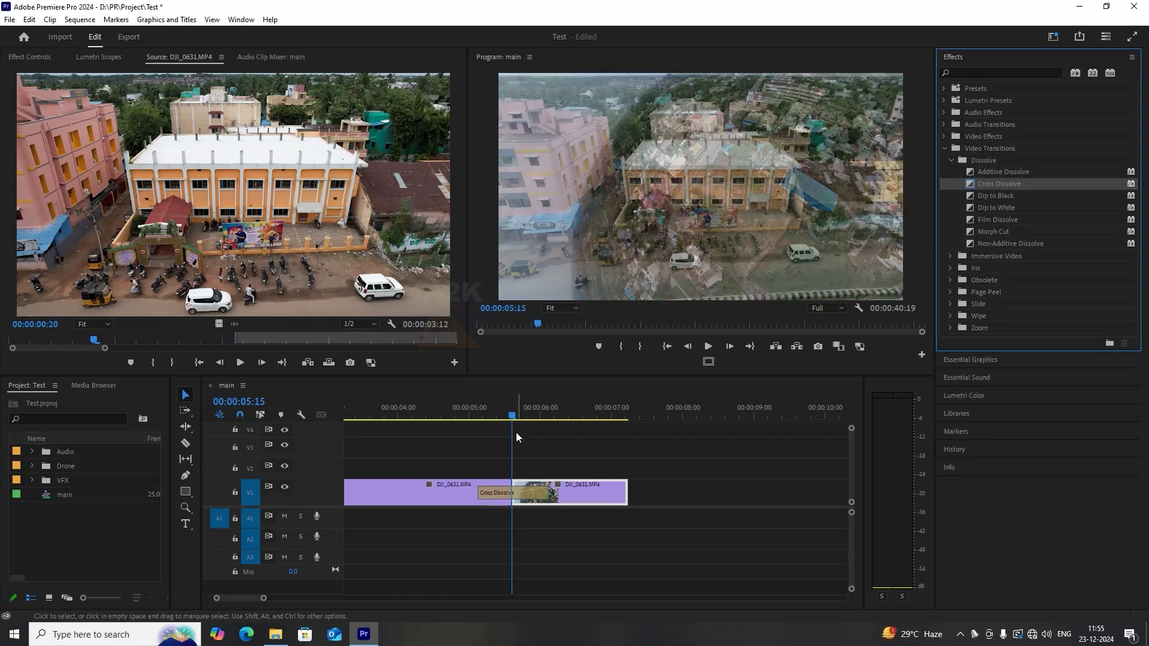
Play back the sequence across the Cross Dissolve transition.
{"action": "left_click", "coordinate": [458, 415]}
{"action": "key", "text": "space"}
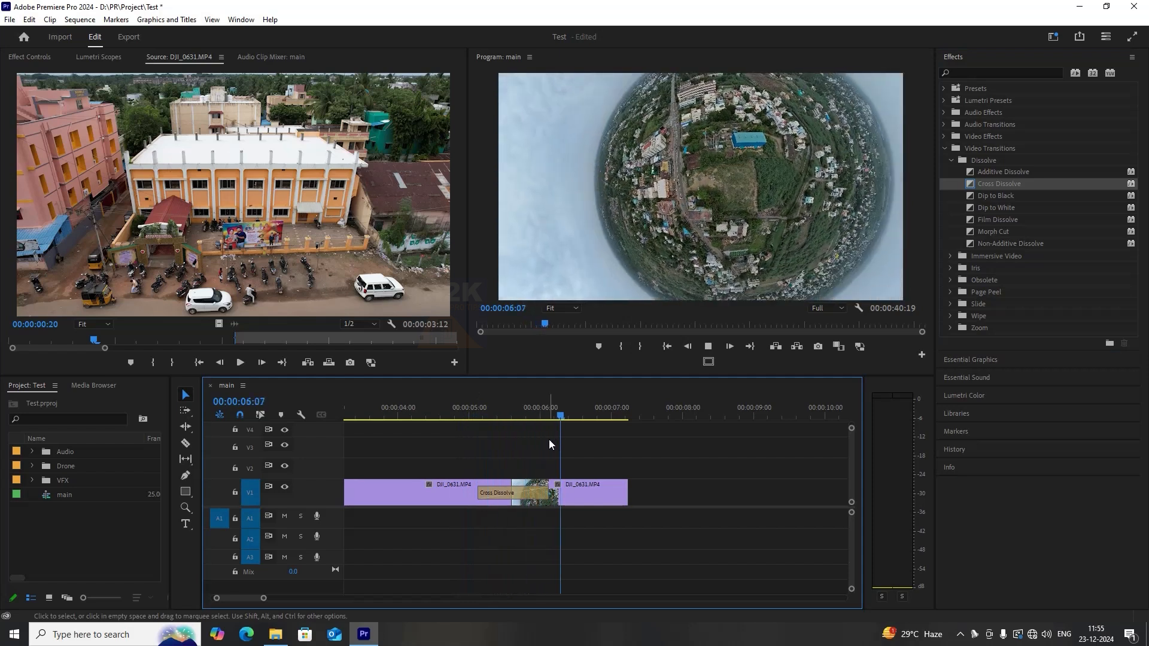
{"action": "left_click", "coordinate": [514, 414]}
Set the Cross Dissolve transition's duration to 00:00:00:10.
{"action": "double_click", "coordinate": [521, 493]}
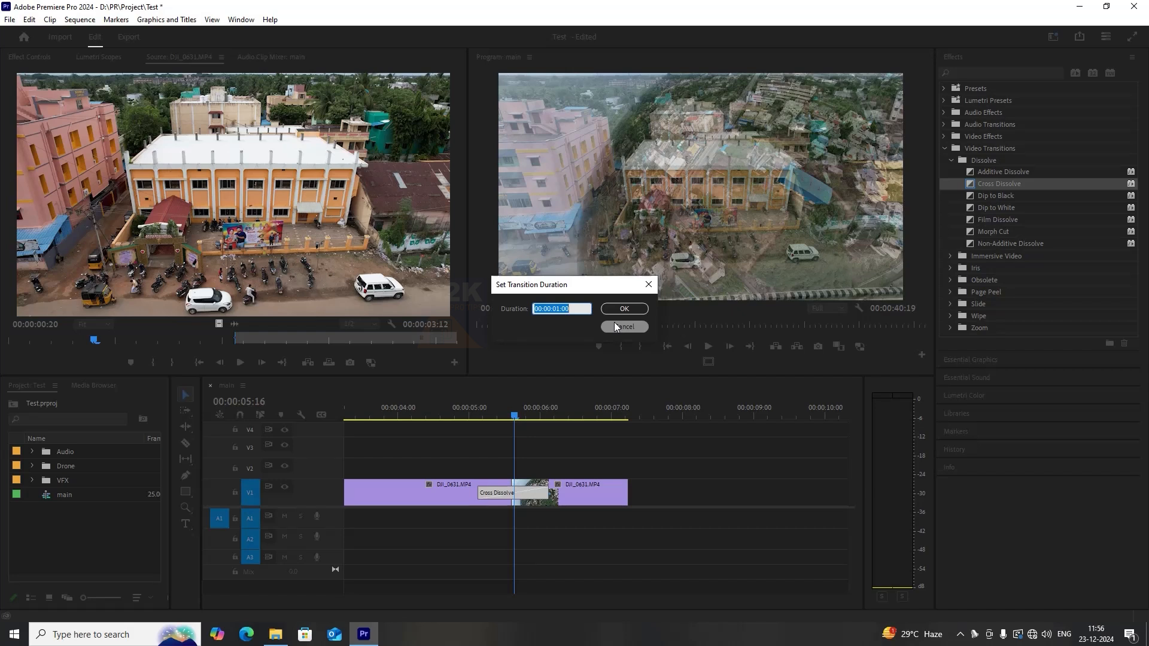
{"action": "type", "text": "10"}
{"action": "key", "text": "Return"}
Play the transition again from just before the edit point.
{"action": "left_click", "coordinate": [504, 412]}
{"action": "key", "text": "space"}
{"action": "left_click", "coordinate": [489, 412]}
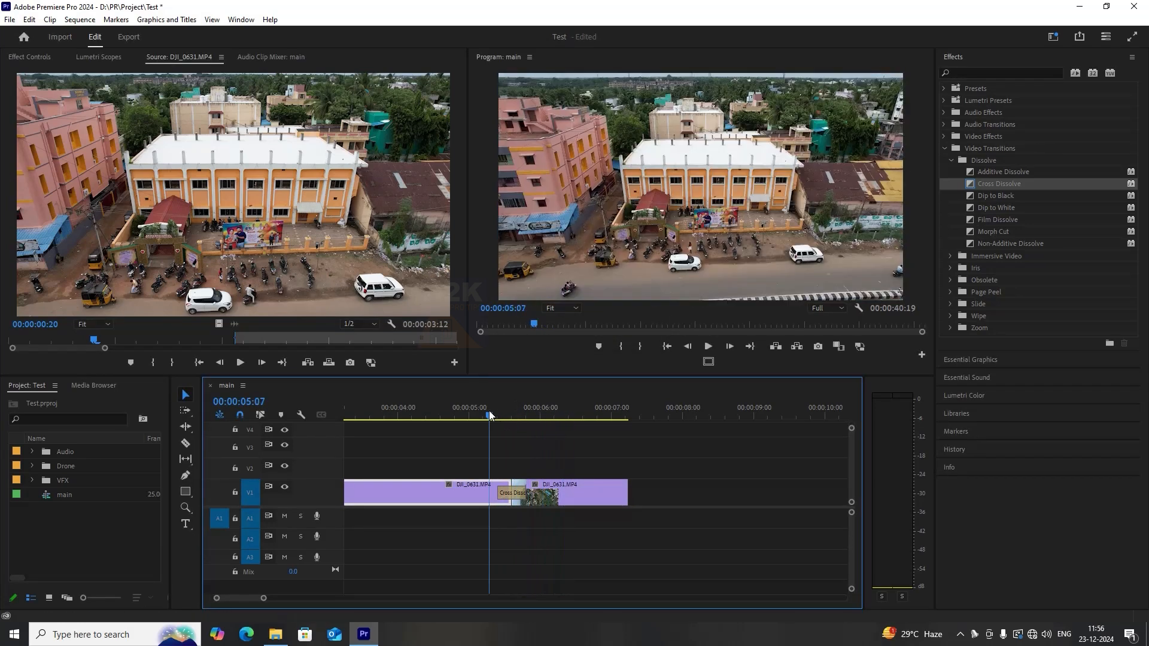
{"action": "key", "text": "space"}
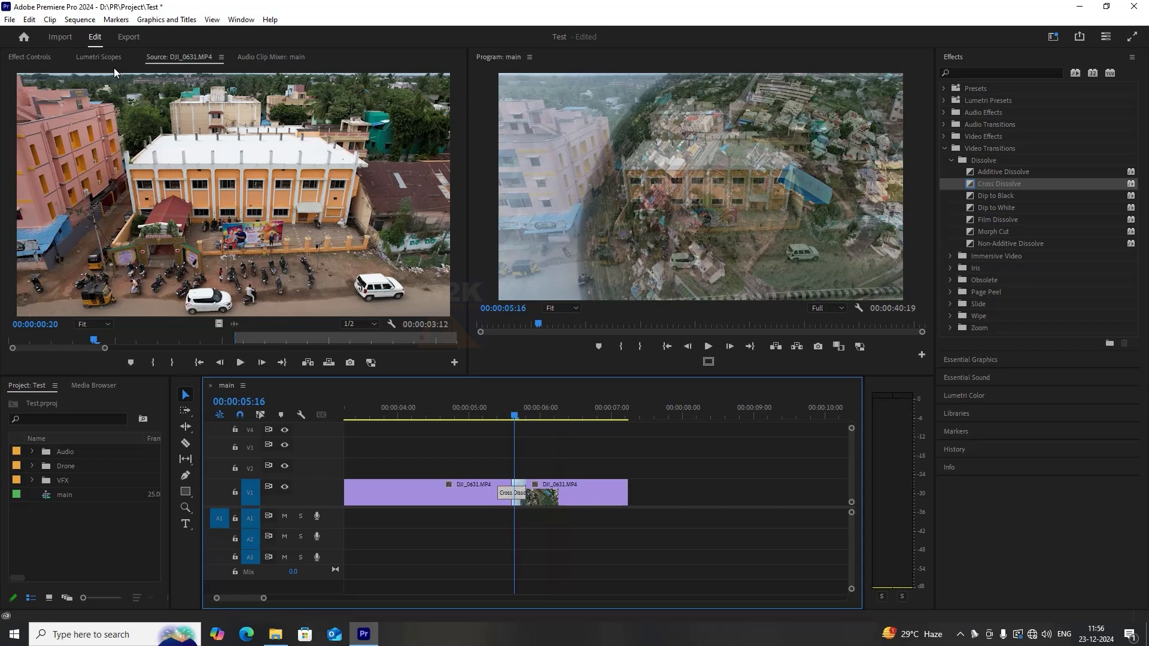
Open Effect Controls and lengthen the Cross Dissolve on the timeline to about 00:00:02:10.
{"action": "left_click", "coordinate": [30, 57]}
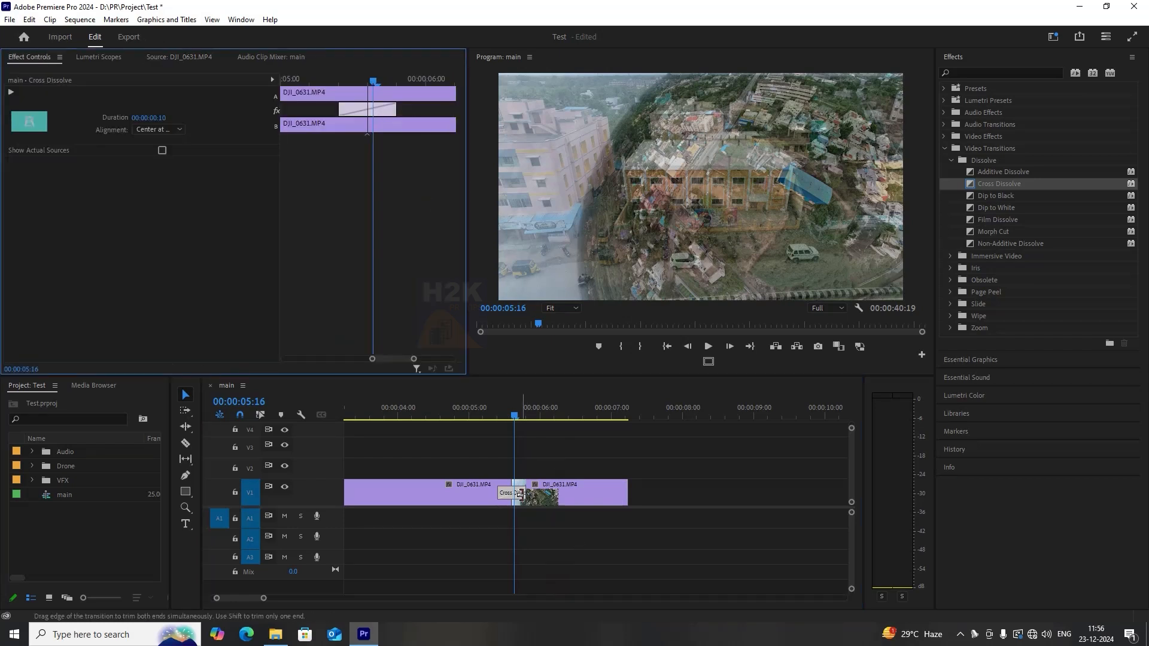
{"action": "scroll", "coordinate": [485, 487], "scroll_direction": "down", "scroll_amount": 1}
{"action": "scroll", "coordinate": [483, 489], "scroll_direction": "up", "scroll_amount": 2}
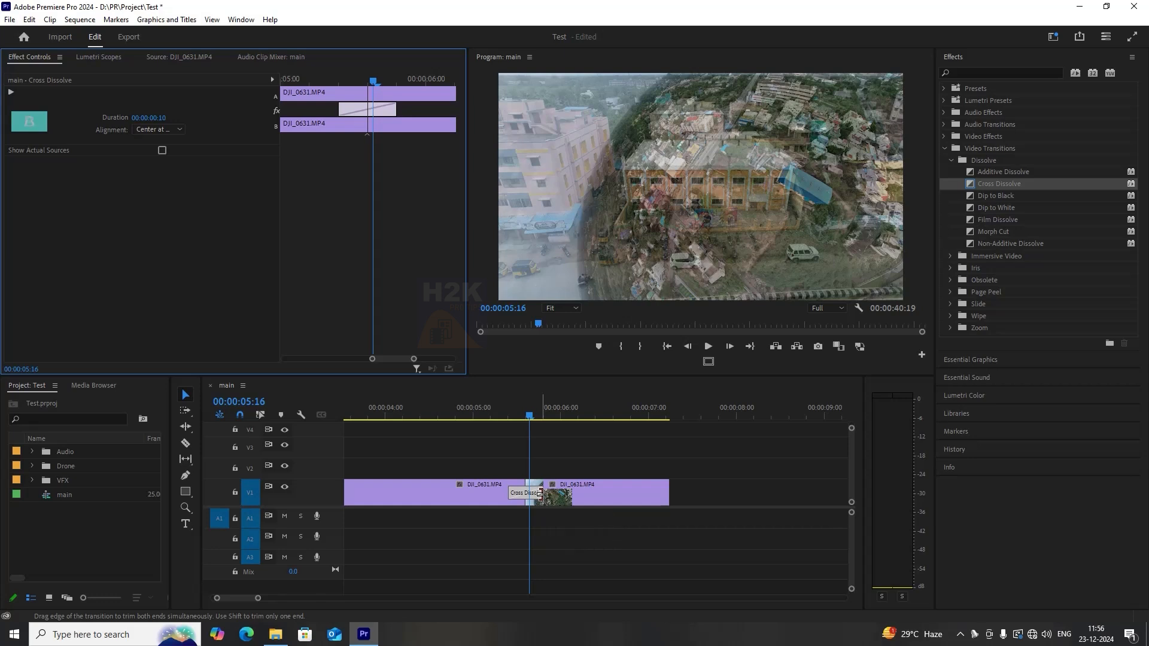
{"action": "left_click_drag", "start_coordinate": [540, 493], "coordinate": [631, 493]}
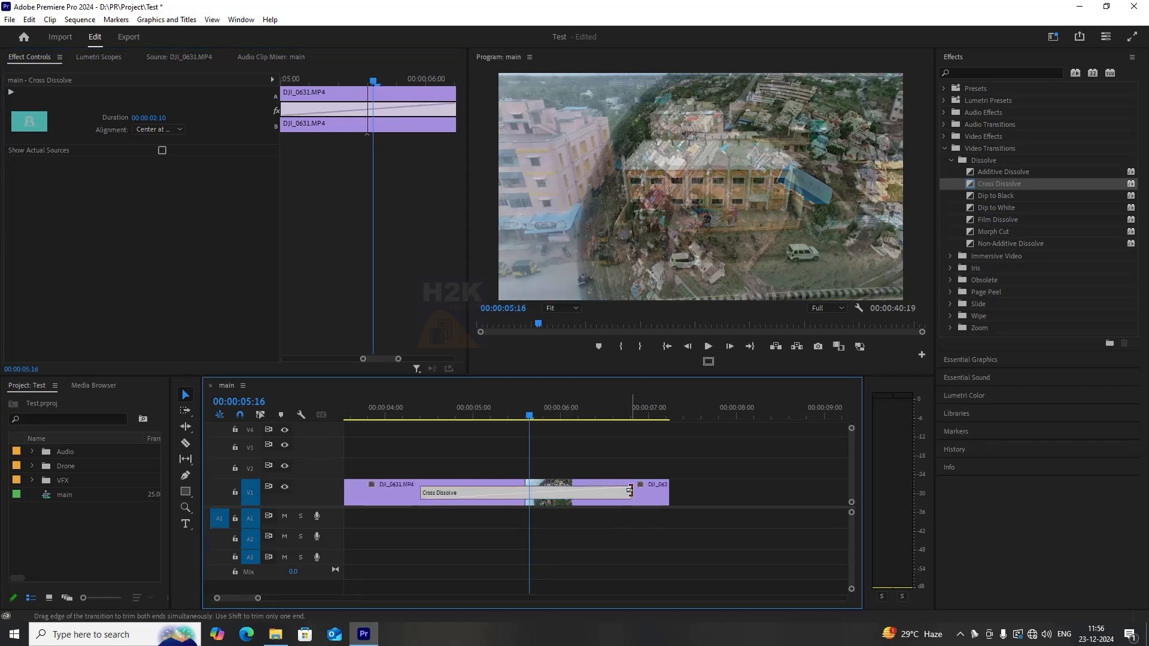
Play back the lengthened Cross Dissolve from the start of the first clip.
{"action": "left_click", "coordinate": [516, 417]}
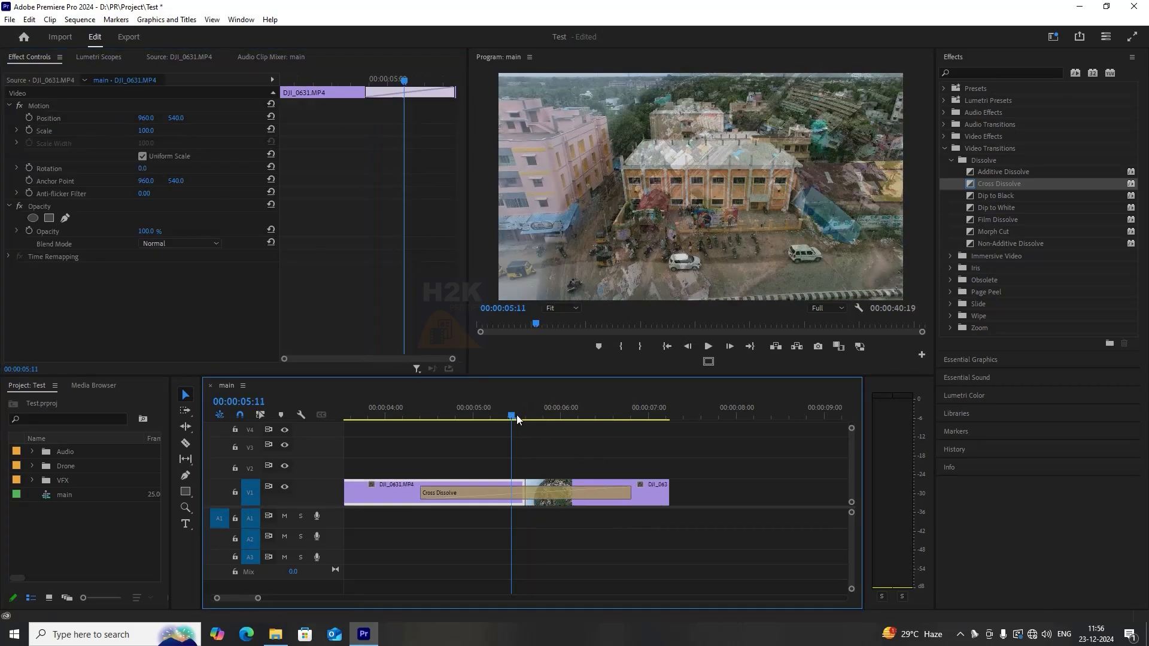
{"action": "left_click", "coordinate": [400, 416]}
{"action": "key", "text": "space"}
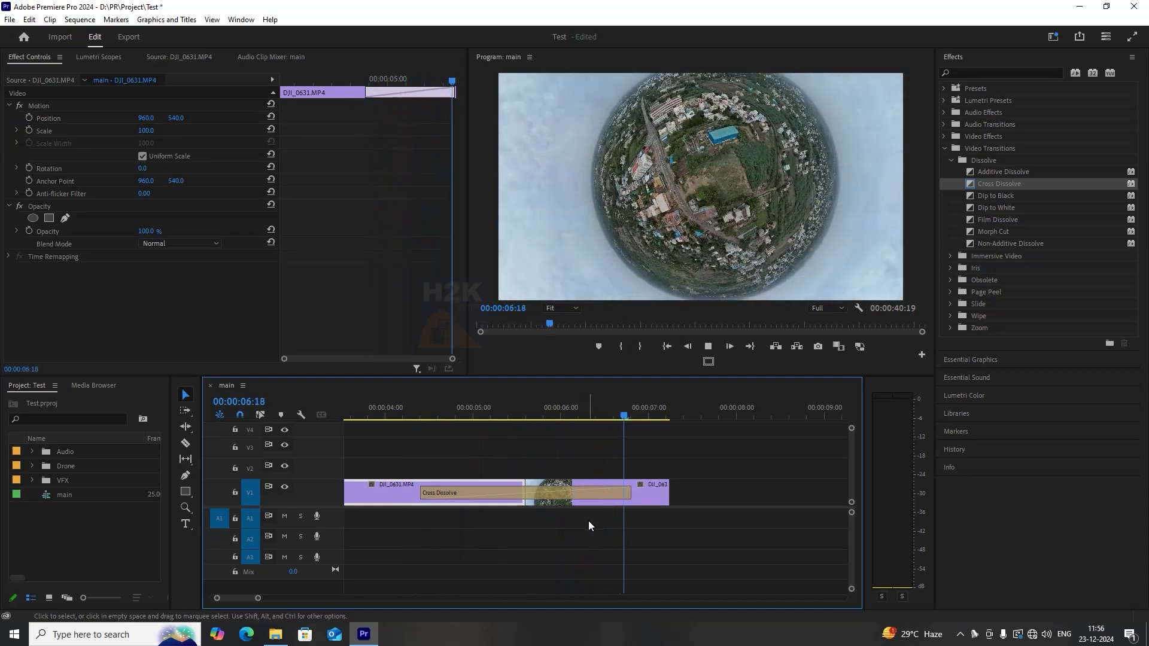
{"action": "key", "text": "space"}
Shorten the Cross Dissolve to about 6 frames and play it back.
{"action": "left_click_drag", "start_coordinate": [630, 493], "coordinate": [536, 492]}
{"action": "left_click", "coordinate": [504, 416]}
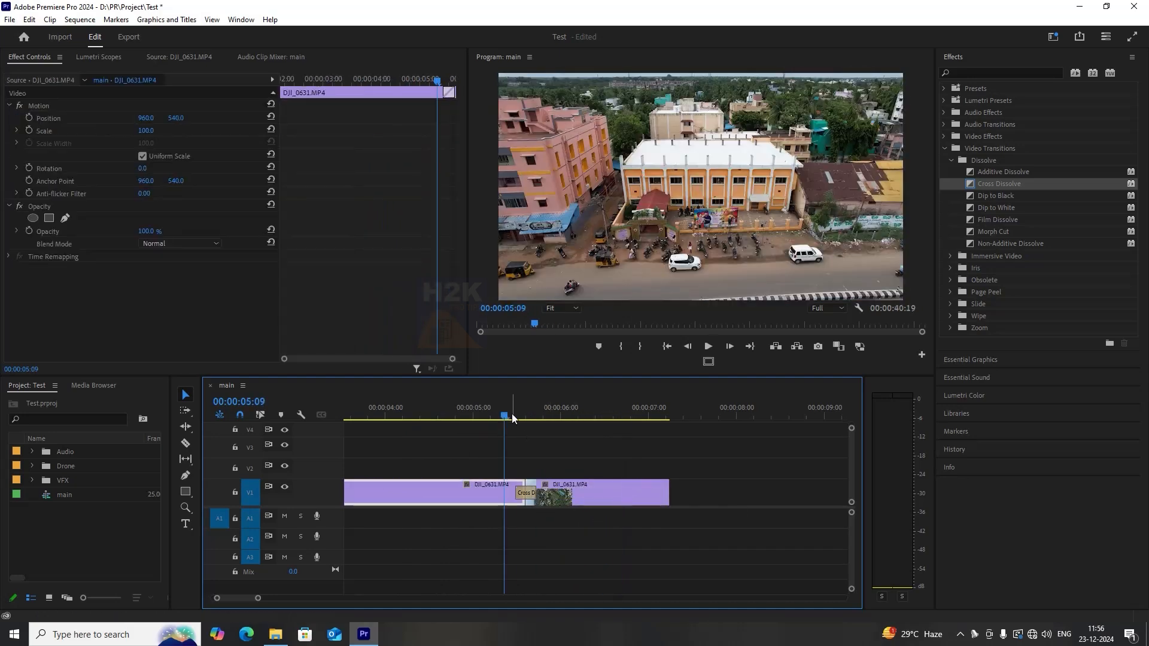
{"action": "key", "text": "space"}
{"action": "left_click", "coordinate": [508, 415]}
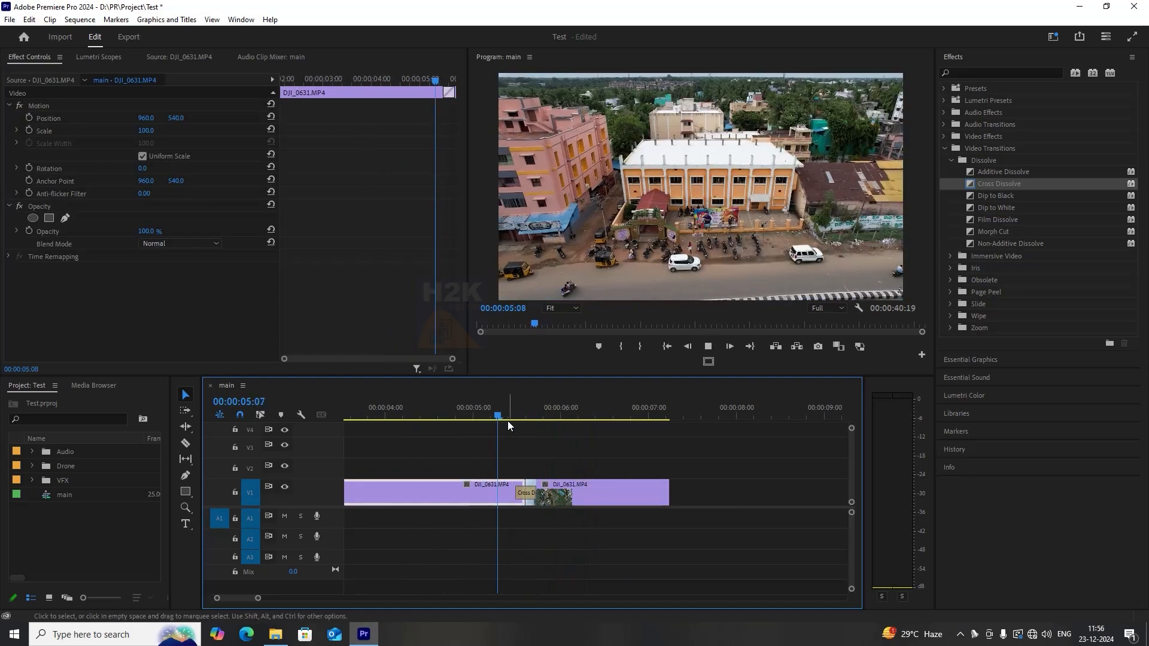
{"action": "key", "text": "space"}
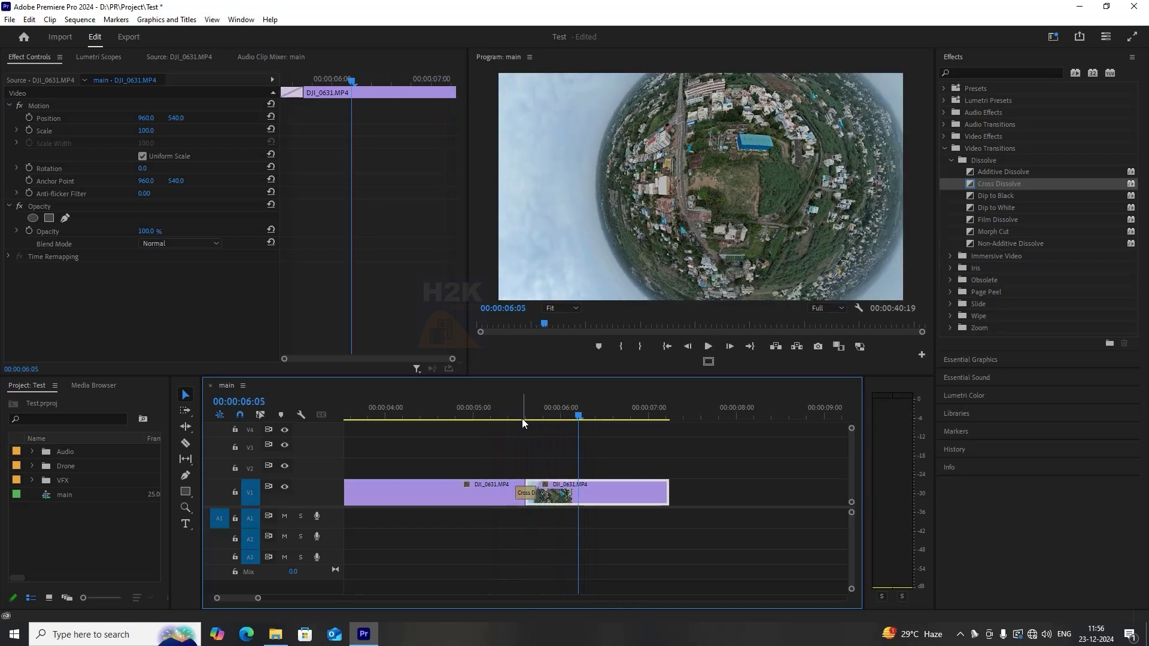
Reposition and lengthen the Cross Dissolve in Effect Controls to 00:00:00:15 with a custom start.
{"action": "left_click", "coordinate": [521, 416]}
{"action": "left_click", "coordinate": [537, 495]}
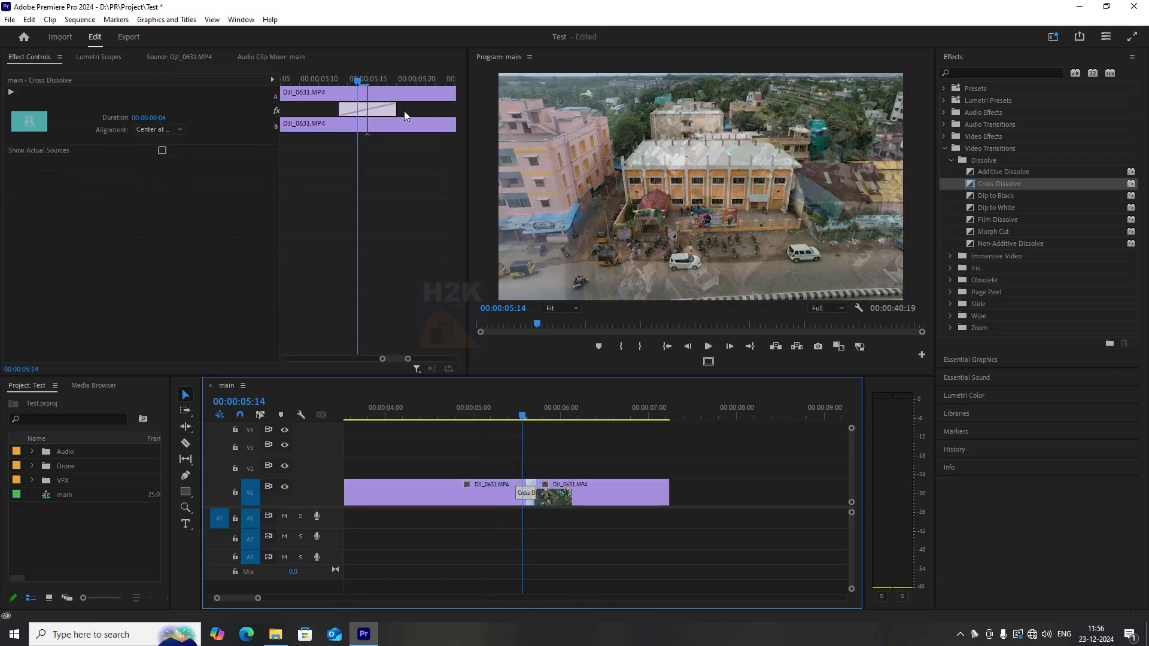
{"action": "left_click_drag", "start_coordinate": [393, 109], "coordinate": [445, 109]}
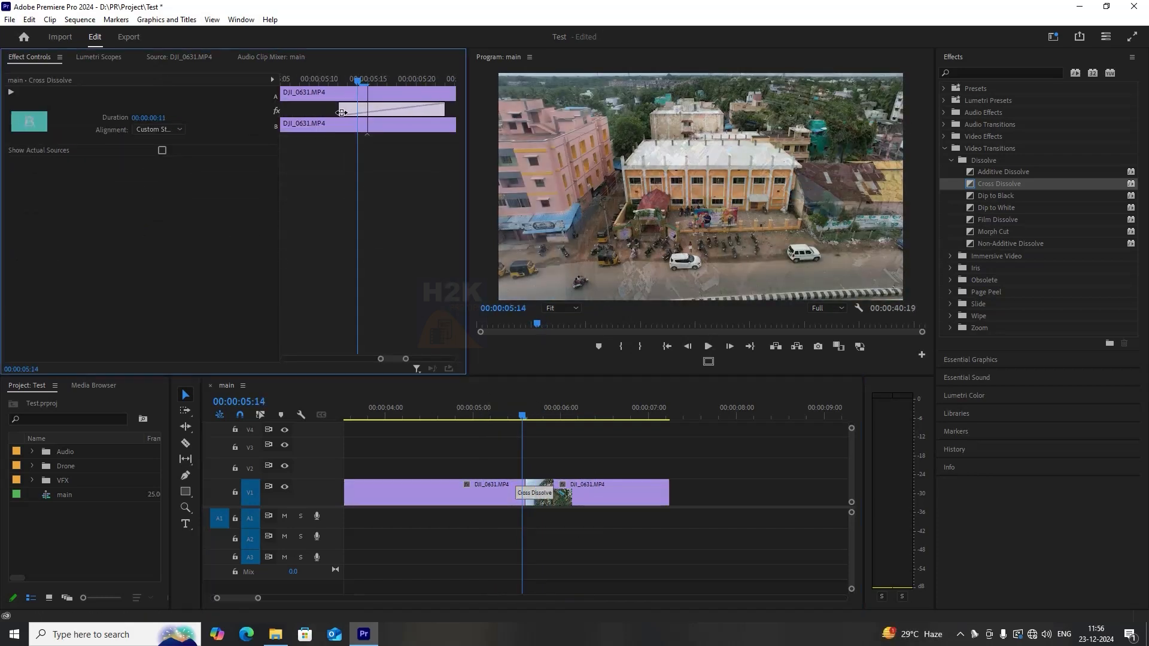
{"action": "left_click_drag", "start_coordinate": [341, 113], "coordinate": [471, 111]}
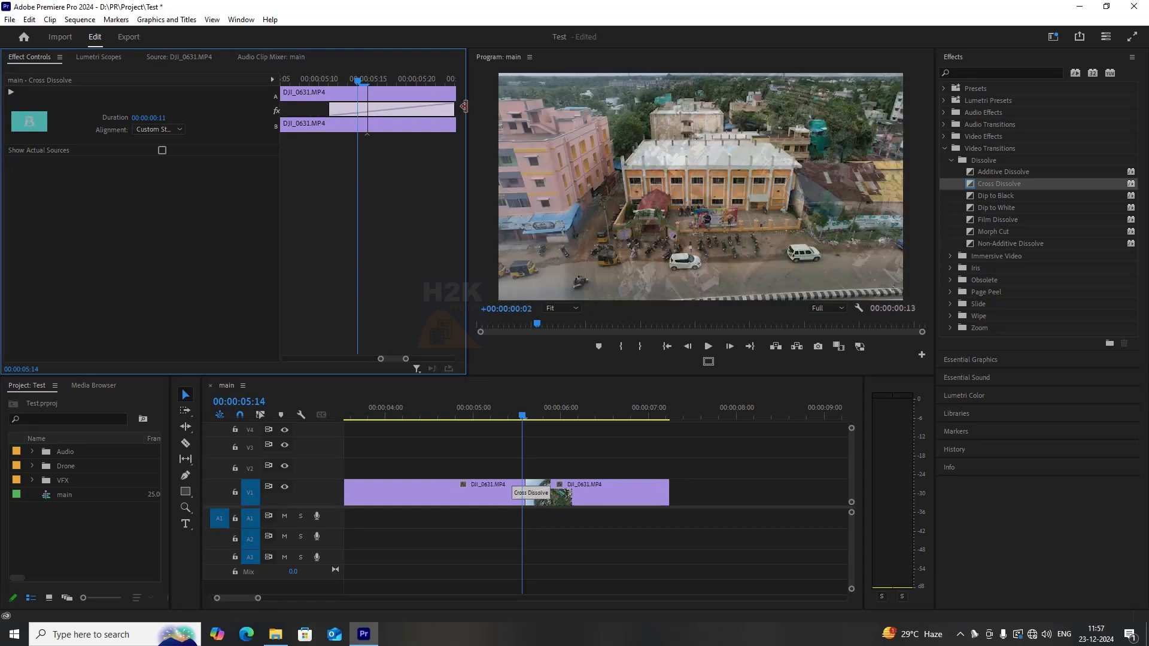
{"action": "left_click_drag", "start_coordinate": [416, 109], "coordinate": [392, 110]}
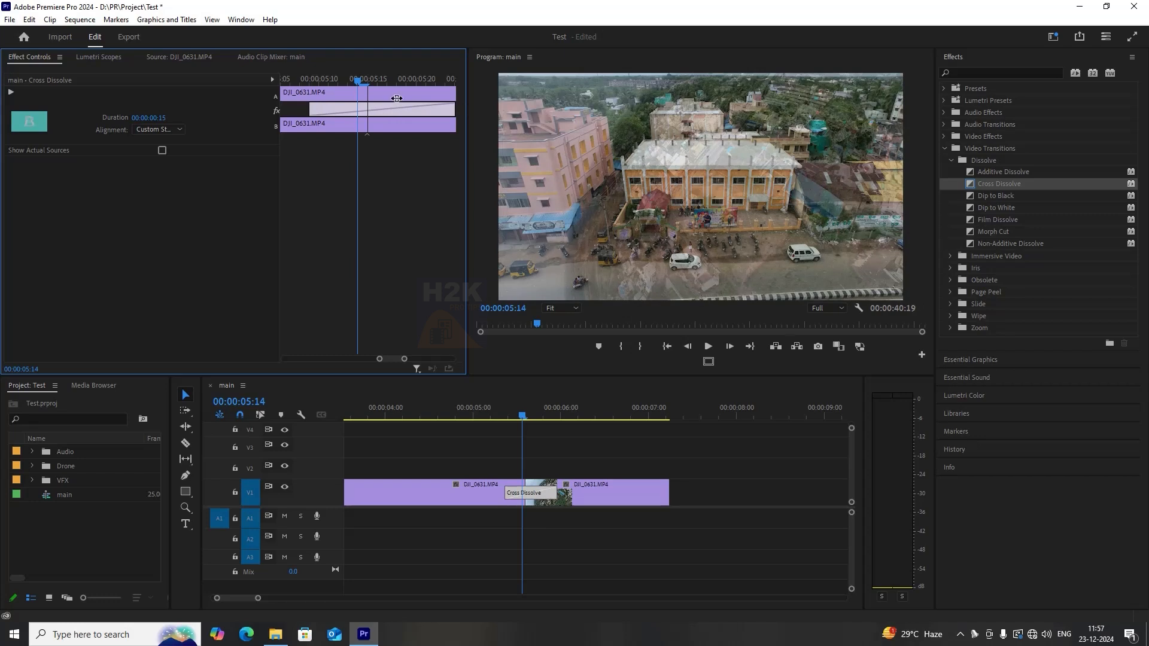
Set the Cross Dissolve's alignment back to Center at Cut.
{"action": "left_click", "coordinate": [162, 122]}
{"action": "left_click", "coordinate": [170, 117]}
{"action": "key", "text": "Return"}
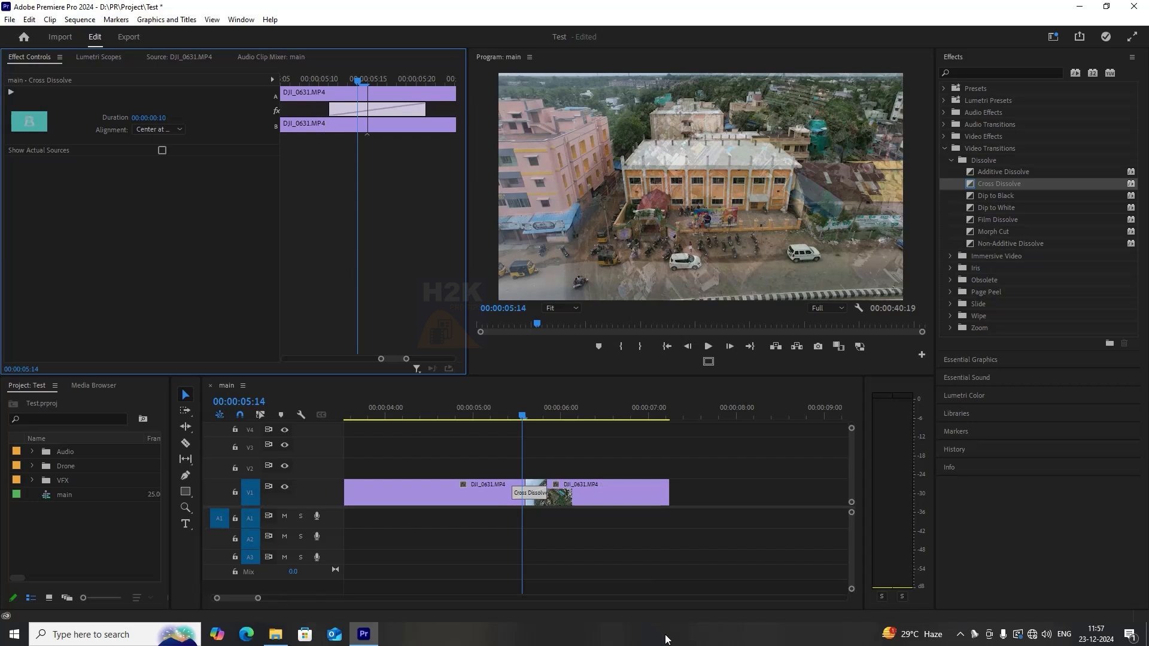
Select the Cross Dissolve transition and delete it.
{"action": "left_click", "coordinate": [549, 466]}
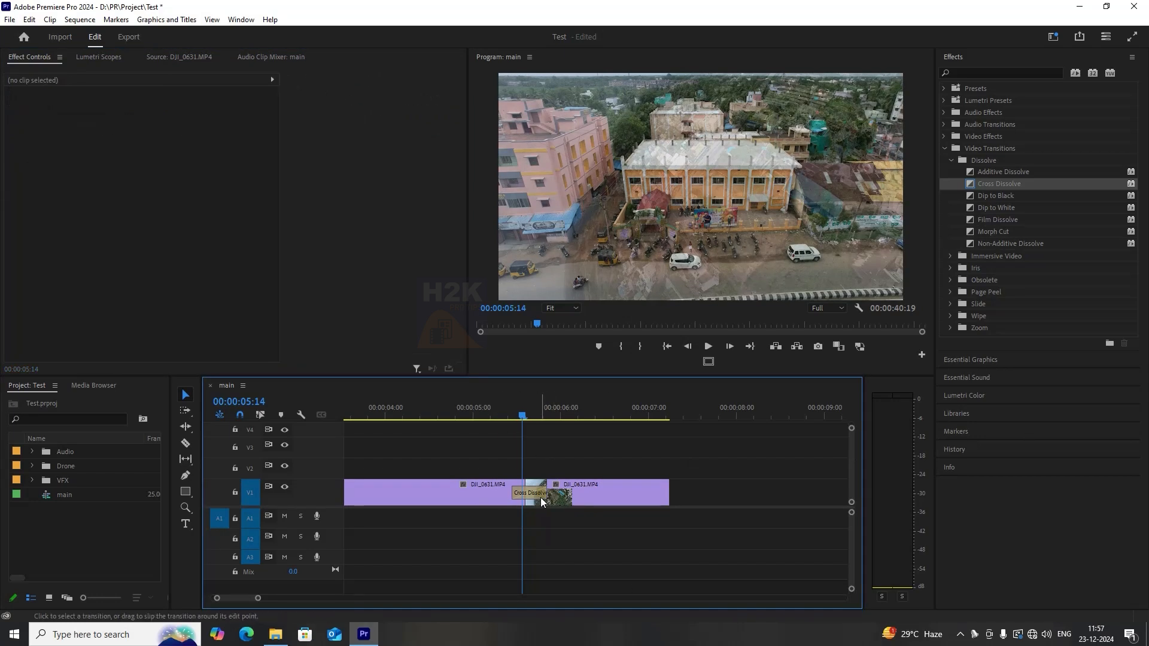
{"action": "left_click", "coordinate": [538, 497]}
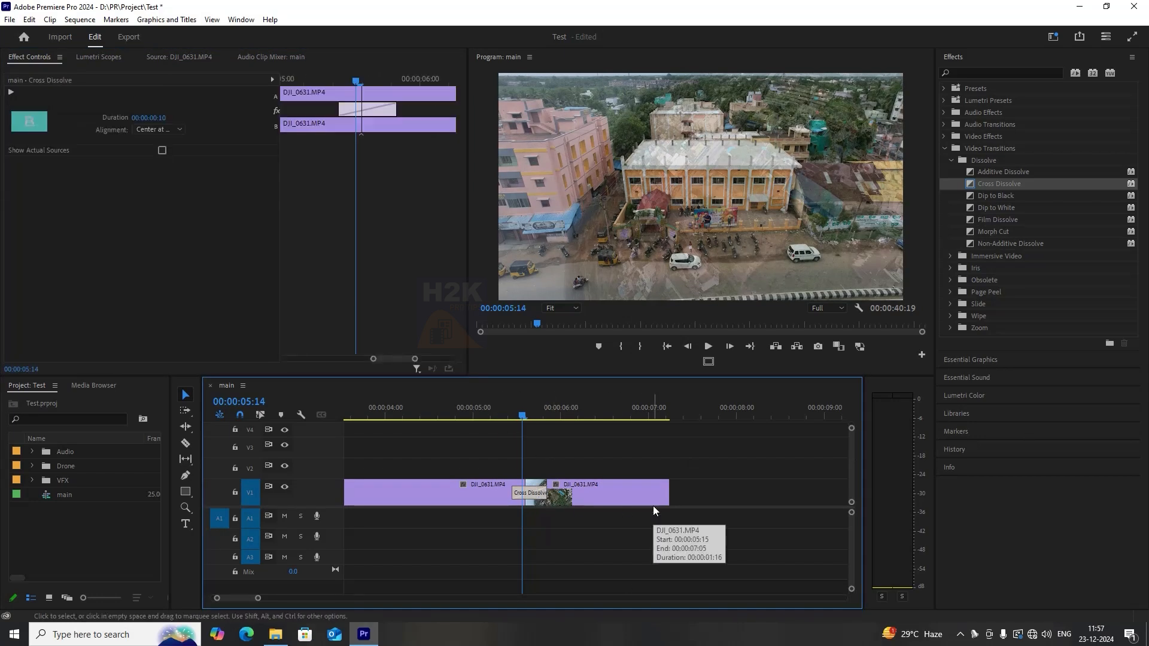
{"action": "key", "text": "Delete"}
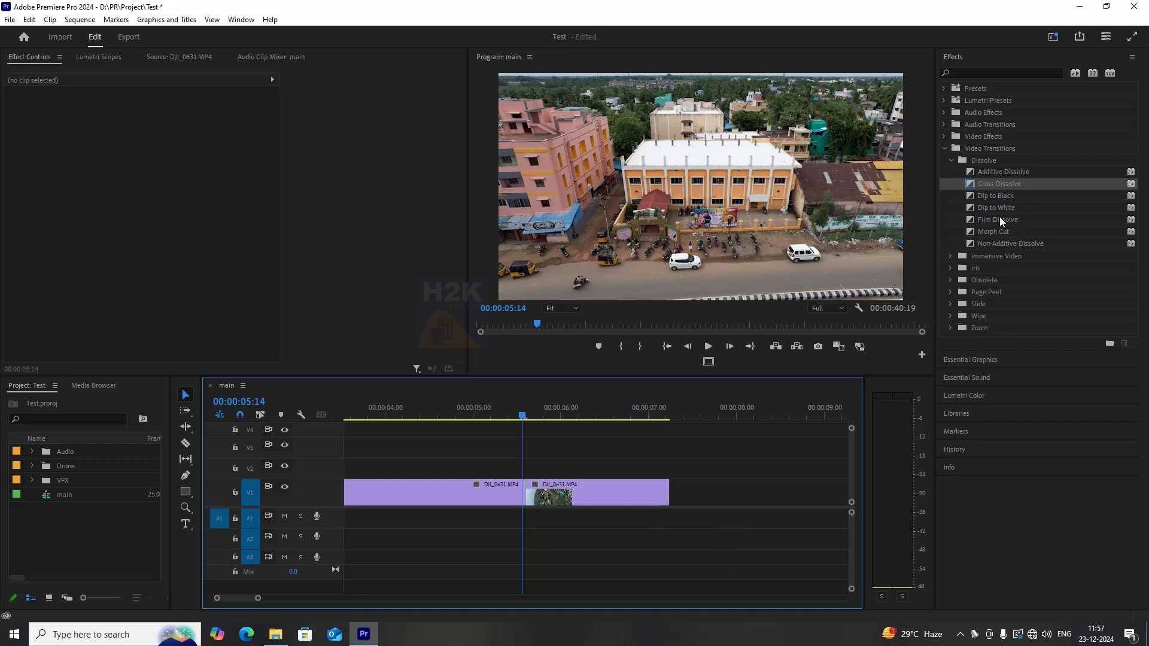
Apply Dip to Black to the edit point between the two clips and play it back.
{"action": "left_click_drag", "start_coordinate": [998, 197], "coordinate": [527, 495]}
{"action": "left_click_drag", "start_coordinate": [501, 416], "coordinate": [449, 415]}
{"action": "key", "text": "space"}
{"action": "left_click", "coordinate": [484, 411]}
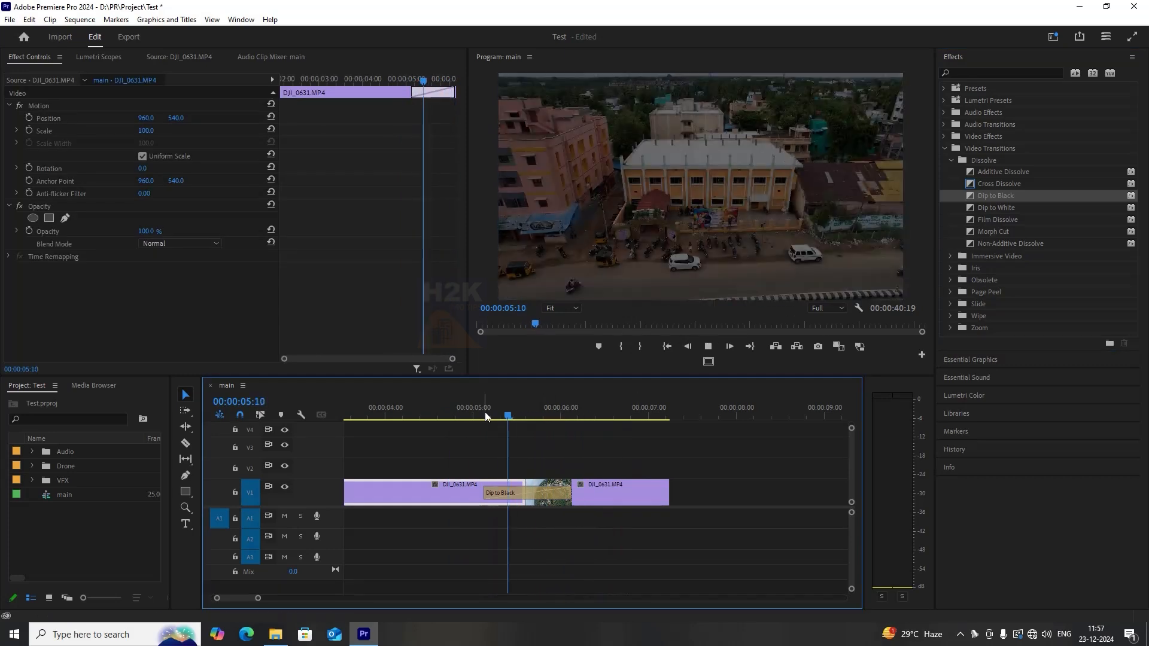
Replace the transition with Dip to White and play it back.
{"action": "left_click", "coordinate": [476, 416]}
{"action": "left_click_drag", "start_coordinate": [997, 208], "coordinate": [567, 494]}
{"action": "key", "text": "space"}
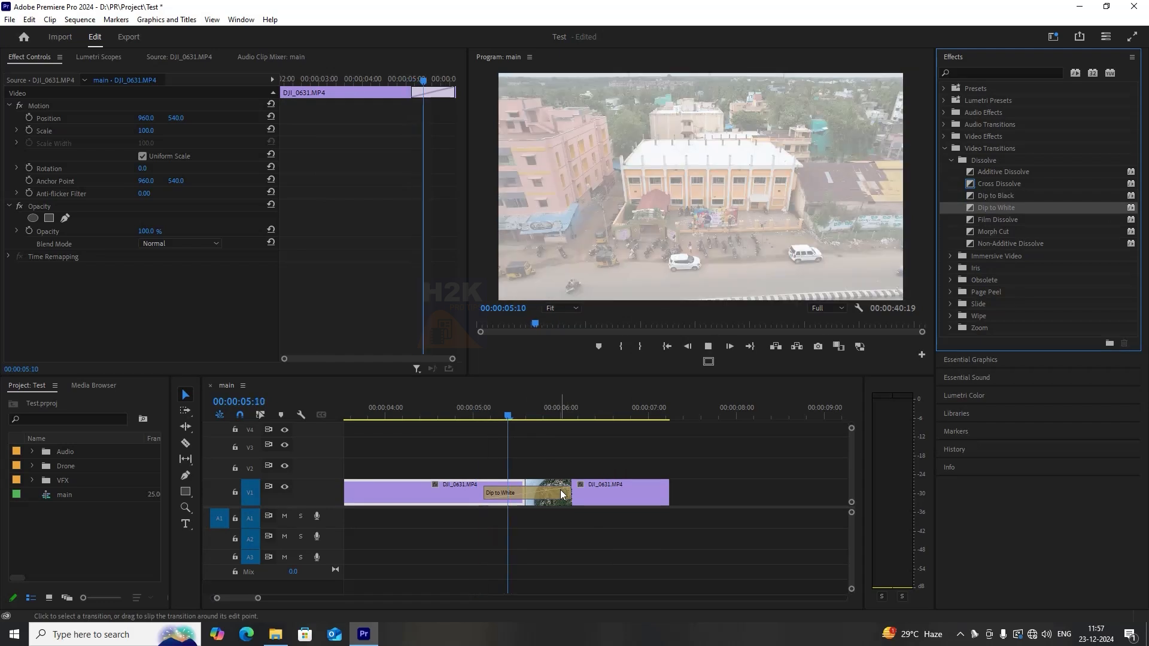
{"action": "left_click", "coordinate": [600, 486]}
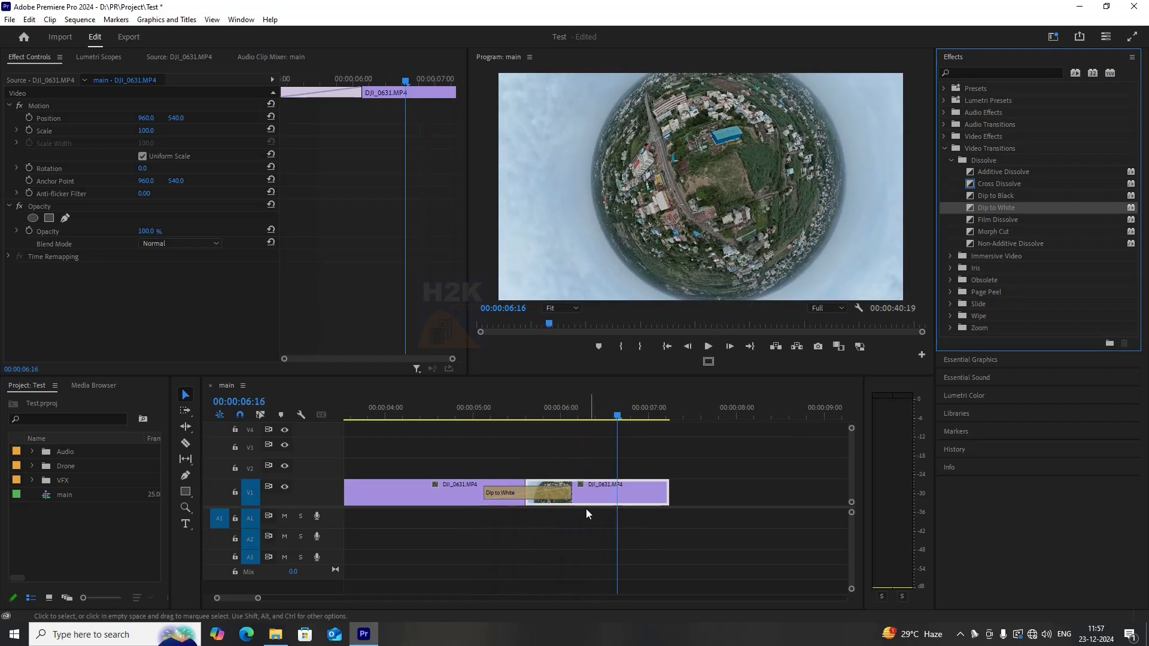
Replace the transition with Non-Additive Dissolve and play it back.
{"action": "left_click_drag", "start_coordinate": [1011, 244], "coordinate": [556, 497]}
{"action": "left_click", "coordinate": [480, 414]}
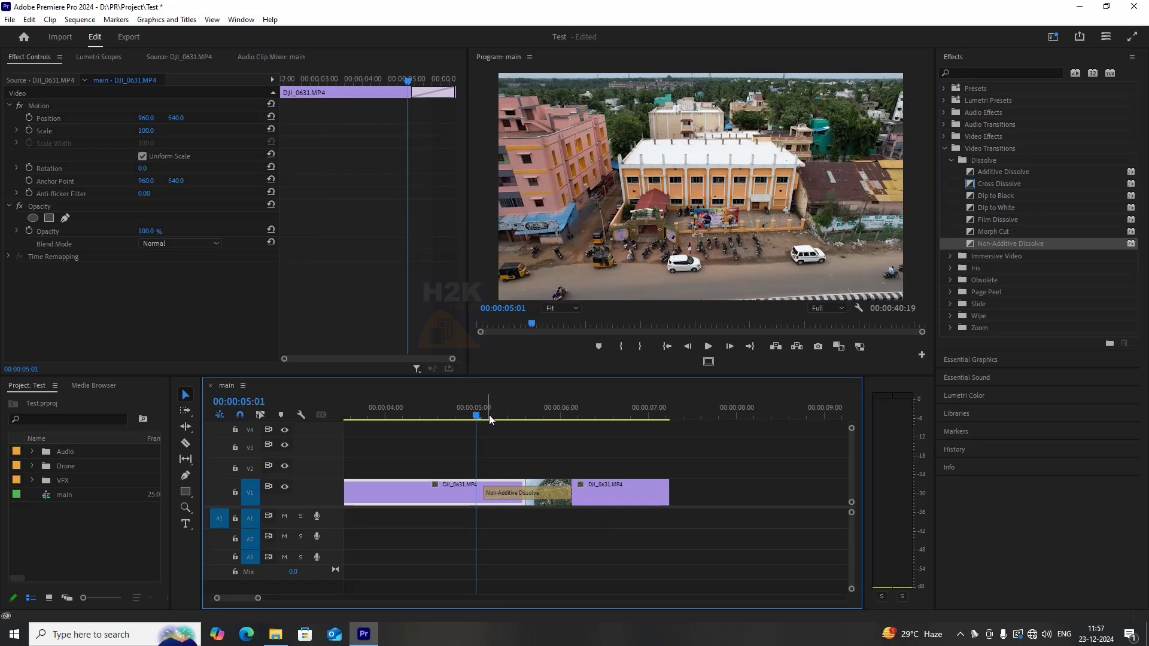
{"action": "key", "text": "space"}
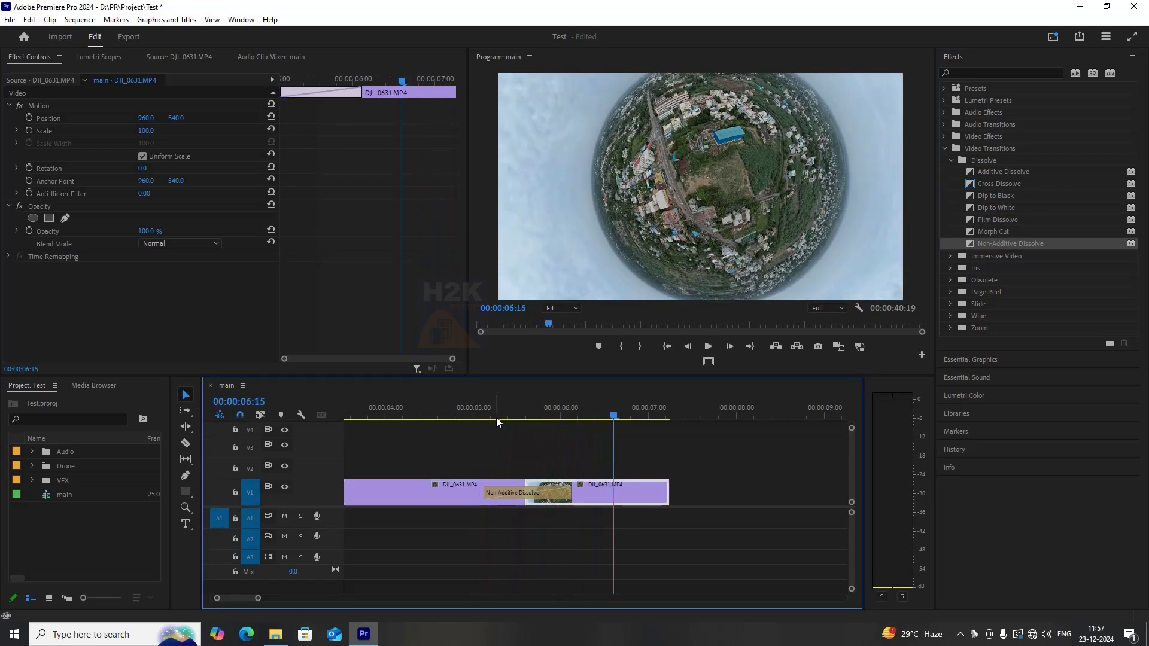
Select the Non-Additive Dissolve transition and delete it.
{"action": "left_click", "coordinate": [495, 415]}
{"action": "left_click", "coordinate": [522, 499]}
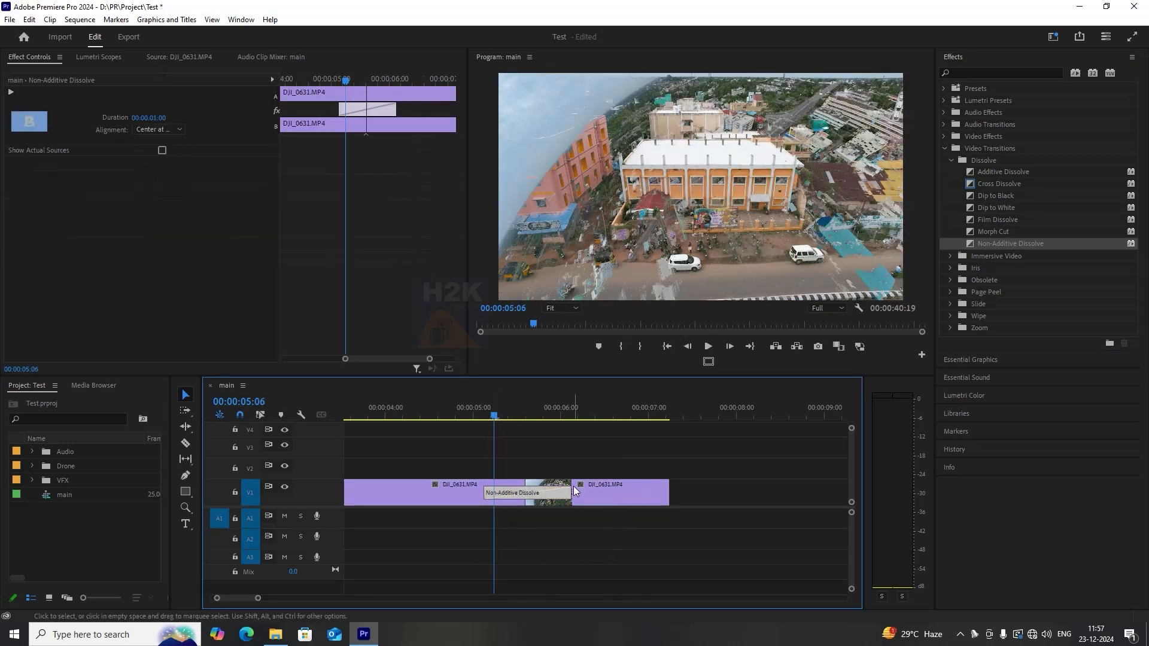
{"action": "key", "text": "Delete"}
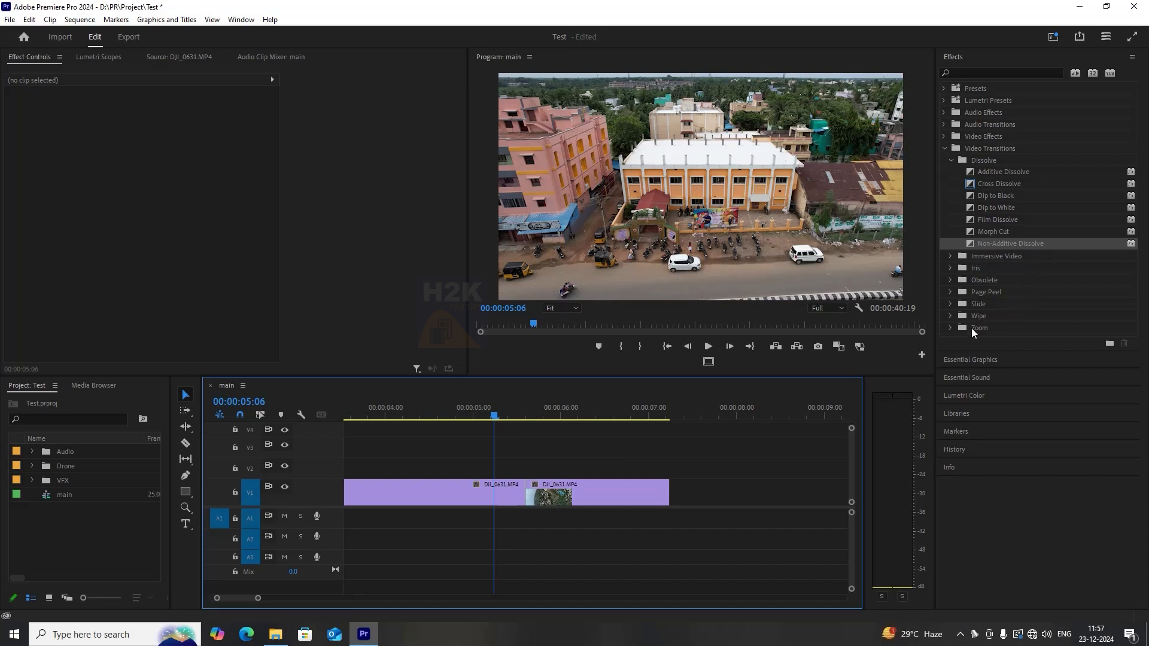
Apply the Barn Doors transition from the Wipe folder to the edit point and play it back.
{"action": "left_click", "coordinate": [950, 315]}
{"action": "scroll", "coordinate": [952, 315], "scroll_direction": "down", "scroll_amount": 2}
{"action": "left_click_drag", "start_coordinate": [1017, 284], "coordinate": [533, 499]}
{"action": "key", "text": "space"}
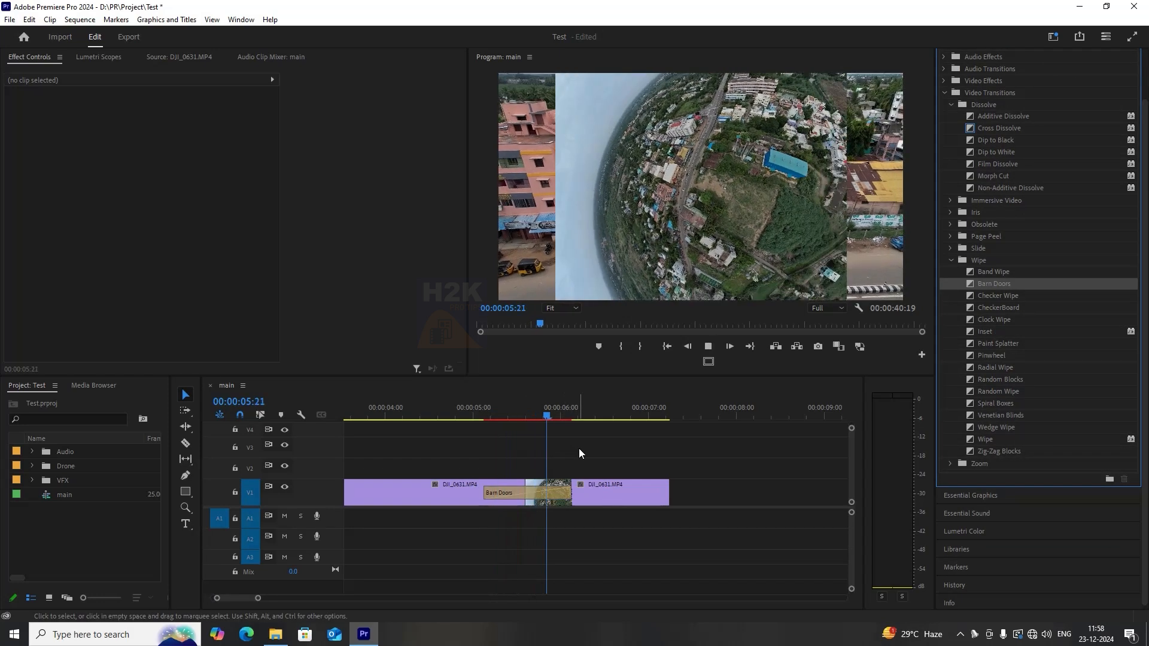
Inspect the Barn Doors settings in Effect Controls and play the transition.
{"action": "left_click", "coordinate": [545, 415]}
{"action": "left_click", "coordinate": [544, 494]}
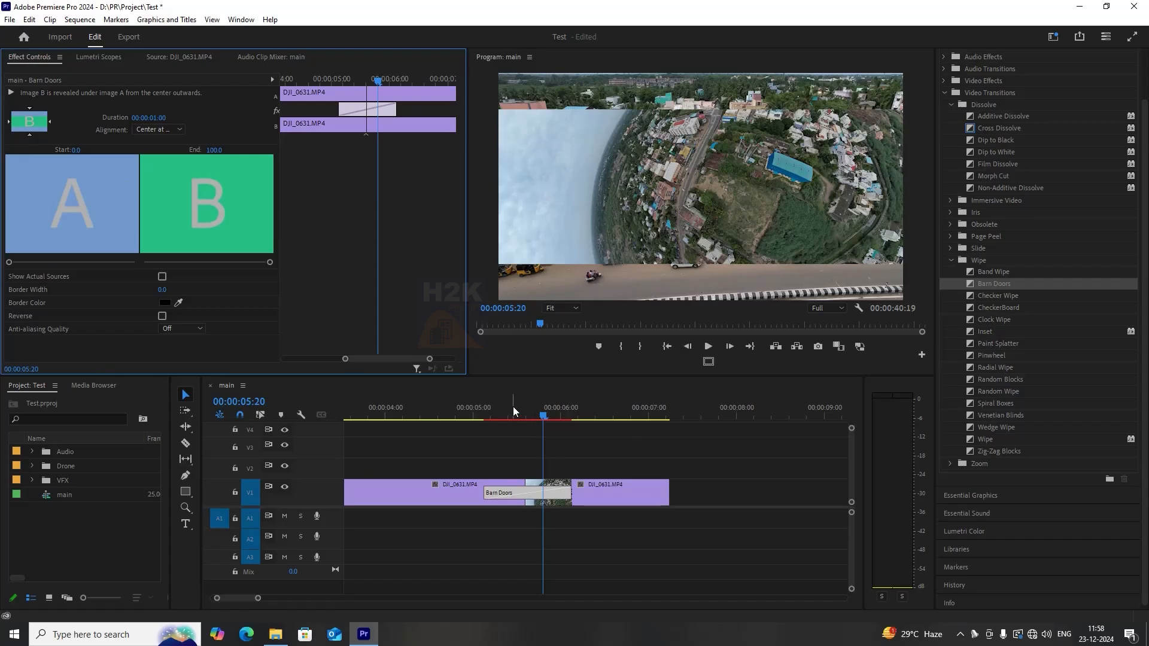
{"action": "left_click", "coordinate": [487, 412]}
{"action": "key", "text": "space"}
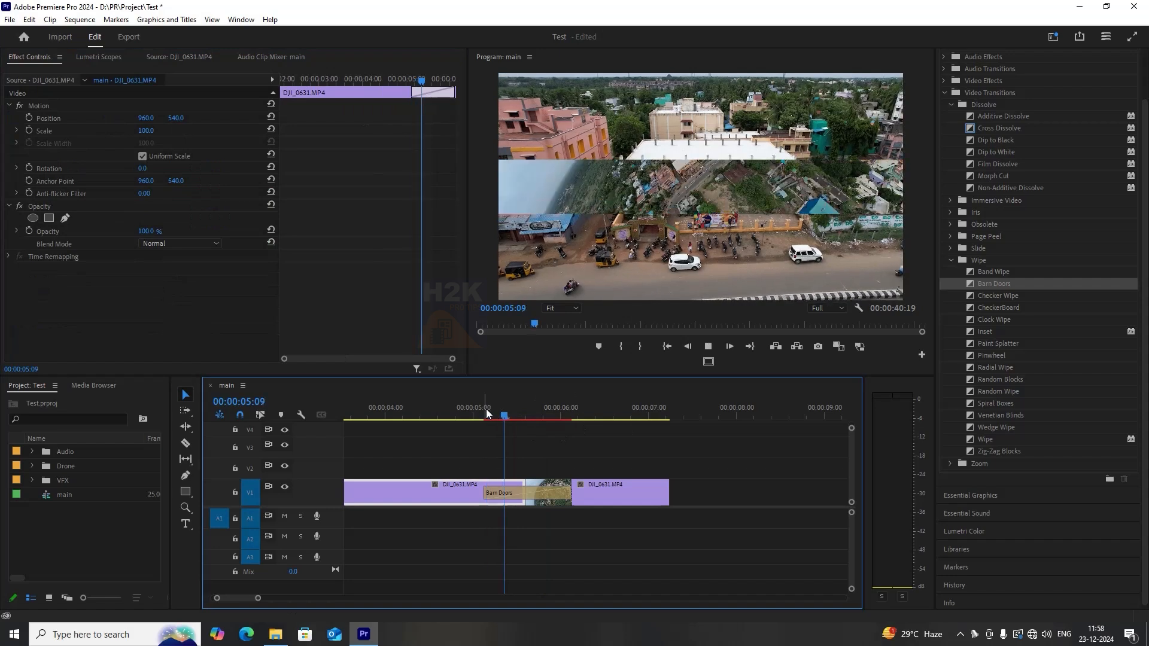
{"action": "key", "text": "space"}
Select the Barn Doors transition and delete it.
{"action": "left_click", "coordinate": [473, 413]}
{"action": "mouse_move", "coordinate": [490, 413]}
{"action": "left_mouse_down"}
{"action": "mouse_move", "coordinate": [570, 429]}
{"action": "mouse_move", "coordinate": [506, 417]}
{"action": "mouse_move", "coordinate": [549, 418]}
{"action": "mouse_move", "coordinate": [531, 406]}
{"action": "mouse_move", "coordinate": [508, 417]}
{"action": "left_mouse_up"}
{"action": "left_click", "coordinate": [525, 417]}
{"action": "left_click", "coordinate": [549, 495]}
{"action": "key", "text": "Delete"}
Apply the Basic 3D effect from Video Effects > Perspective to the first DJI_0631.MP4 clip on V1.
{"action": "scroll", "coordinate": [1059, 172], "scroll_direction": "up", "scroll_amount": 2}
{"action": "left_click", "coordinate": [952, 161]}
{"action": "left_click", "coordinate": [945, 148]}
{"action": "left_click", "coordinate": [944, 137]}
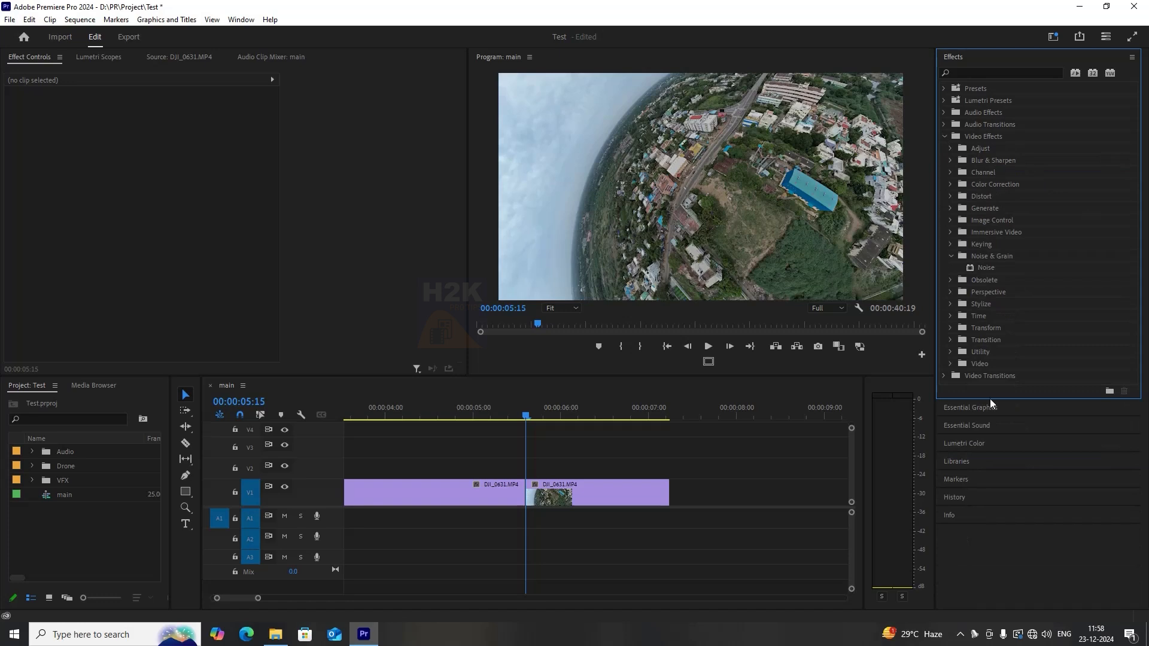
{"action": "left_click", "coordinate": [991, 268]}
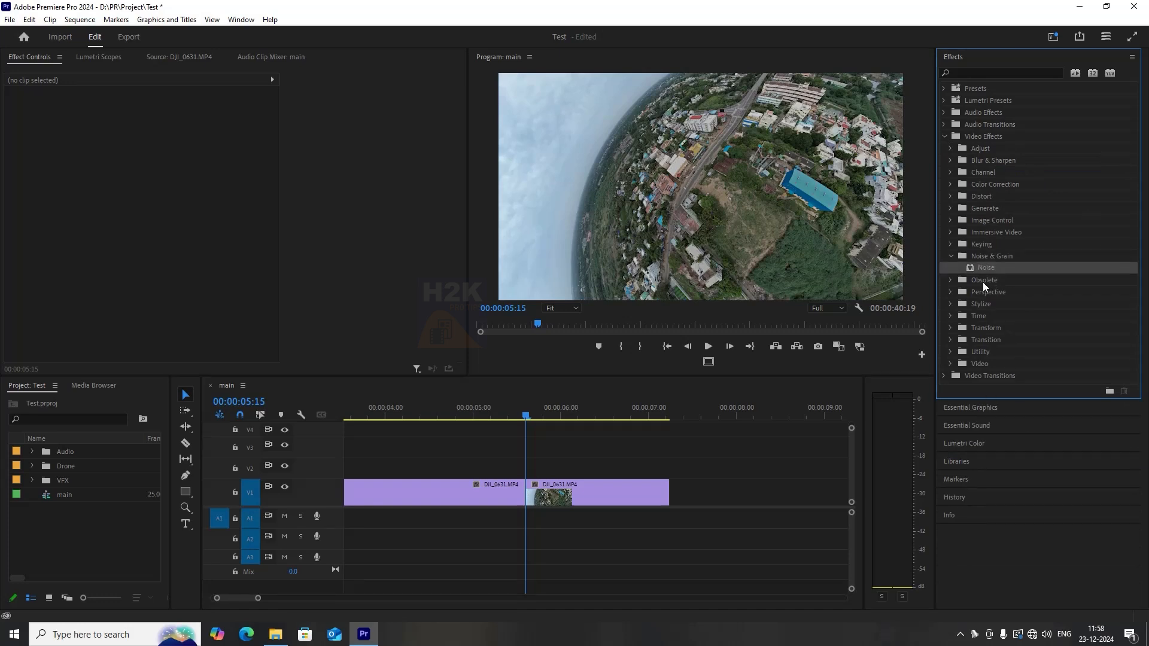
{"action": "left_click", "coordinate": [951, 292]}
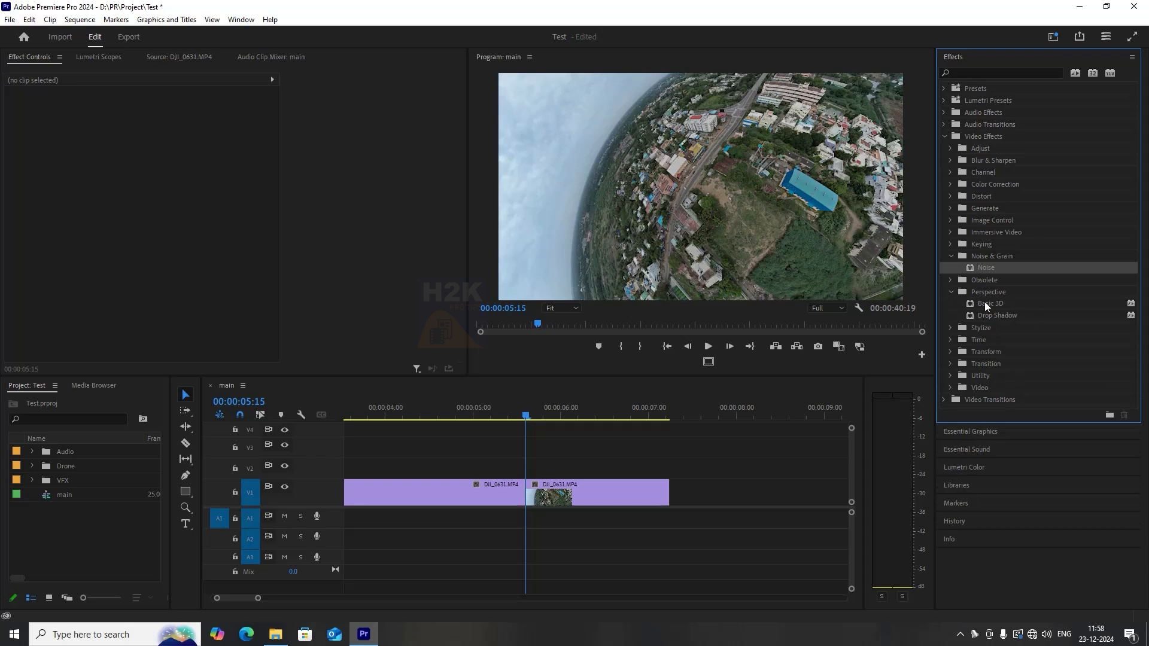
{"action": "left_click", "coordinate": [1003, 303]}
{"action": "left_click_drag", "start_coordinate": [1001, 303], "coordinate": [477, 495]}
{"action": "left_click", "coordinate": [438, 409]}
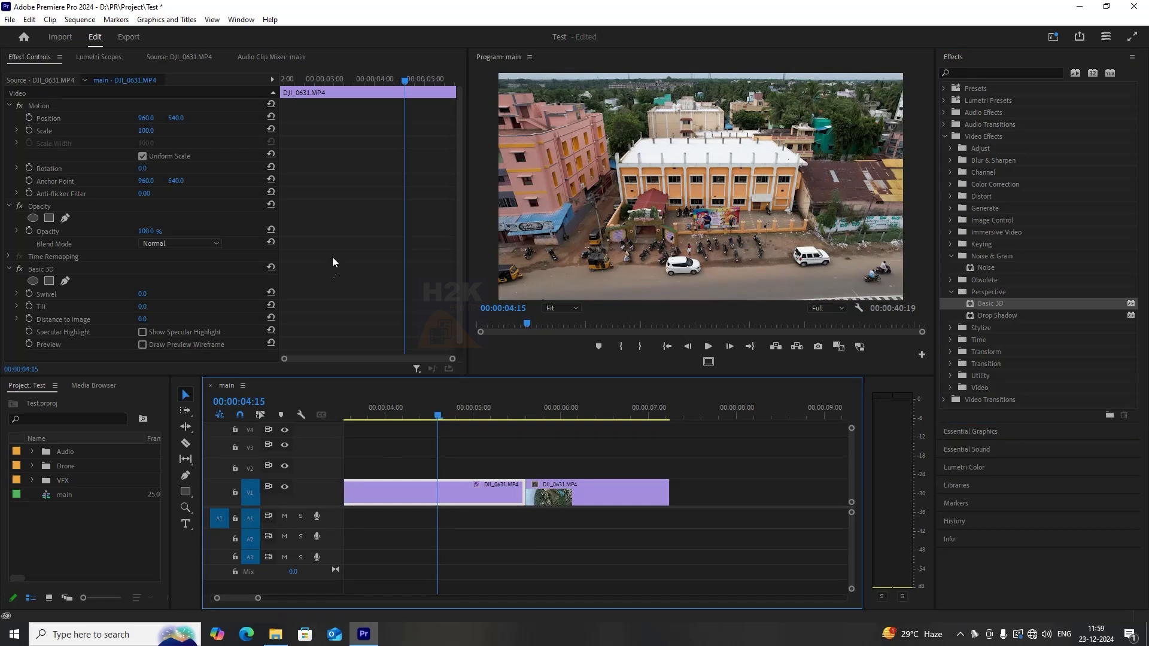
Set the Basic 3D effect's Swivel to 30°, Tilt to 1° and Distance to Image to 27.
{"action": "scroll", "coordinate": [356, 220], "scroll_direction": "down", "scroll_amount": 1}
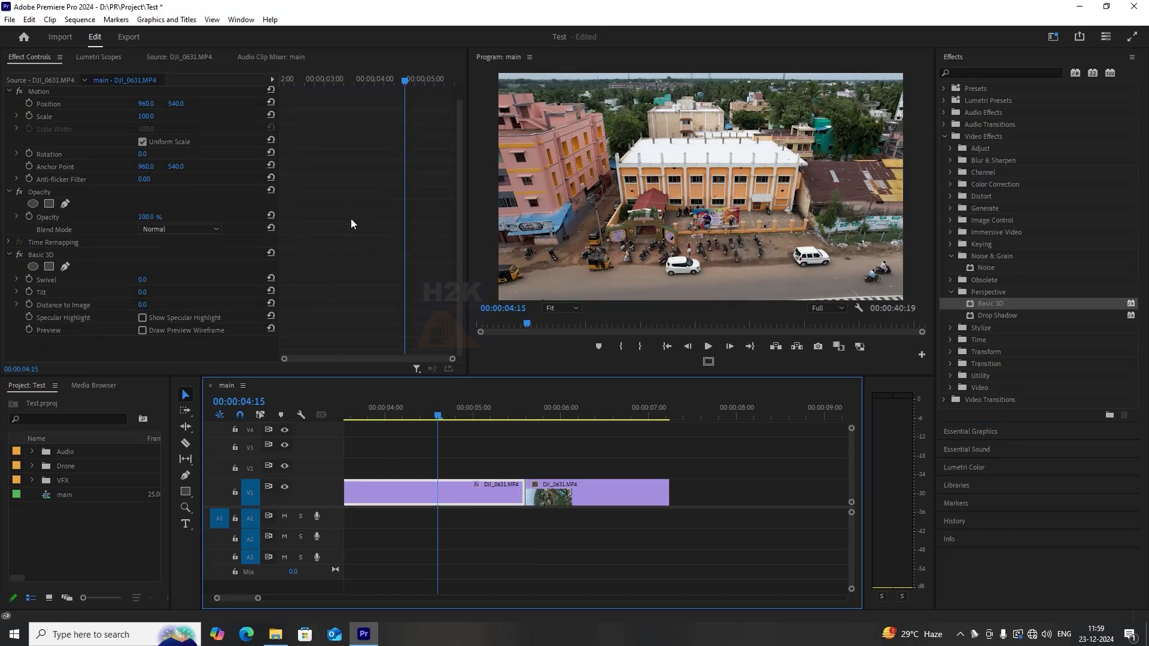
{"action": "left_click", "coordinate": [47, 257]}
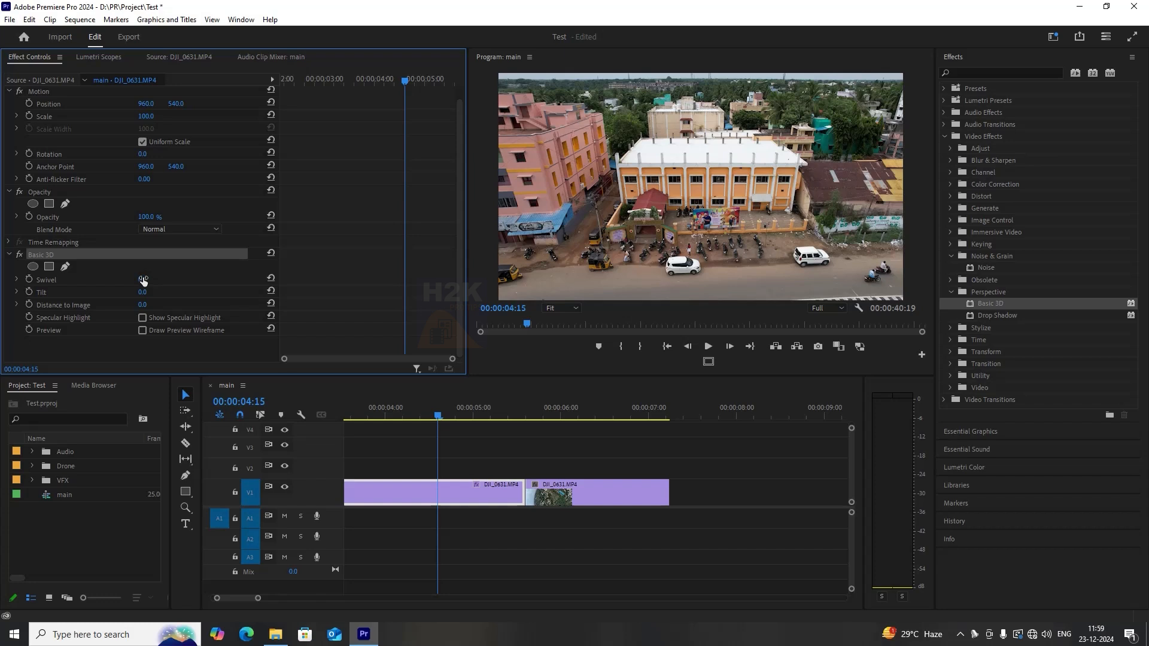
{"action": "mouse_move", "coordinate": [142, 294]}
{"action": "left_mouse_down"}
{"action": "mouse_move", "coordinate": [148, 316]}
{"action": "mouse_move", "coordinate": [155, 282]}
{"action": "mouse_move", "coordinate": [165, 282]}
{"action": "mouse_move", "coordinate": [129, 293]}
{"action": "left_mouse_up"}
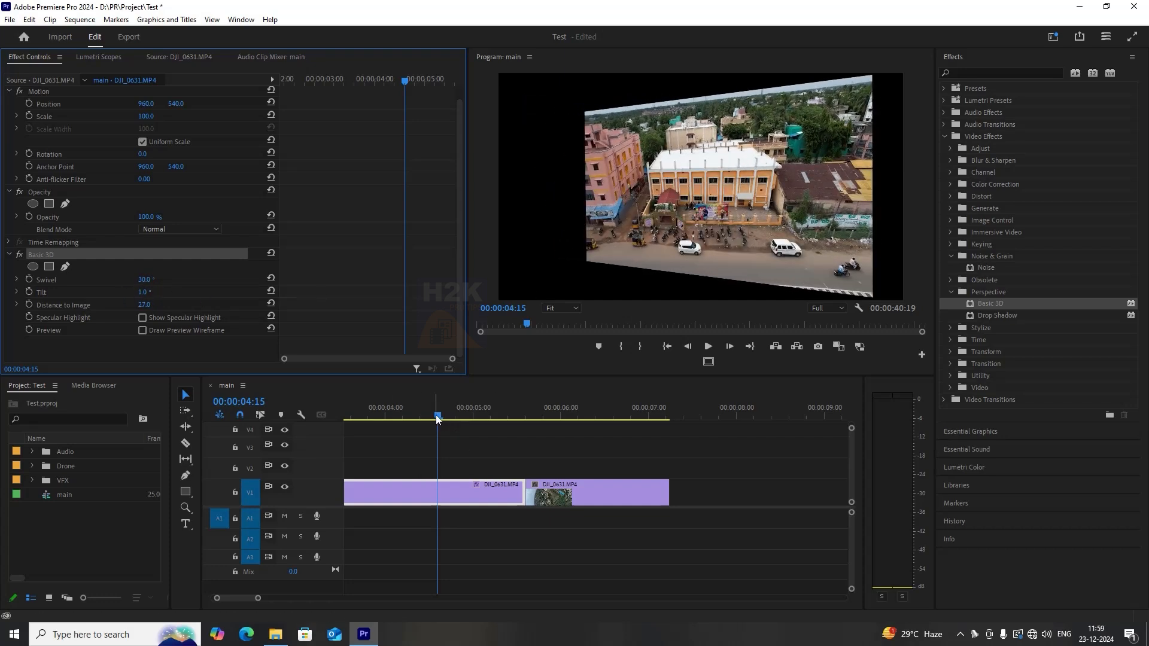
Scale the clip up to 178 in Motion and scrub the playhead to preview it.
{"action": "left_click_drag", "start_coordinate": [146, 119], "coordinate": [192, 118]}
{"action": "mouse_move", "coordinate": [437, 415]}
{"action": "left_mouse_down"}
{"action": "mouse_move", "coordinate": [471, 413]}
{"action": "mouse_move", "coordinate": [449, 414]}
{"action": "left_mouse_up"}
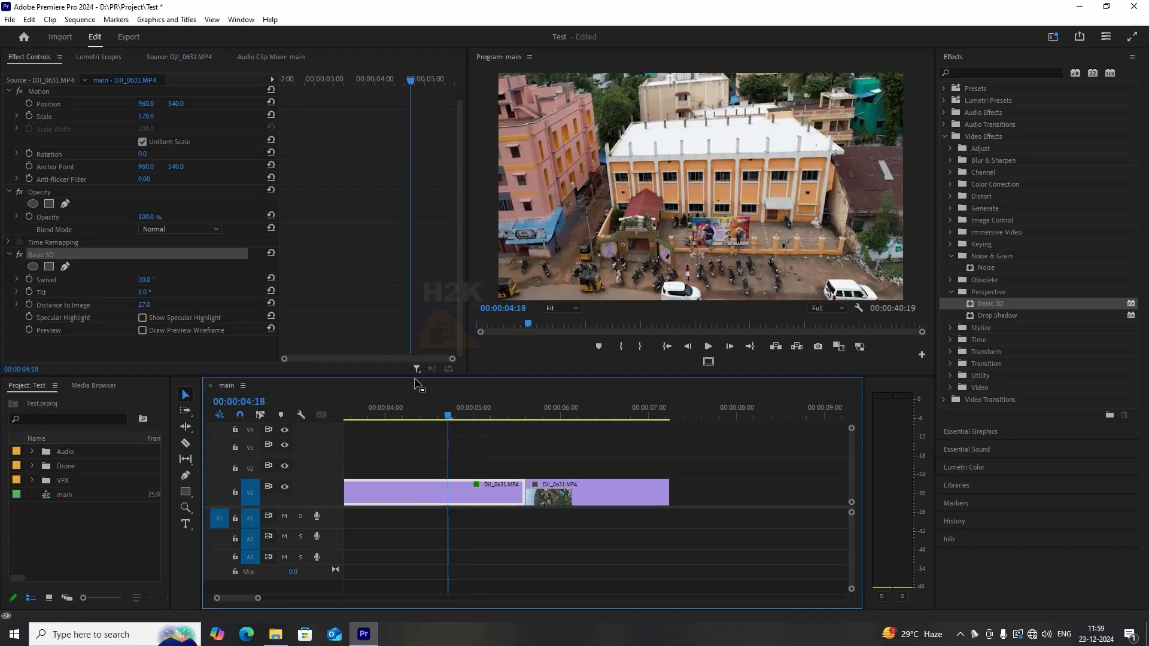
Toggle the Basic 3D effect off and on to compare, and delete it from the clip.
{"action": "left_click", "coordinate": [19, 256]}
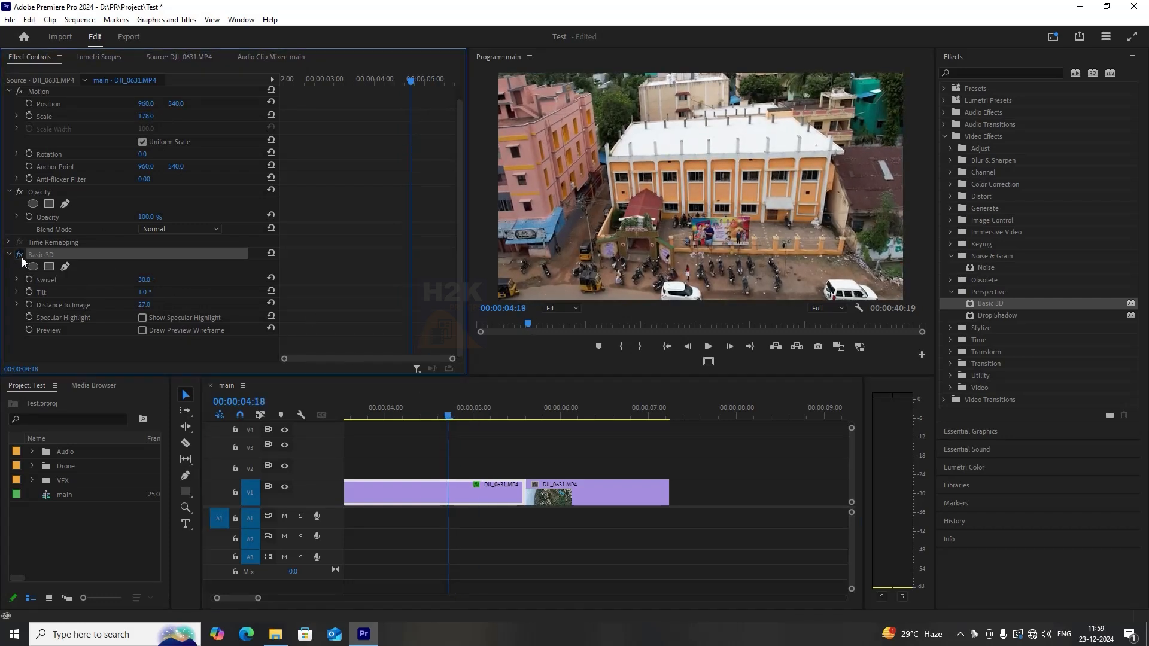
{"action": "left_click", "coordinate": [20, 256]}
{"action": "left_click", "coordinate": [19, 256]}
{"action": "left_click", "coordinate": [19, 256]}
{"action": "left_click_drag", "start_coordinate": [452, 413], "coordinate": [403, 414]}
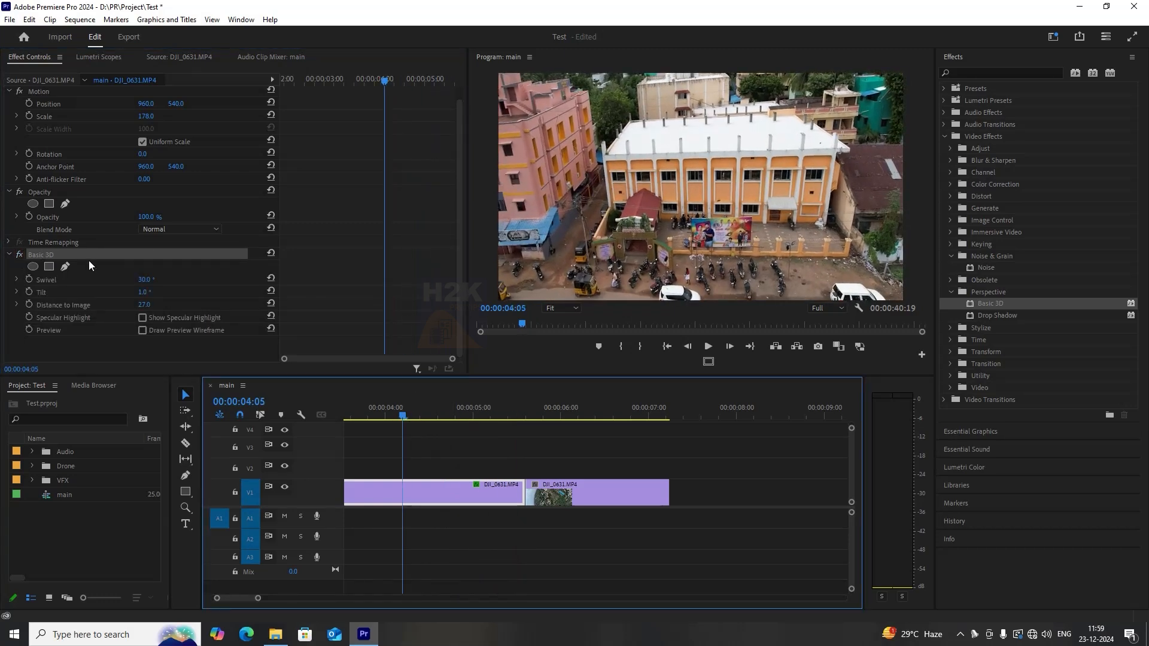
{"action": "left_click", "coordinate": [52, 269]}
{"action": "key", "text": "Delete"}
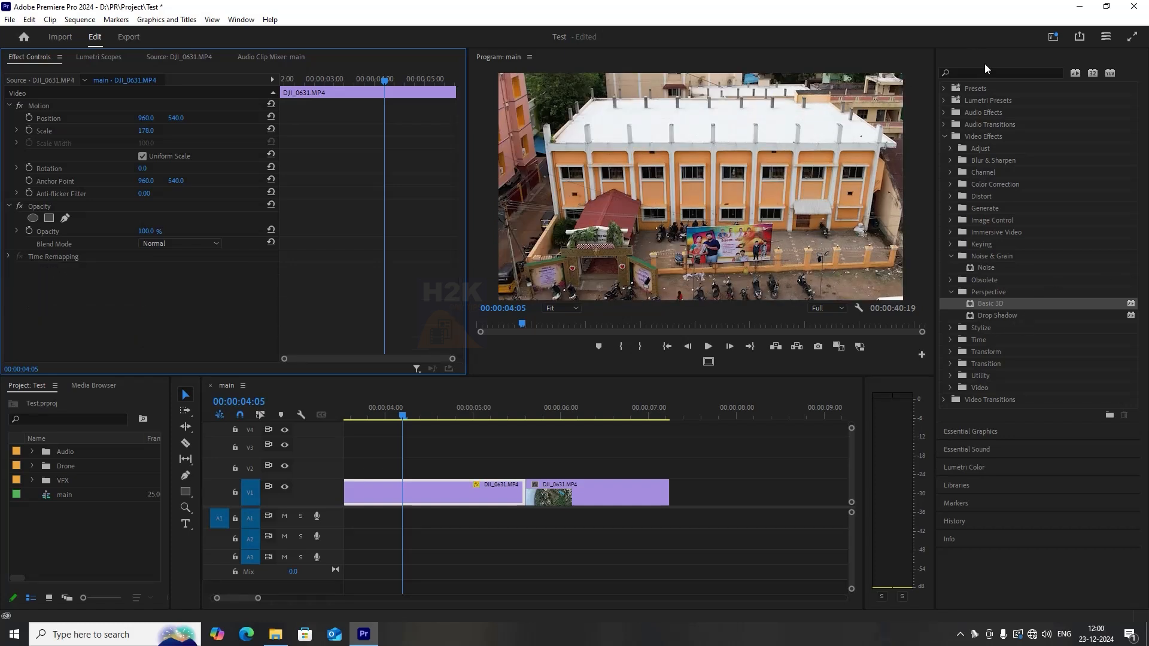
Apply the Mirror effect from the Distort folder to the clip and adjust its Reflection Angle while scrubbing.
{"action": "left_click", "coordinate": [951, 196]}
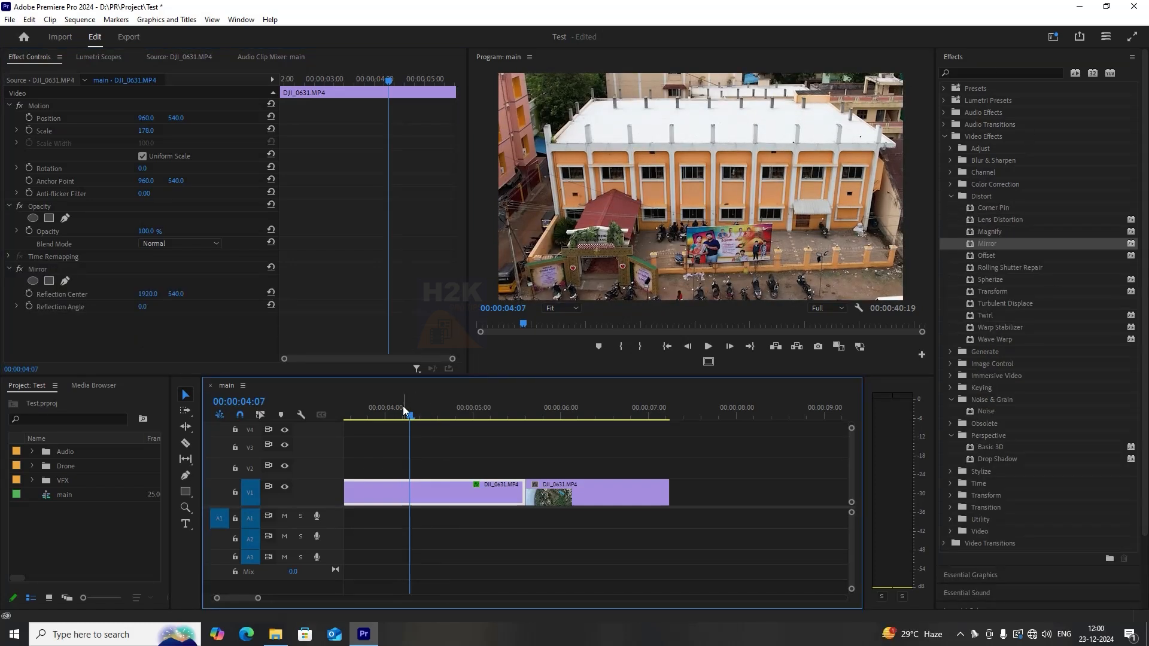
{"action": "left_click_drag", "start_coordinate": [143, 309], "coordinate": [200, 316]}
{"action": "left_click_drag", "start_coordinate": [410, 419], "coordinate": [377, 419]}
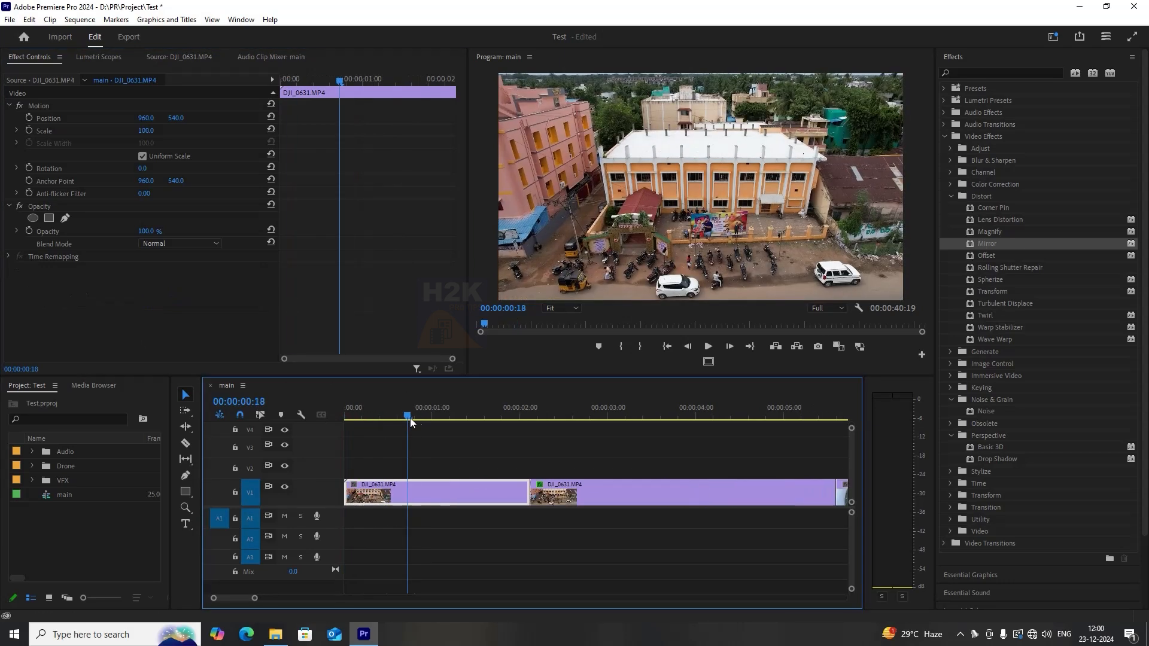
{"action": "left_click_drag", "start_coordinate": [410, 418], "coordinate": [730, 443]}
{"action": "scroll", "coordinate": [659, 458], "scroll_direction": "down", "scroll_amount": 5}
{"action": "scroll", "coordinate": [497, 438], "scroll_direction": "up", "scroll_amount": 4}
{"action": "left_click_drag", "start_coordinate": [405, 407], "coordinate": [559, 435]}
{"action": "left_click_drag", "start_coordinate": [176, 294], "coordinate": [303, 336]}
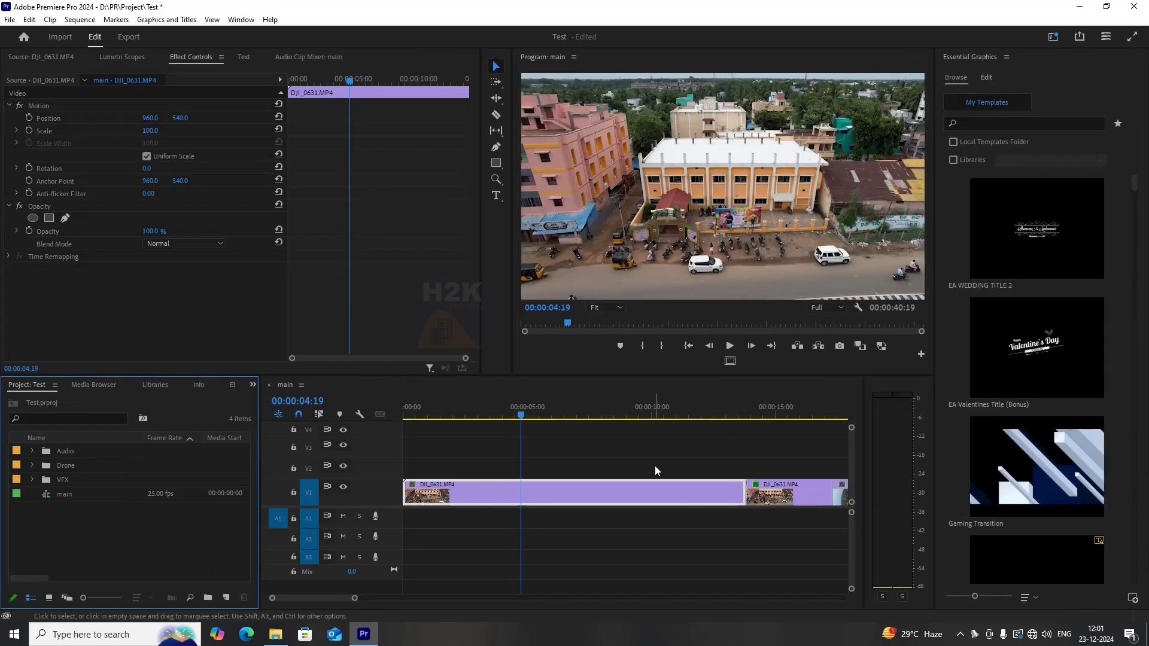
Create a text title reading REELS_24 in the program monitor with the Type tool.
{"action": "left_click", "coordinate": [1053, 36]}
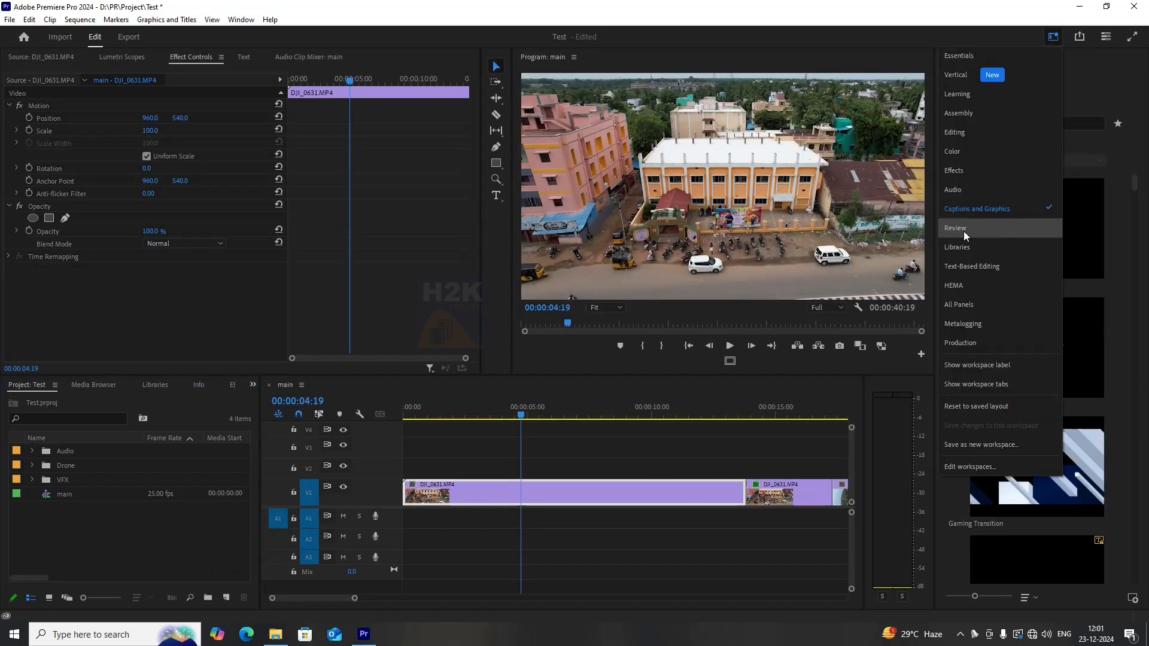
{"action": "left_click", "coordinate": [581, 451]}
{"action": "left_click", "coordinate": [541, 482]}
{"action": "left_click_drag", "start_coordinate": [533, 422], "coordinate": [581, 413]}
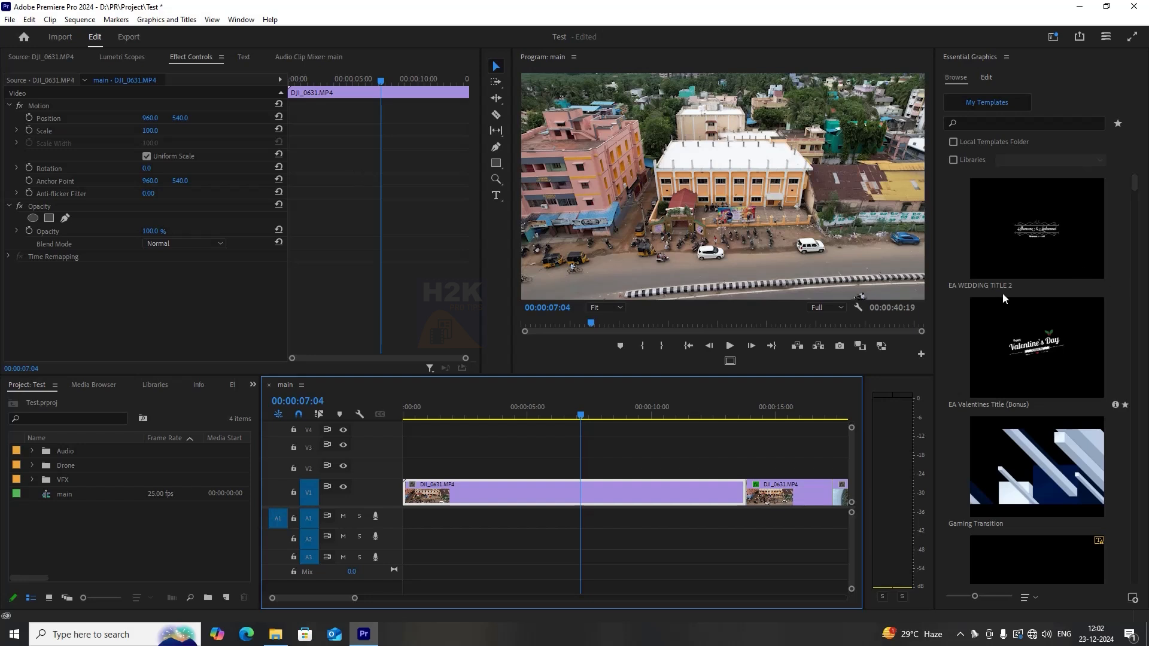
{"action": "left_click", "coordinate": [496, 199]}
{"action": "left_click", "coordinate": [661, 275]}
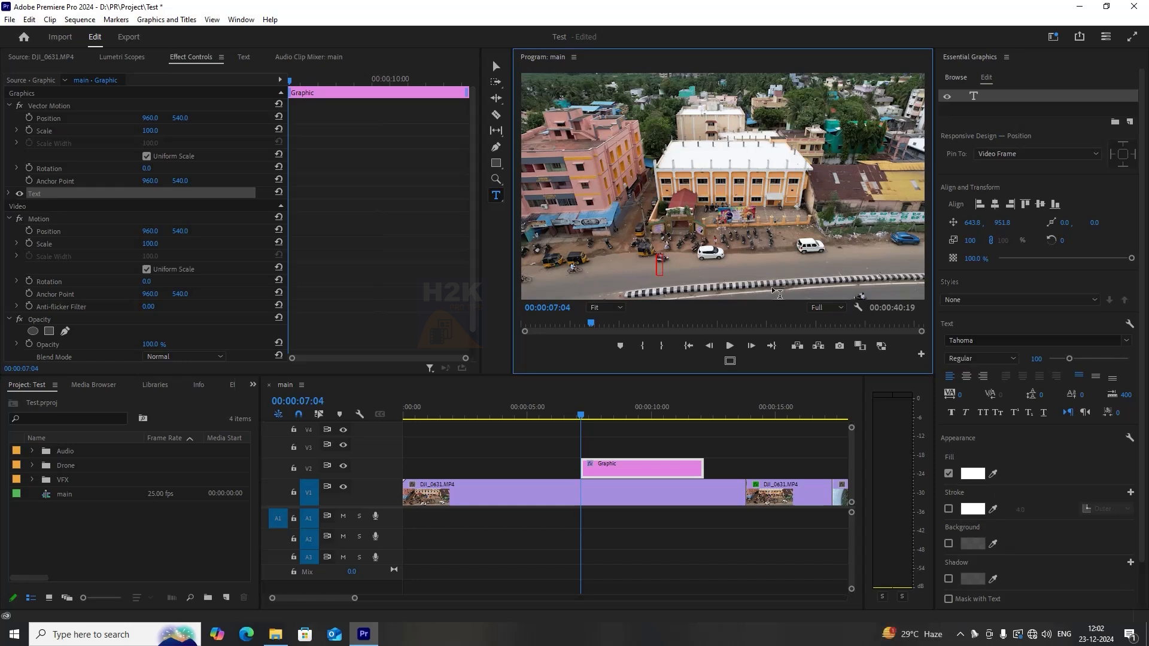
{"action": "left_click_drag", "start_coordinate": [581, 414], "coordinate": [615, 422]}
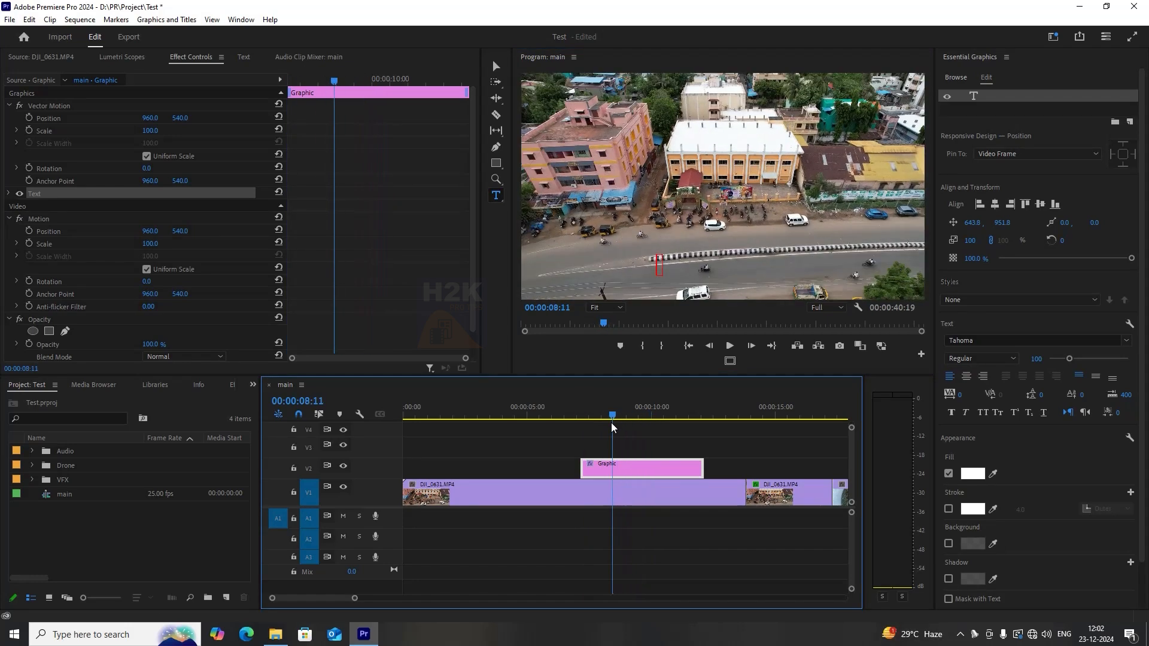
{"action": "left_click", "coordinate": [670, 257]}
{"action": "type", "text": "RE"}
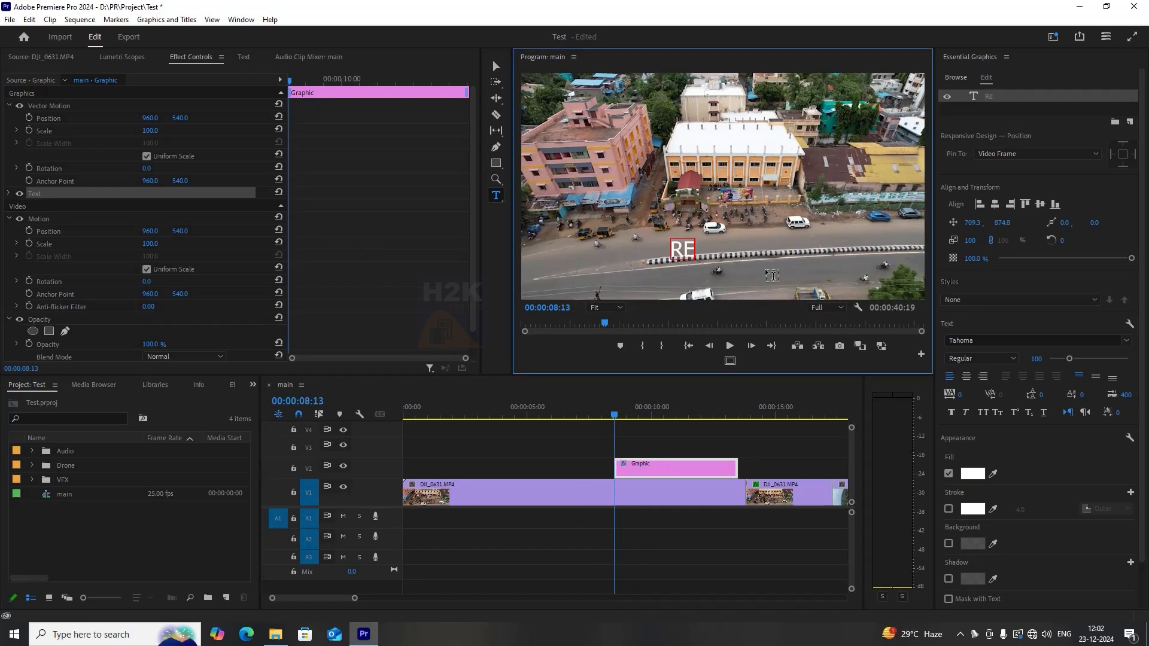
{"action": "type", "text": "ELS_24"}
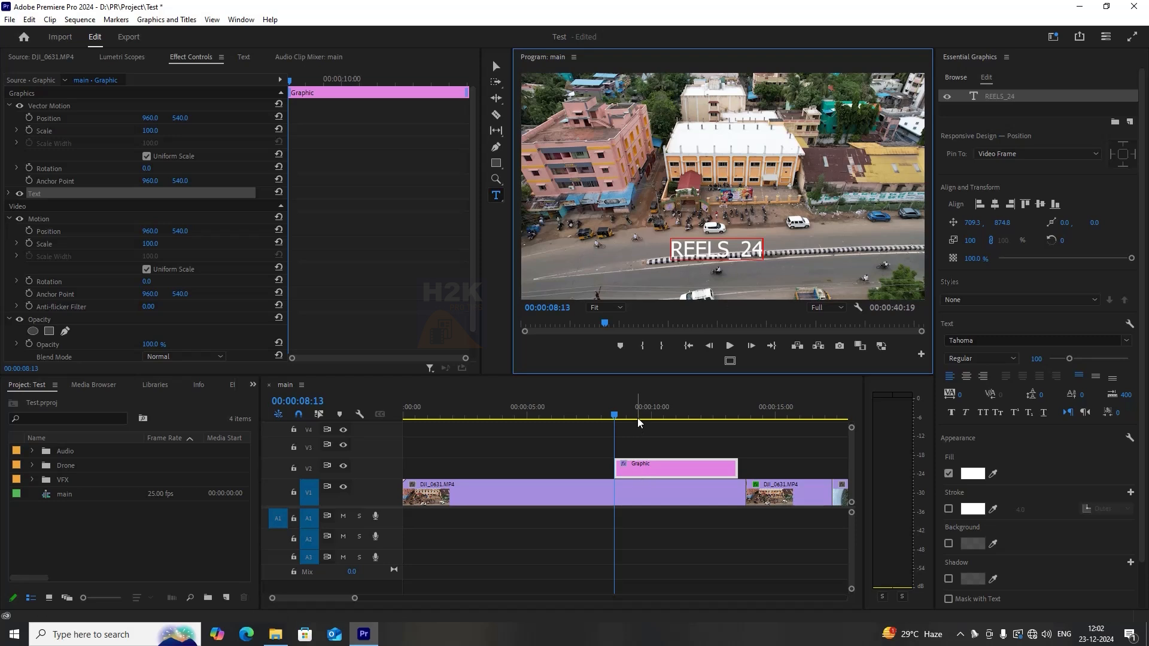
Select all of the title text and increase its font size to 208.
{"action": "left_click", "coordinate": [657, 412]}
{"action": "left_click", "coordinate": [728, 245]}
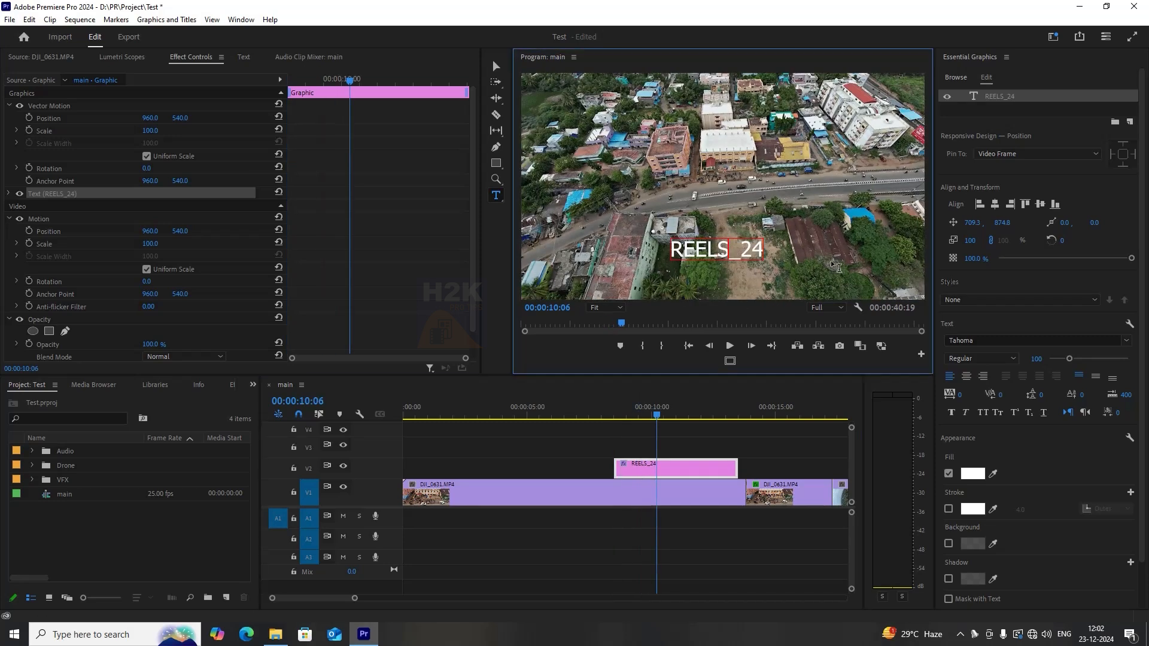
{"action": "key", "text": "ctrl+a"}
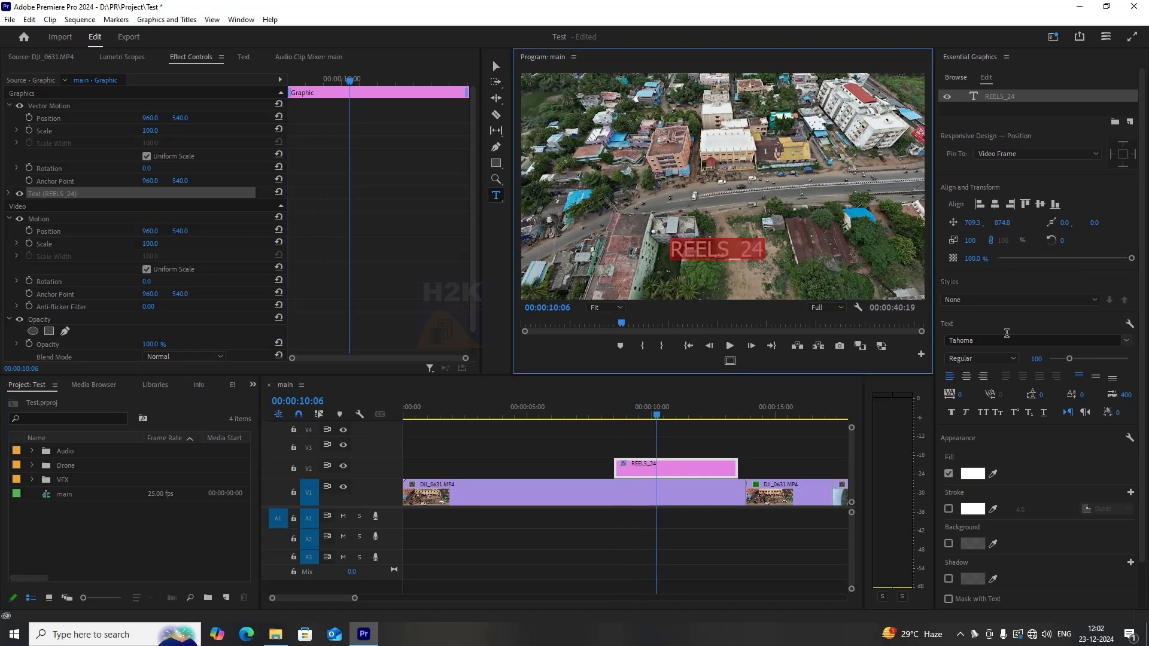
{"action": "left_click_drag", "start_coordinate": [1069, 358], "coordinate": [1092, 359]}
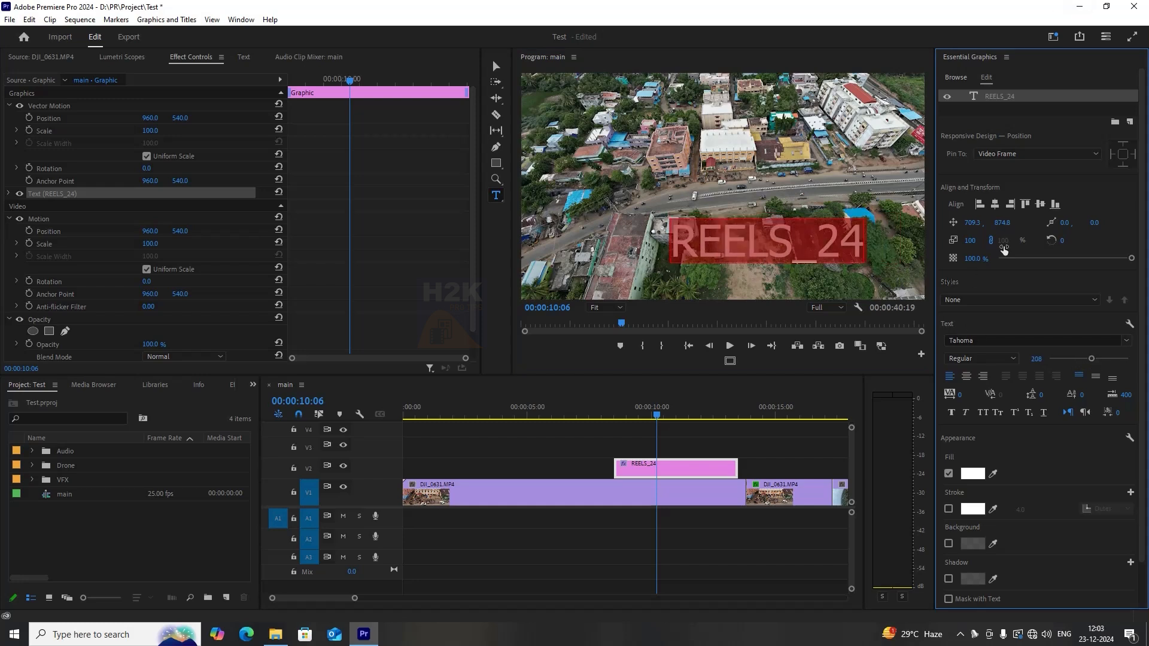
Align and position the title within the frame and set its scale to 130%.
{"action": "left_click", "coordinate": [995, 205]}
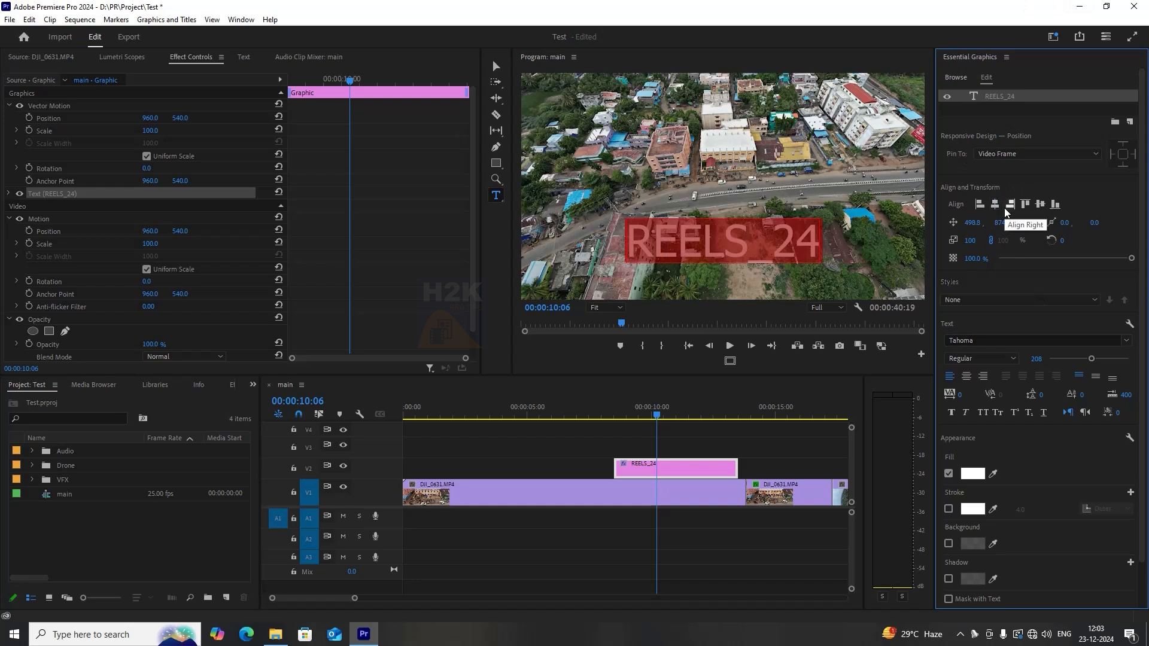
{"action": "left_click", "coordinate": [1040, 206]}
{"action": "left_click_drag", "start_coordinate": [974, 225], "coordinate": [990, 243]}
{"action": "mouse_move", "coordinate": [1063, 241]}
{"action": "left_mouse_down"}
{"action": "mouse_move", "coordinate": [1053, 242]}
{"action": "mouse_move", "coordinate": [1062, 242]}
{"action": "left_mouse_up"}
{"action": "left_click_drag", "start_coordinate": [1012, 259], "coordinate": [1132, 259]}
{"action": "left_click", "coordinate": [983, 375]}
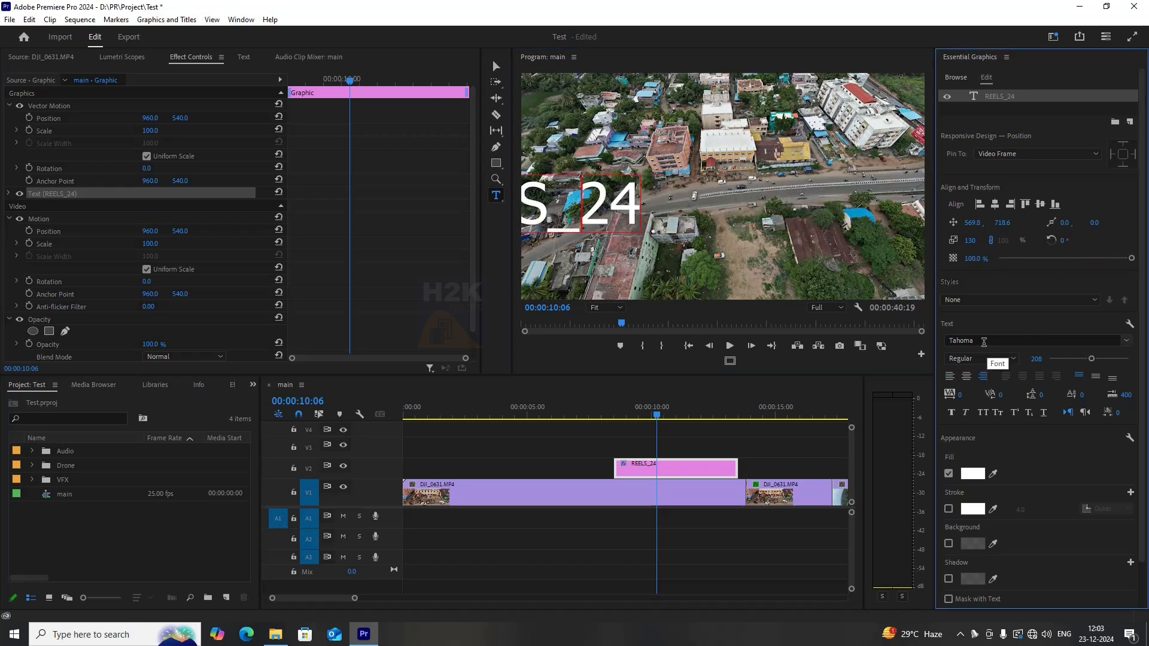
Try several fonts on the title, including Tw Cen MT Condensed Extra Bold, Vintage Avalanche and Wide Latin.
{"action": "left_click", "coordinate": [985, 342]}
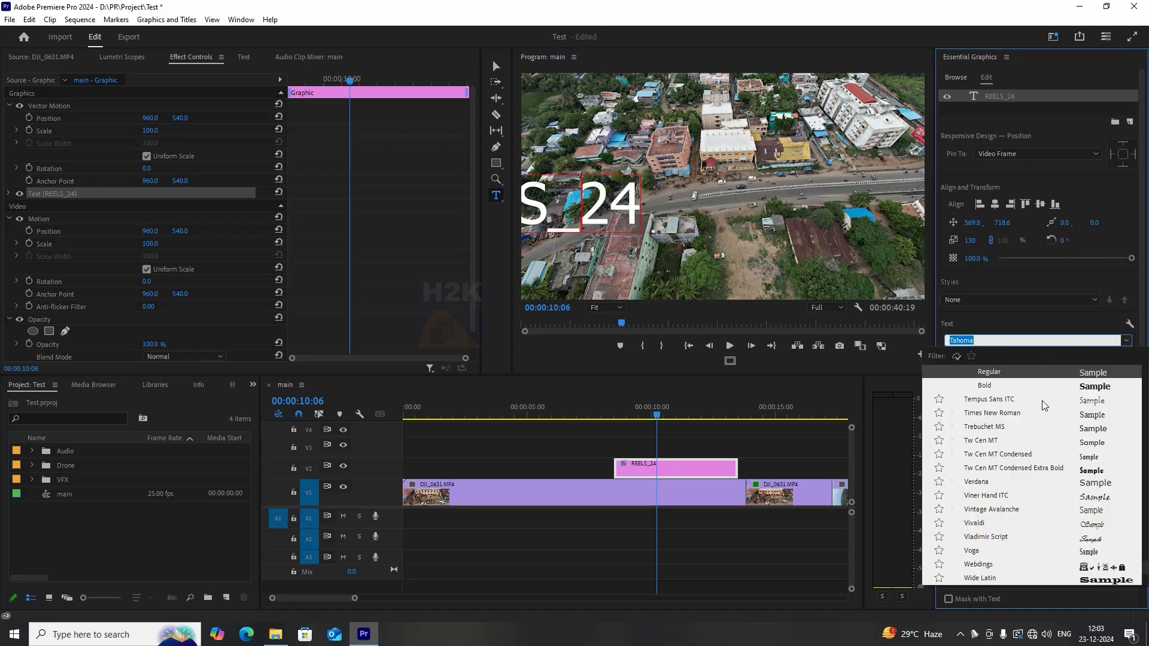
{"action": "left_click", "coordinate": [1088, 466]}
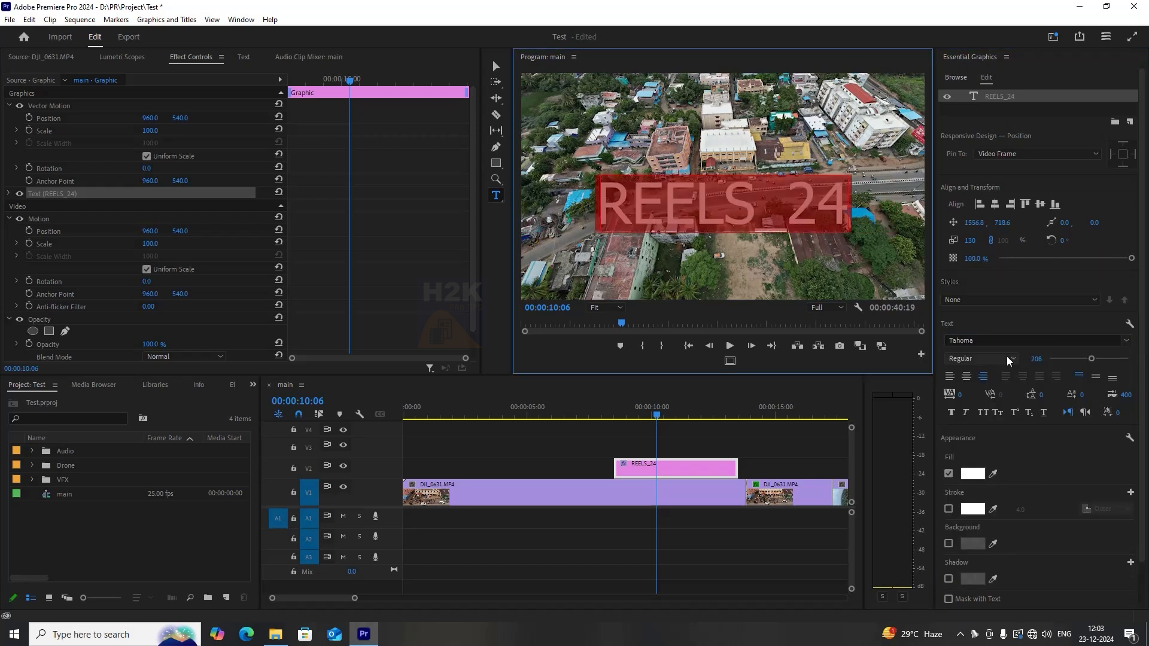
{"action": "left_click", "coordinate": [994, 341]}
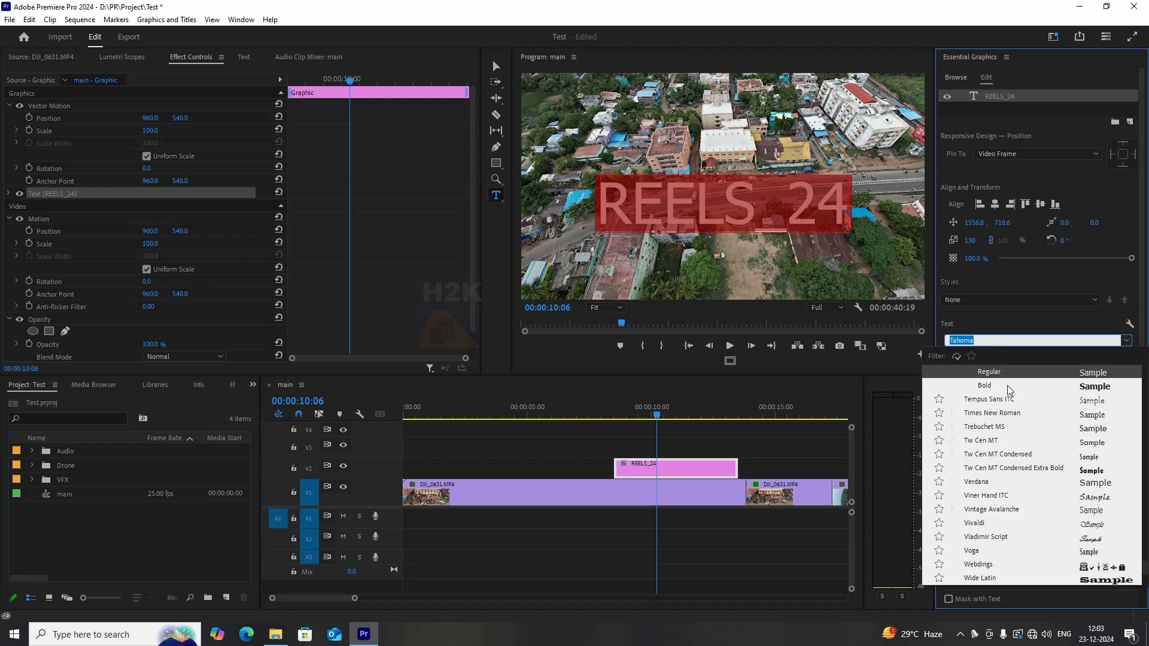
{"action": "left_click", "coordinate": [1094, 470]}
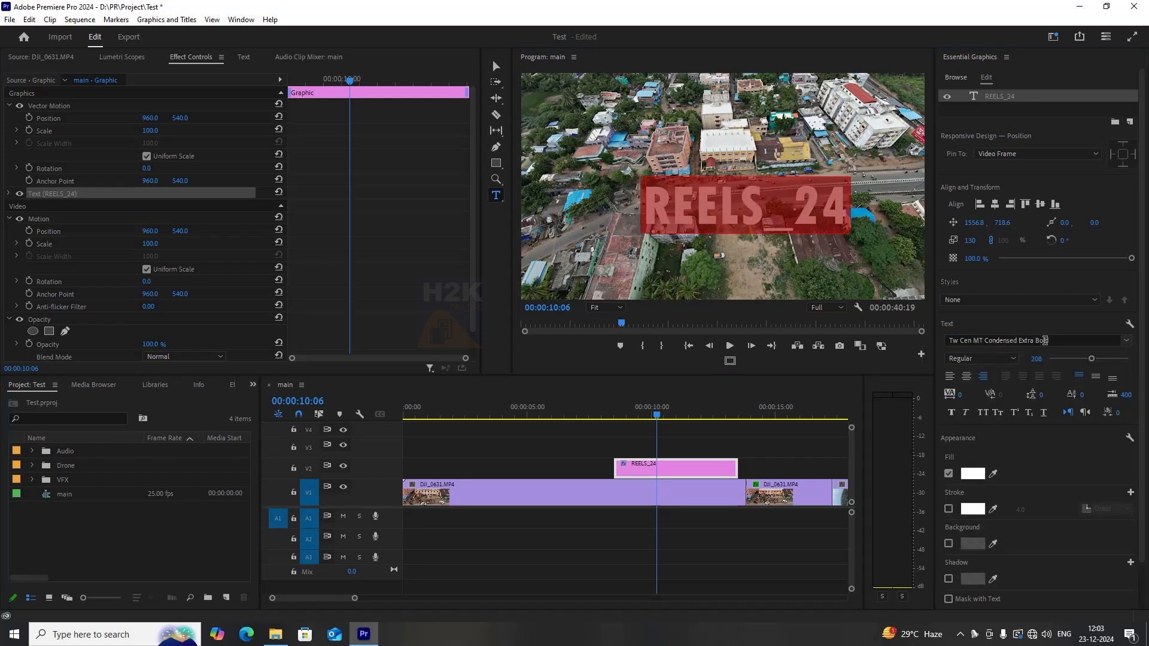
{"action": "left_click", "coordinate": [1044, 341]}
{"action": "left_click", "coordinate": [1084, 412]}
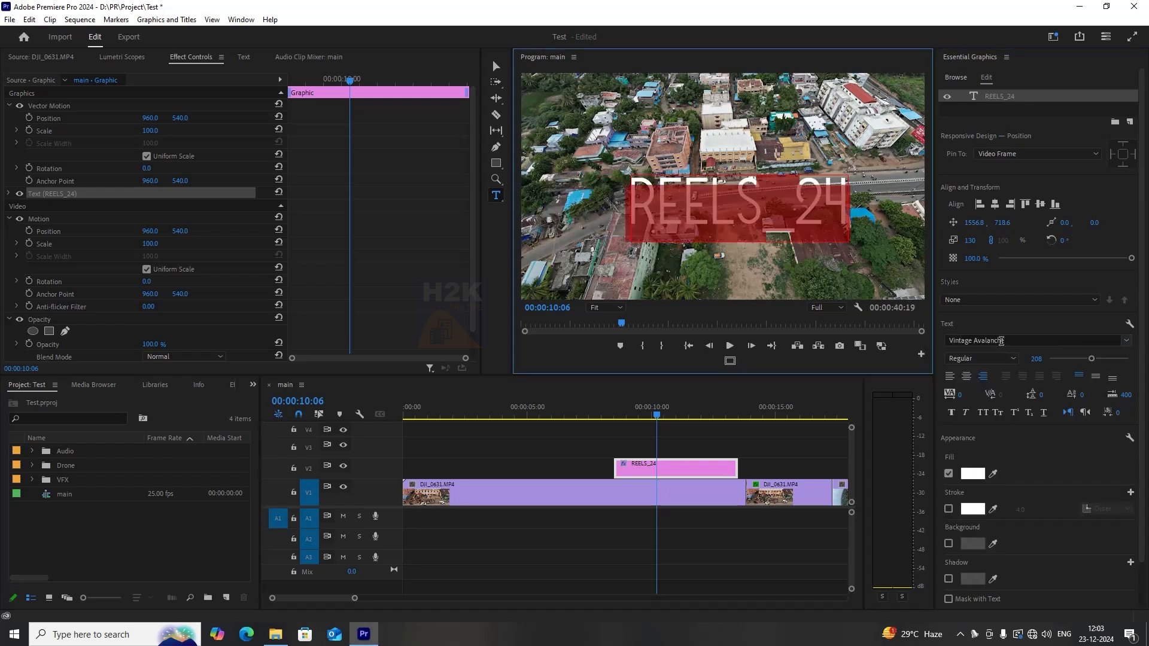
{"action": "left_click", "coordinate": [1010, 340]}
{"action": "key", "text": "Down"}
{"action": "key", "text": "Down"}
{"action": "key", "text": "Down"}
{"action": "key", "text": "Down"}
{"action": "key", "text": "Down"}
{"action": "key", "text": "Down"}
{"action": "key", "text": "Down"}
{"action": "key", "text": "Down"}
{"action": "key", "text": "Down"}
{"action": "key", "text": "Down"}
{"action": "key", "text": "Down"}
{"action": "key", "text": "Down"}
{"action": "key", "text": "Up"}
{"action": "key", "text": "Up"}
{"action": "key", "text": "Down"}
{"action": "key", "text": "Down"}
{"action": "left_click", "coordinate": [1115, 460]}
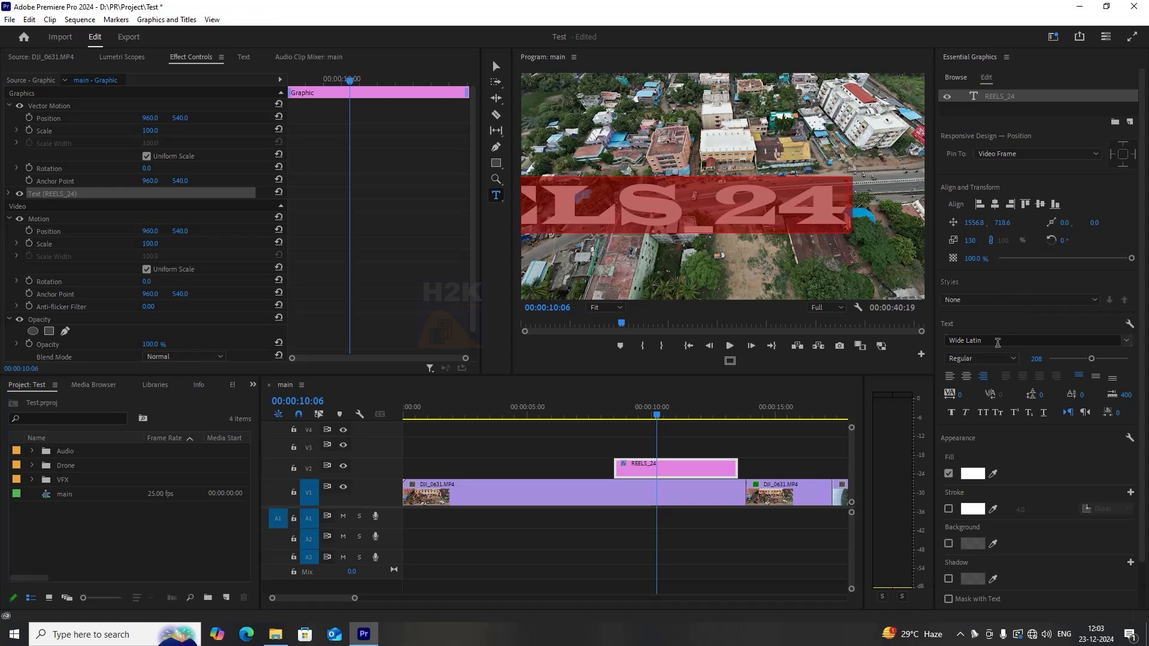
Change the title font to Arial with the Black style and move the title in the frame.
{"action": "left_click", "coordinate": [997, 341]}
{"action": "type", "text": "Arial"}
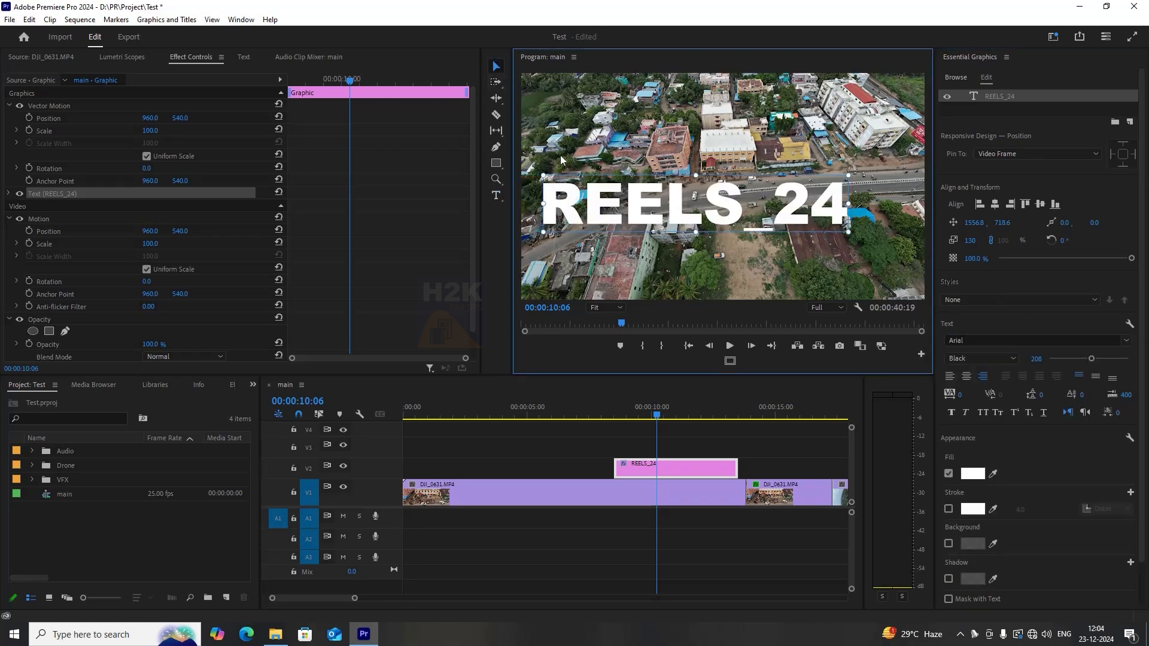
{"action": "left_click_drag", "start_coordinate": [654, 206], "coordinate": [703, 205]}
Move the REELS_24 graphic clip to the start of track V2.
{"action": "left_click_drag", "start_coordinate": [660, 413], "coordinate": [614, 411]}
{"action": "left_click_drag", "start_coordinate": [615, 469], "coordinate": [403, 469]}
{"action": "mouse_move", "coordinate": [556, 410]}
{"action": "left_mouse_down"}
{"action": "mouse_move", "coordinate": [426, 406]}
{"action": "mouse_move", "coordinate": [562, 411]}
{"action": "left_mouse_up"}
Toggle the REELS_24 graphic clip's enabled state repeatedly while scrubbing the timeline.
{"action": "left_click", "coordinate": [582, 457]}
{"action": "left_click", "coordinate": [583, 464]}
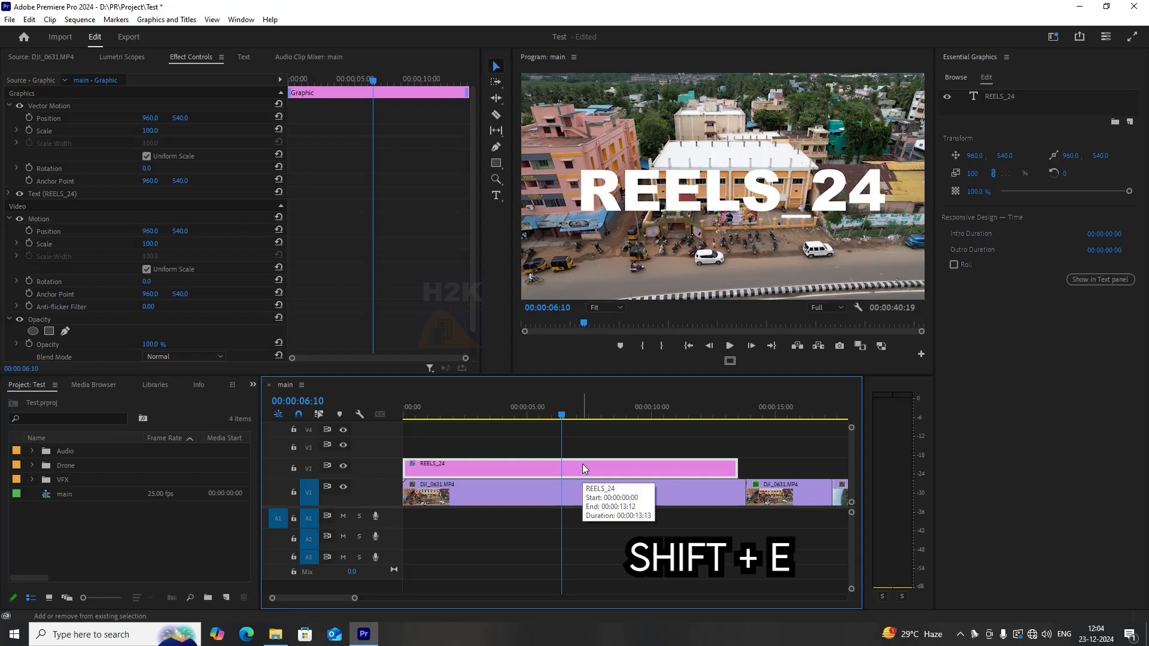
{"action": "key", "text": "shift+e"}
{"action": "left_click", "coordinate": [661, 417]}
{"action": "left_click_drag", "start_coordinate": [660, 419], "coordinate": [560, 417]}
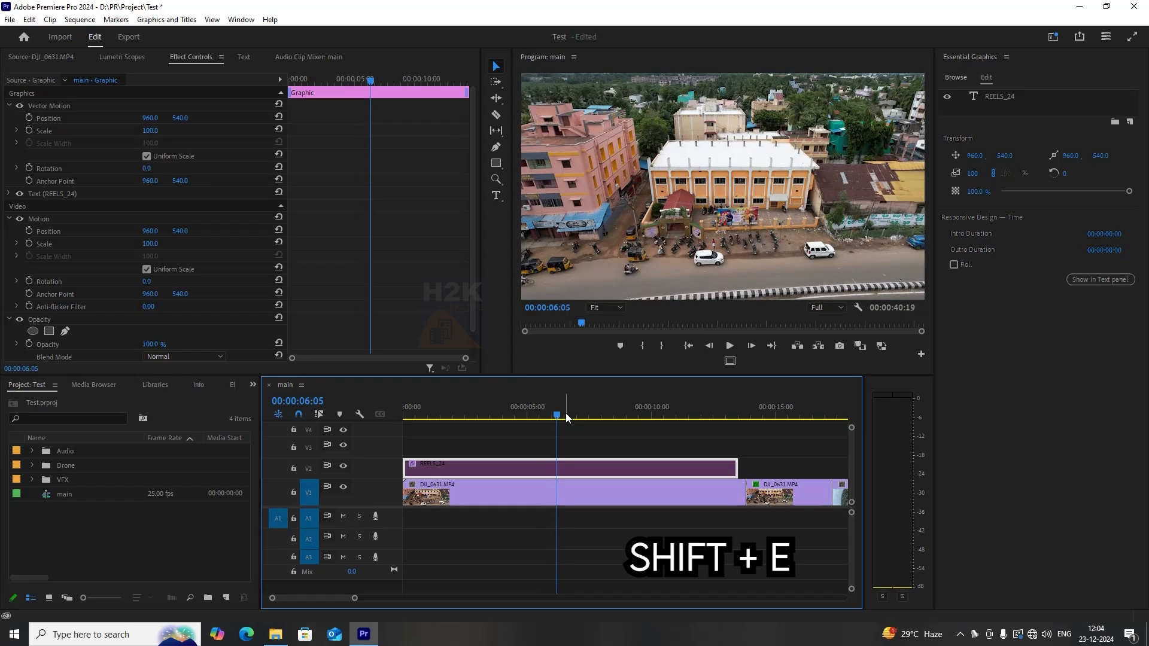
{"action": "key", "text": "shift+e"}
{"action": "key", "text": "shift+e"}
{"action": "key", "text": "shift+e"}
Re-enable the REELS_24 graphic clip from its context menu.
{"action": "right_click", "coordinate": [605, 471]}
{"action": "left_click", "coordinate": [689, 286]}
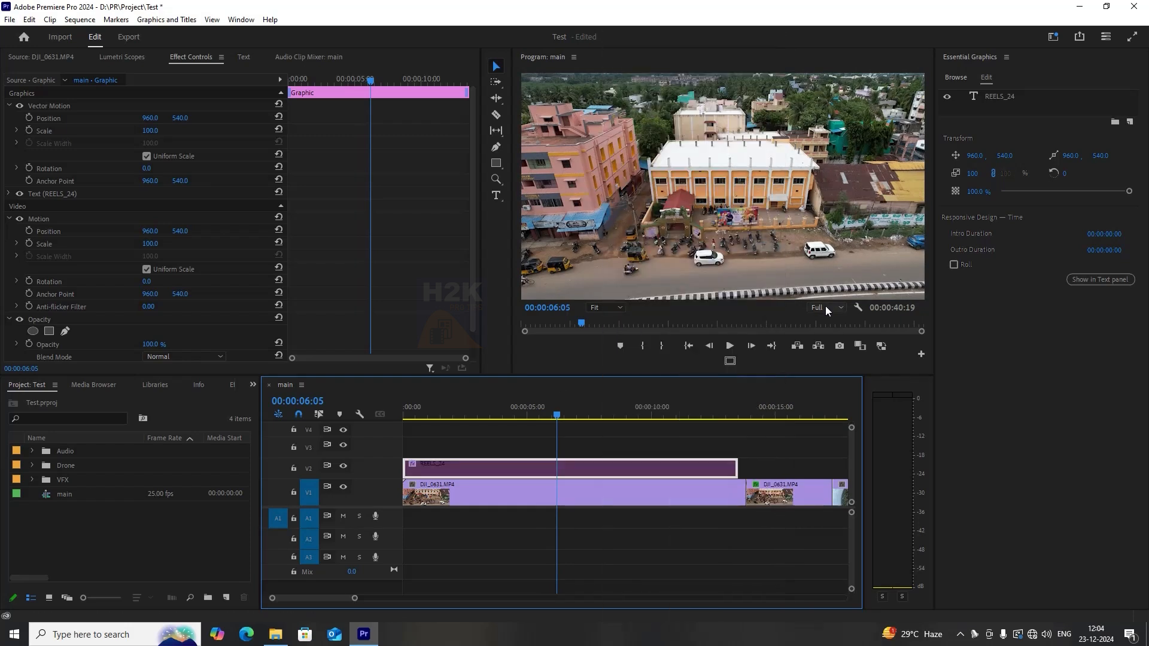
{"action": "left_click", "coordinate": [410, 413]}
{"action": "right_click", "coordinate": [419, 469]}
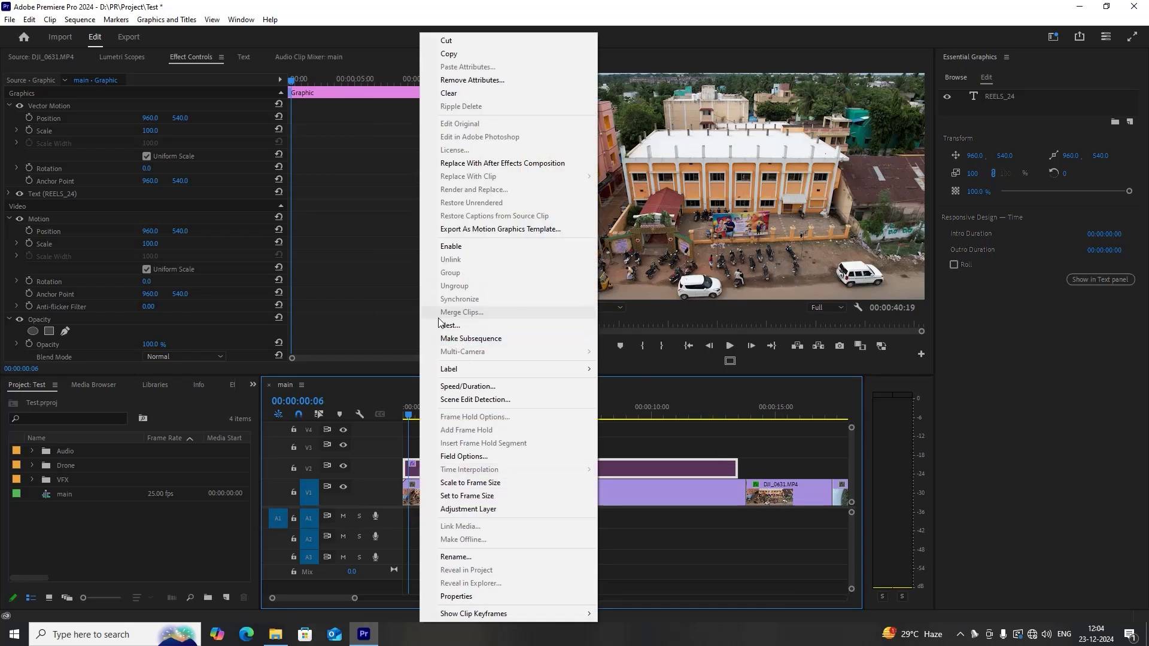
{"action": "left_click", "coordinate": [449, 247]}
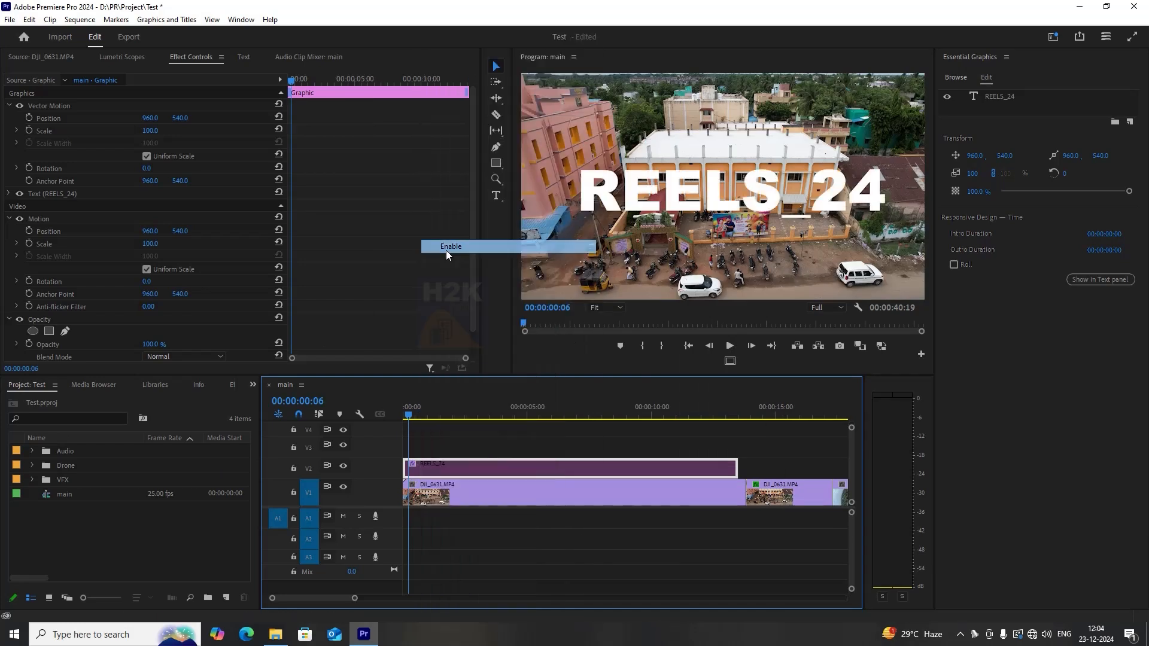
Select the title layer and change its fill colour to yellow.
{"action": "left_click_drag", "start_coordinate": [452, 414], "coordinate": [581, 413]}
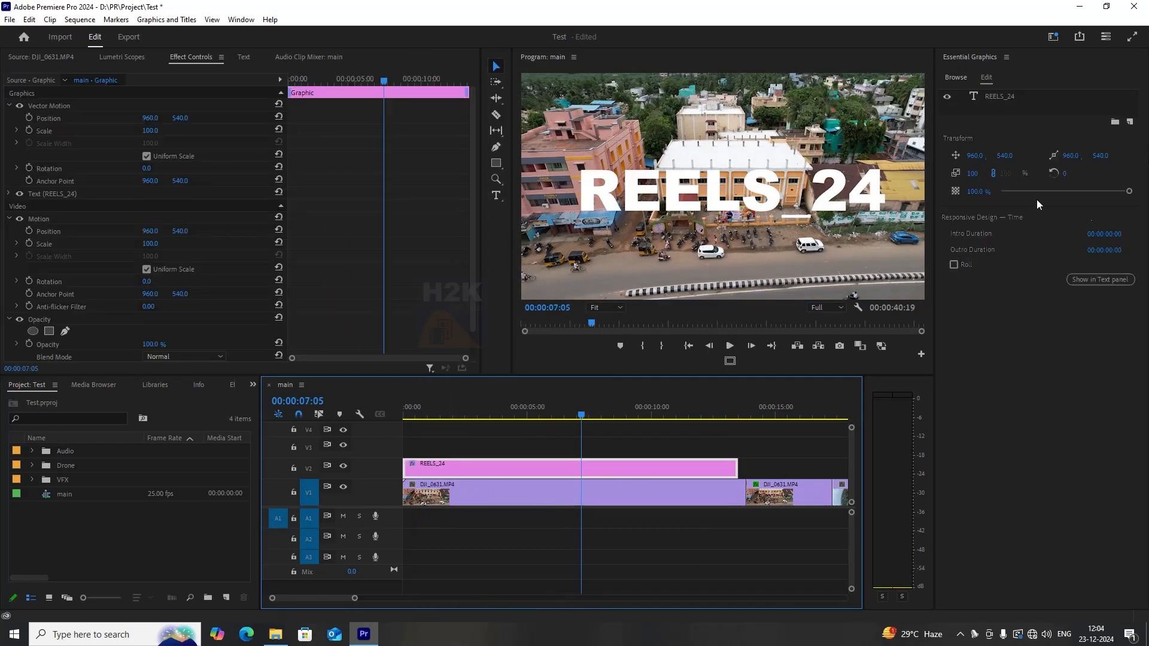
{"action": "left_click", "coordinate": [991, 97]}
{"action": "scroll", "coordinate": [1059, 471], "scroll_direction": "down", "scroll_amount": 3}
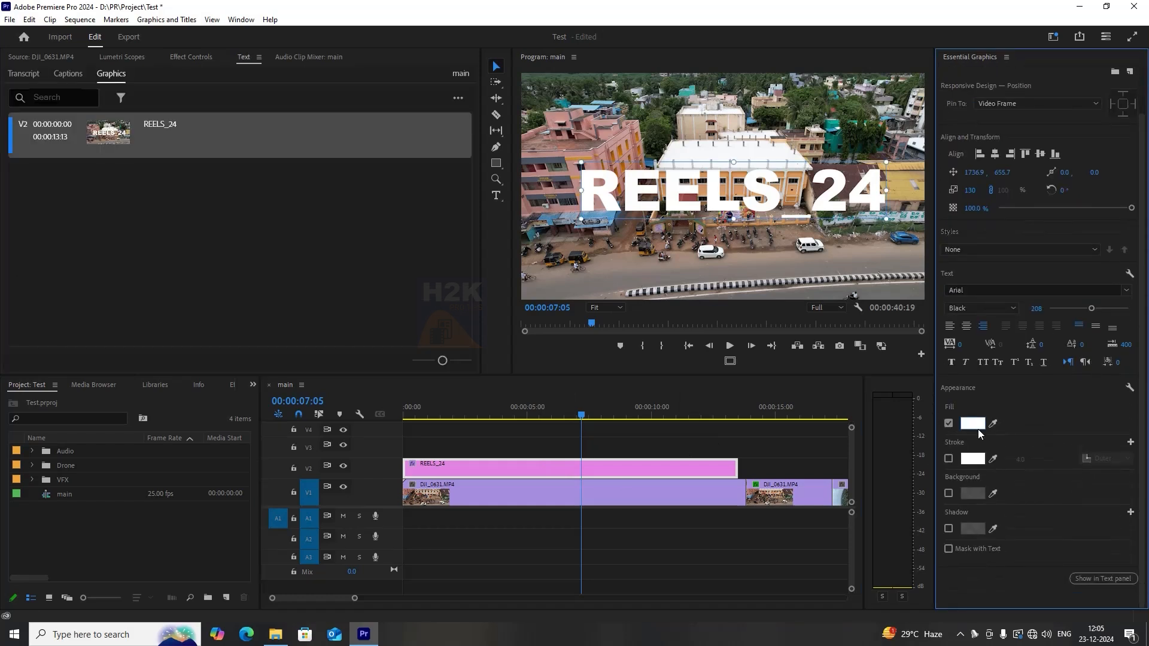
{"action": "left_click", "coordinate": [975, 426]}
{"action": "left_click_drag", "start_coordinate": [597, 364], "coordinate": [597, 373]}
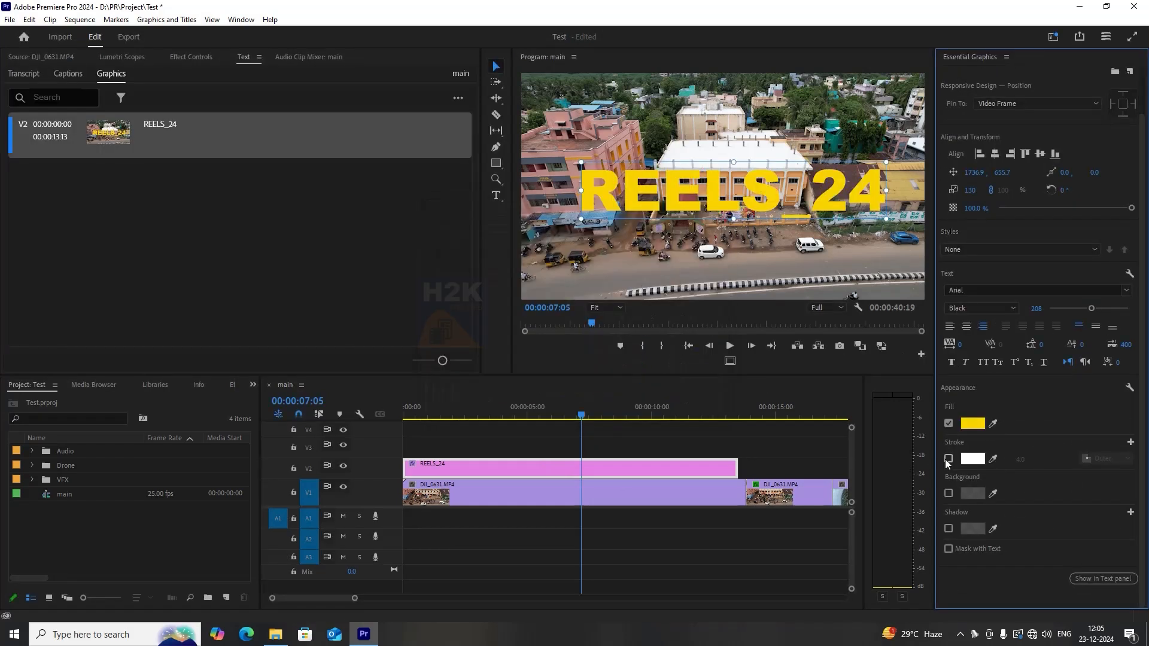
Enable a black stroke on the REELS_24 title and set its width to 23.
{"action": "left_click", "coordinate": [948, 459]}
{"action": "left_click", "coordinate": [972, 459]}
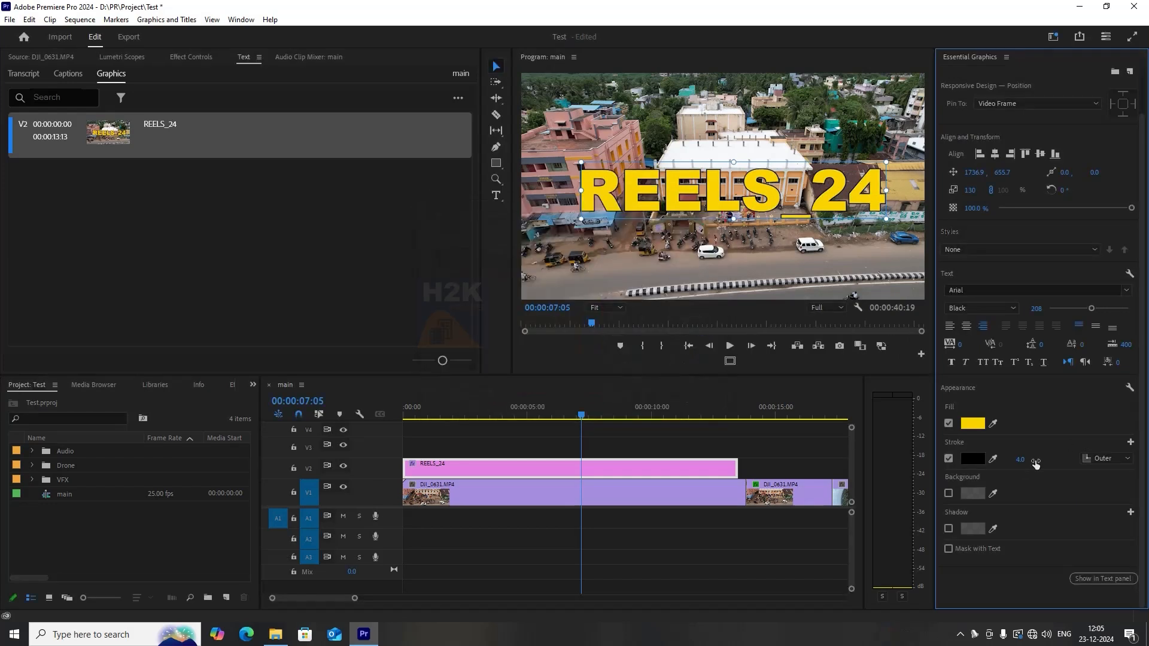
{"action": "left_click_drag", "start_coordinate": [1024, 460], "coordinate": [1060, 459]}
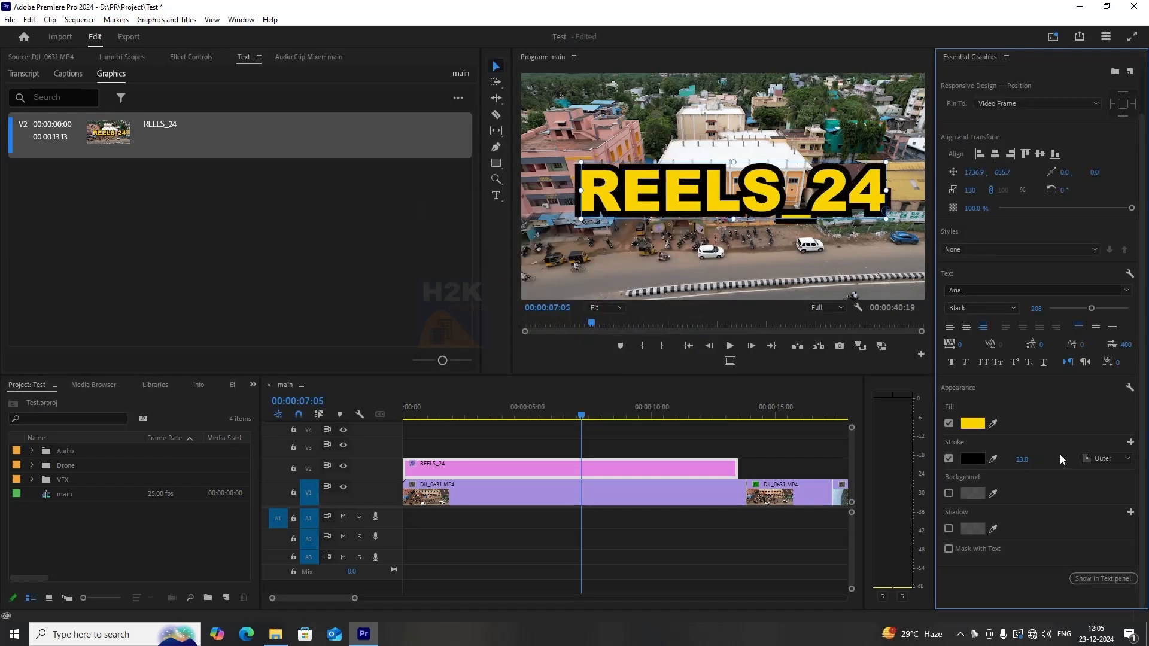
Compare the stroke's Inner and Center positions and leave it set to Outer.
{"action": "left_click", "coordinate": [1127, 458]}
{"action": "left_click", "coordinate": [1112, 484]}
{"action": "left_click", "coordinate": [1119, 459]}
{"action": "left_click", "coordinate": [1114, 498]}
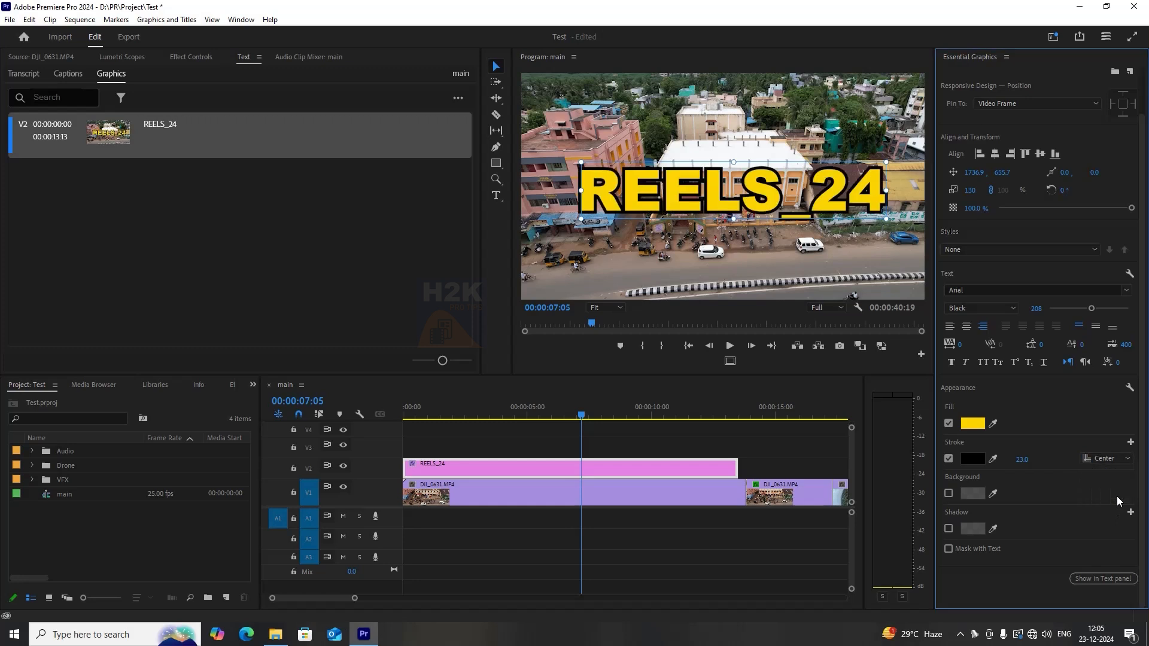
{"action": "left_click", "coordinate": [1119, 458]}
{"action": "left_click", "coordinate": [1111, 470]}
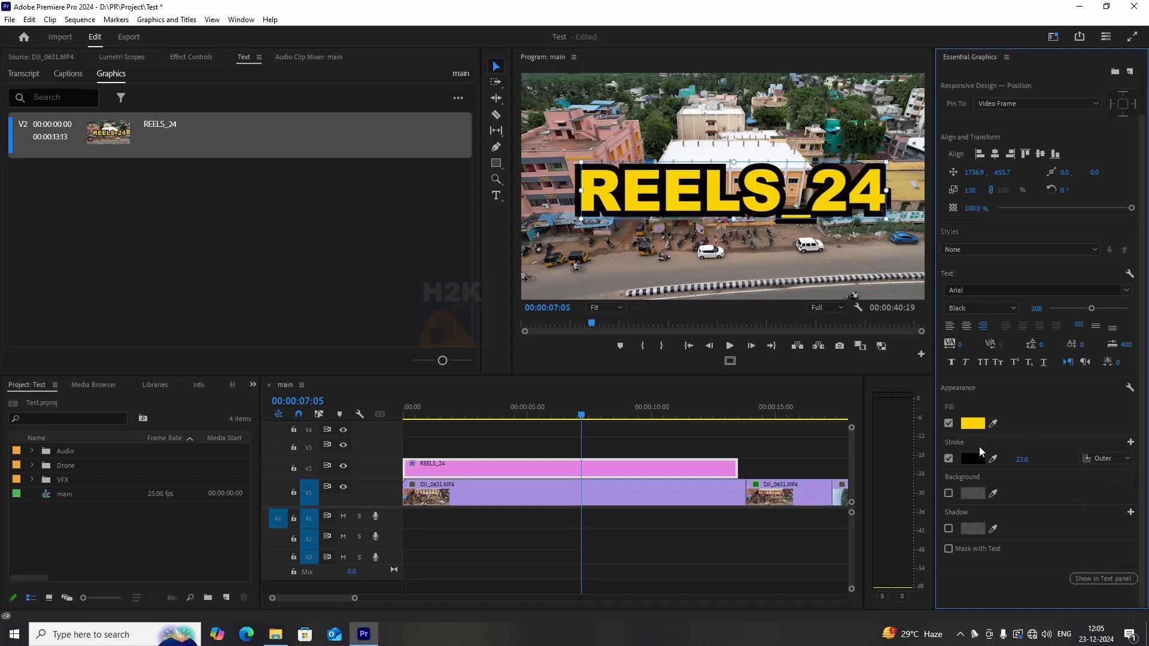
Enable a red background behind the title at 100% opacity.
{"action": "left_click", "coordinate": [948, 493]}
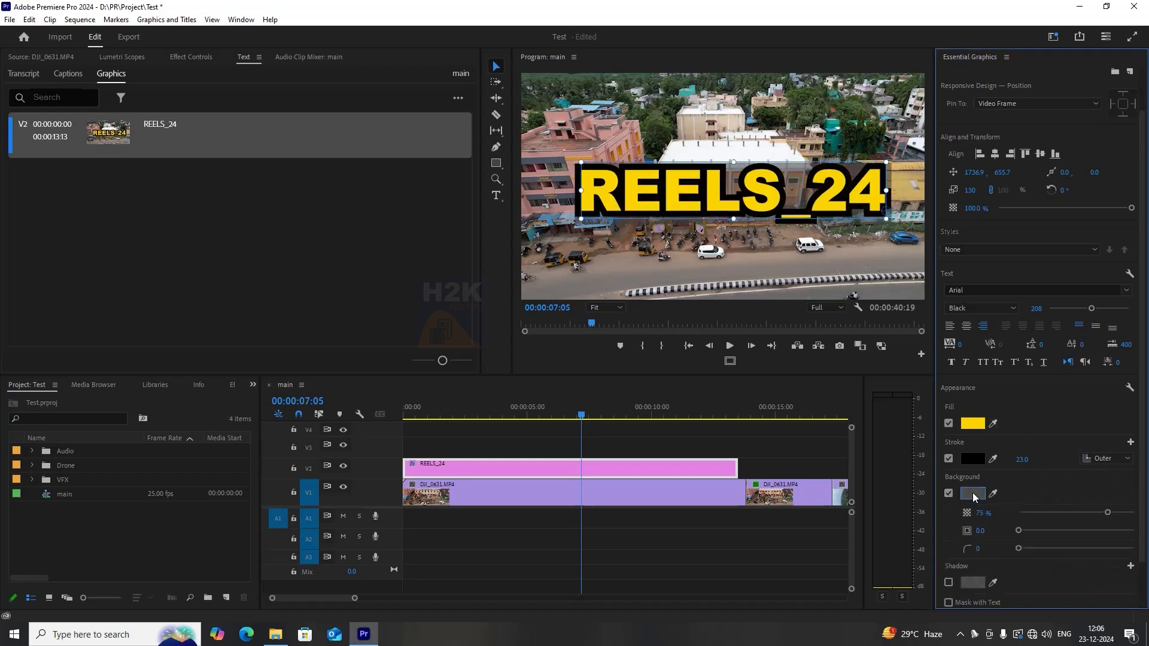
{"action": "left_click", "coordinate": [981, 493]}
{"action": "left_click", "coordinate": [565, 256]}
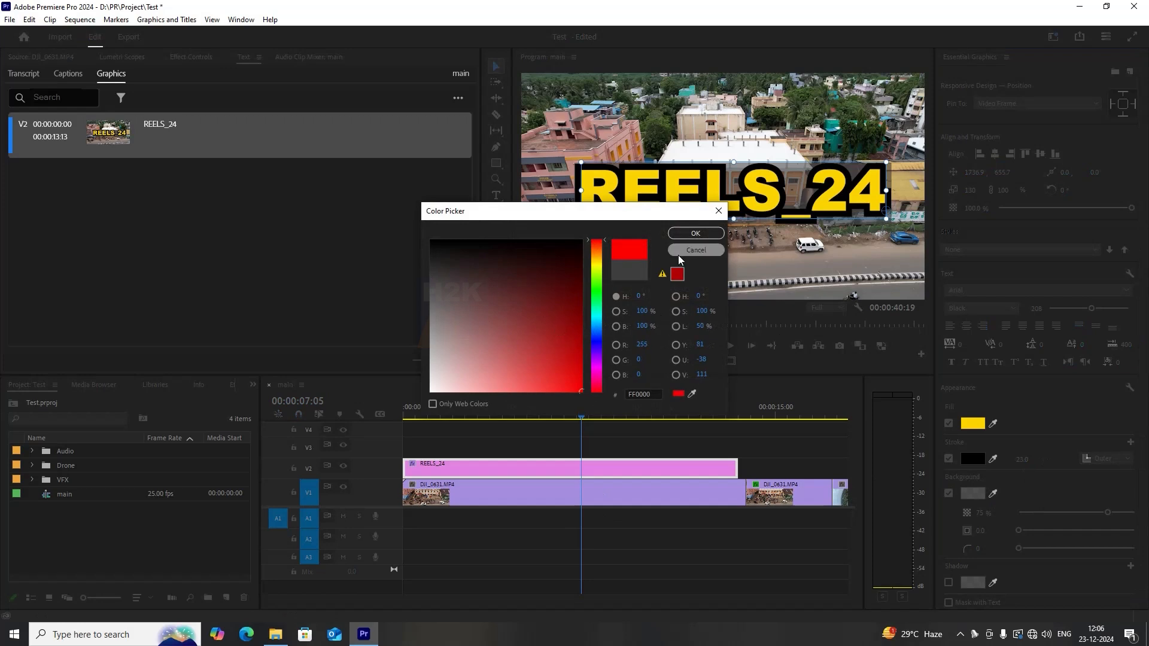
{"action": "left_click", "coordinate": [715, 233]}
{"action": "left_click_drag", "start_coordinate": [1109, 513], "coordinate": [1134, 513]}
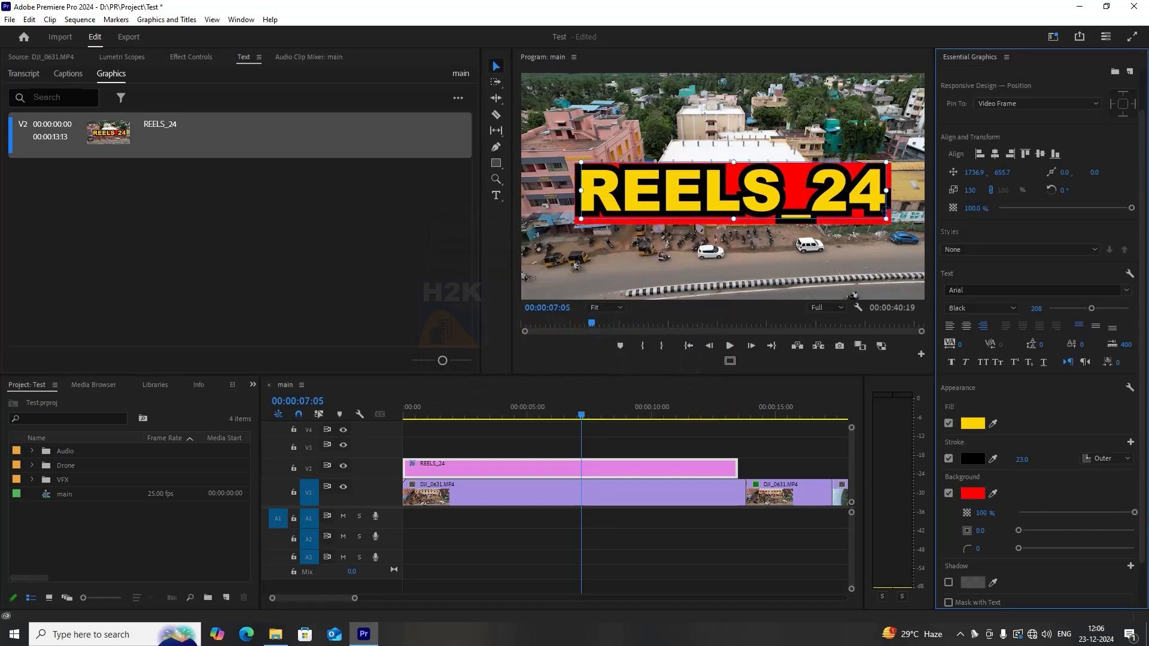
Set the title background's size to 46.4 and corner roundness to 100.
{"action": "scroll", "coordinate": [1026, 483], "scroll_direction": "down", "scroll_amount": 1}
{"action": "left_click_drag", "start_coordinate": [1030, 513], "coordinate": [1137, 532]}
{"action": "scroll", "coordinate": [965, 531], "scroll_direction": "down", "scroll_amount": 1}
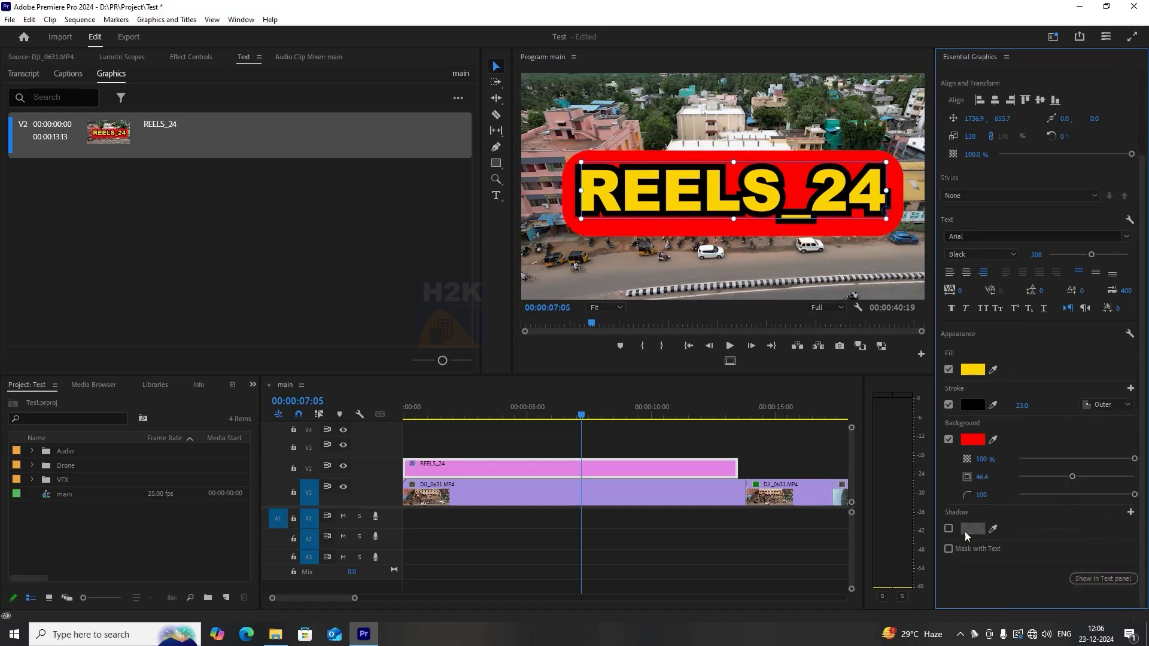
Enable a blue drop shadow on the title at about 90% opacity and adjust its distance and blur.
{"action": "left_click", "coordinate": [948, 529]}
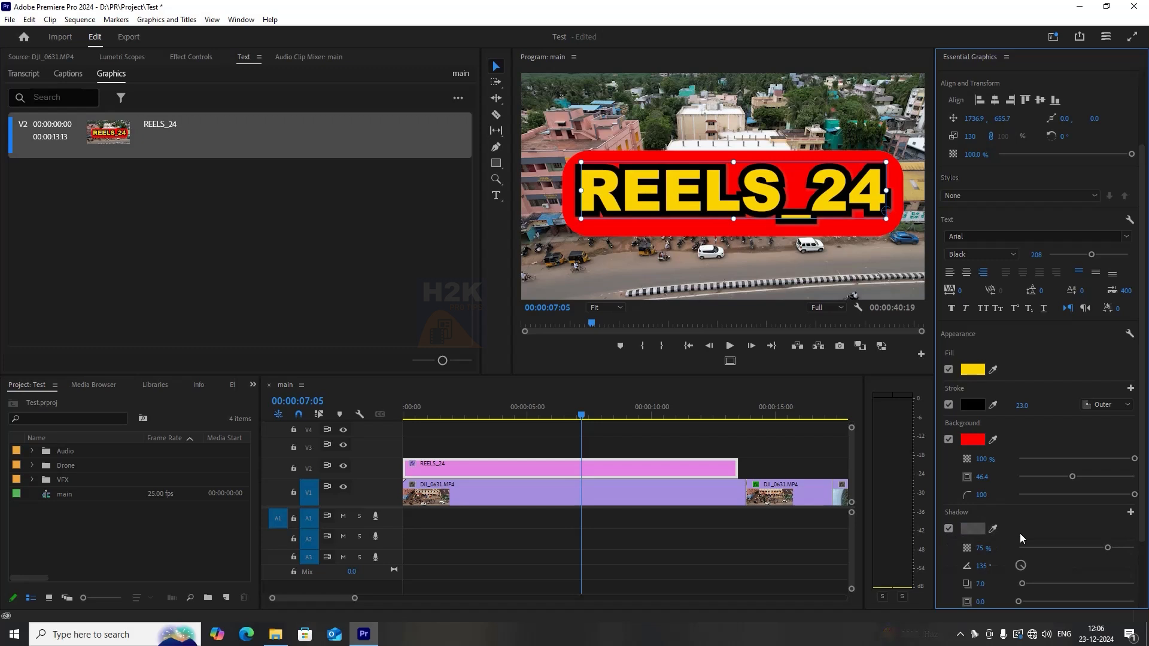
{"action": "left_click_drag", "start_coordinate": [1107, 548], "coordinate": [1137, 549]}
{"action": "scroll", "coordinate": [1017, 509], "scroll_direction": "down", "scroll_amount": 2}
{"action": "left_click", "coordinate": [973, 457]}
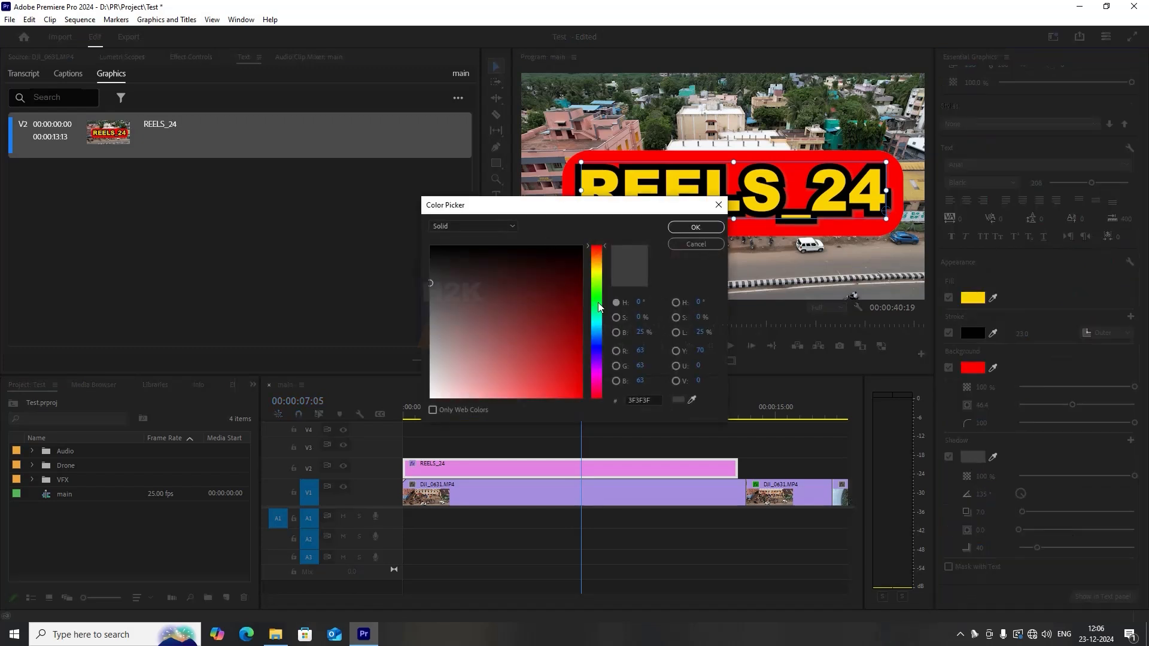
{"action": "left_click", "coordinate": [599, 348]}
{"action": "left_click", "coordinate": [695, 227]}
{"action": "scroll", "coordinate": [1066, 493], "scroll_direction": "down", "scroll_amount": 2}
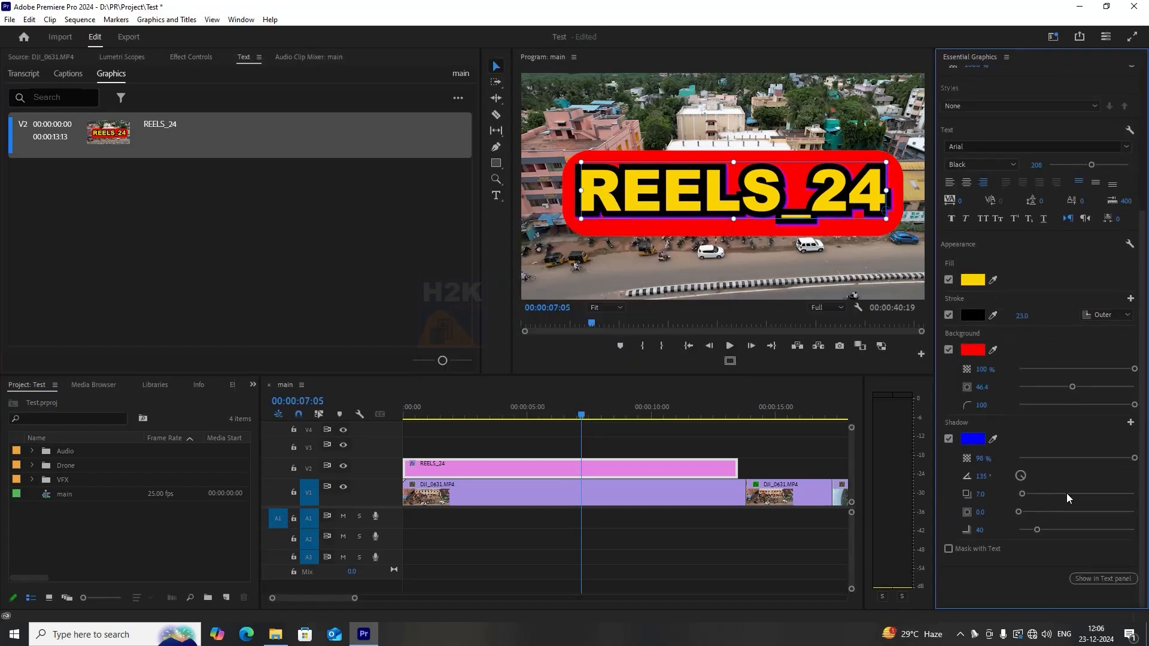
{"action": "mouse_move", "coordinate": [1028, 493]}
{"action": "left_mouse_down"}
{"action": "mouse_move", "coordinate": [1070, 493]}
{"action": "mouse_move", "coordinate": [1078, 498]}
{"action": "mouse_move", "coordinate": [1029, 504]}
{"action": "mouse_move", "coordinate": [1085, 513]}
{"action": "mouse_move", "coordinate": [1027, 513]}
{"action": "left_mouse_up"}
{"action": "left_click_drag", "start_coordinate": [1037, 531], "coordinate": [1085, 530]}
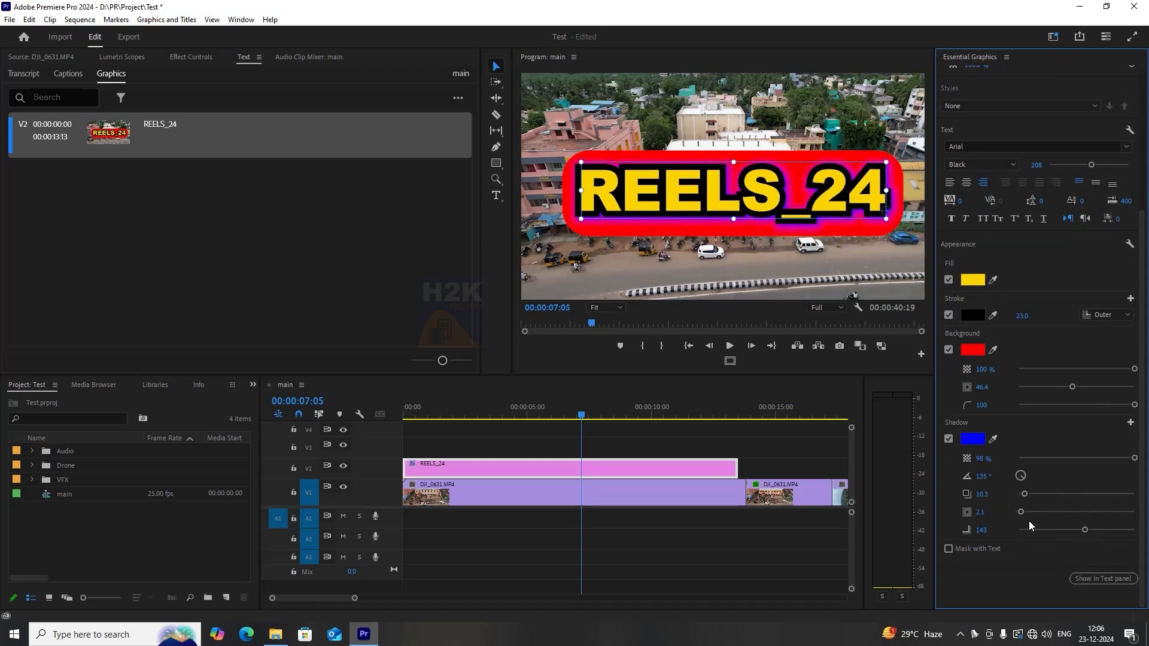
Toggle the REELS_24 clip on and off several times to compare the styled title.
{"action": "left_click", "coordinate": [602, 472]}
{"action": "key", "text": "shift+e"}
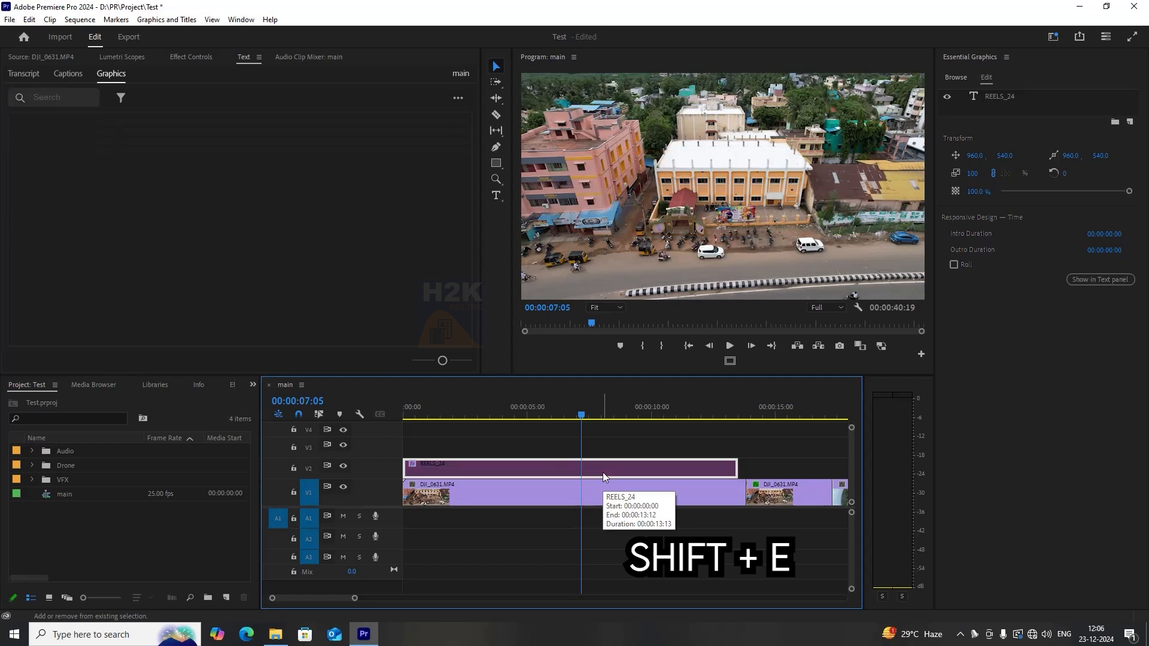
{"action": "key", "text": "shift+e"}
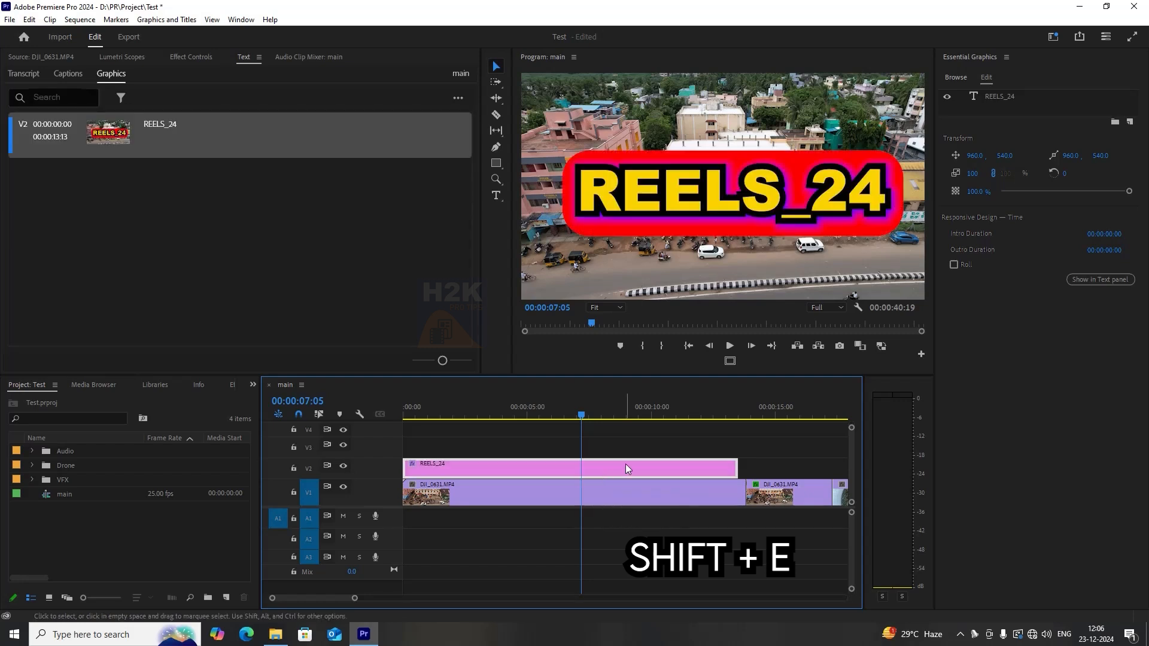
{"action": "key", "text": "shift+e"}
{"action": "key", "text": "shift+e"}
{"action": "key", "text": "shift+e"}
{"action": "key", "text": "shift+e"}
{"action": "left_click", "coordinate": [677, 443]}
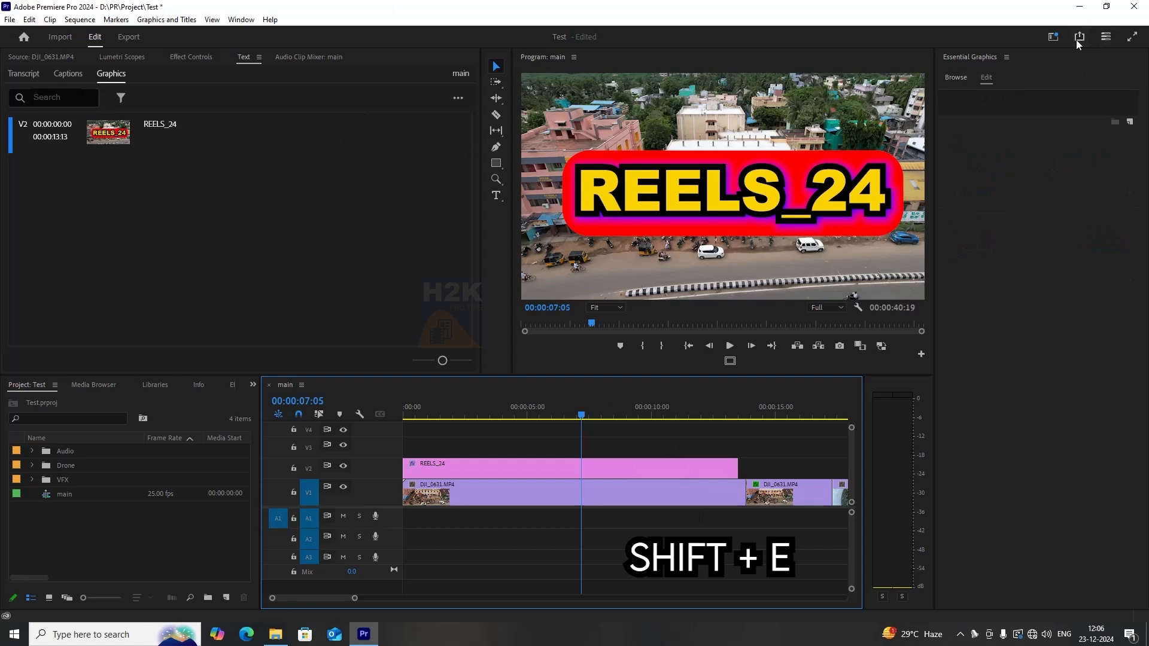
Switch to the Editing workspace and disable the REELS_24 clip.
{"action": "left_click", "coordinate": [1054, 37]}
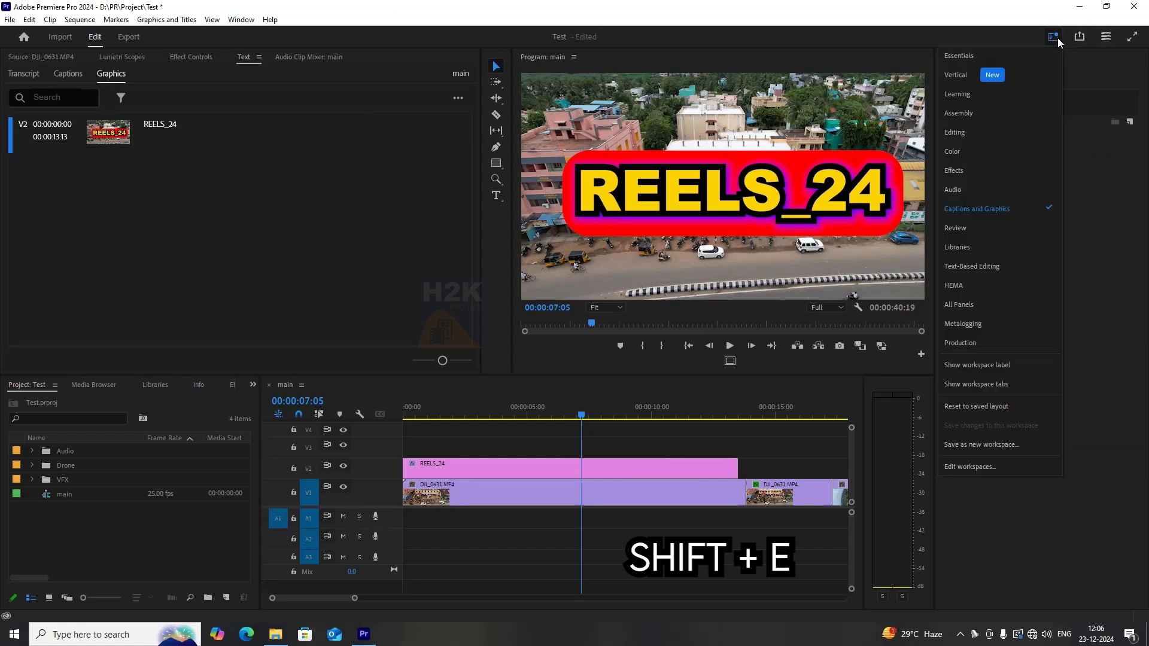
{"action": "left_click", "coordinate": [979, 137]}
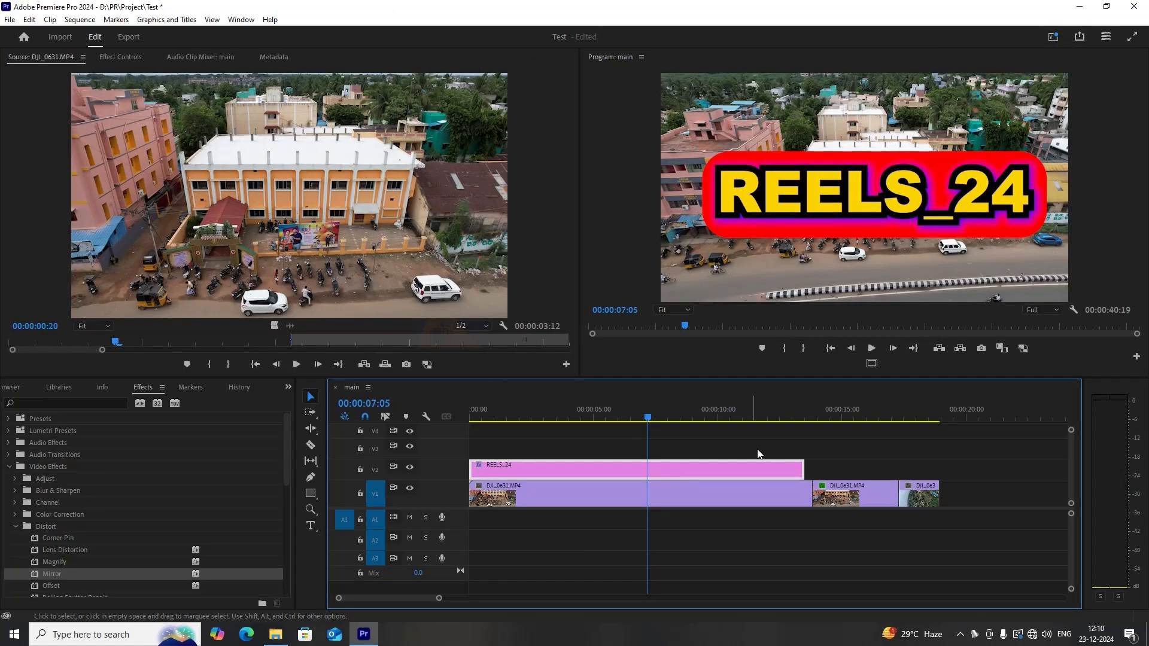
{"action": "left_click", "coordinate": [757, 450]}
{"action": "left_click", "coordinate": [720, 469]}
{"action": "scroll", "coordinate": [777, 476], "scroll_direction": "down", "scroll_amount": 3}
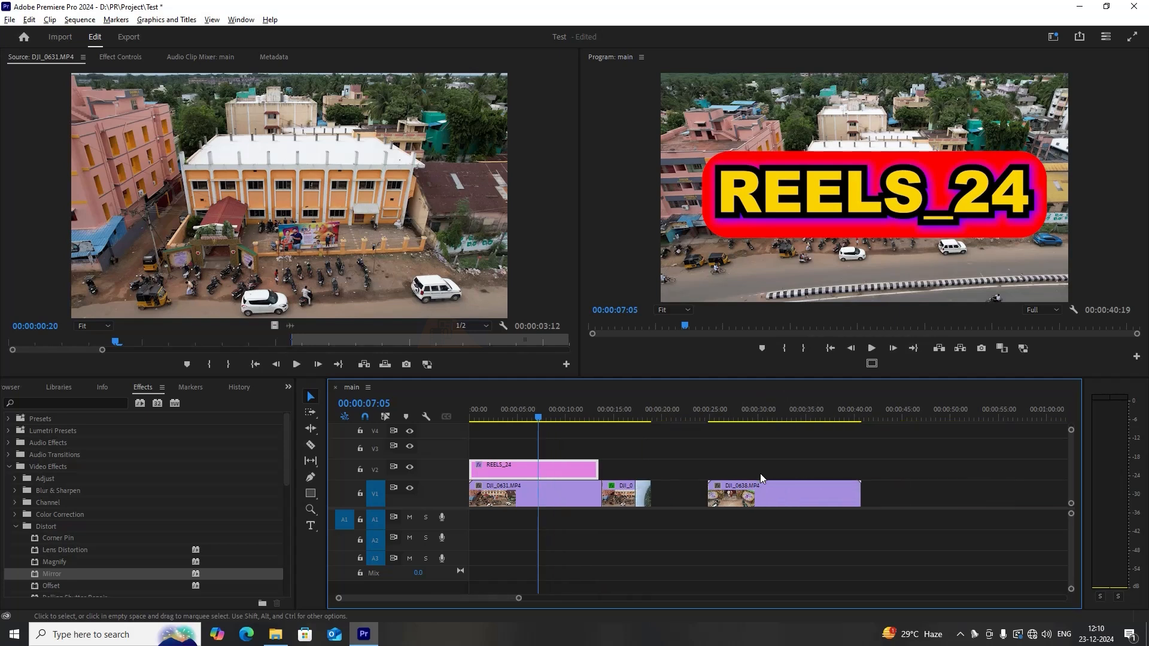
{"action": "left_click", "coordinate": [502, 412]}
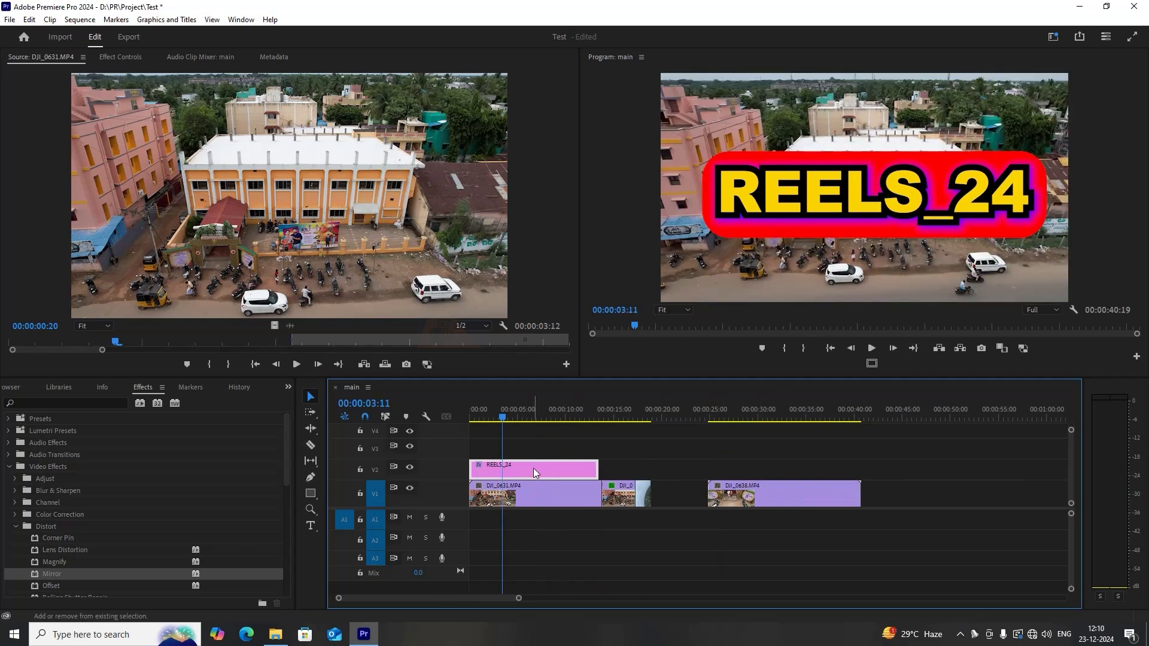
{"action": "key", "text": "shift+e"}
Create a new 1920 × 1080, 25 fps adjustment layer in the project.
{"action": "left_click", "coordinate": [288, 388]}
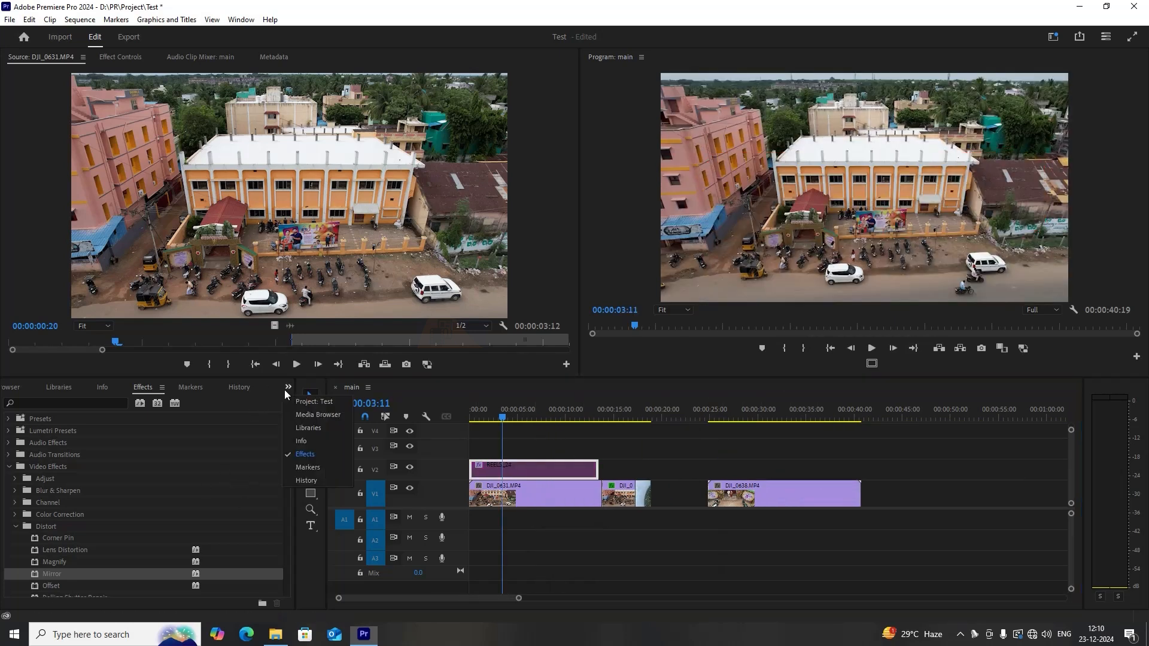
{"action": "left_click", "coordinate": [305, 402]}
{"action": "left_click", "coordinate": [258, 598]}
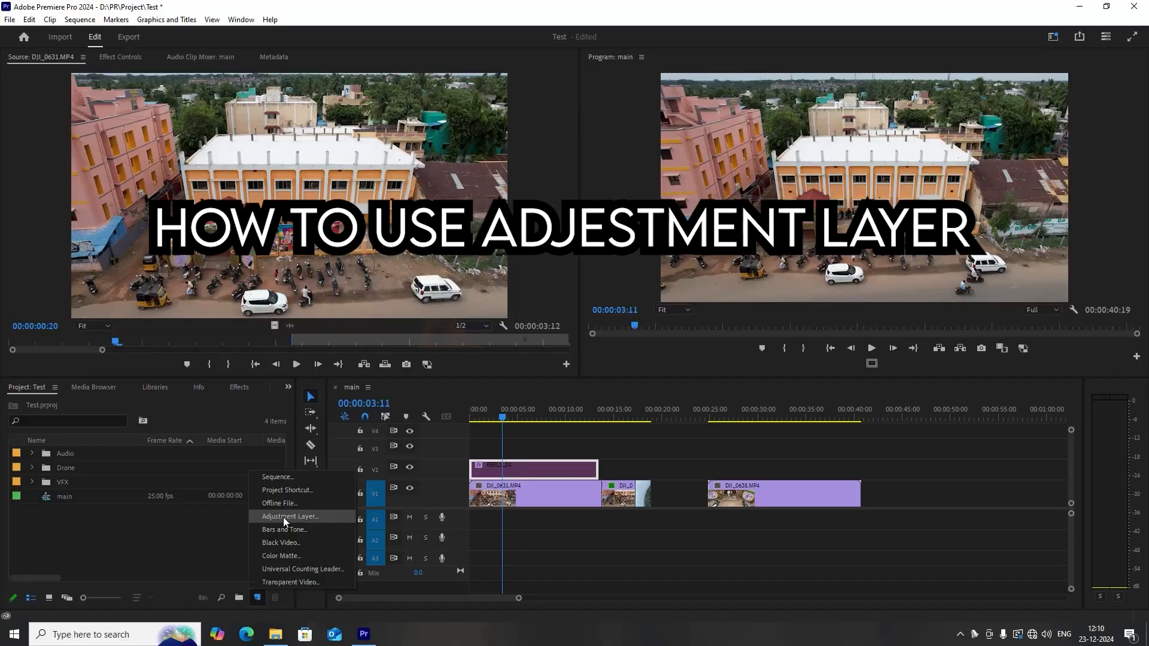
{"action": "left_click", "coordinate": [285, 517]}
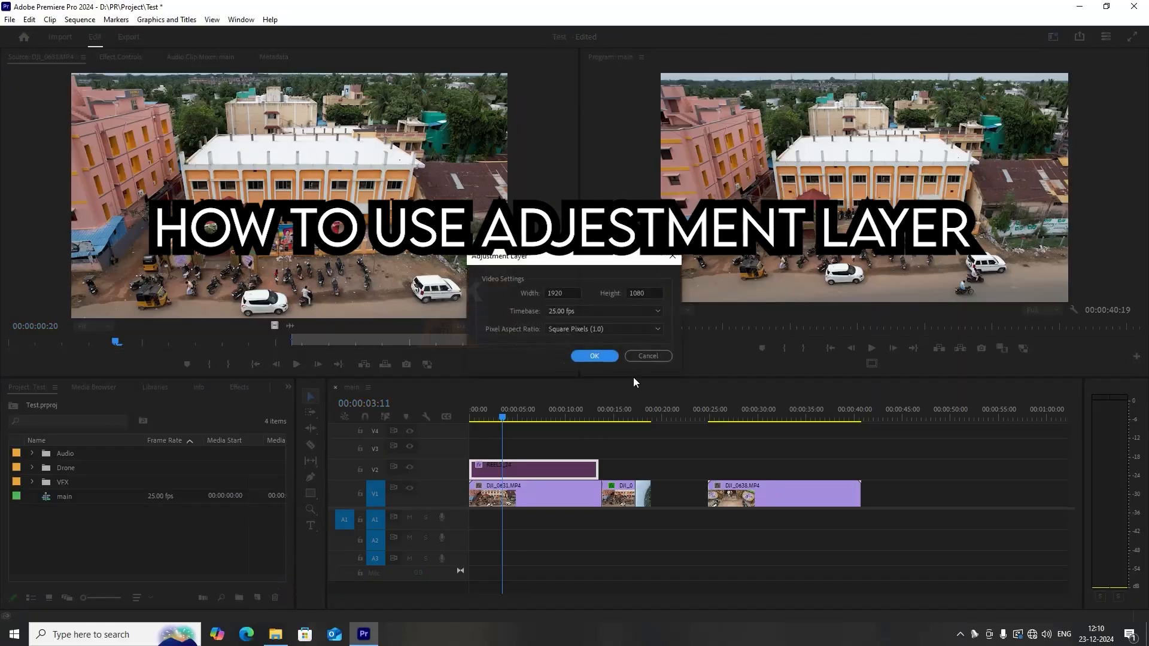
{"action": "left_click", "coordinate": [605, 358]}
Place the adjustment layer on track V2 above the last drone clip and extend it to the clip's end.
{"action": "left_click_drag", "start_coordinate": [773, 418], "coordinate": [621, 469]}
{"action": "left_click", "coordinate": [774, 418]}
{"action": "scroll", "coordinate": [810, 427], "scroll_direction": "up", "scroll_amount": 3}
{"action": "left_click_drag", "start_coordinate": [800, 470], "coordinate": [908, 469]}
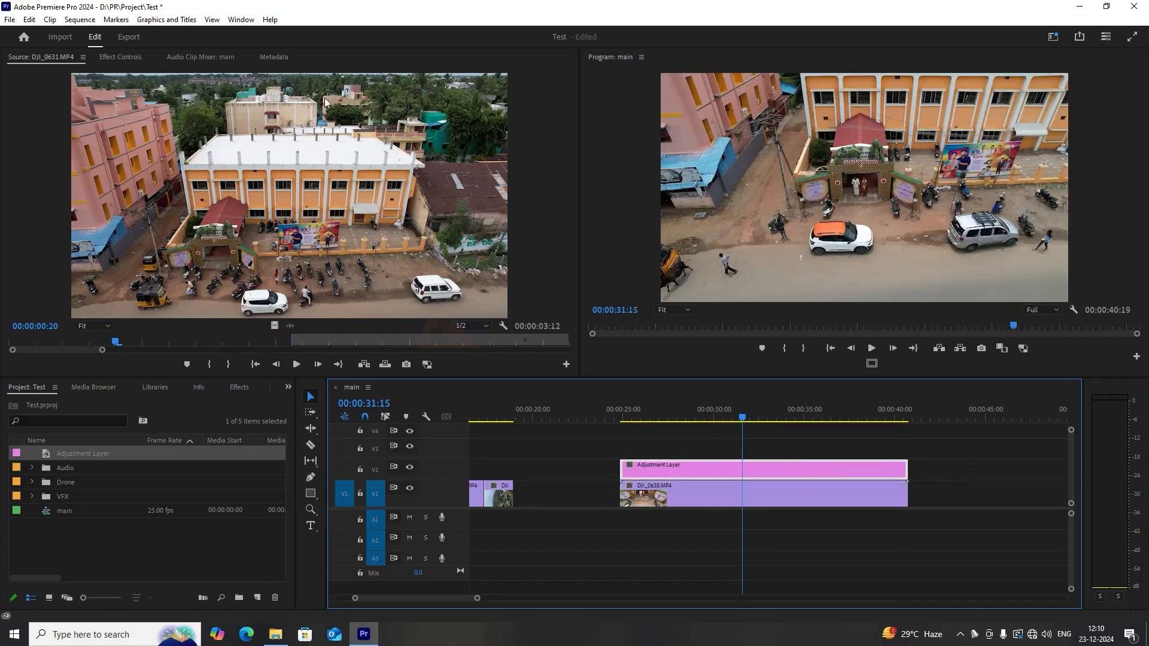
Move the adjustment layer to the start of the sequence on track V3.
{"action": "left_click", "coordinate": [123, 58]}
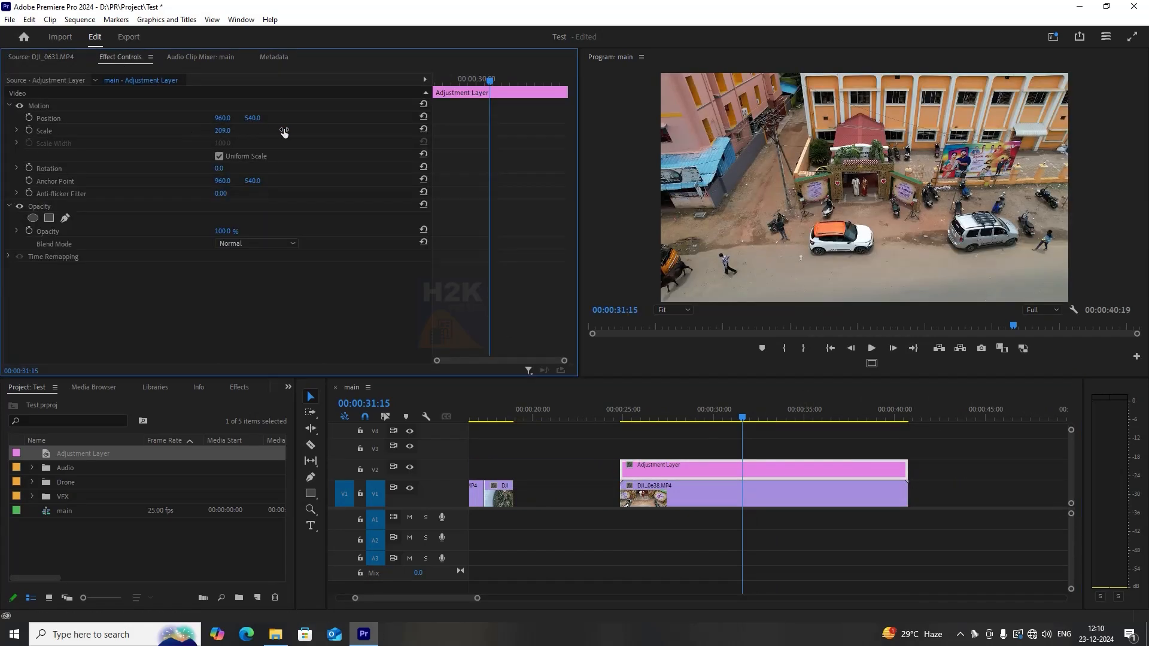
{"action": "left_click", "coordinate": [781, 460]}
{"action": "left_click", "coordinate": [782, 467]}
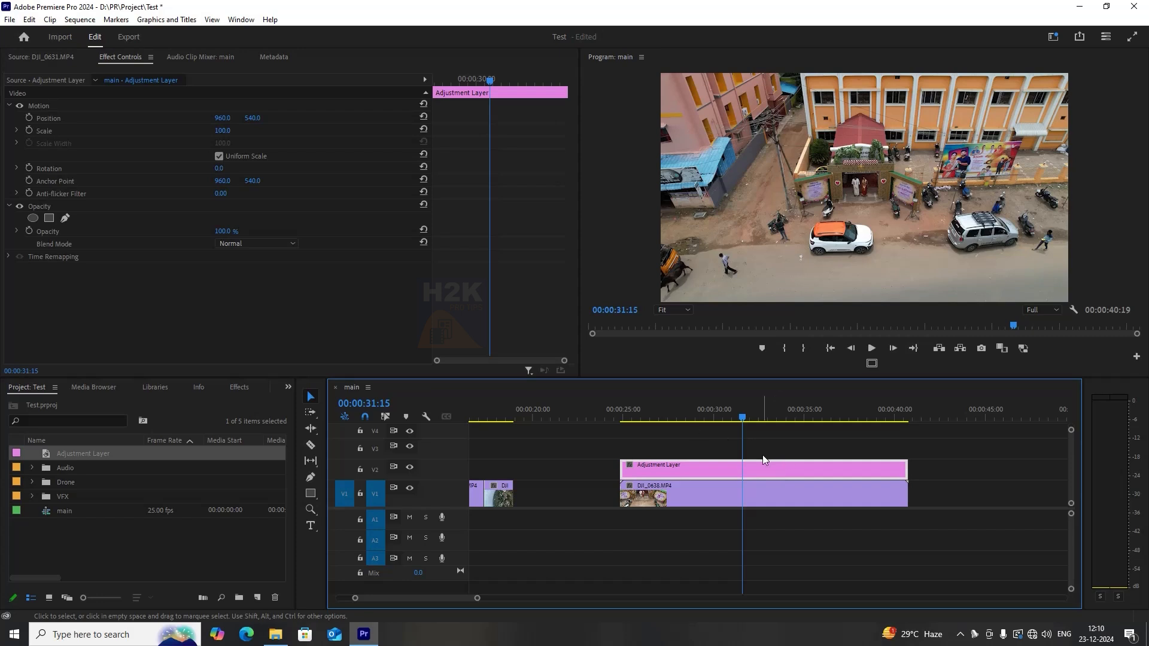
{"action": "scroll", "coordinate": [763, 454], "scroll_direction": "down", "scroll_amount": 5}
{"action": "scroll", "coordinate": [694, 467], "scroll_direction": "up", "scroll_amount": 4}
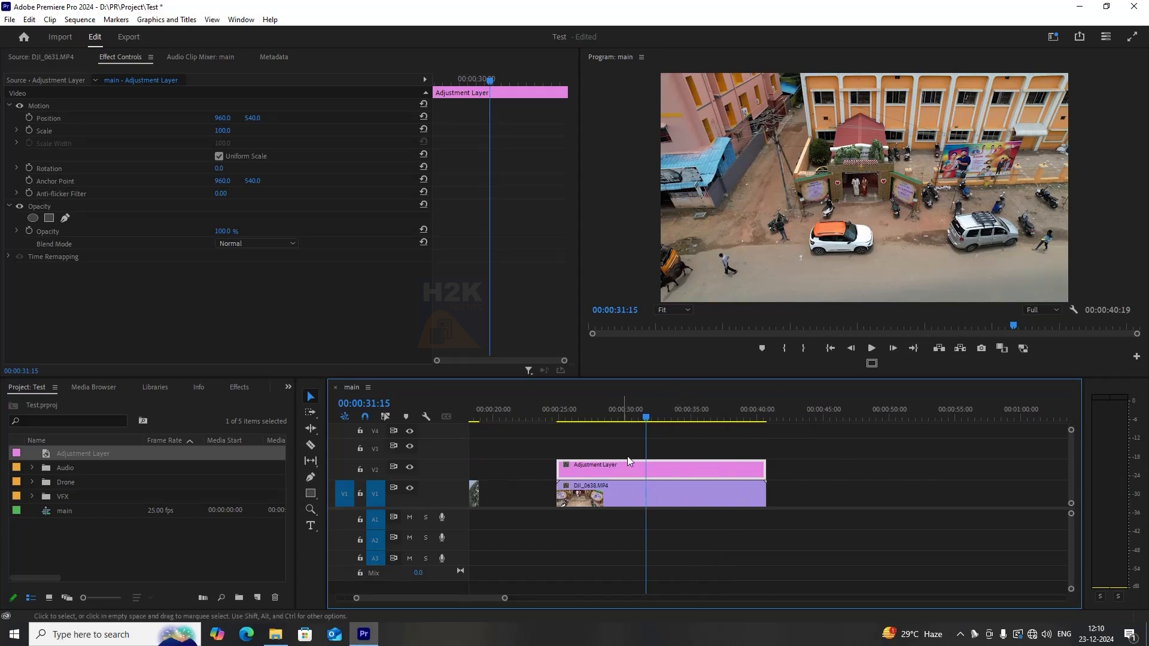
{"action": "left_click", "coordinate": [655, 451]}
{"action": "left_click", "coordinate": [667, 475]}
{"action": "scroll", "coordinate": [670, 459], "scroll_direction": "down", "scroll_amount": 4}
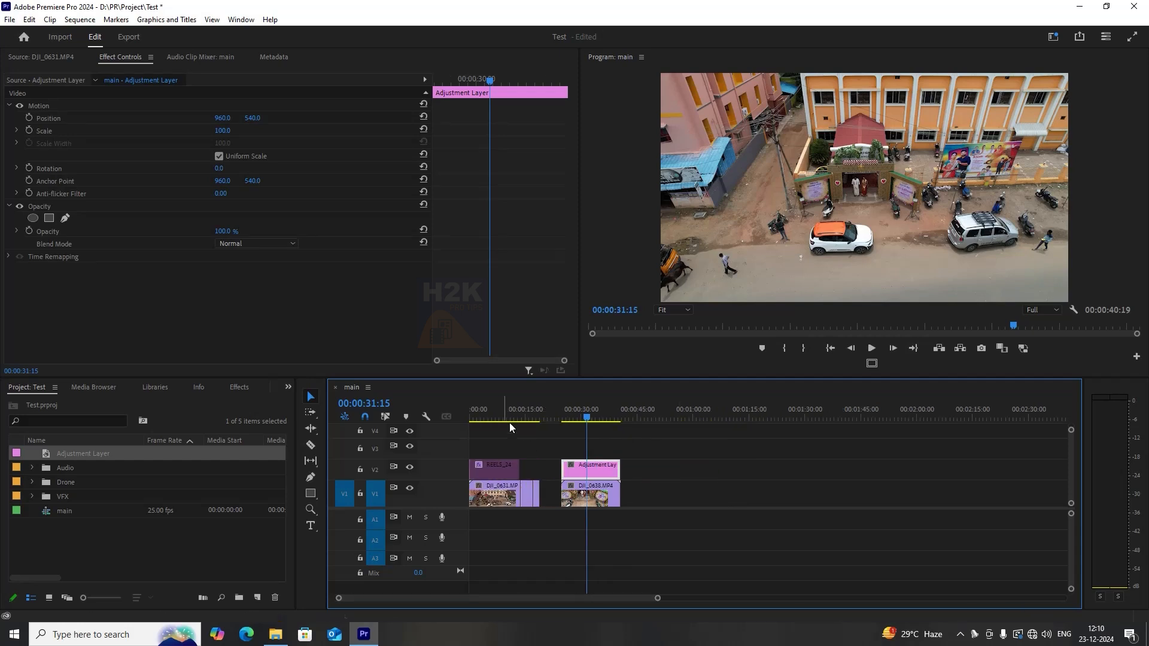
{"action": "key", "text": "Home"}
{"action": "left_click_drag", "start_coordinate": [577, 466], "coordinate": [486, 447]}
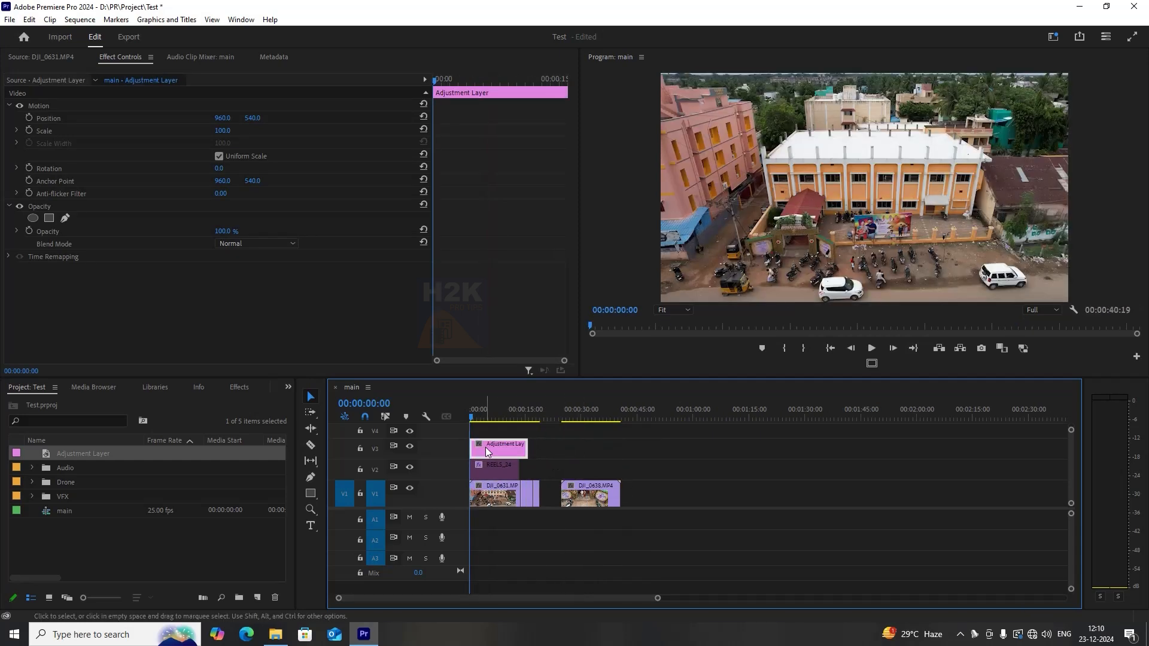
Re-enable the REELS_24 clip.
{"action": "scroll", "coordinate": [529, 443], "scroll_direction": "up", "scroll_amount": 5}
{"action": "left_click", "coordinate": [537, 418]}
{"action": "left_click", "coordinate": [555, 462]}
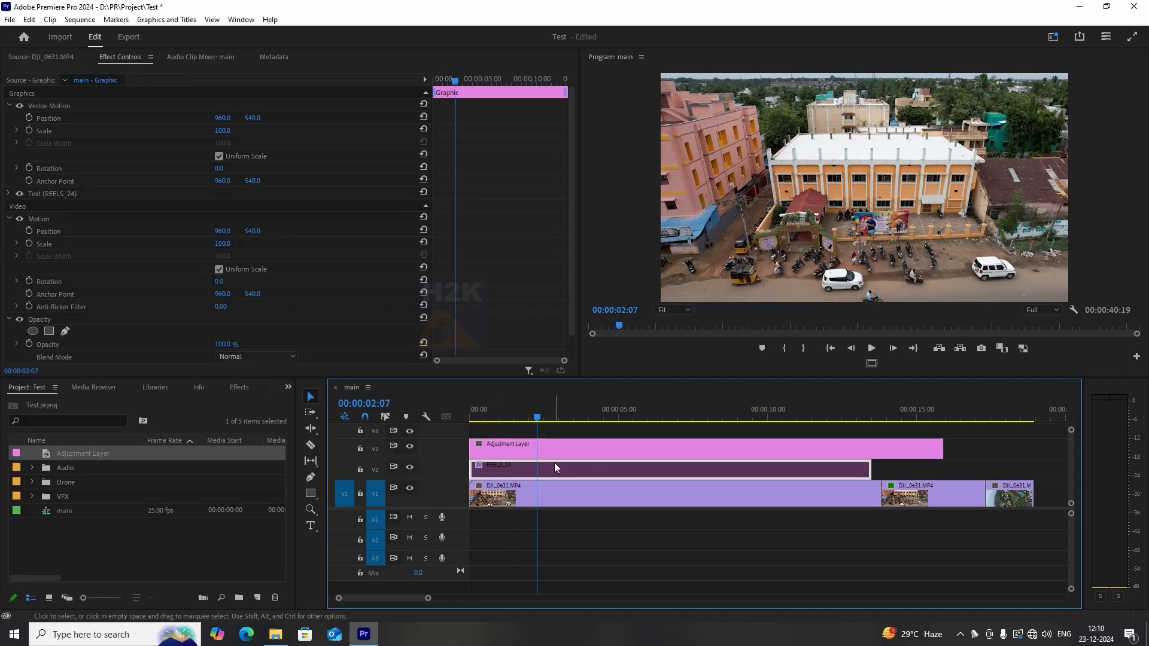
{"action": "key", "text": "shift+e"}
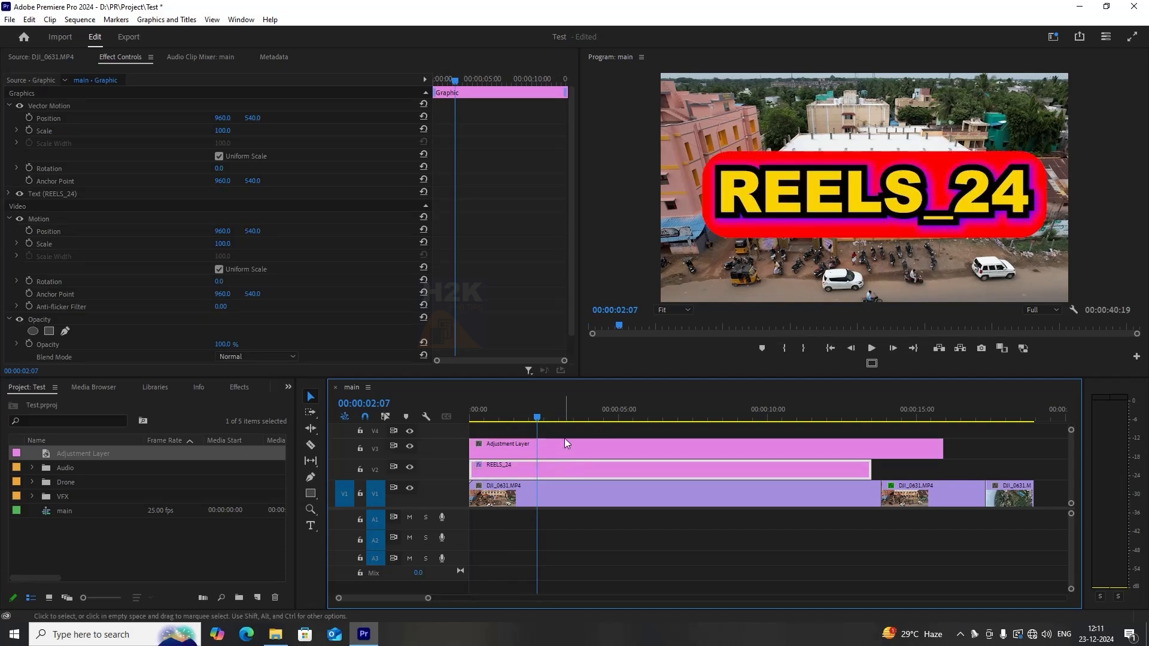
Scale the REELS_24 title down to about 40 and move it to the lower left of the frame.
{"action": "left_click", "coordinate": [564, 437]}
{"action": "left_click", "coordinate": [558, 466]}
{"action": "mouse_move", "coordinate": [229, 134]}
{"action": "left_mouse_down"}
{"action": "mouse_move", "coordinate": [189, 144]}
{"action": "mouse_move", "coordinate": [231, 131]}
{"action": "left_mouse_up"}
{"action": "left_click", "coordinate": [86, 106]}
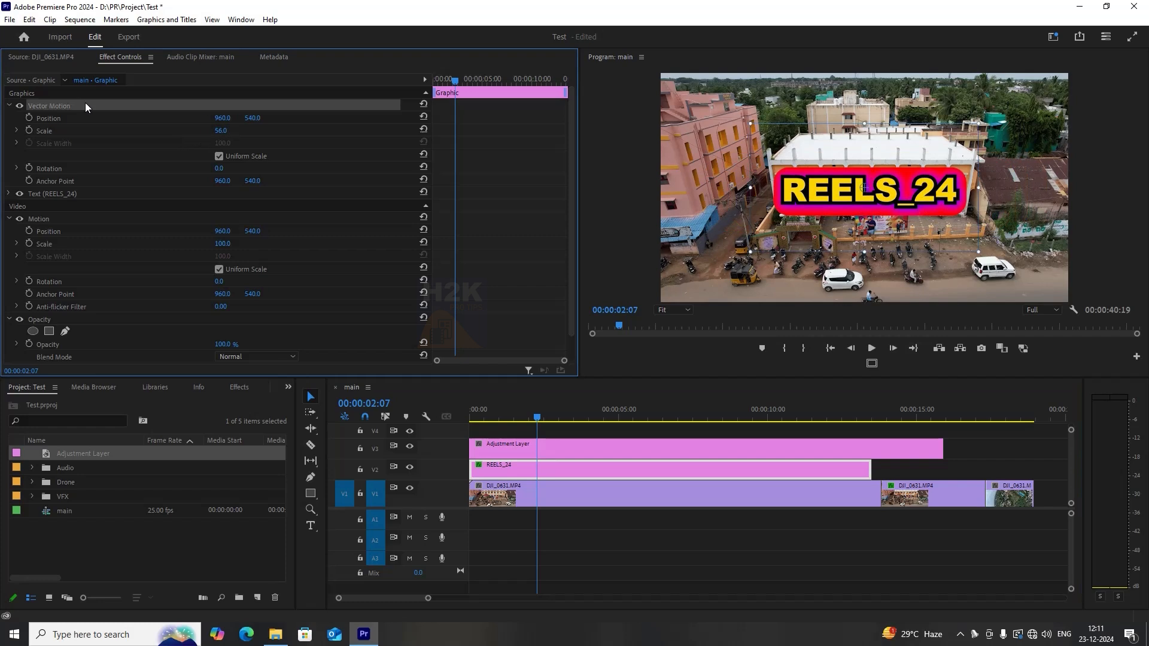
{"action": "left_click_drag", "start_coordinate": [910, 201], "coordinate": [829, 222]}
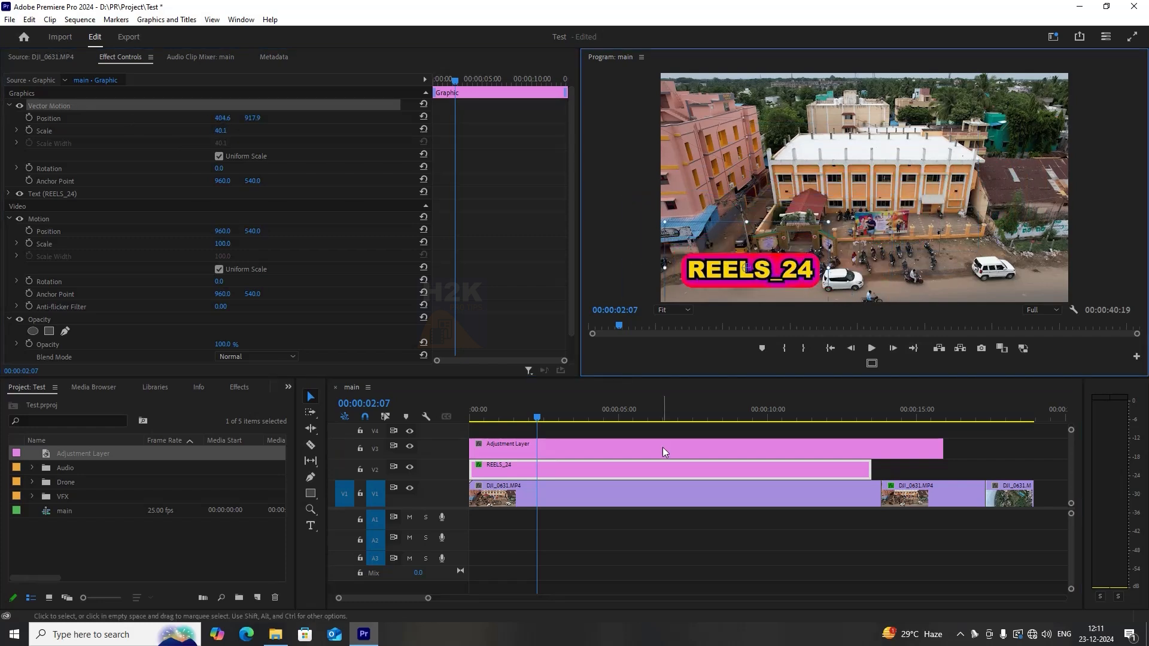
Trim the adjustment layer's end to match the REELS_24 clip.
{"action": "left_click", "coordinate": [664, 451]}
{"action": "left_click_drag", "start_coordinate": [942, 449], "coordinate": [873, 455]}
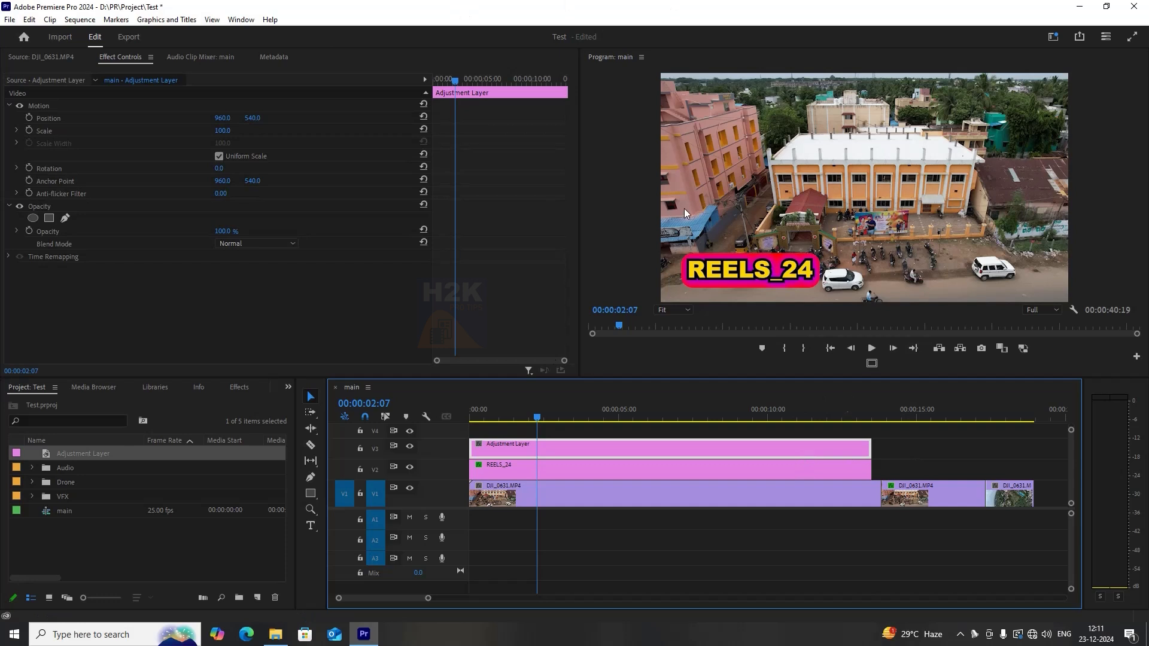
Switch to the Color workspace and lower the adjustment layer's saturation to about 4 for a black-and-white look.
{"action": "left_click", "coordinate": [1054, 37]}
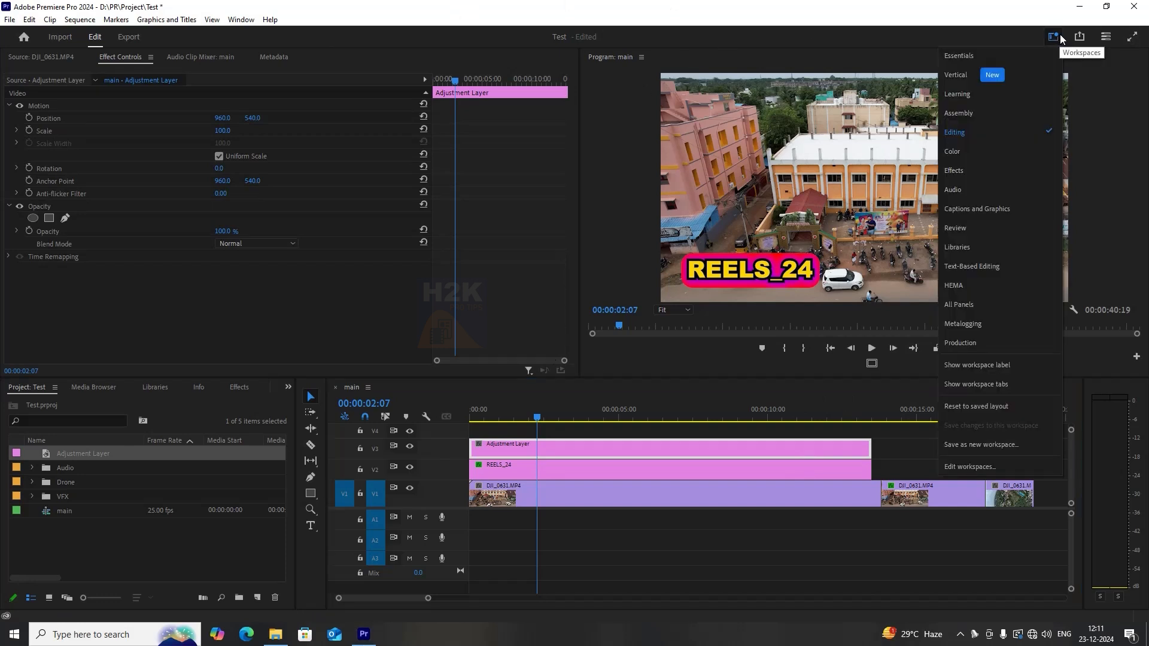
{"action": "left_click", "coordinate": [995, 156]}
{"action": "left_click", "coordinate": [827, 453]}
{"action": "left_click", "coordinate": [609, 447]}
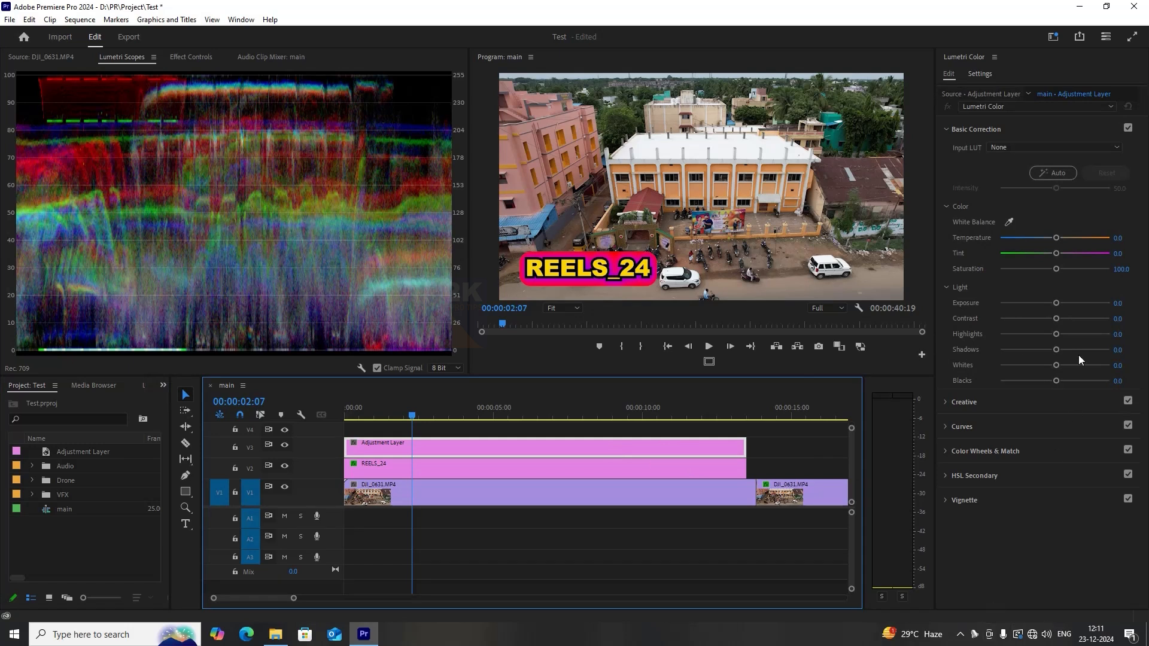
{"action": "left_click_drag", "start_coordinate": [1055, 238], "coordinate": [999, 272]}
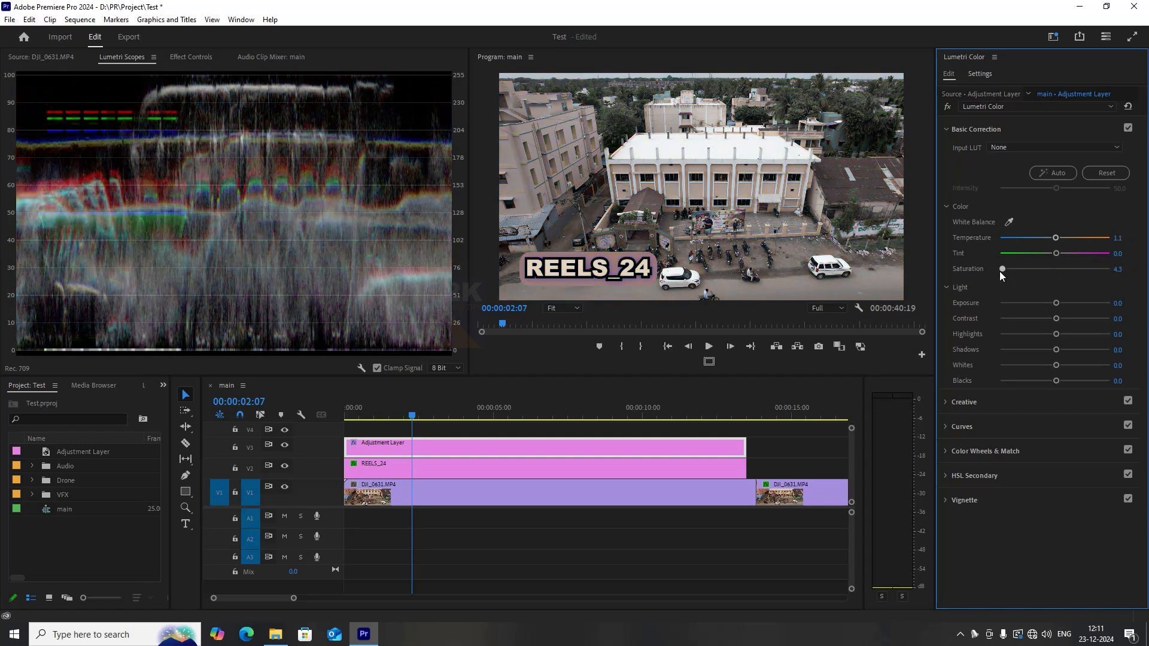
{"action": "left_click", "coordinate": [464, 432]}
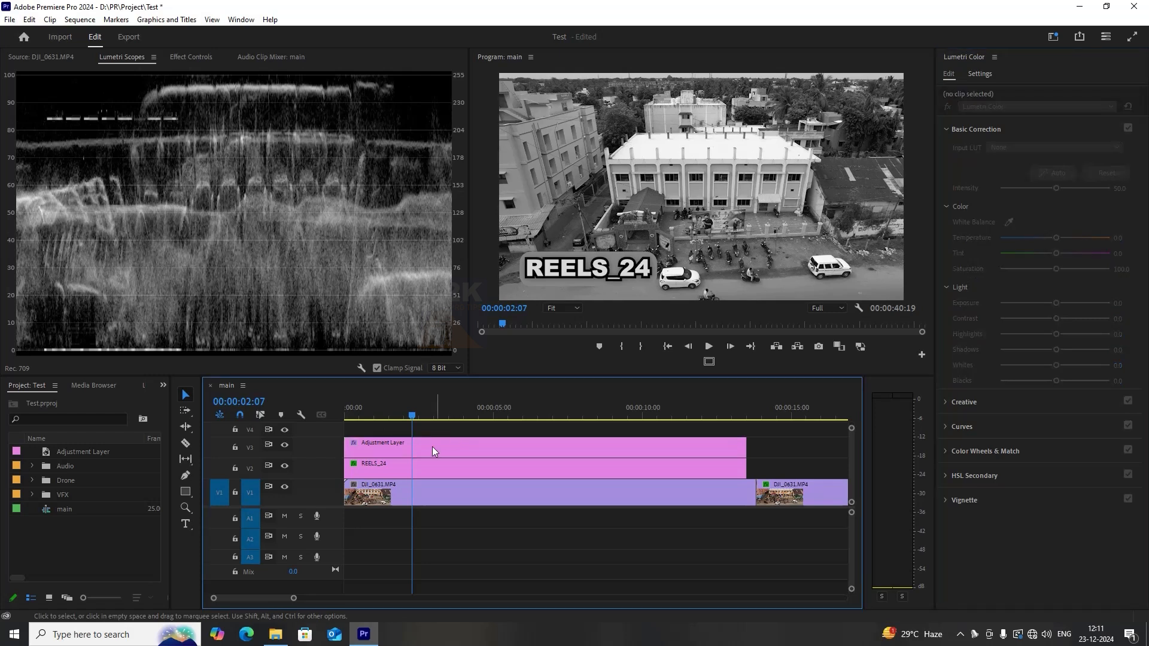
Toggle the adjustment layer off and back on.
{"action": "left_click", "coordinate": [412, 469]}
{"action": "left_click", "coordinate": [415, 453]}
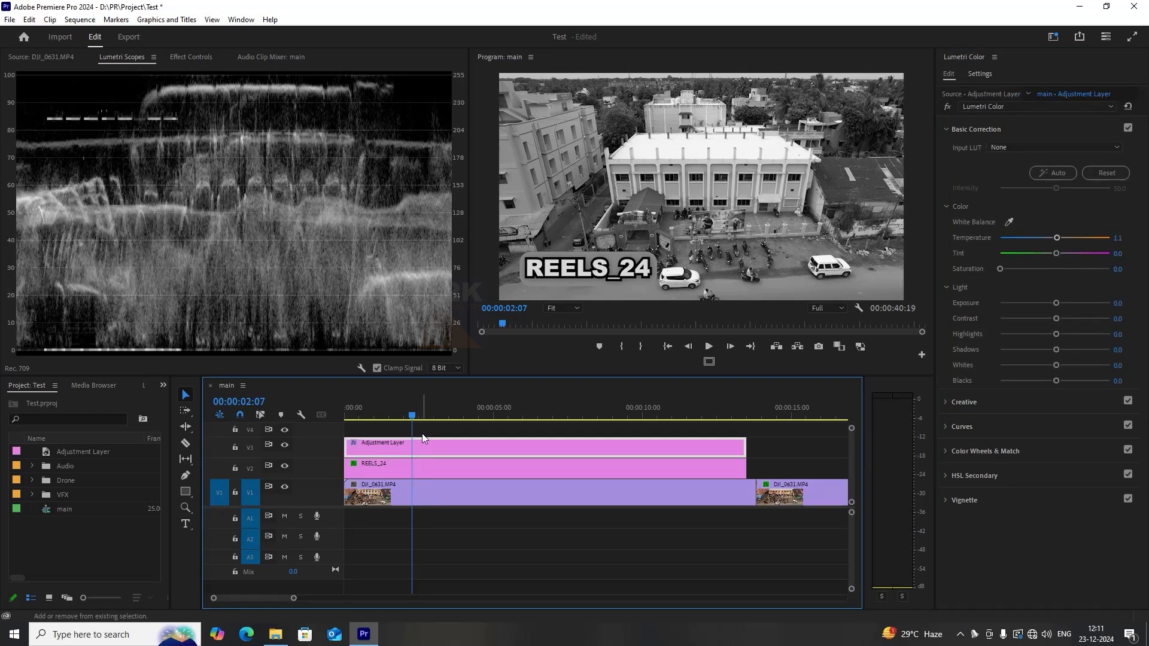
{"action": "key", "text": "shift+e"}
{"action": "key", "text": "shift+e"}
Move the REELS_24 title onto the track above the adjustment layer, then return it to V2.
{"action": "left_click", "coordinate": [389, 473]}
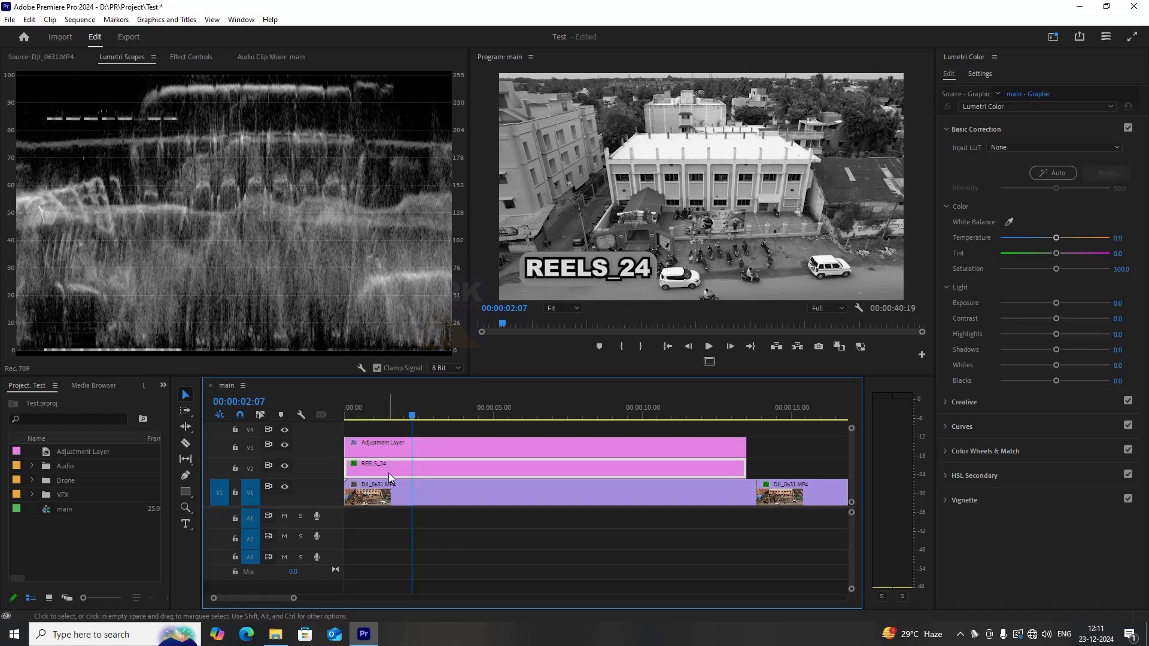
{"action": "left_click_drag", "start_coordinate": [400, 472], "coordinate": [397, 432]}
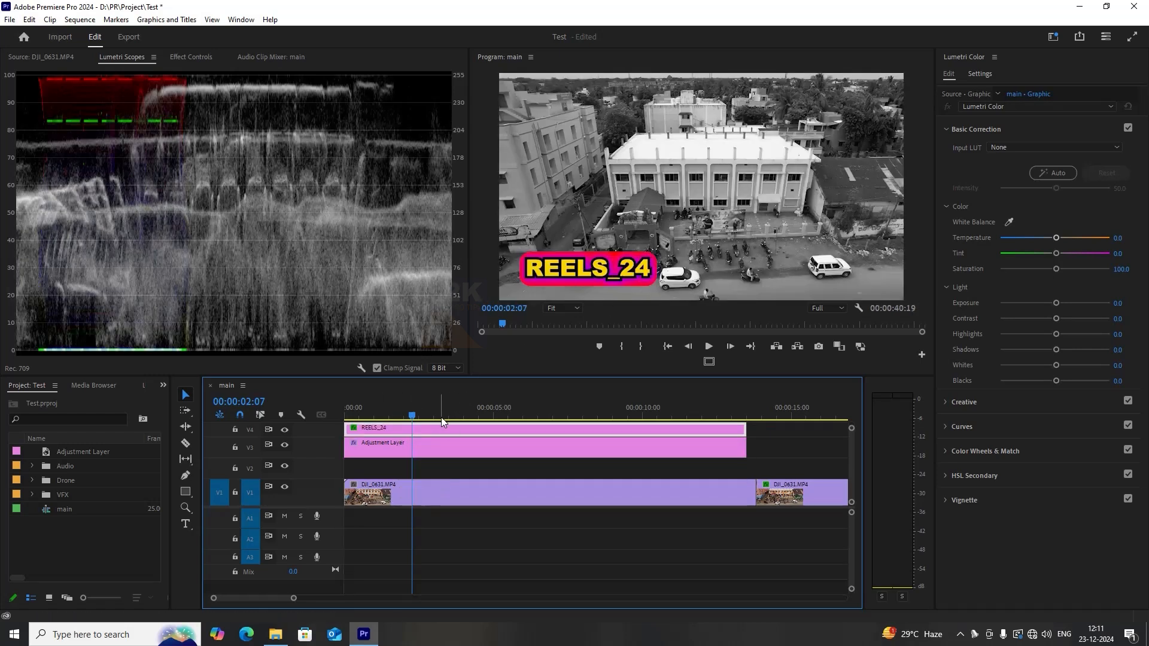
{"action": "left_click_drag", "start_coordinate": [417, 432], "coordinate": [416, 473]}
{"action": "left_click", "coordinate": [429, 450]}
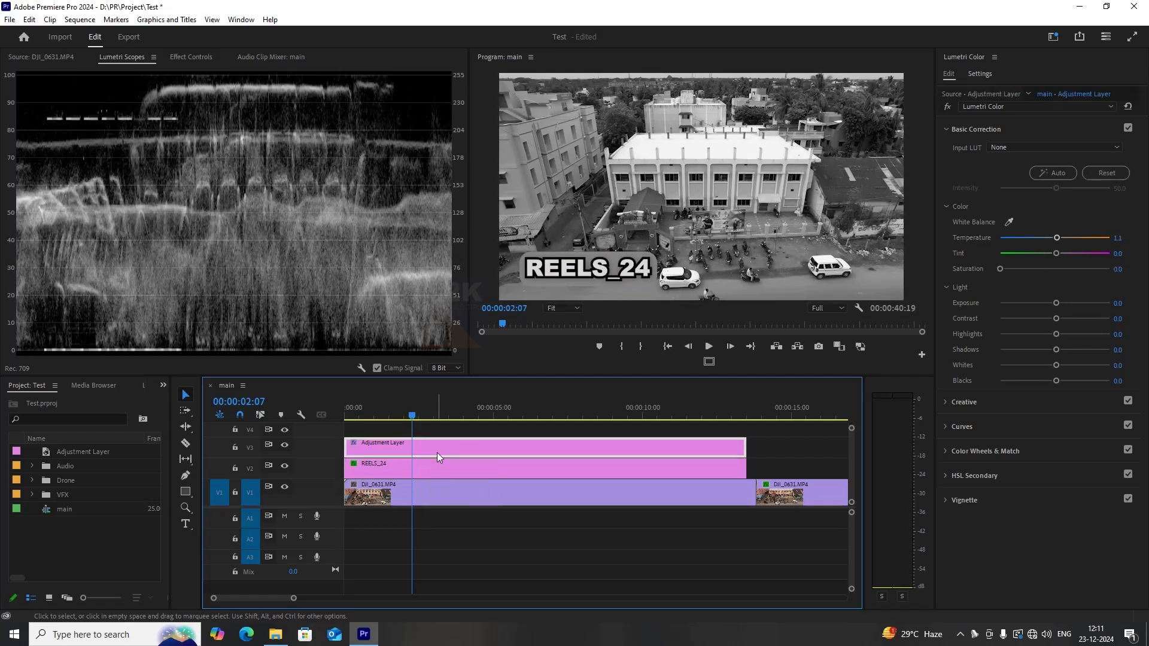
Raise the adjustment layer's saturation to about 103 and slightly shift the Creative highlight tint and tint balance.
{"action": "left_click_drag", "start_coordinate": [429, 417], "coordinate": [547, 417]}
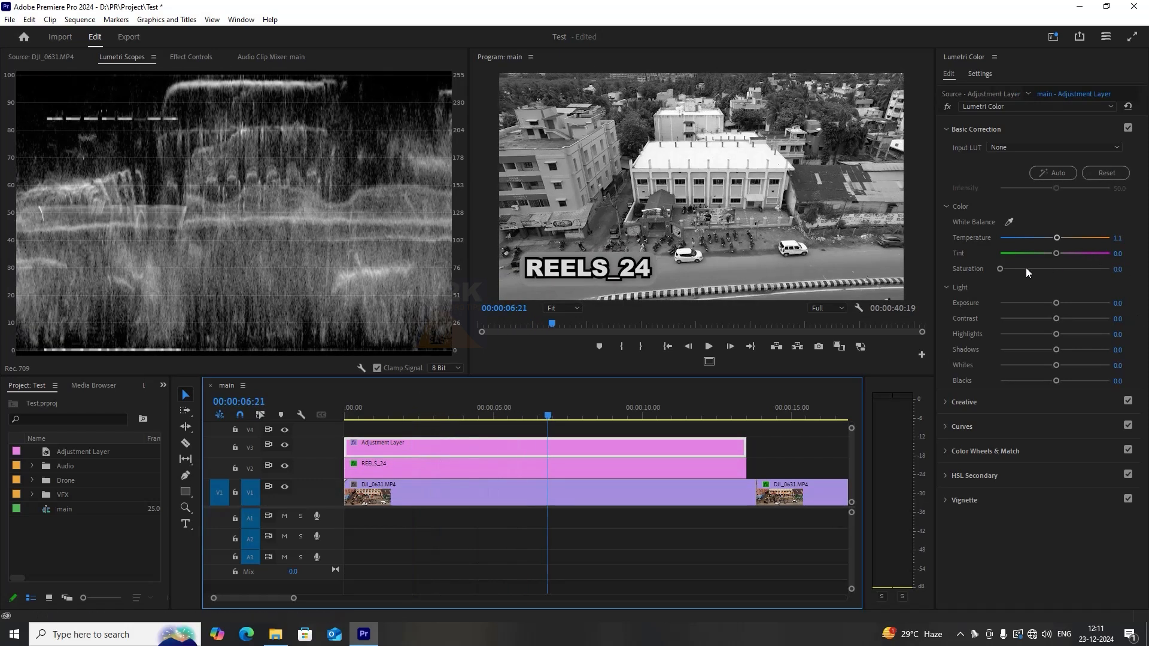
{"action": "mouse_move", "coordinate": [999, 270]}
{"action": "left_mouse_down"}
{"action": "mouse_move", "coordinate": [1056, 271]}
{"action": "mouse_move", "coordinate": [1076, 301]}
{"action": "mouse_move", "coordinate": [1044, 303]}
{"action": "mouse_move", "coordinate": [1028, 319]}
{"action": "mouse_move", "coordinate": [1055, 322]}
{"action": "mouse_move", "coordinate": [1052, 307]}
{"action": "left_mouse_up"}
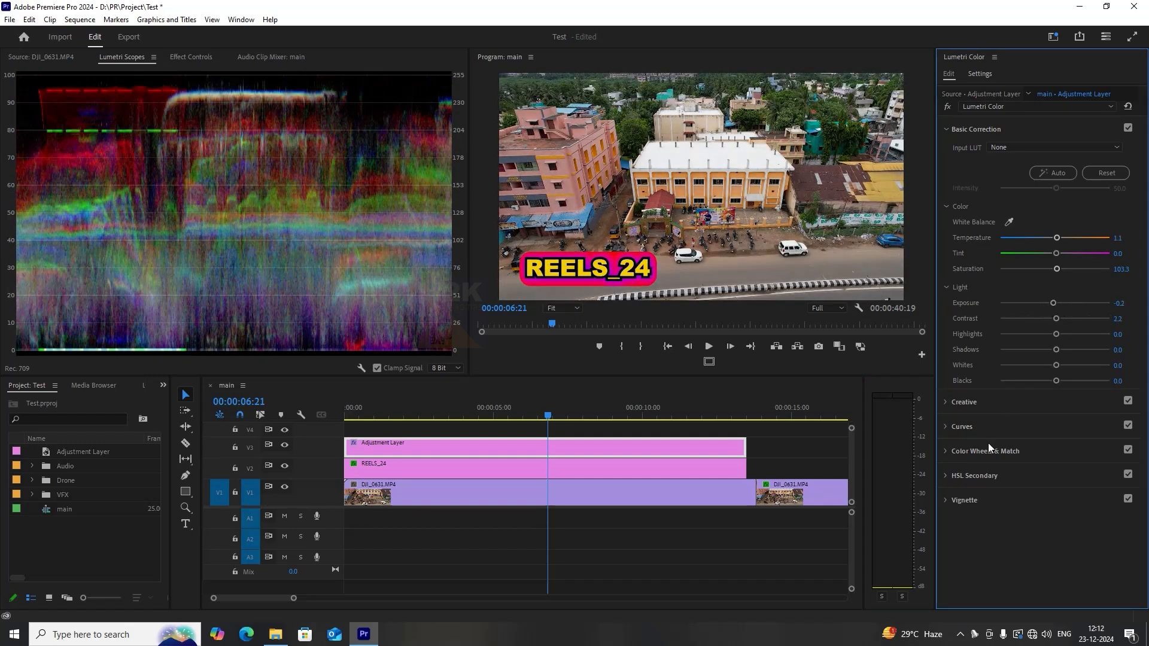
{"action": "left_click", "coordinate": [990, 401]}
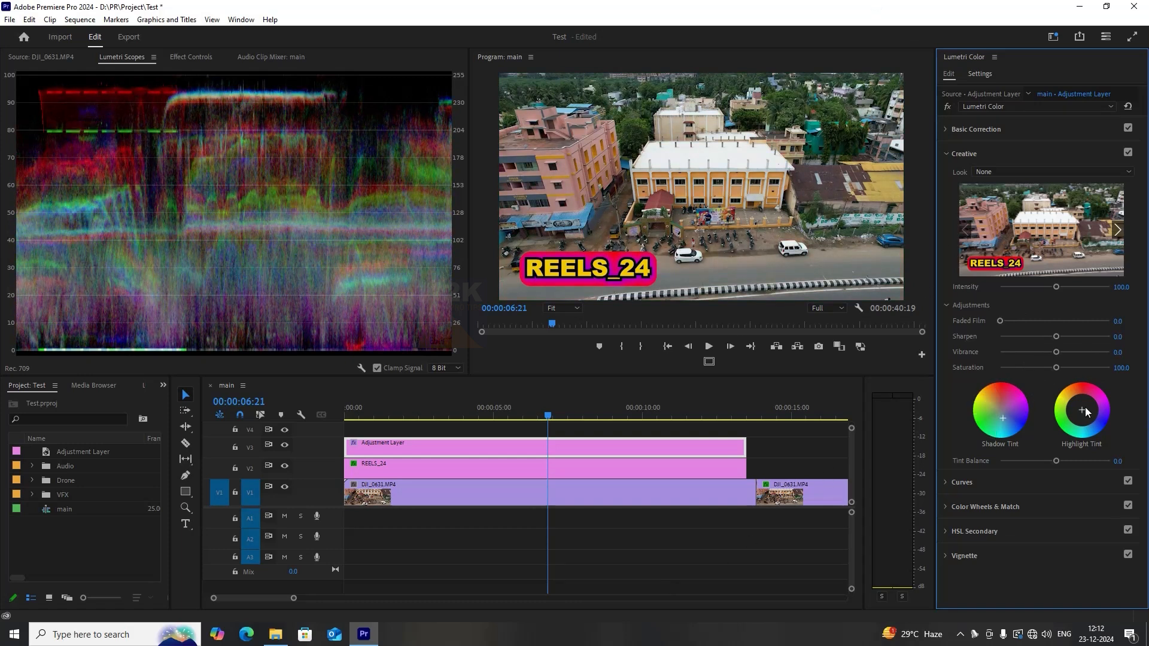
{"action": "left_click_drag", "start_coordinate": [1086, 411], "coordinate": [1080, 401]}
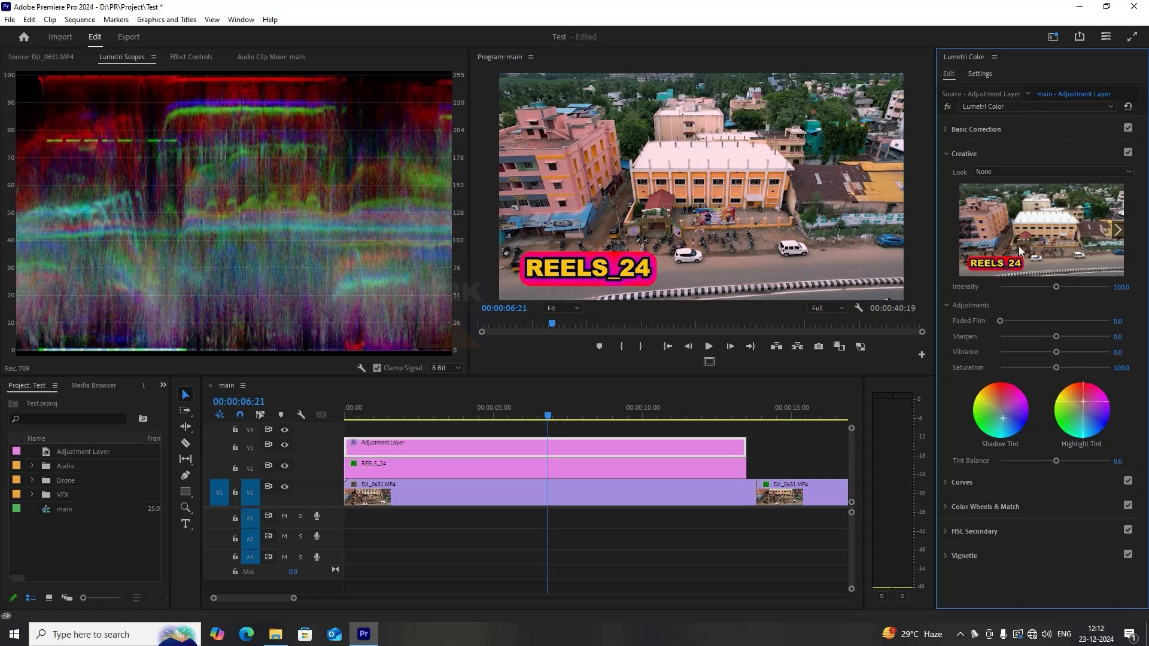
{"action": "mouse_move", "coordinate": [1057, 461]}
{"action": "left_mouse_down"}
{"action": "mouse_move", "coordinate": [1002, 462]}
{"action": "mouse_move", "coordinate": [1053, 459]}
{"action": "left_mouse_up"}
Add a vignette to the adjustment layer with midpoint about 18, roundness about 13 and feather 0.
{"action": "left_click", "coordinate": [959, 560]}
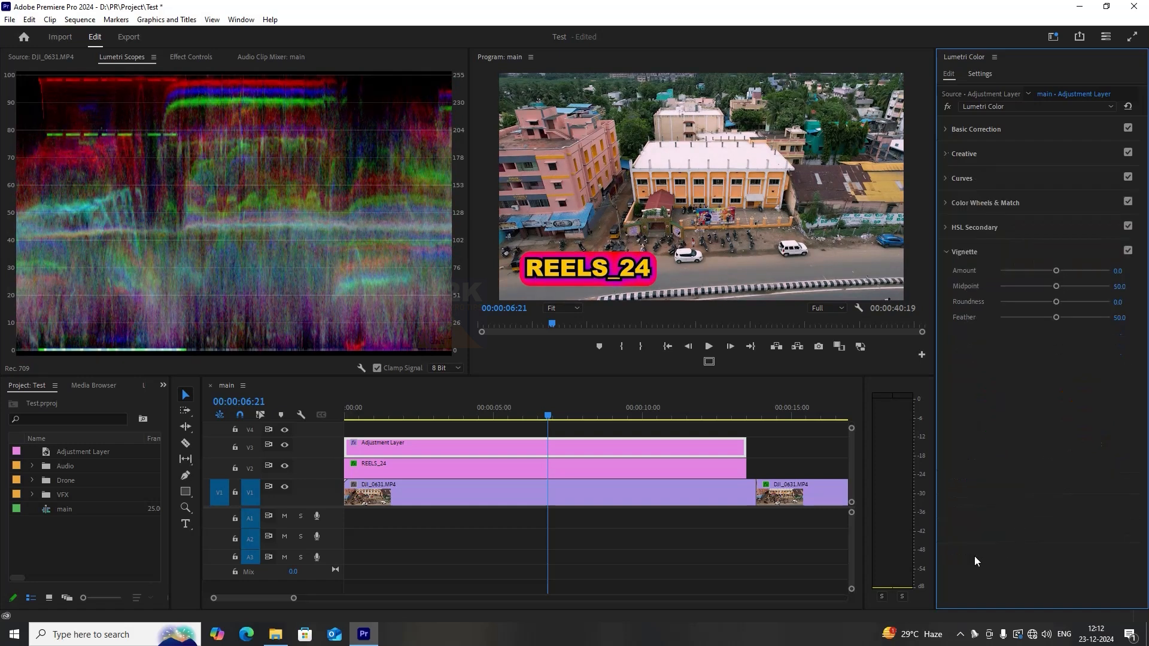
{"action": "left_click_drag", "start_coordinate": [1045, 268], "coordinate": [964, 275]}
{"action": "left_click_drag", "start_coordinate": [1058, 287], "coordinate": [1053, 288]}
{"action": "left_click_drag", "start_coordinate": [1056, 317], "coordinate": [951, 301]}
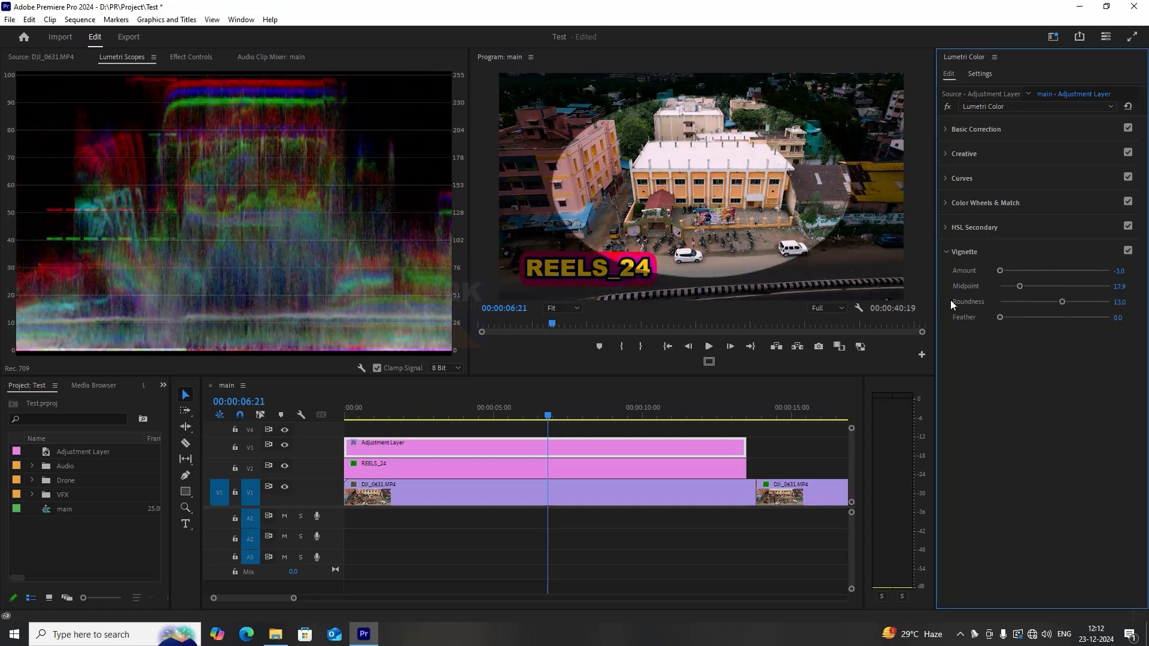
{"action": "left_click", "coordinate": [944, 253]}
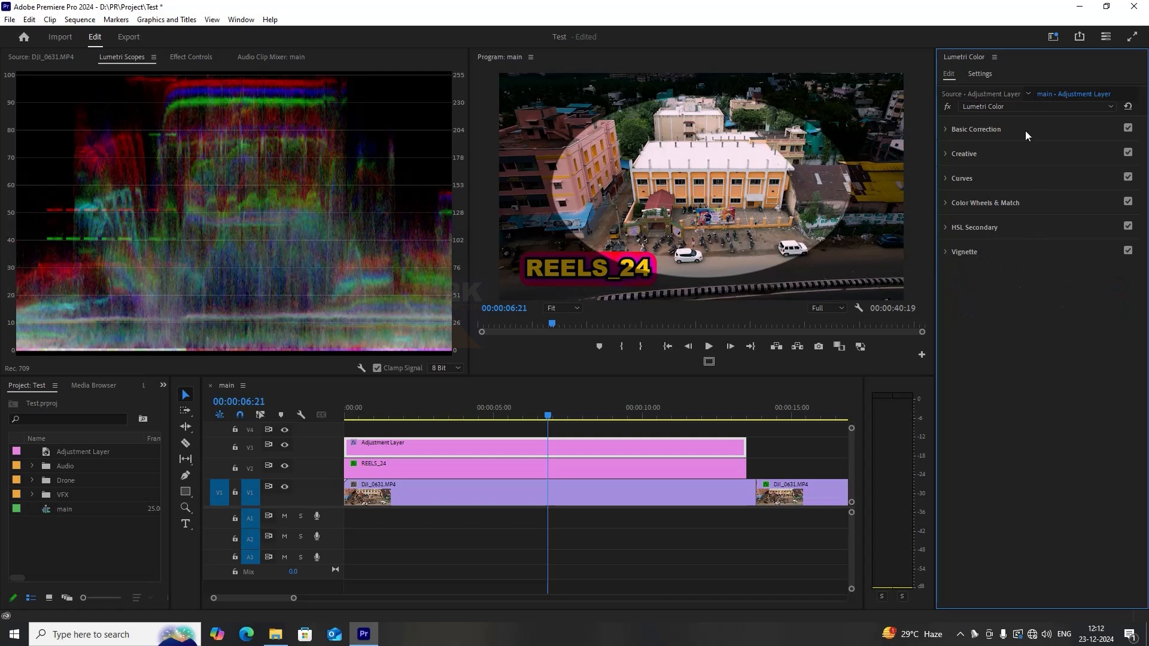
Remove the Lumetri Color effect from the adjustment layer with Remove Attributes.
{"action": "left_click", "coordinate": [788, 461]}
{"action": "left_click", "coordinate": [554, 452]}
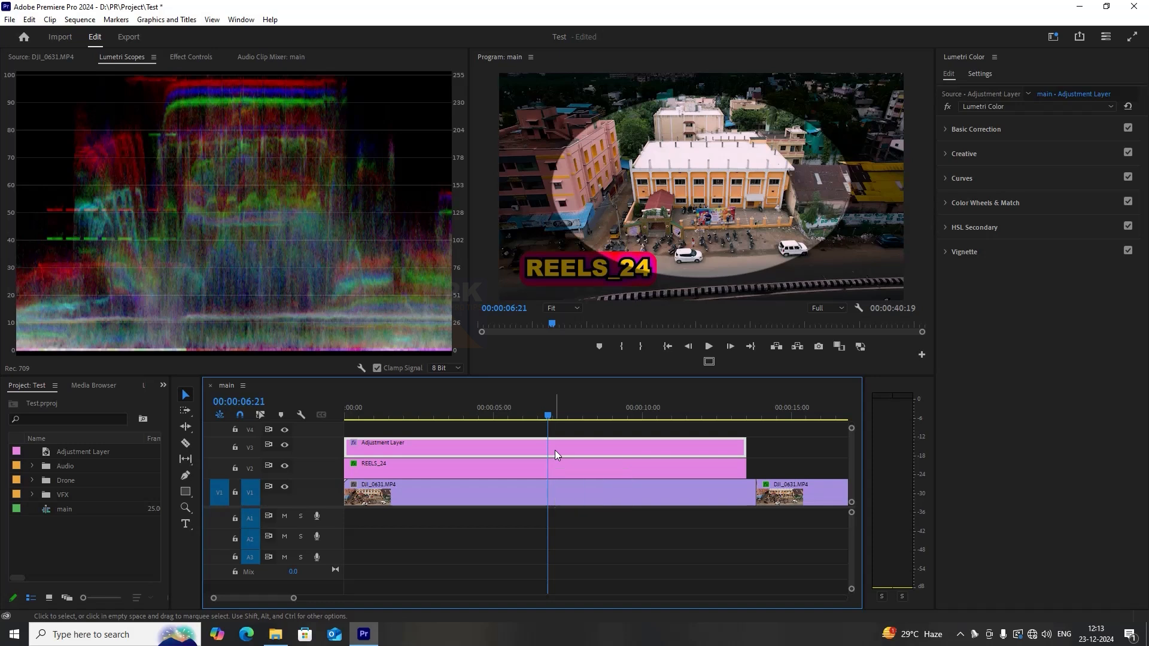
{"action": "right_click", "coordinate": [554, 450]}
{"action": "left_click", "coordinate": [626, 82]}
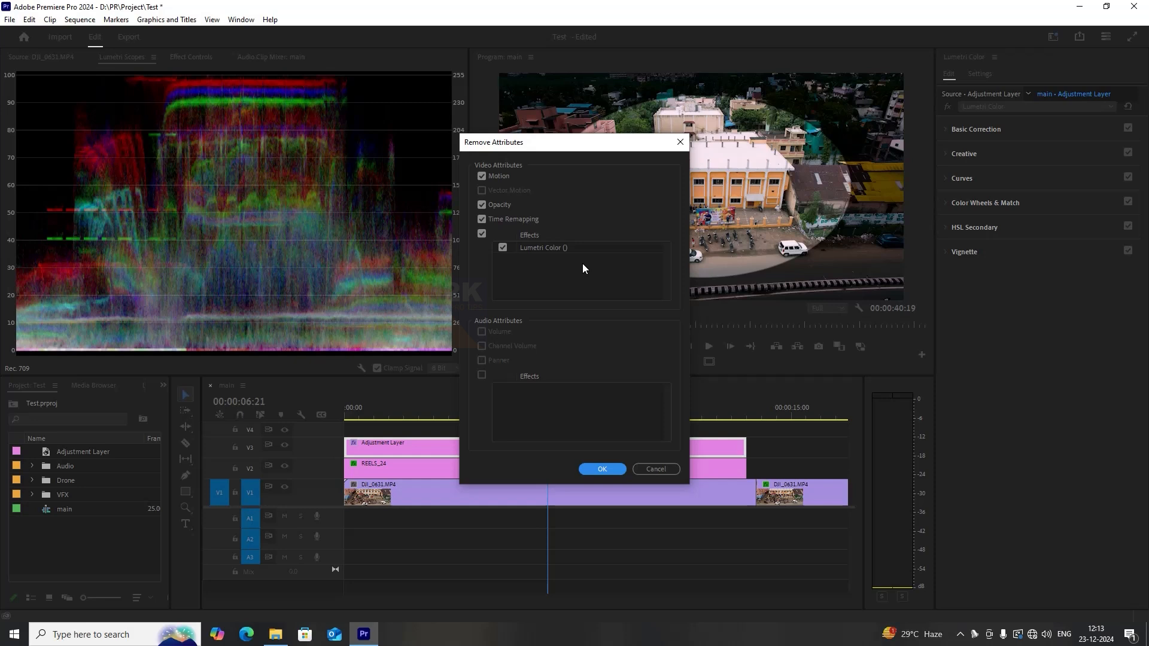
{"action": "left_click", "coordinate": [606, 469]}
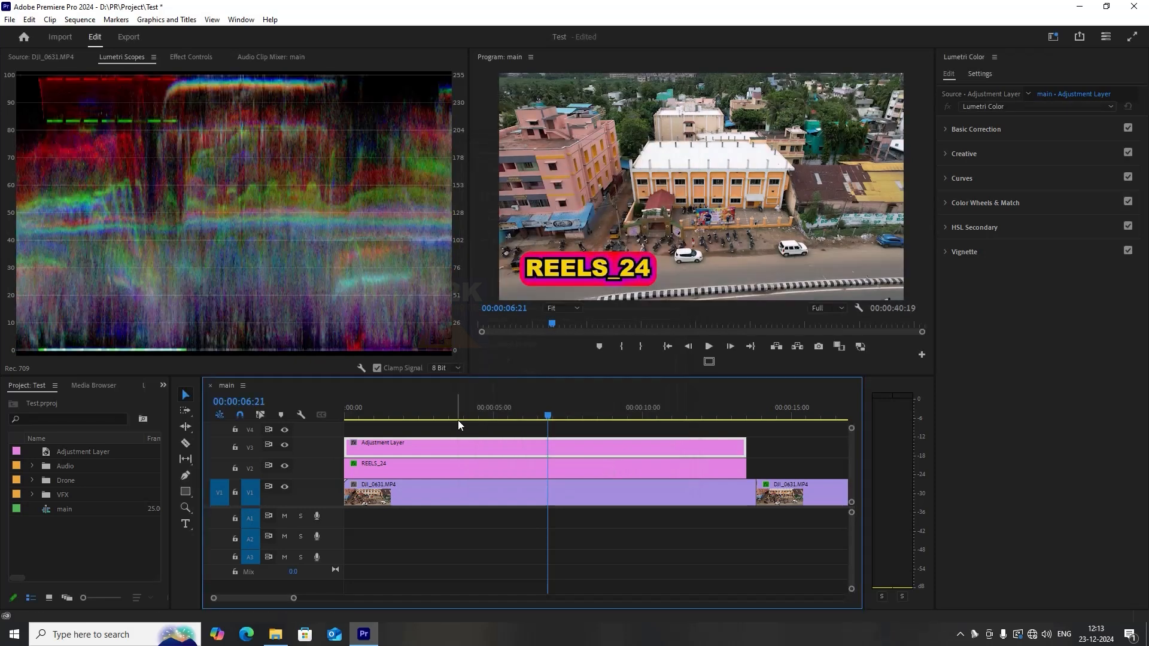
Apply the Cubicle 99 input LUT to the adjustment layer in Basic Correction.
{"action": "left_click", "coordinate": [567, 448]}
{"action": "left_click", "coordinate": [994, 94]}
{"action": "left_click", "coordinate": [696, 447]}
{"action": "left_click", "coordinate": [995, 127]}
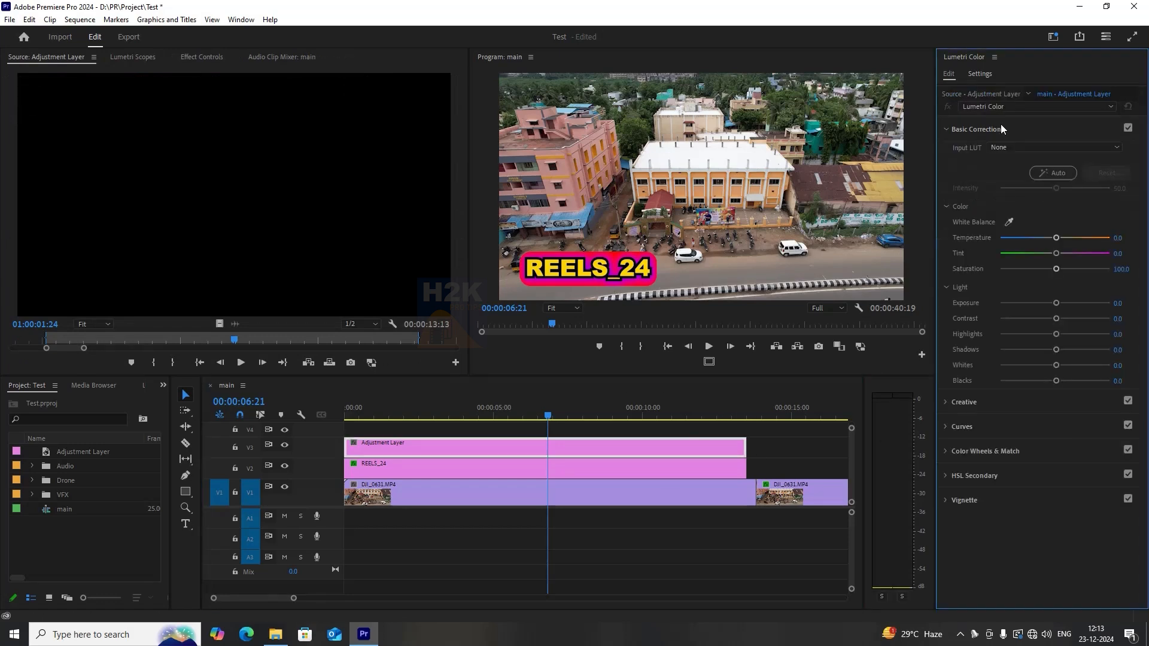
{"action": "left_click", "coordinate": [1003, 147]}
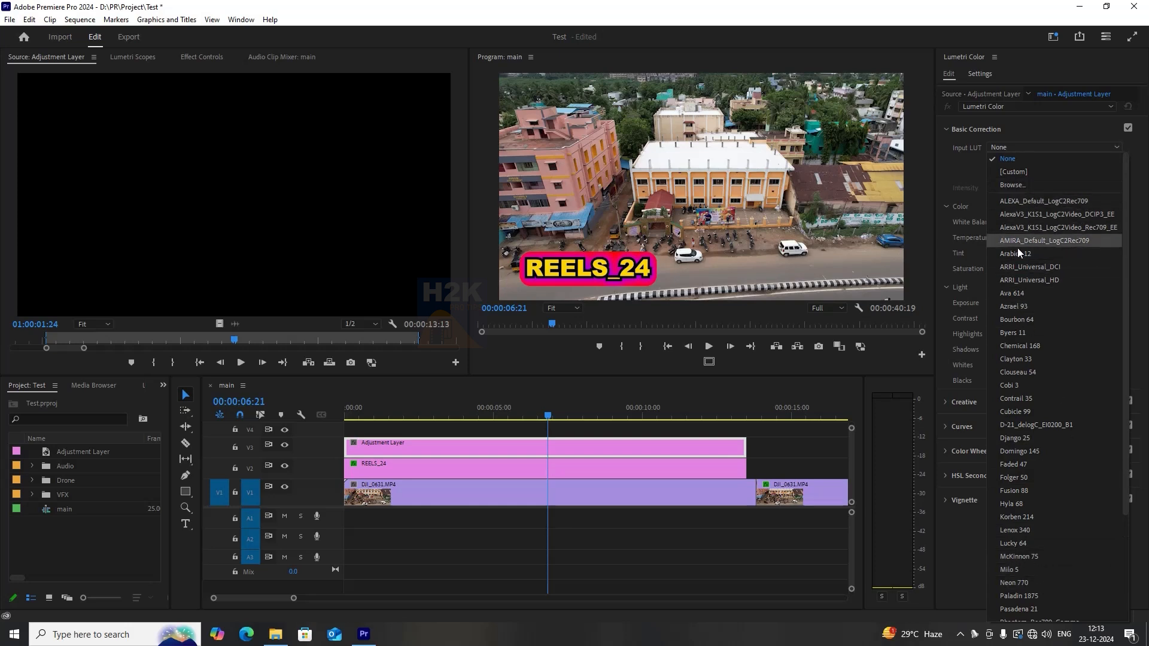
{"action": "scroll", "coordinate": [1023, 399], "scroll_direction": "down", "scroll_amount": 3}
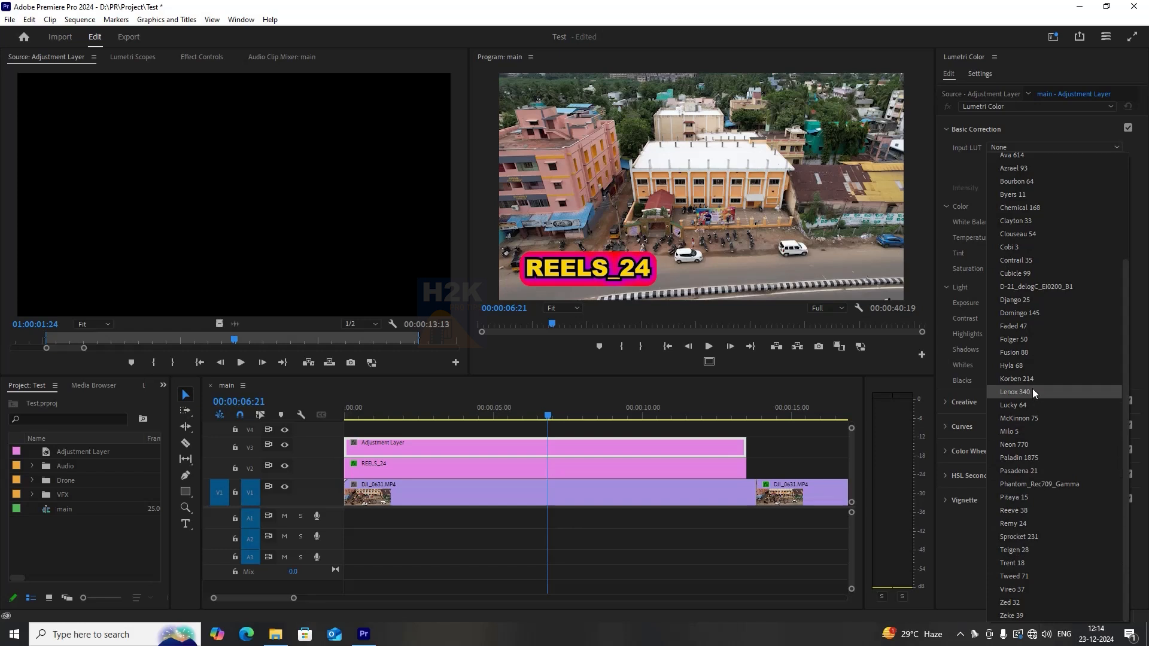
{"action": "scroll", "coordinate": [1031, 446], "scroll_direction": "up", "scroll_amount": 1}
{"action": "scroll", "coordinate": [1035, 389], "scroll_direction": "up", "scroll_amount": 1}
{"action": "left_click", "coordinate": [1037, 339]}
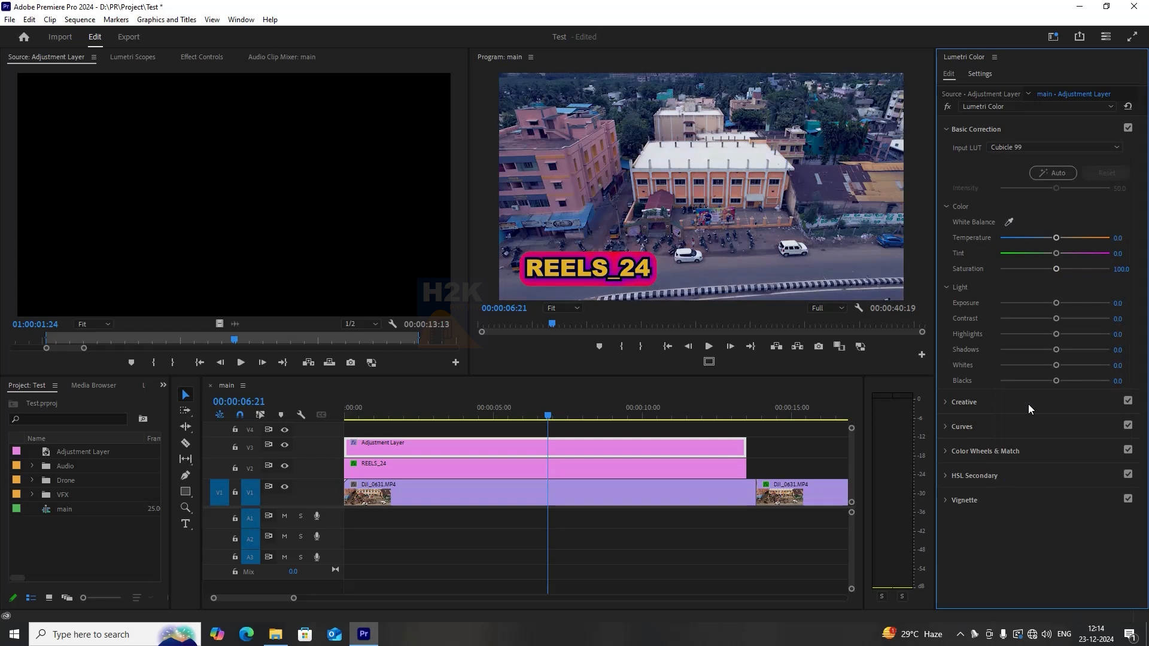
Try the Fusion 88, Hyla 68 and Ava 614 input LUTs, then reset the Input LUT to None.
{"action": "left_click", "coordinate": [563, 431]}
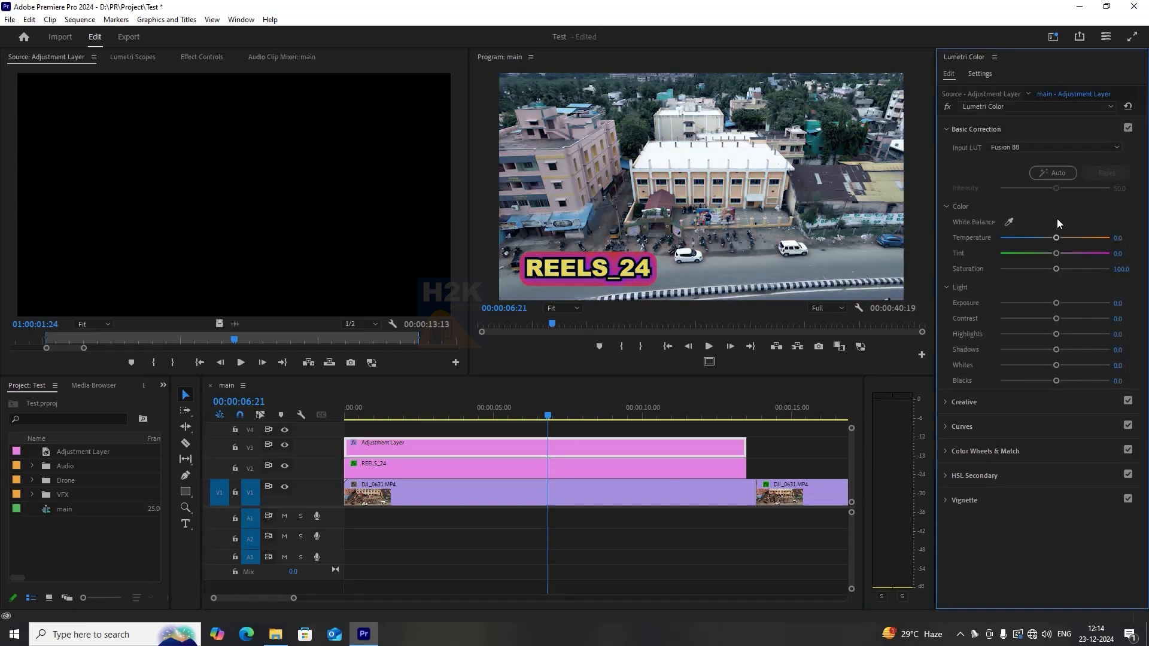
{"action": "left_click", "coordinate": [1045, 149]}
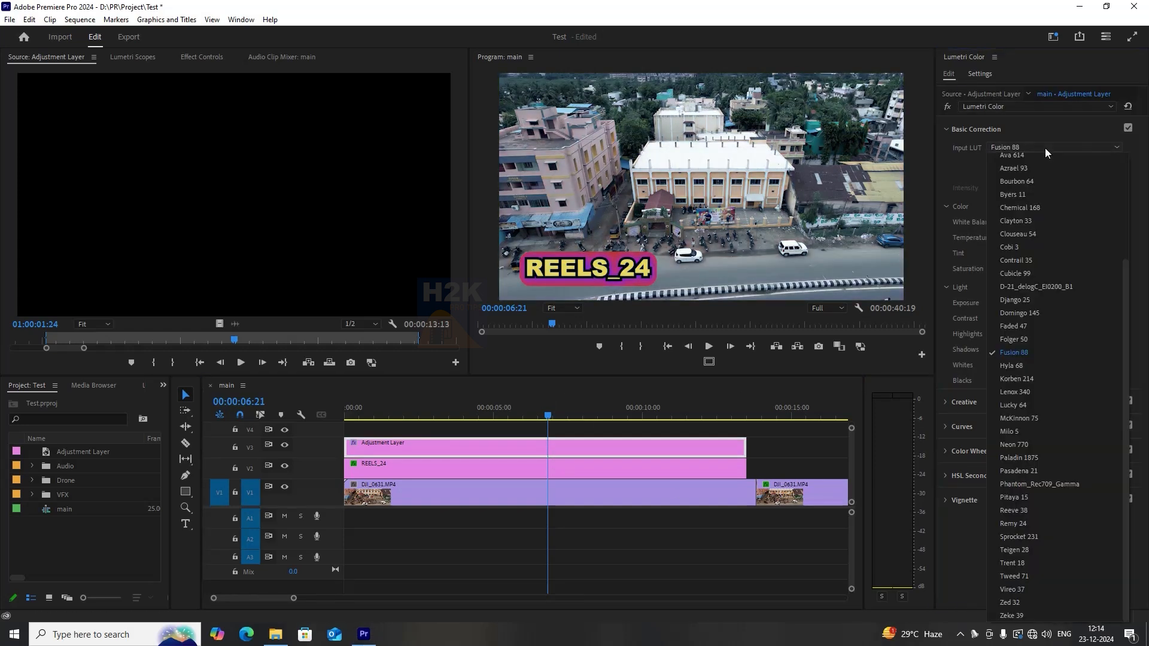
{"action": "left_click", "coordinate": [1027, 365]}
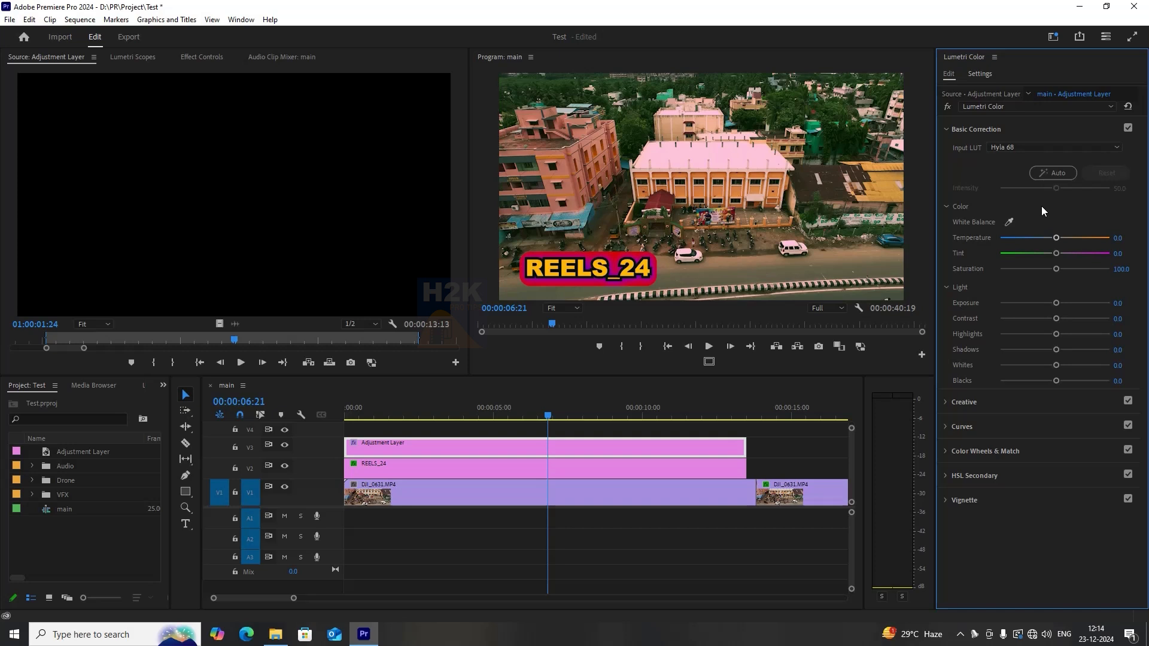
{"action": "left_click", "coordinate": [1014, 150]}
{"action": "left_click", "coordinate": [1015, 152]}
{"action": "left_click", "coordinate": [1015, 152]}
{"action": "left_click", "coordinate": [1018, 162]}
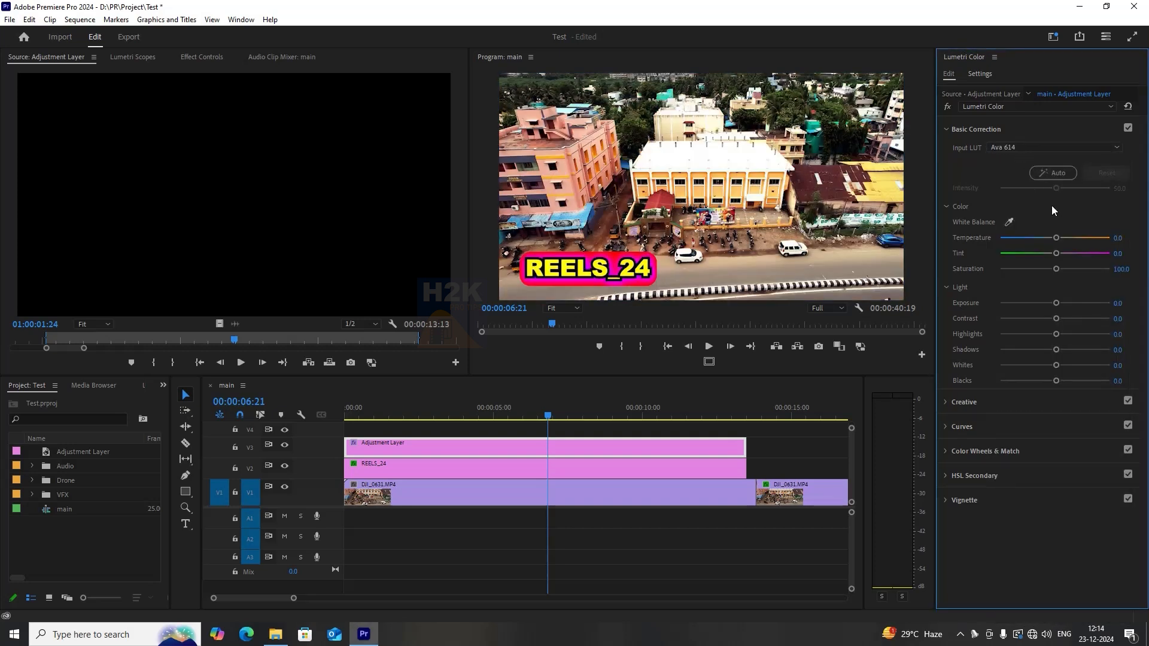
{"action": "left_click", "coordinate": [1022, 150]}
{"action": "left_click", "coordinate": [1018, 159]}
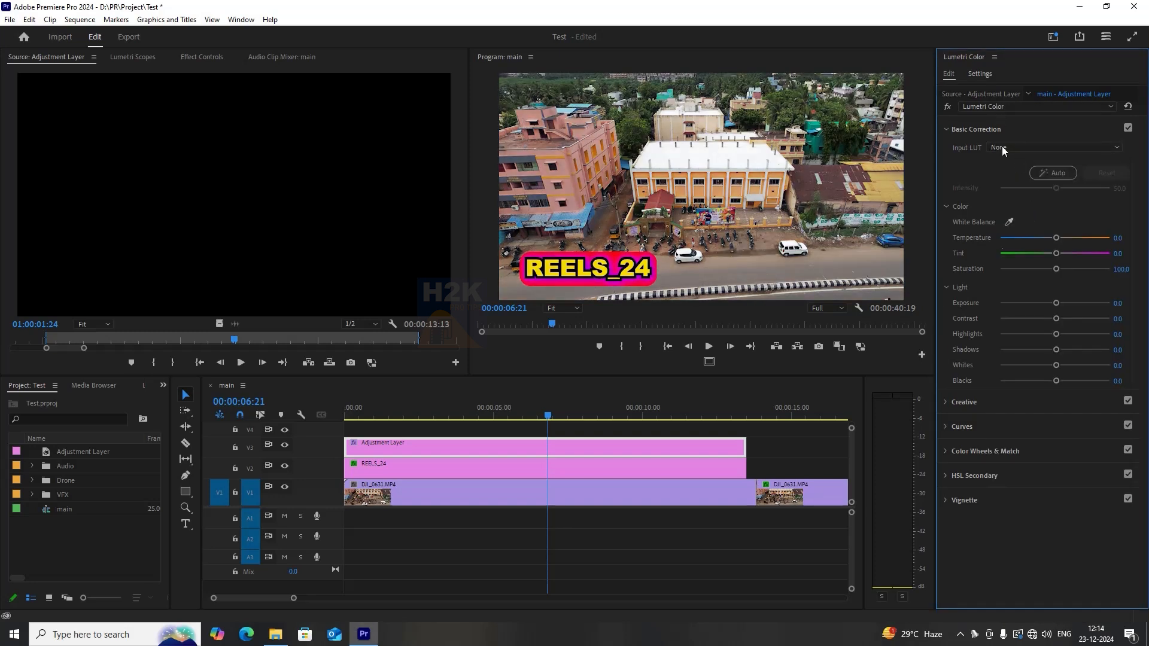
Apply the Fusion 88 creative look with intensity about 96 and faded film about 2.7.
{"action": "left_click", "coordinate": [1000, 130]}
{"action": "left_click", "coordinate": [1010, 172]}
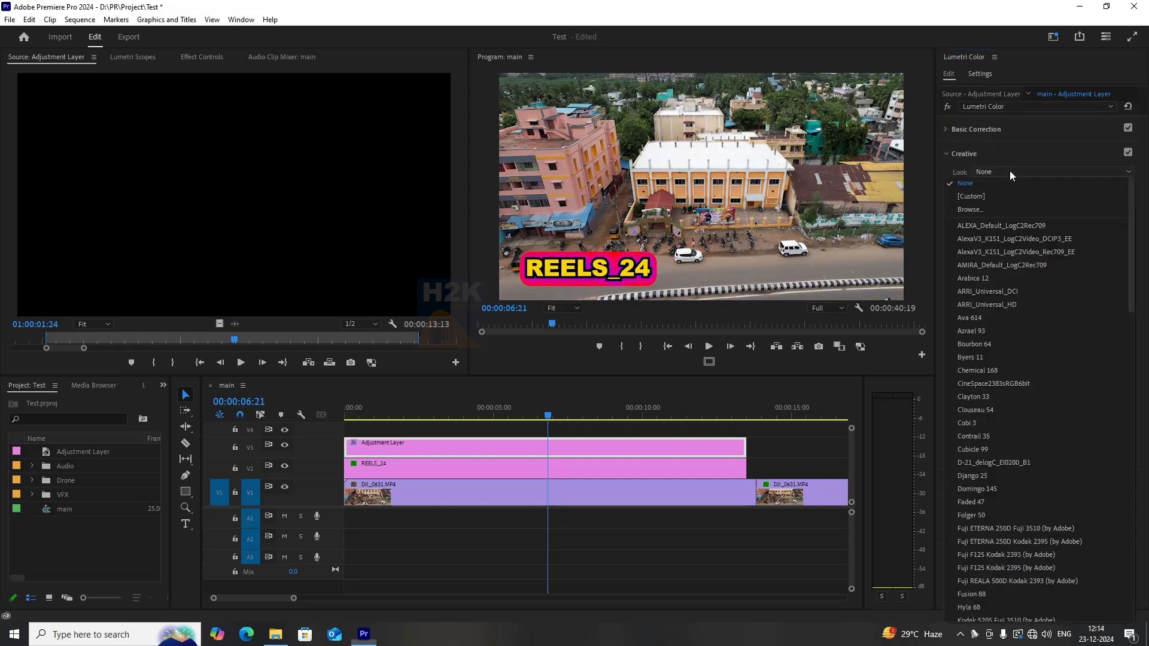
{"action": "scroll", "coordinate": [996, 446], "scroll_direction": "down", "scroll_amount": 3}
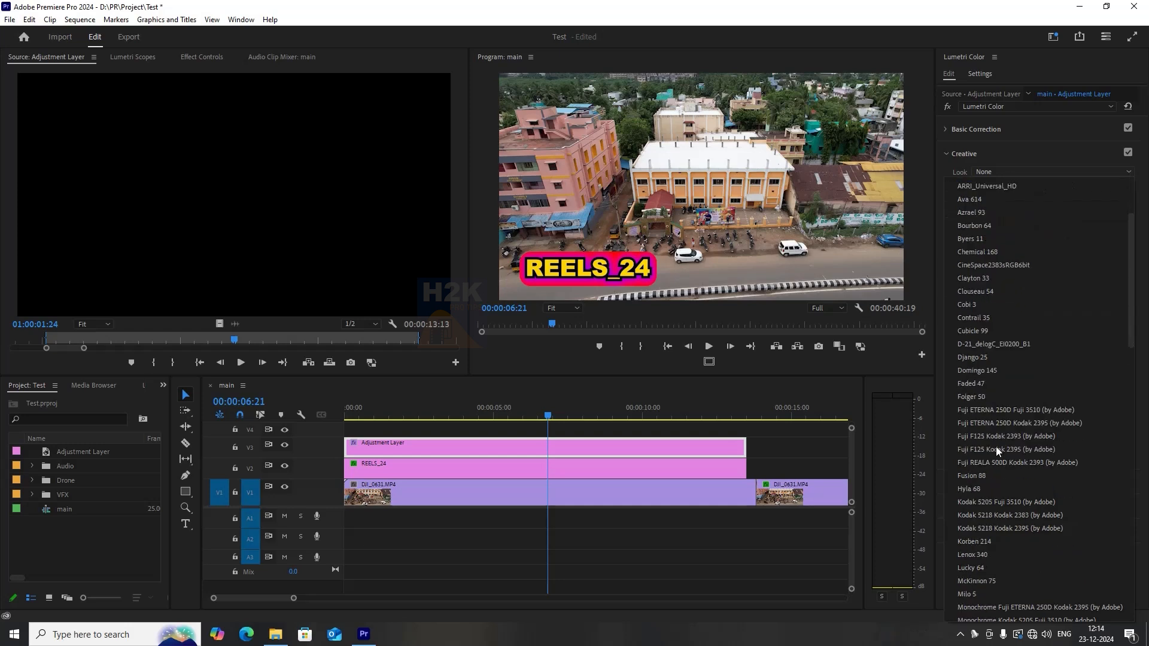
{"action": "left_click", "coordinate": [983, 476]}
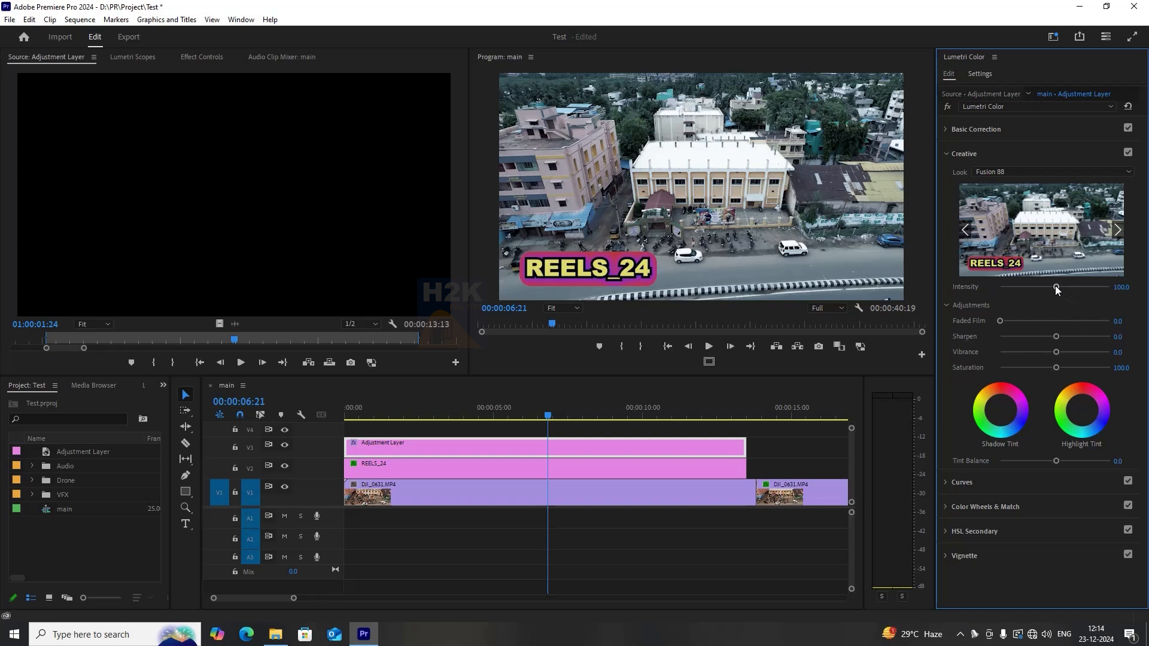
{"action": "left_click_drag", "start_coordinate": [1056, 289], "coordinate": [975, 289]}
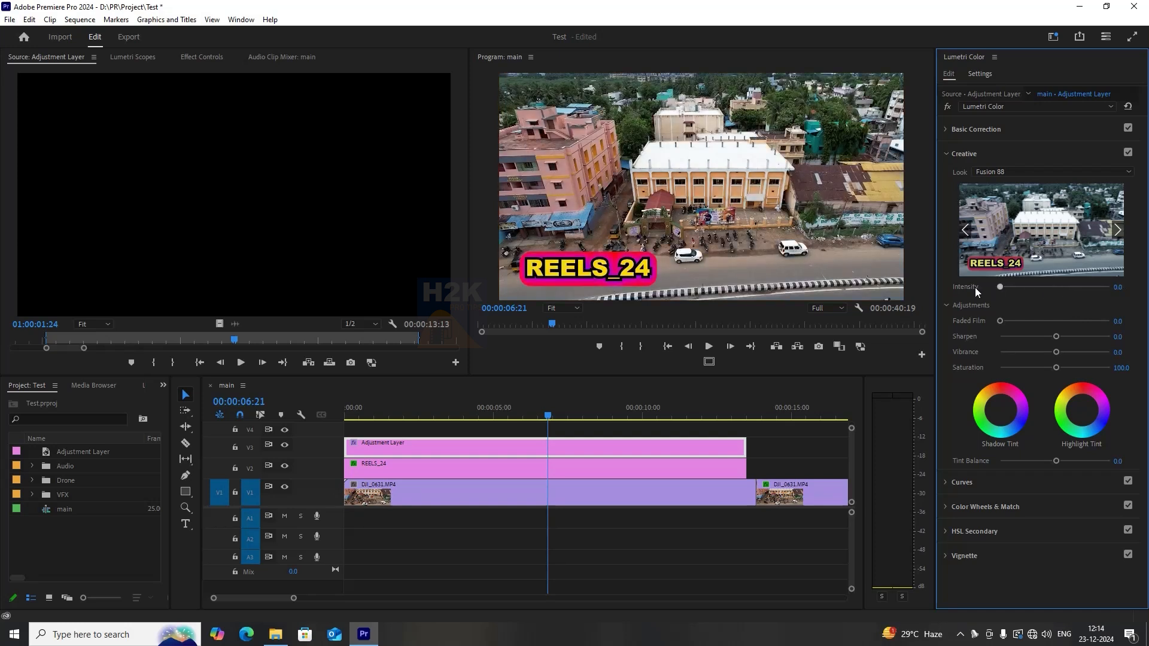
{"action": "left_click_drag", "start_coordinate": [975, 288], "coordinate": [1006, 325]}
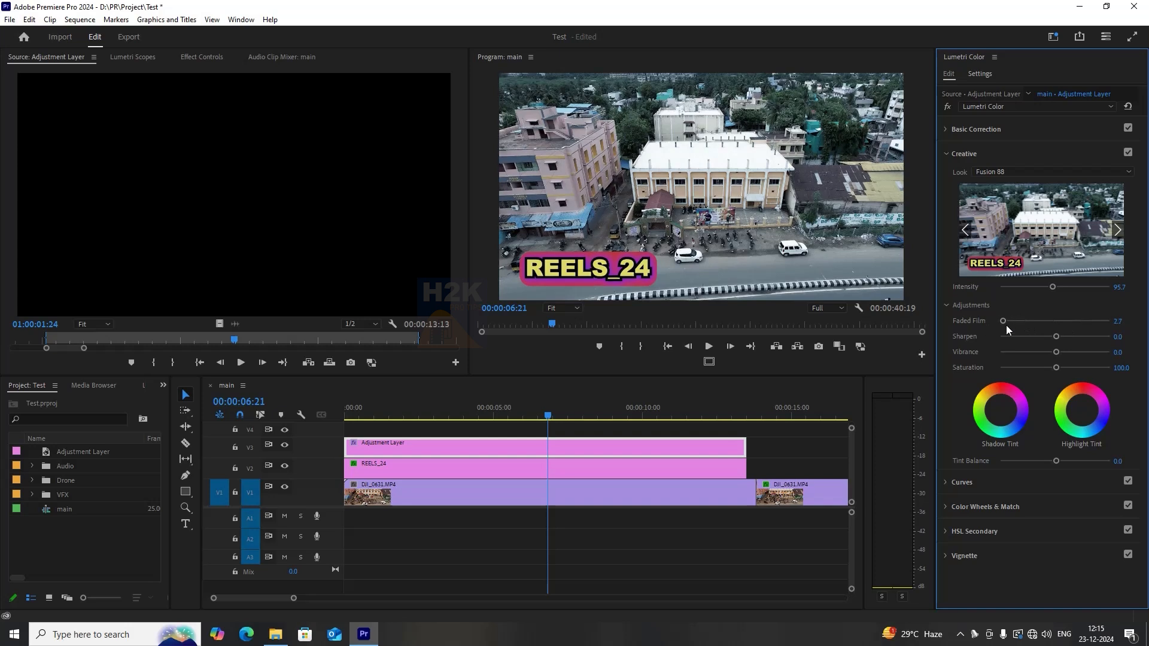
Switch the creative look to Pitaya 15 and lower its intensity to about 38.
{"action": "left_click", "coordinate": [993, 173]}
{"action": "left_click", "coordinate": [991, 409]}
{"action": "left_click_drag", "start_coordinate": [1061, 289], "coordinate": [1025, 296]}
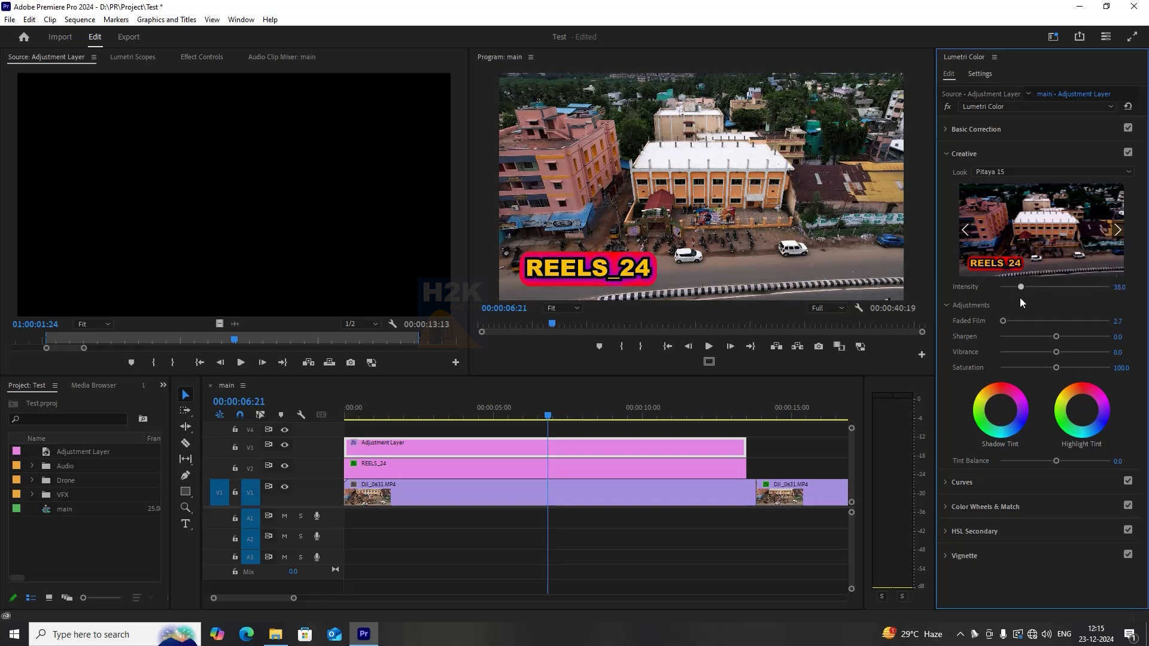
Change the creative look to Trent 18 and raise the creative saturation to about 120.
{"action": "left_click", "coordinate": [1005, 175]}
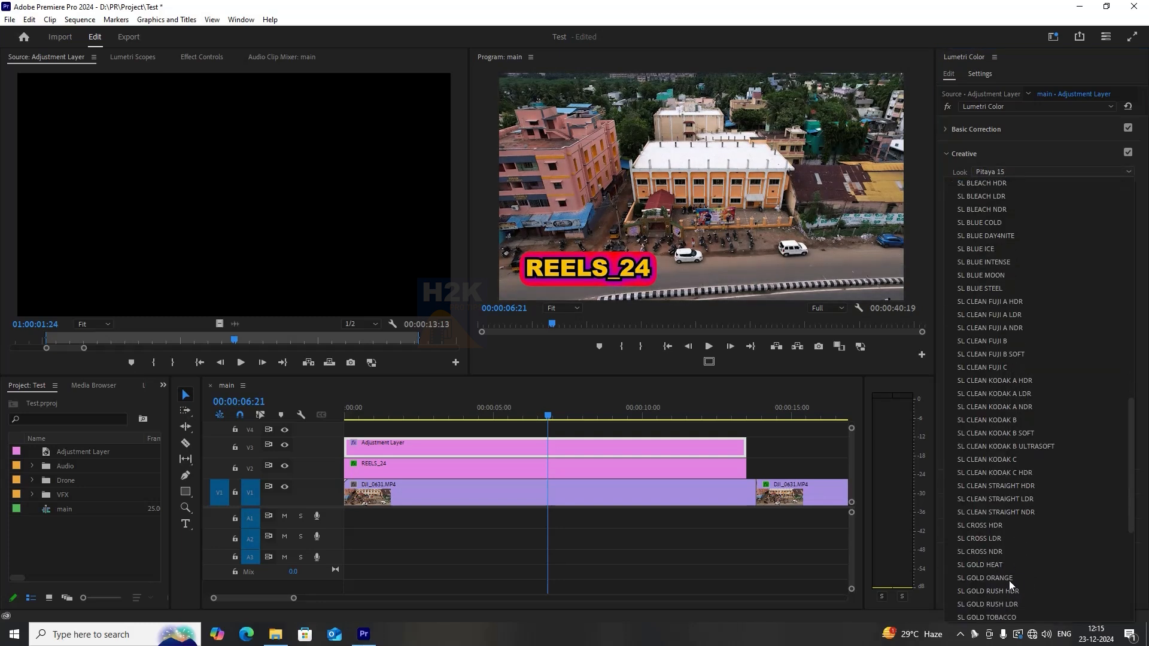
{"action": "left_click", "coordinate": [998, 513]}
{"action": "left_click", "coordinate": [1018, 171]}
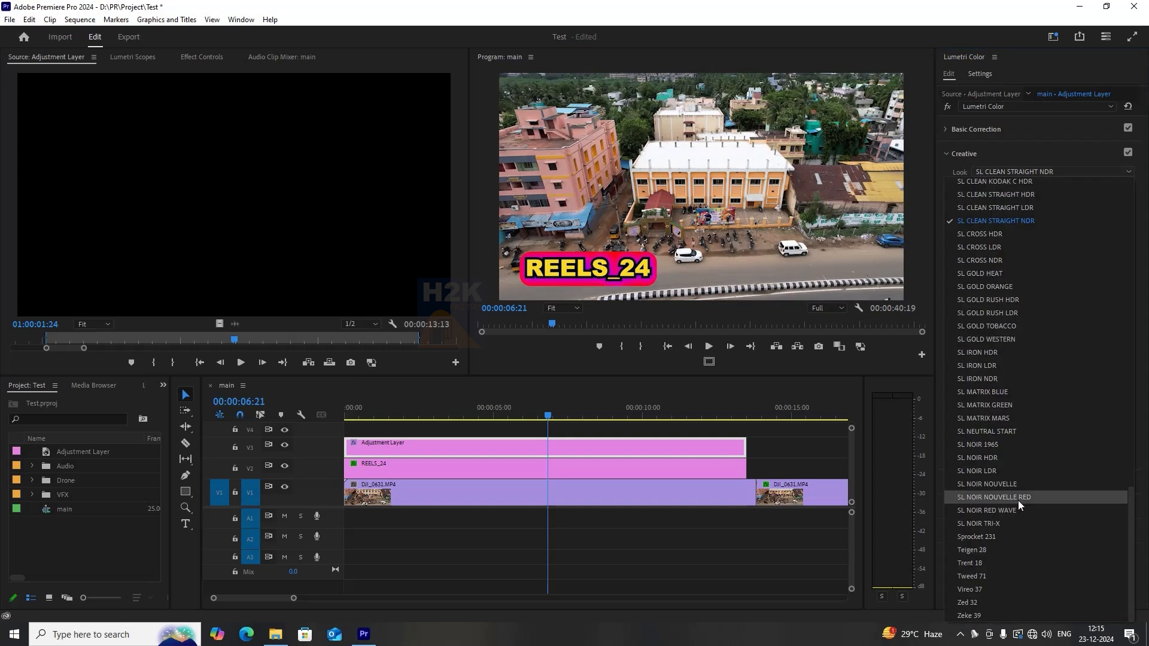
{"action": "left_click", "coordinate": [992, 563]}
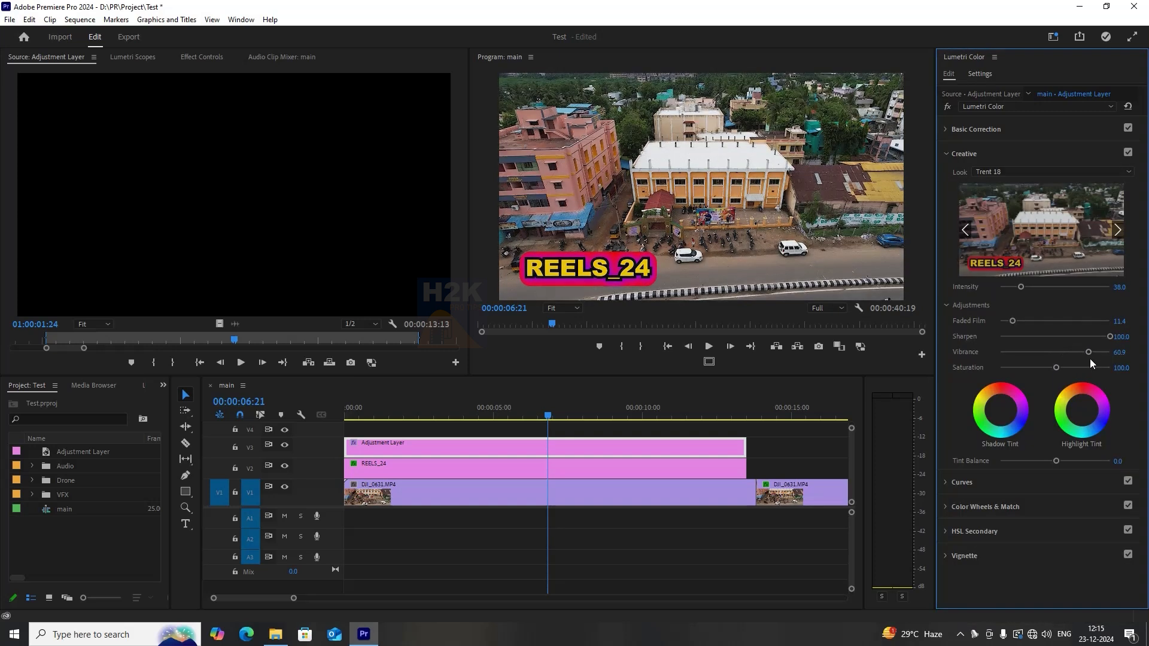
{"action": "mouse_move", "coordinate": [1056, 367]}
{"action": "left_mouse_down"}
{"action": "mouse_move", "coordinate": [996, 367]}
{"action": "mouse_move", "coordinate": [1064, 366]}
{"action": "left_mouse_up"}
Switch to the Editing workspace.
{"action": "left_click", "coordinate": [241, 19]}
{"action": "mouse_move", "coordinate": [299, 34]}
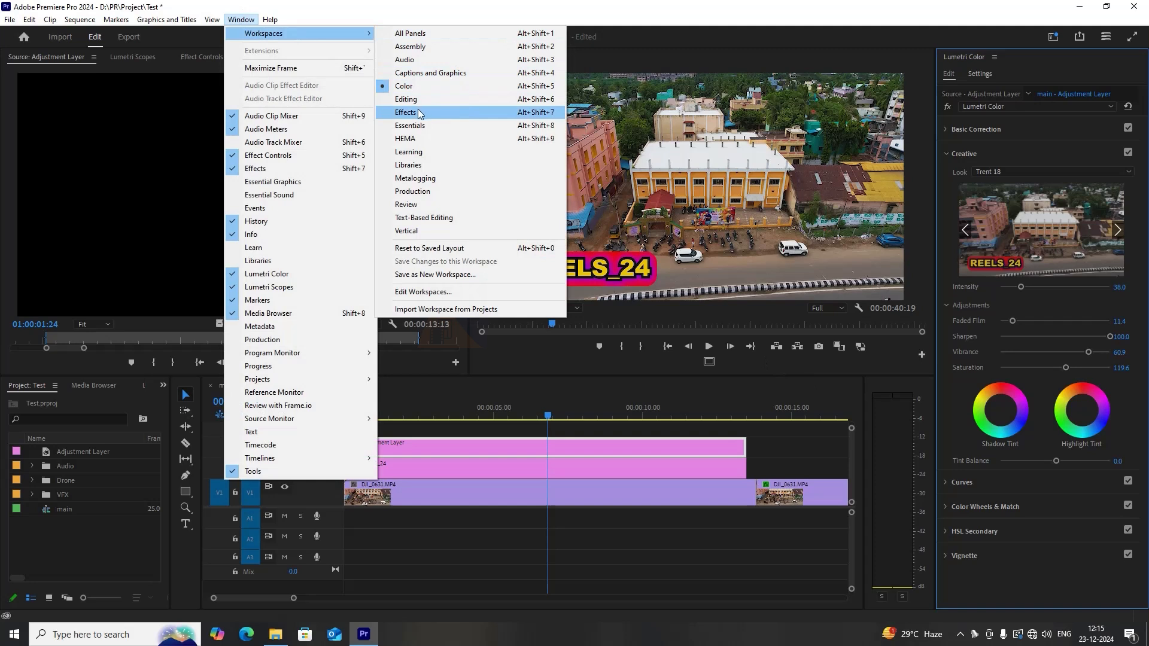
{"action": "left_click", "coordinate": [407, 99]}
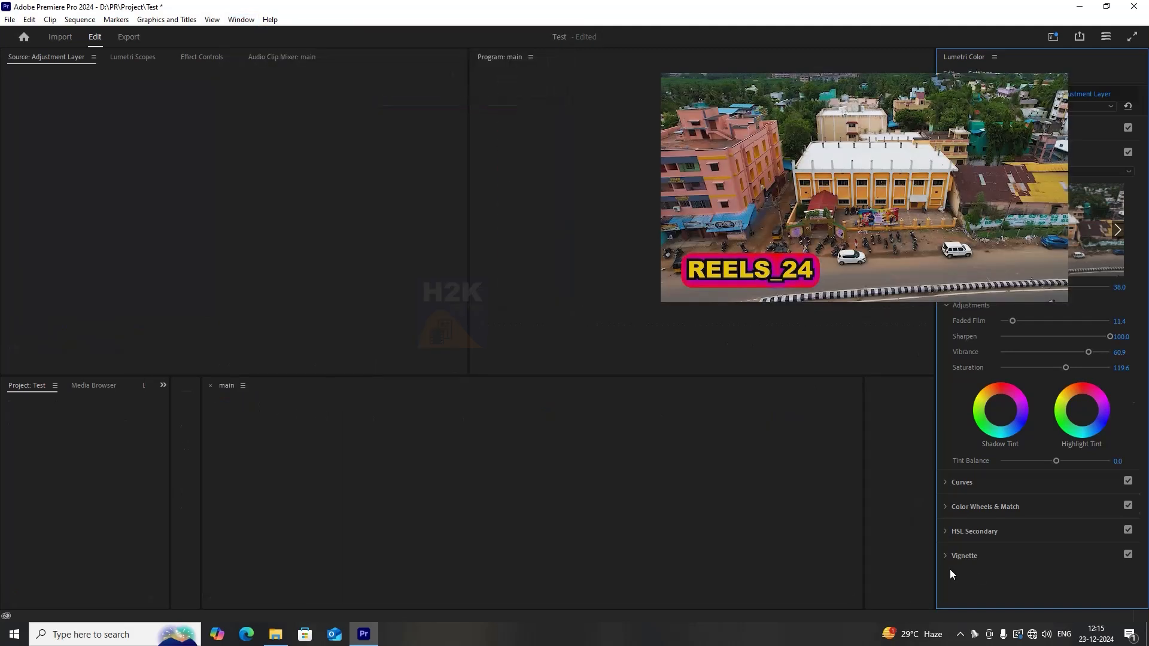
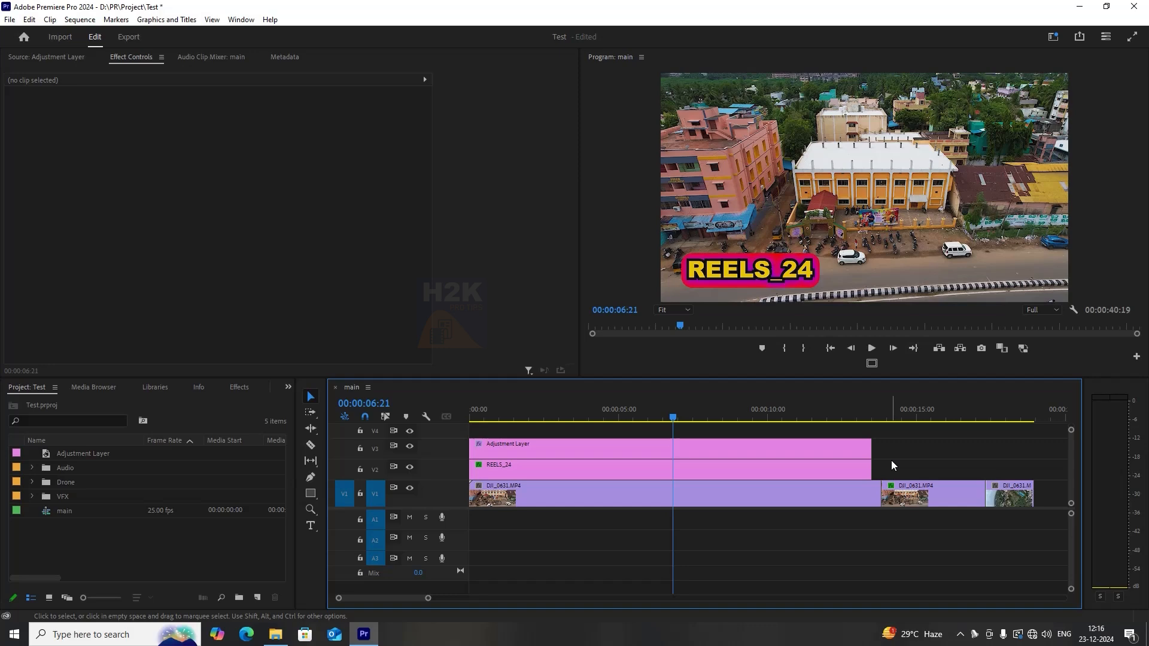
Mark in and out points around the first two seconds of the main sequence.
{"action": "left_click_drag", "start_coordinate": [672, 418], "coordinate": [471, 426]}
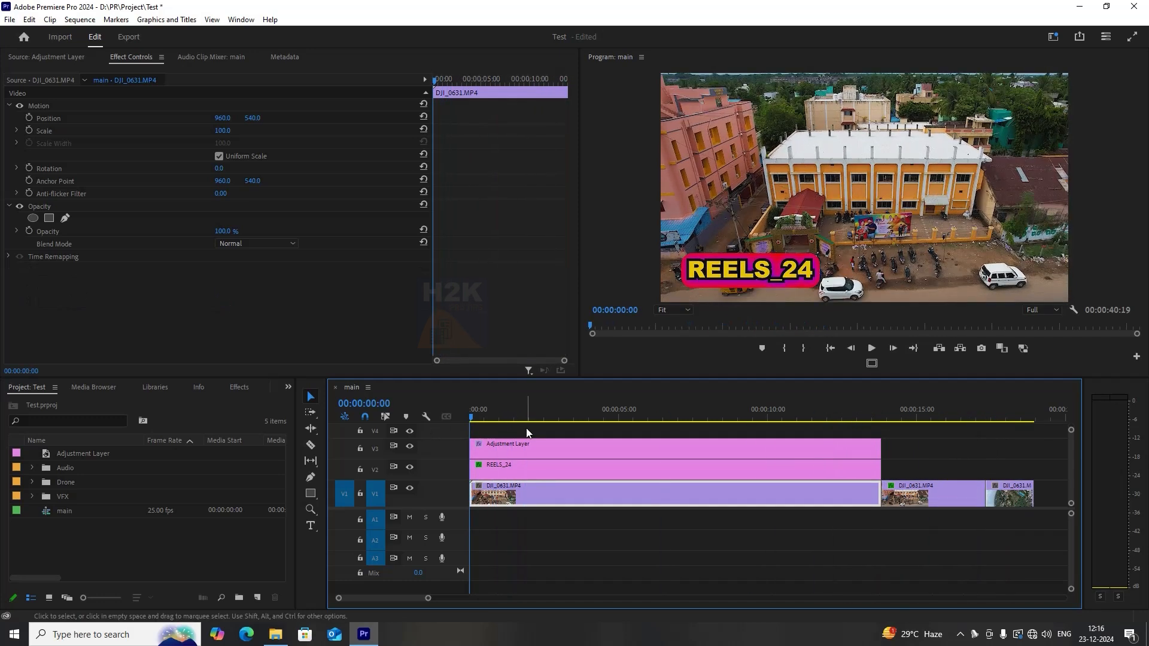
{"action": "left_click", "coordinate": [526, 429]}
{"action": "key", "text": "i"}
{"action": "mouse_move", "coordinate": [482, 420]}
{"action": "left_mouse_down"}
{"action": "mouse_move", "coordinate": [433, 415]}
{"action": "mouse_move", "coordinate": [533, 419]}
{"action": "mouse_move", "coordinate": [470, 418]}
{"action": "left_mouse_up"}
{"action": "key", "text": "o"}
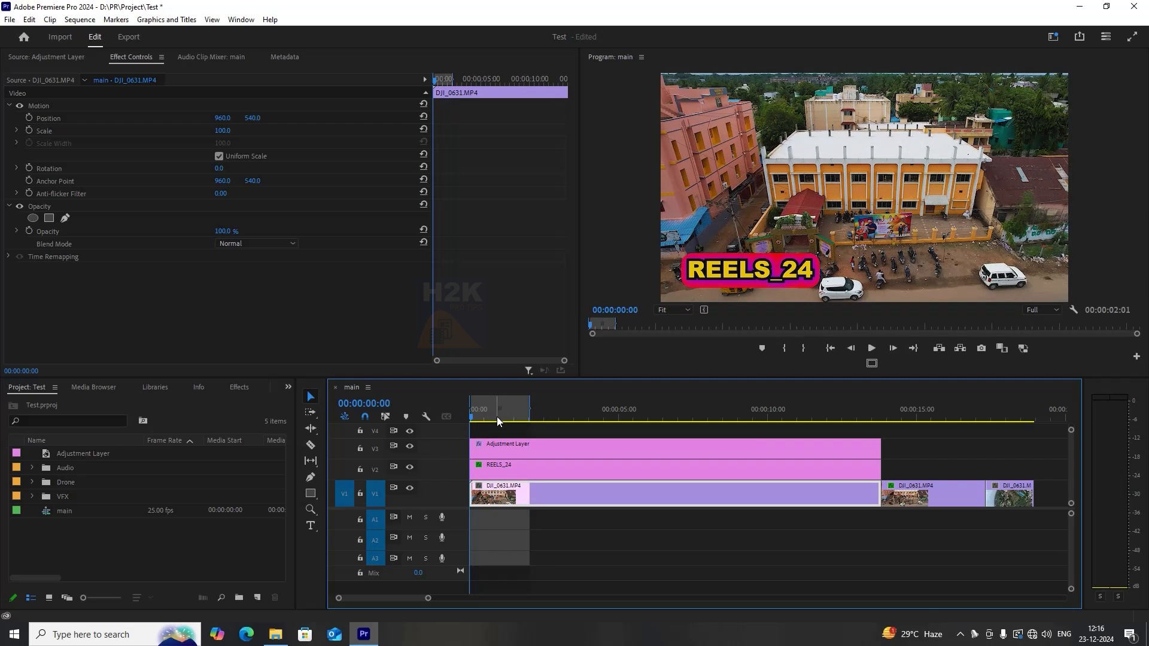
Open the Export Media settings and name the output file test out 01.
{"action": "left_click", "coordinate": [10, 20]}
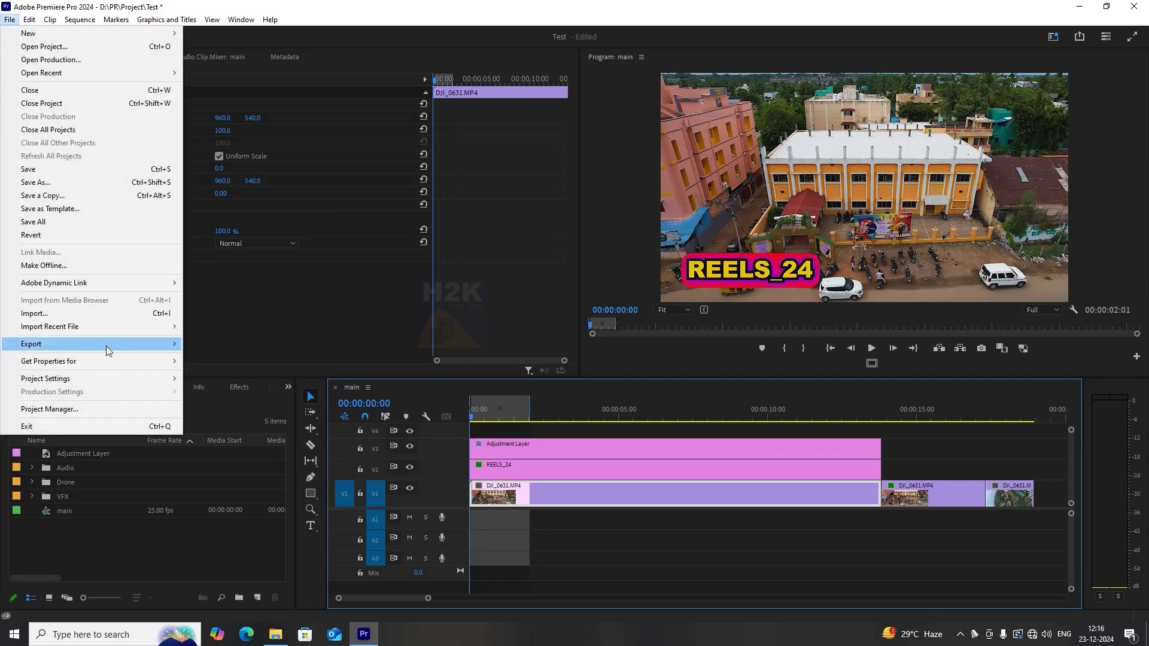
{"action": "mouse_move", "coordinate": [109, 346]}
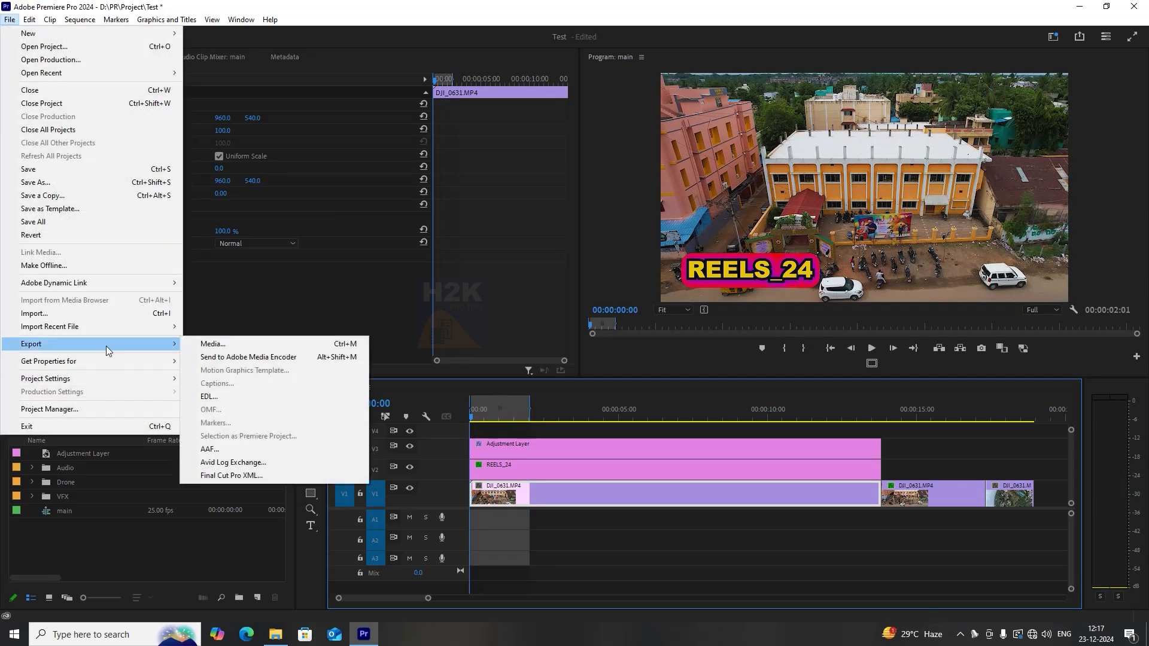
{"action": "left_click", "coordinate": [302, 346]}
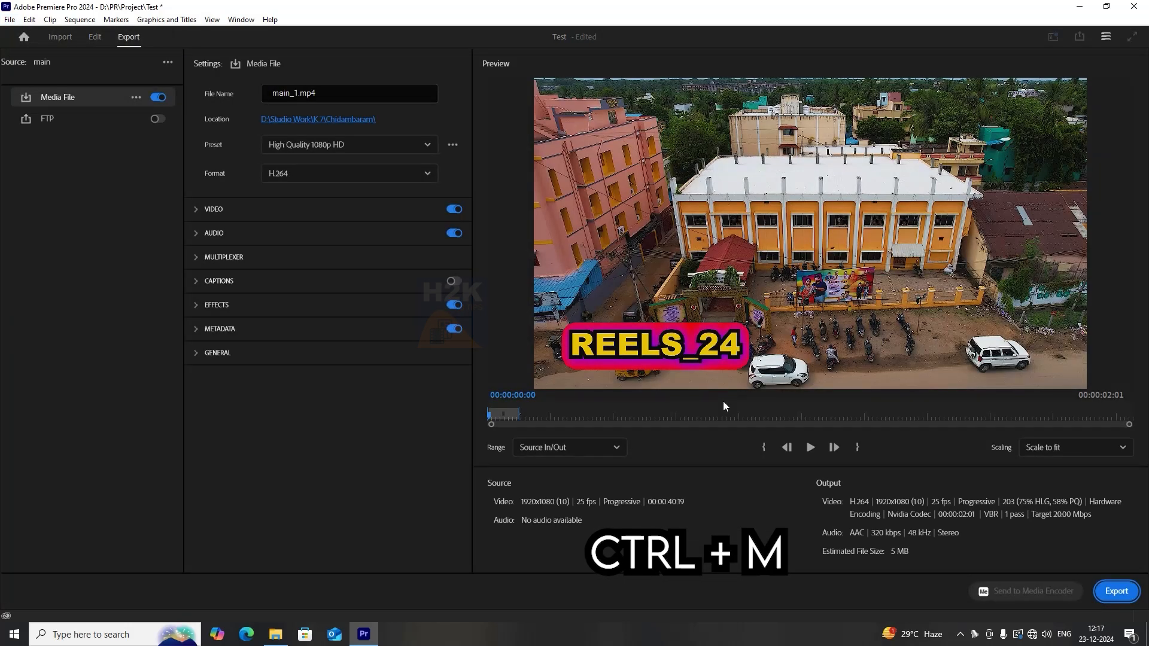
{"action": "left_click", "coordinate": [338, 93]}
{"action": "type", "text": "test"}
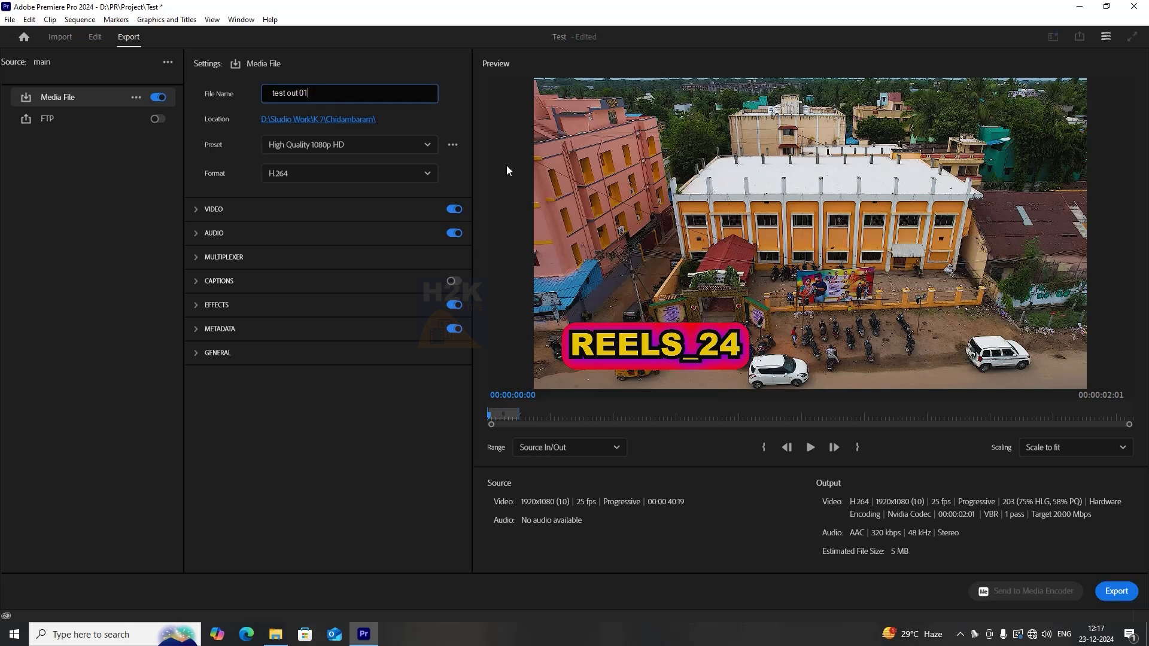
{"action": "type", "text": " out 01"}
Set the export location to the PR folder on drive D.
{"action": "left_click", "coordinate": [364, 120]}
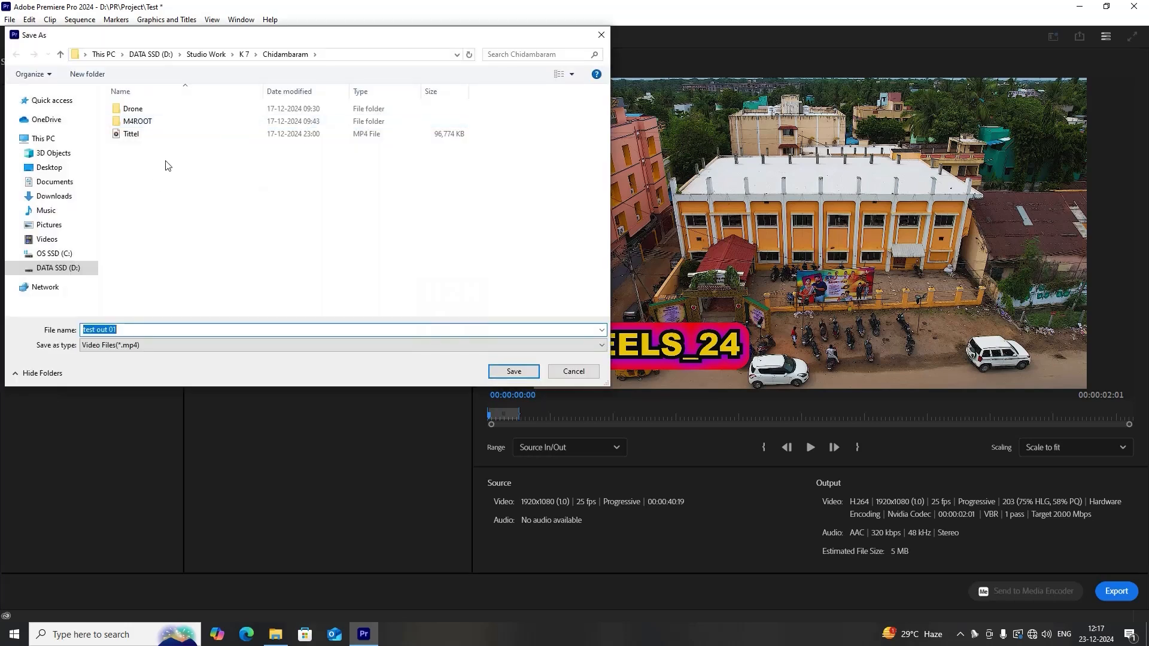
{"action": "left_click", "coordinate": [206, 54]}
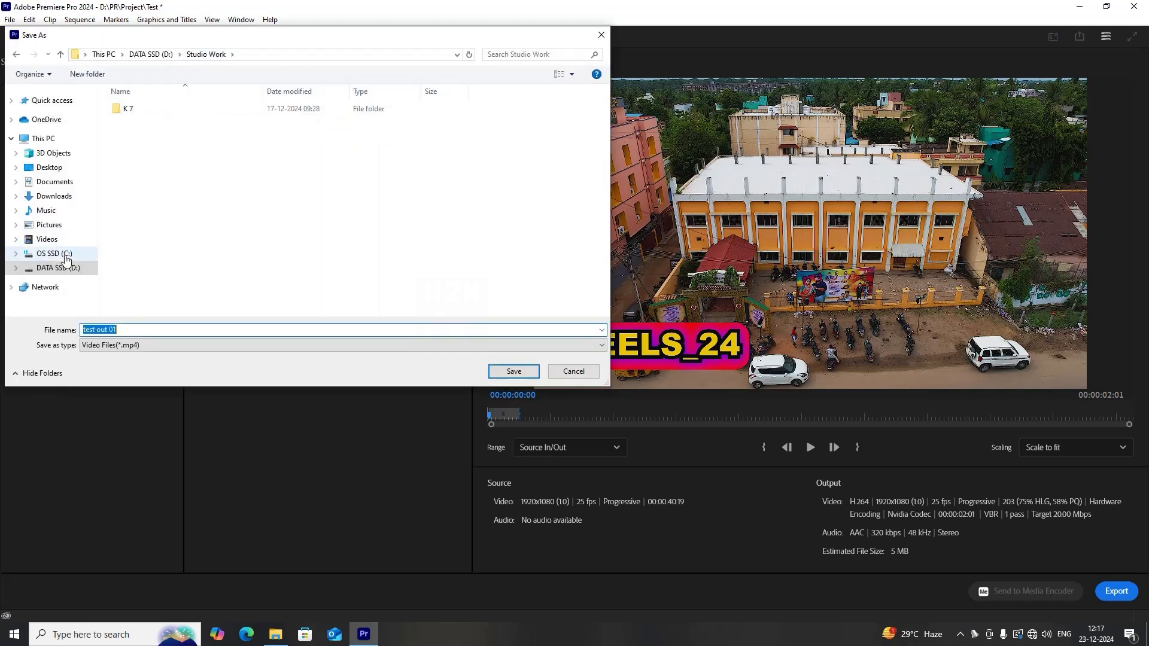
{"action": "left_click", "coordinate": [65, 268]}
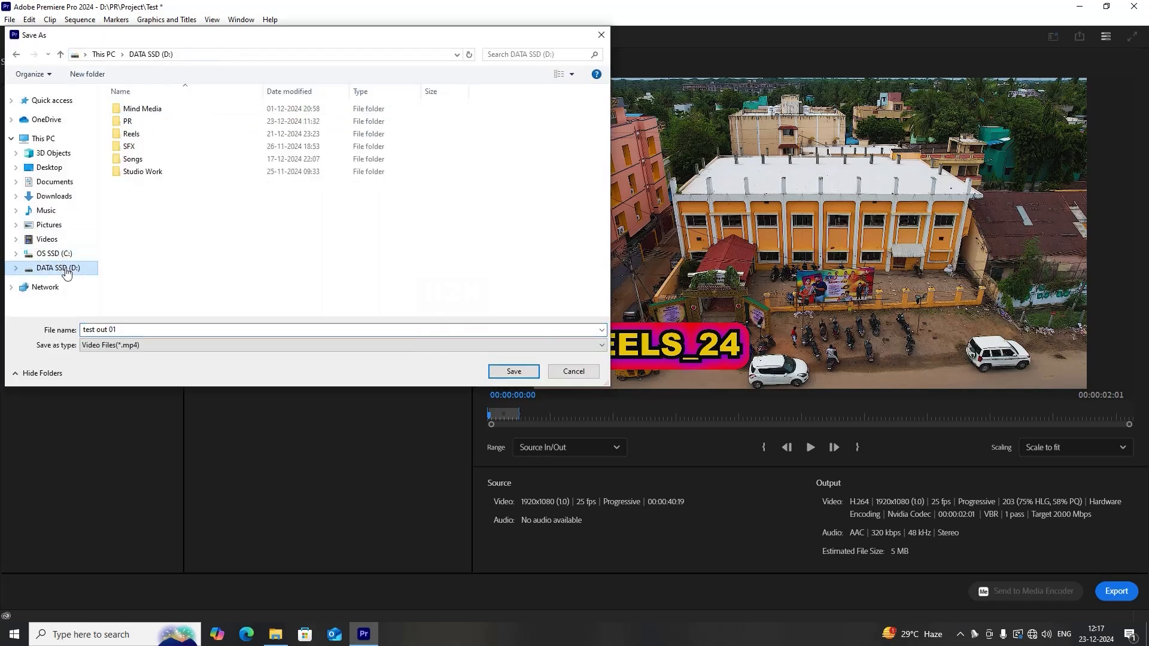
{"action": "double_click", "coordinate": [138, 123]}
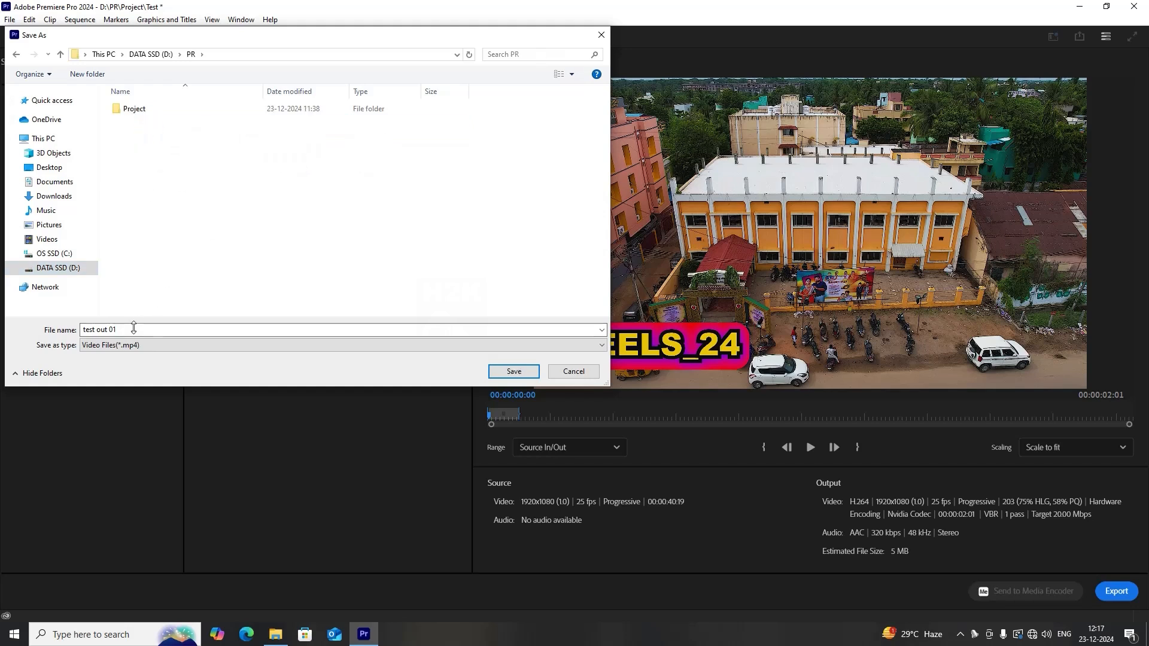
{"action": "left_click", "coordinate": [514, 371]}
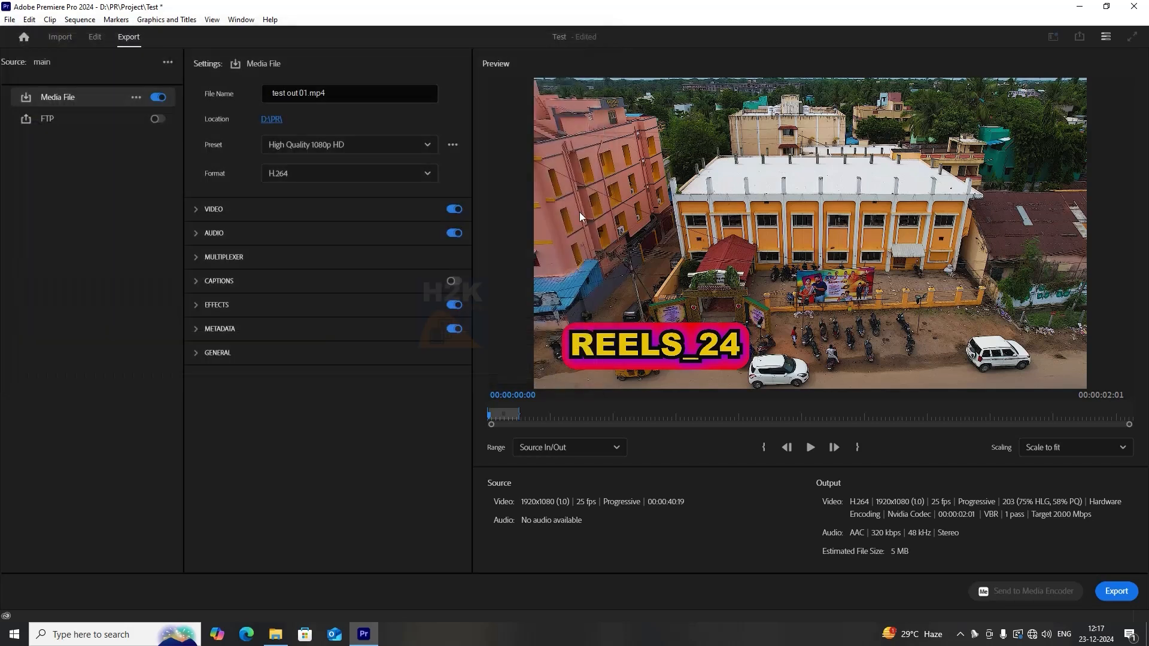
Choose the Match Source - Adaptive High Bitrate preset and browse the format options, keeping H.264.
{"action": "left_click", "coordinate": [396, 147]}
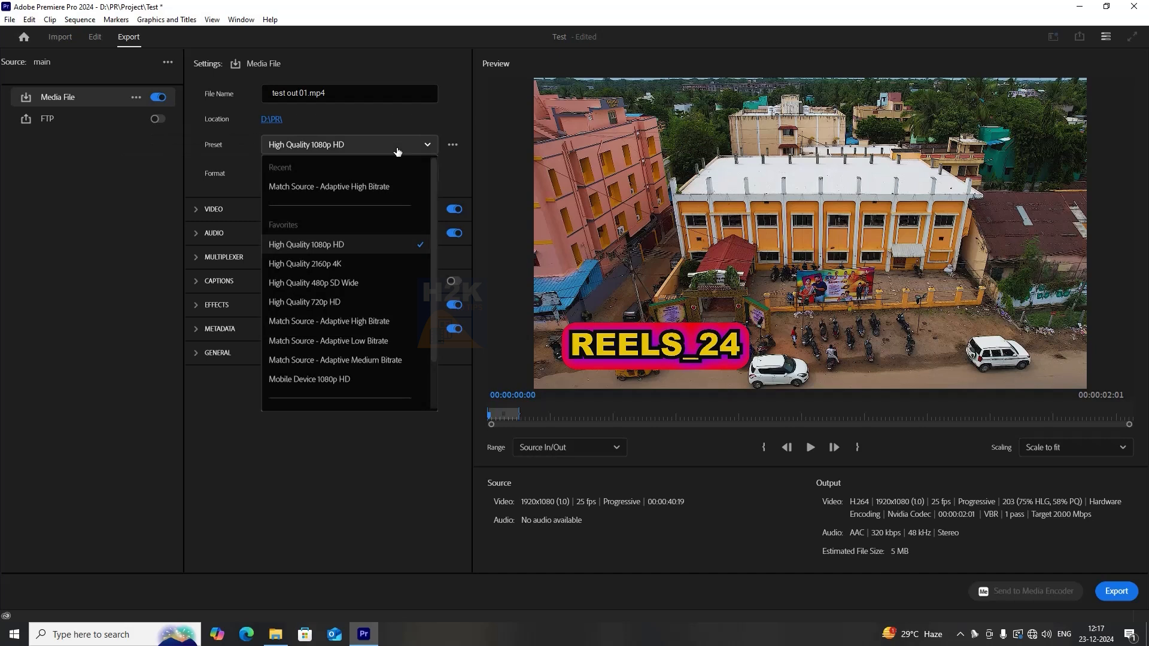
{"action": "left_click", "coordinate": [372, 321]}
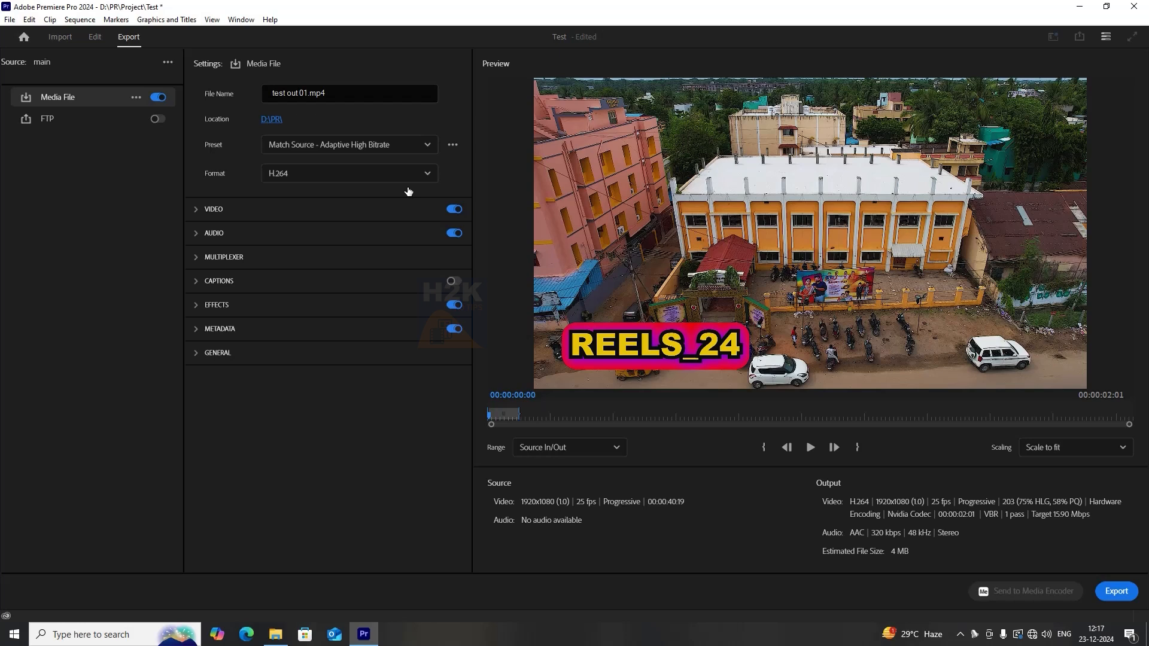
{"action": "left_click", "coordinate": [336, 182]}
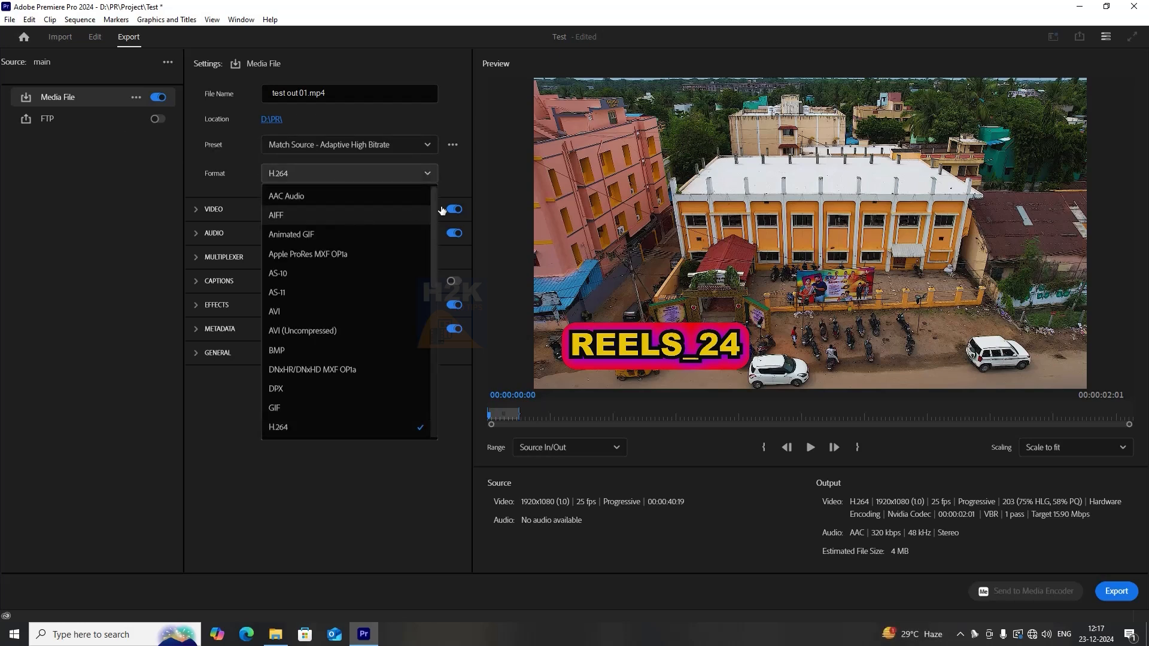
{"action": "scroll", "coordinate": [329, 407], "scroll_direction": "down", "scroll_amount": 5}
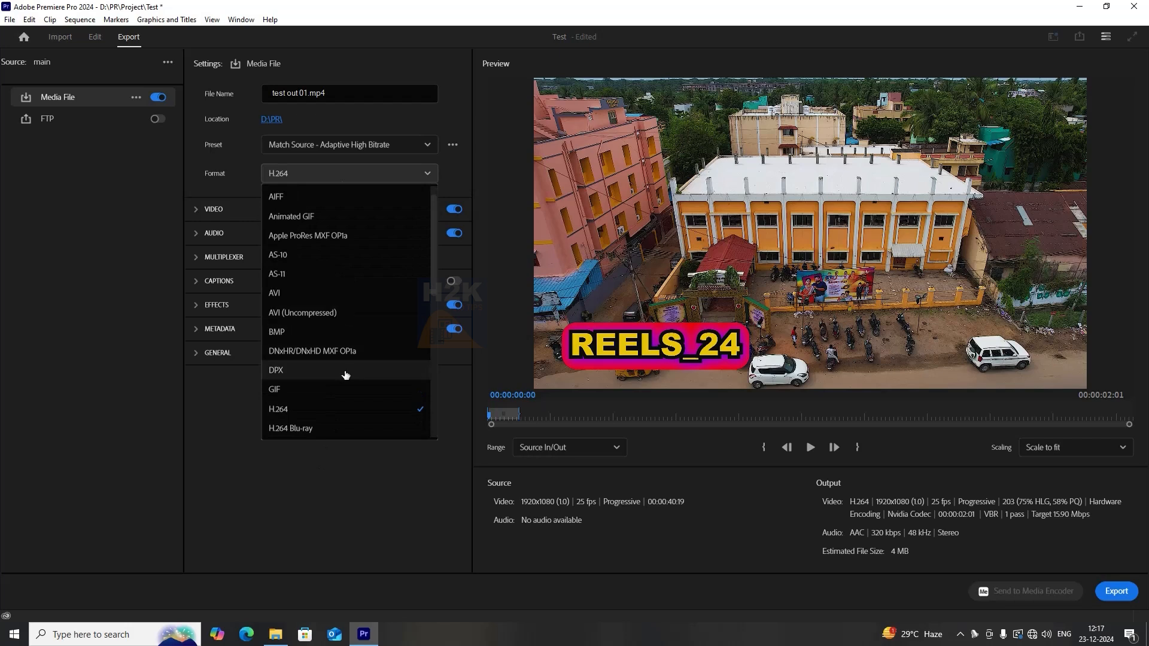
{"action": "scroll", "coordinate": [323, 386], "scroll_direction": "down", "scroll_amount": 6}
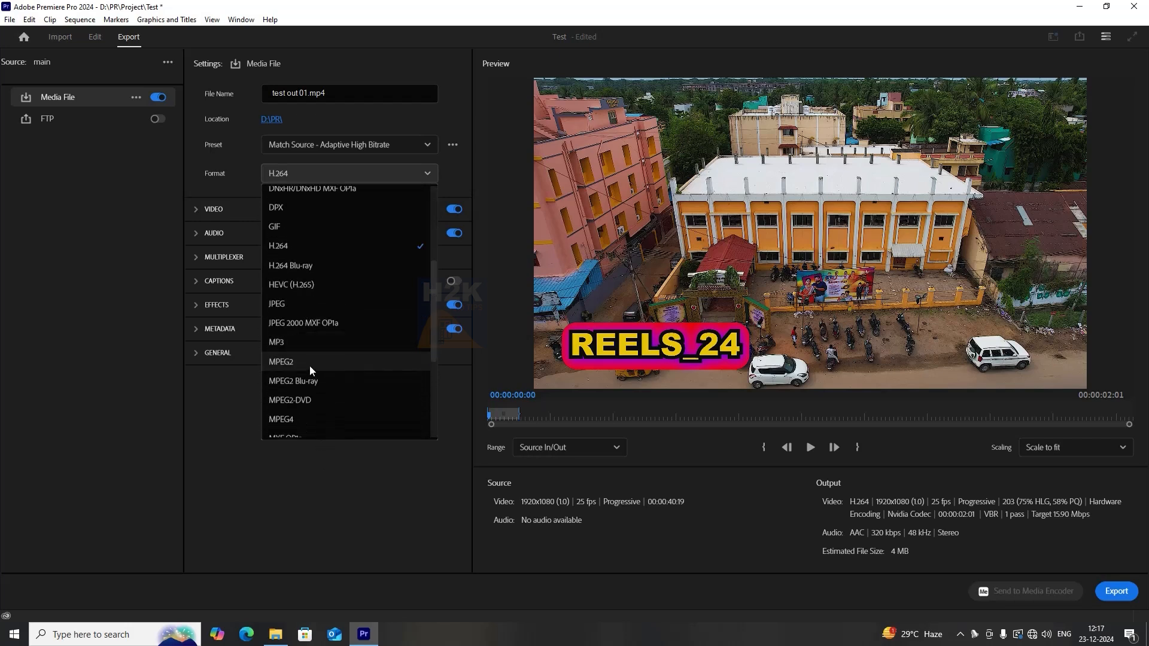
{"action": "left_click", "coordinate": [352, 521]}
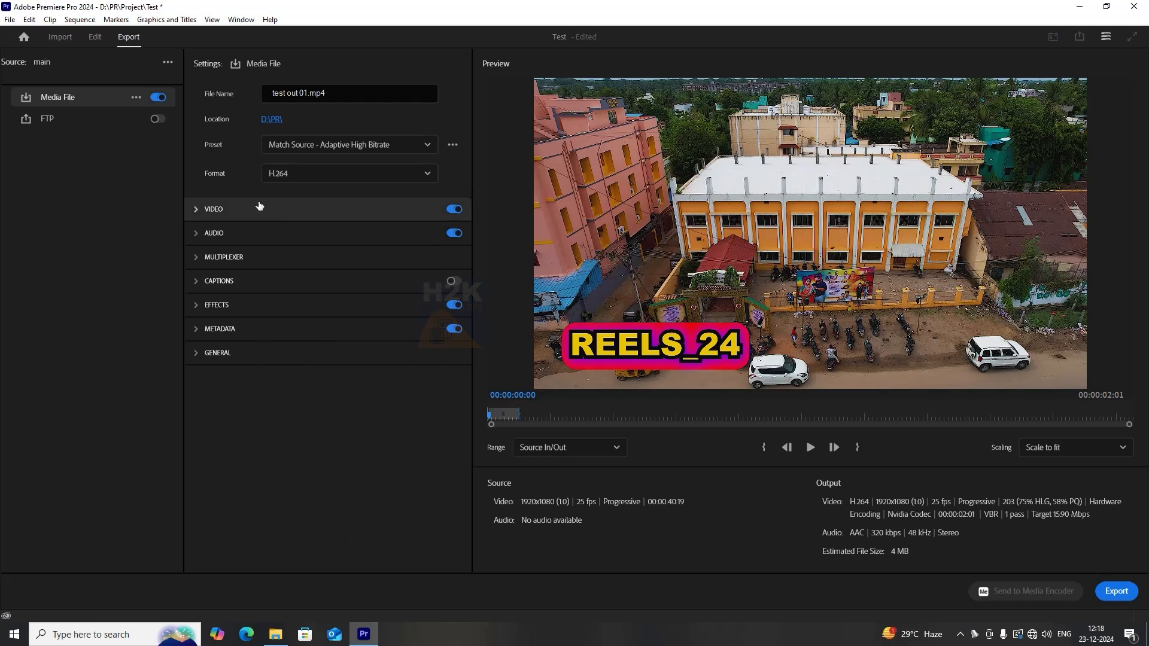
Expand the Metadata export settings and scrub the export preview.
{"action": "left_click", "coordinate": [196, 209]}
{"action": "left_click", "coordinate": [392, 525]}
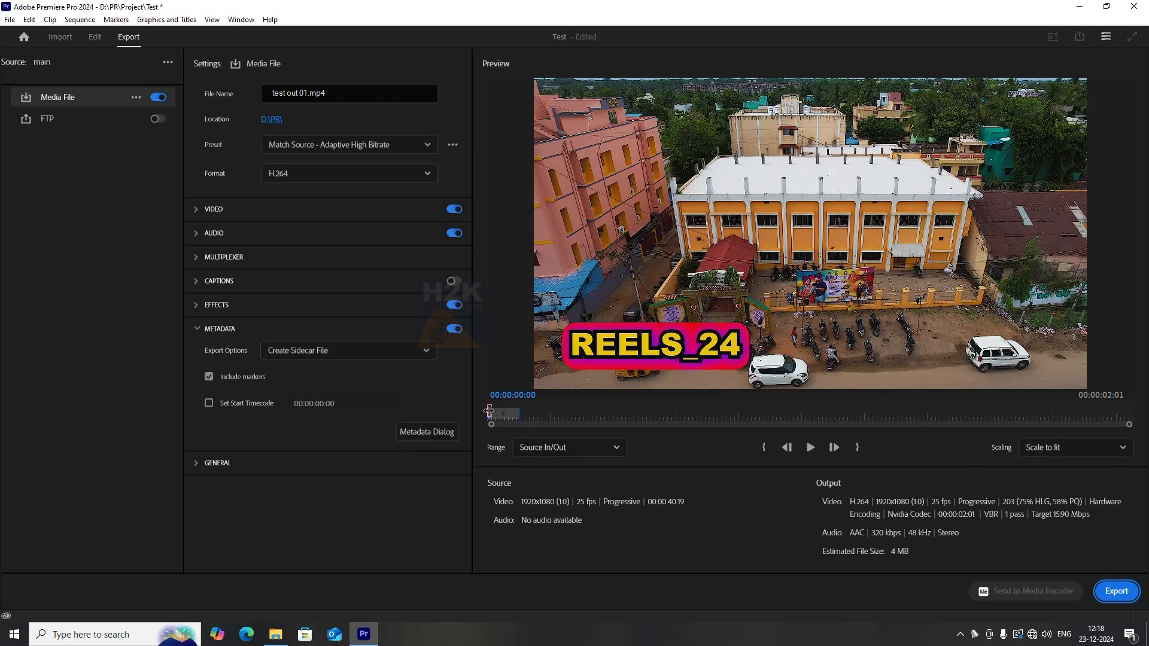
{"action": "left_click", "coordinate": [510, 419]}
{"action": "left_click_drag", "start_coordinate": [511, 418], "coordinate": [492, 419]}
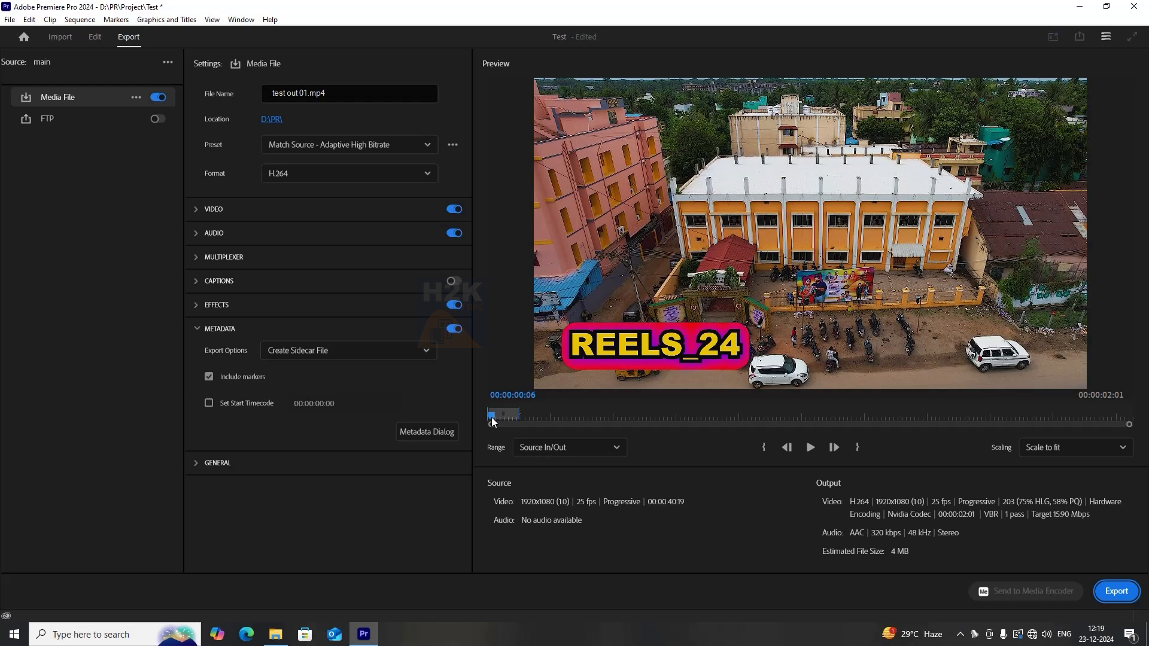
Try the Entire Source and Work Area export ranges, scrubbing the preview for each.
{"action": "left_click", "coordinate": [551, 450]}
{"action": "left_click", "coordinate": [556, 470]}
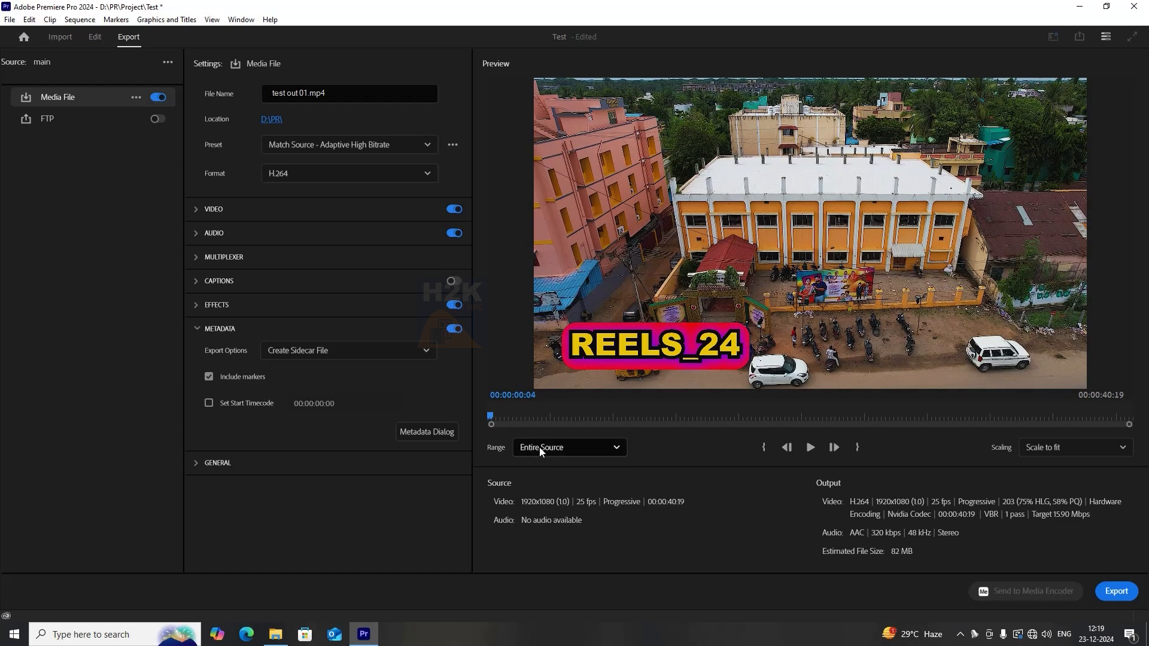
{"action": "left_click_drag", "start_coordinate": [539, 419], "coordinate": [771, 425]}
{"action": "left_click", "coordinate": [584, 449]}
{"action": "left_click", "coordinate": [565, 508]}
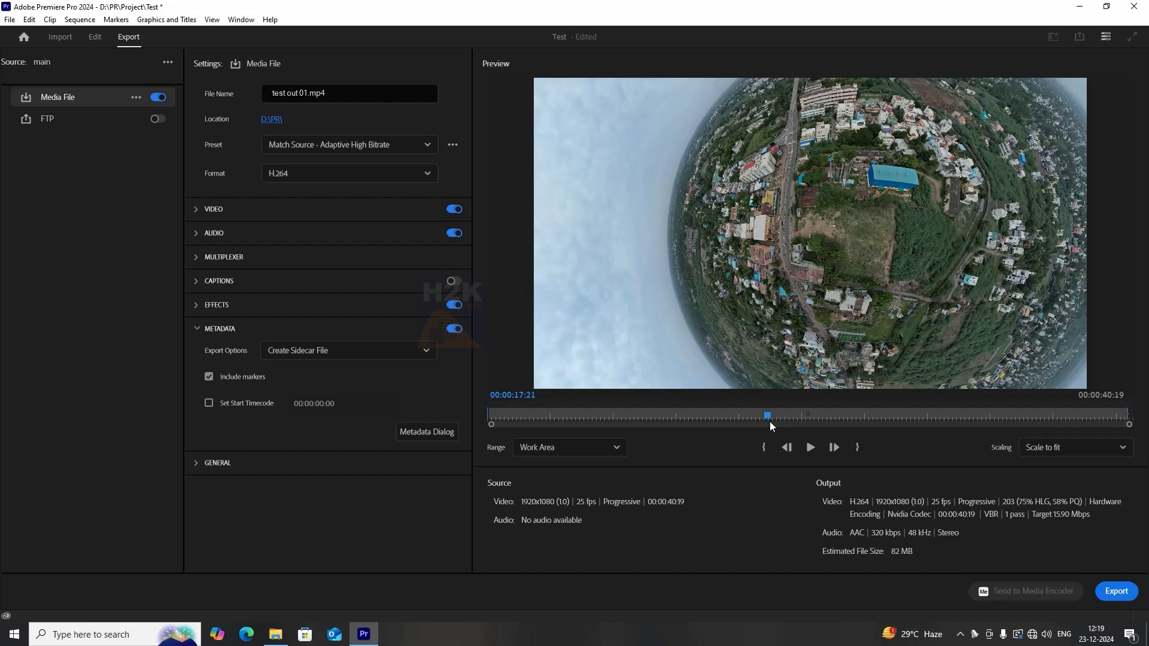
{"action": "left_click_drag", "start_coordinate": [763, 415], "coordinate": [1094, 412]}
Set a Custom export range and trim its end to about 3 seconds.
{"action": "left_click", "coordinate": [569, 447]}
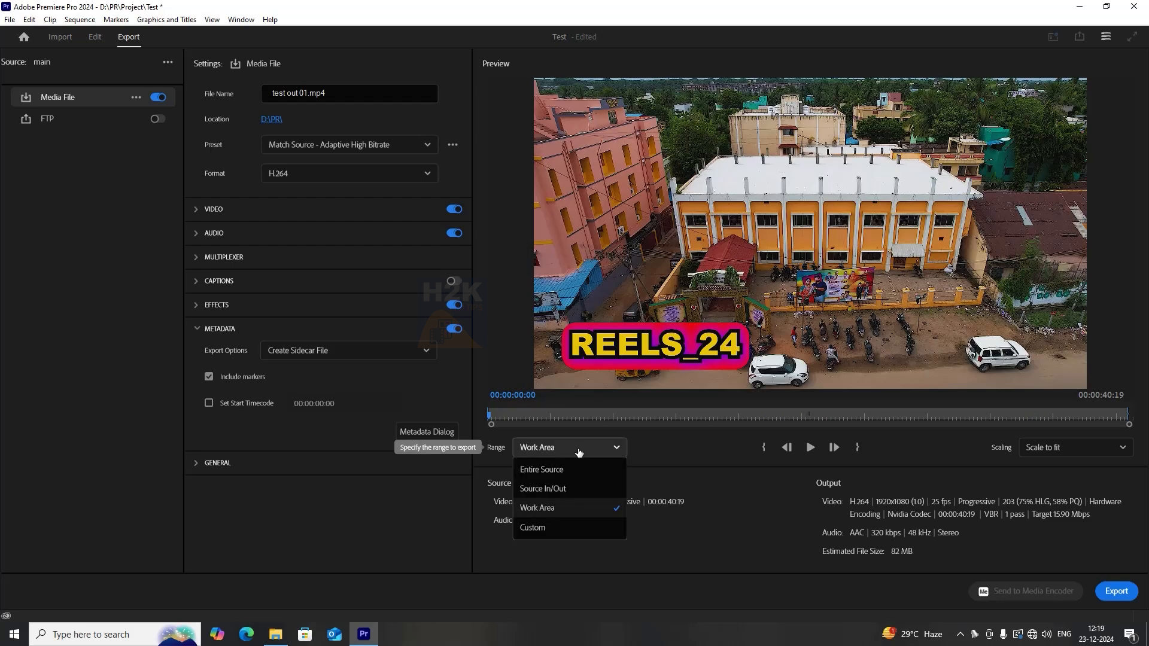
{"action": "left_click", "coordinate": [551, 526]}
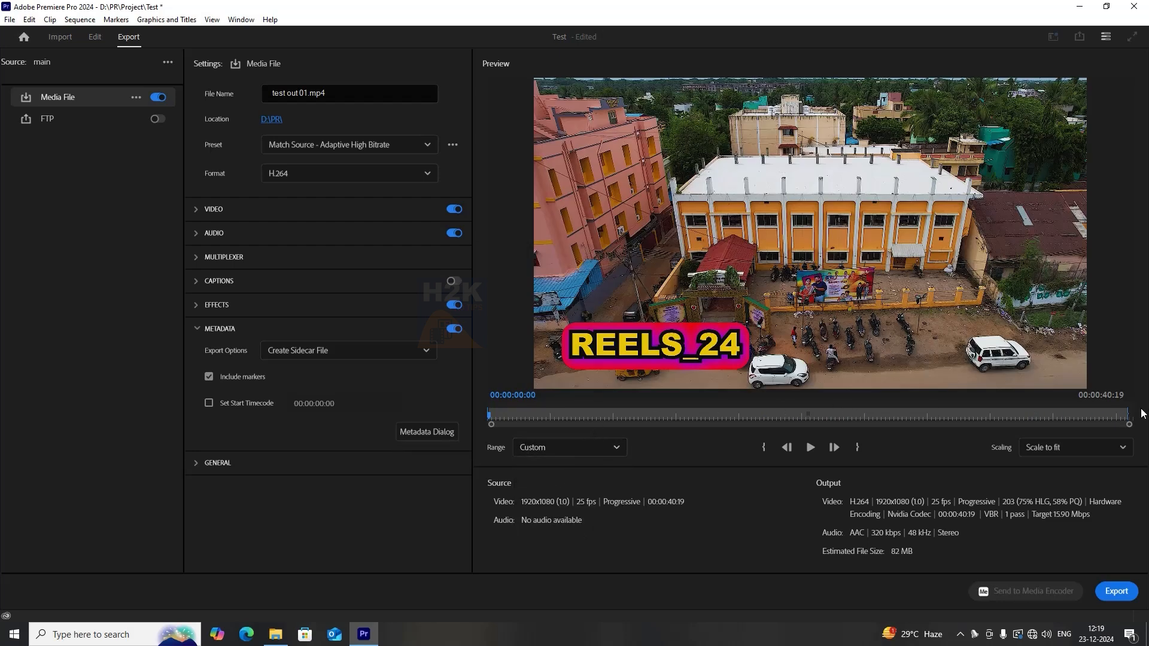
{"action": "left_click_drag", "start_coordinate": [1127, 414], "coordinate": [518, 417]}
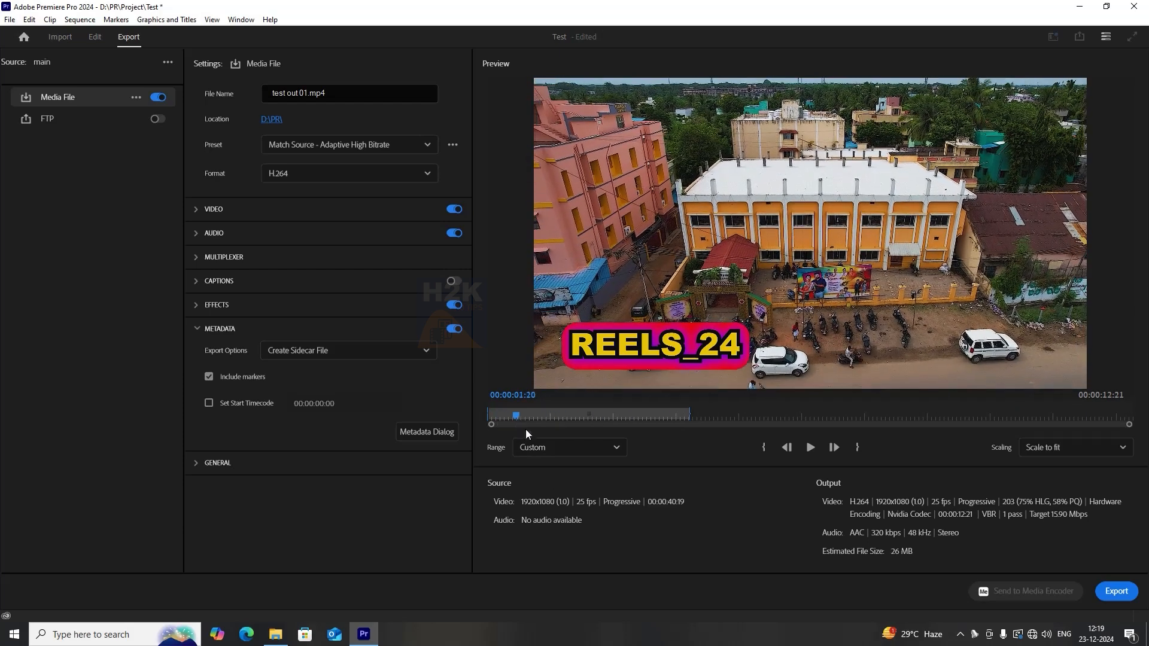
{"action": "left_click", "coordinate": [563, 447]}
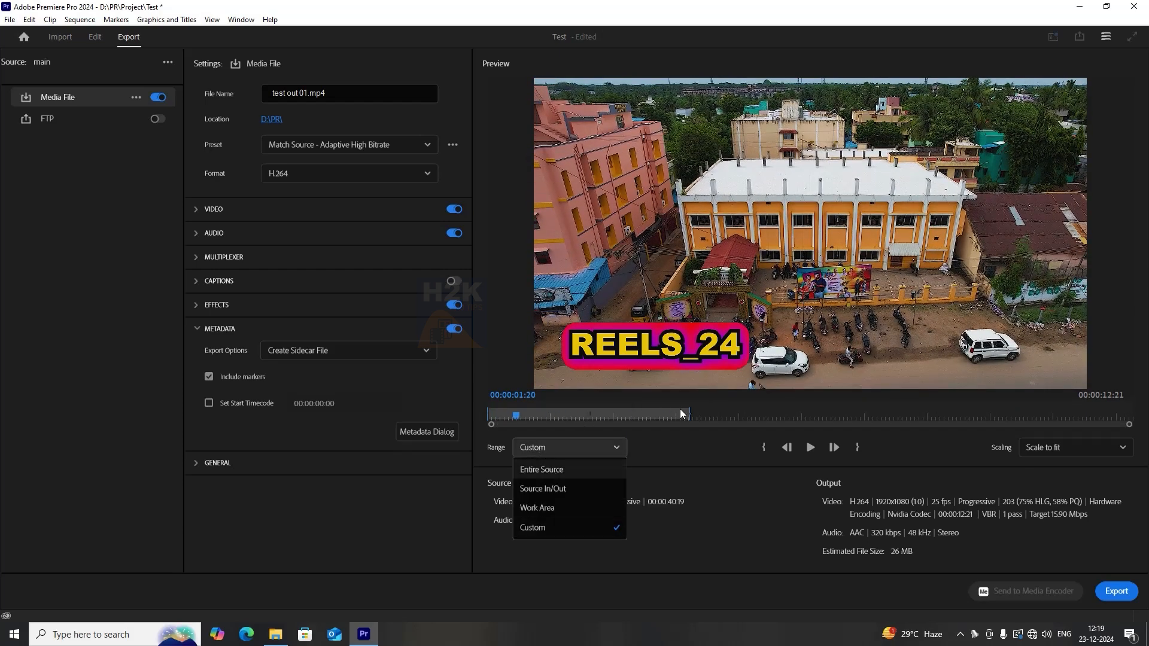
{"action": "left_click", "coordinate": [688, 414]}
{"action": "left_click_drag", "start_coordinate": [688, 415], "coordinate": [537, 414]}
Set the export range to Source In/Out and export the video.
{"action": "left_click", "coordinate": [563, 447]}
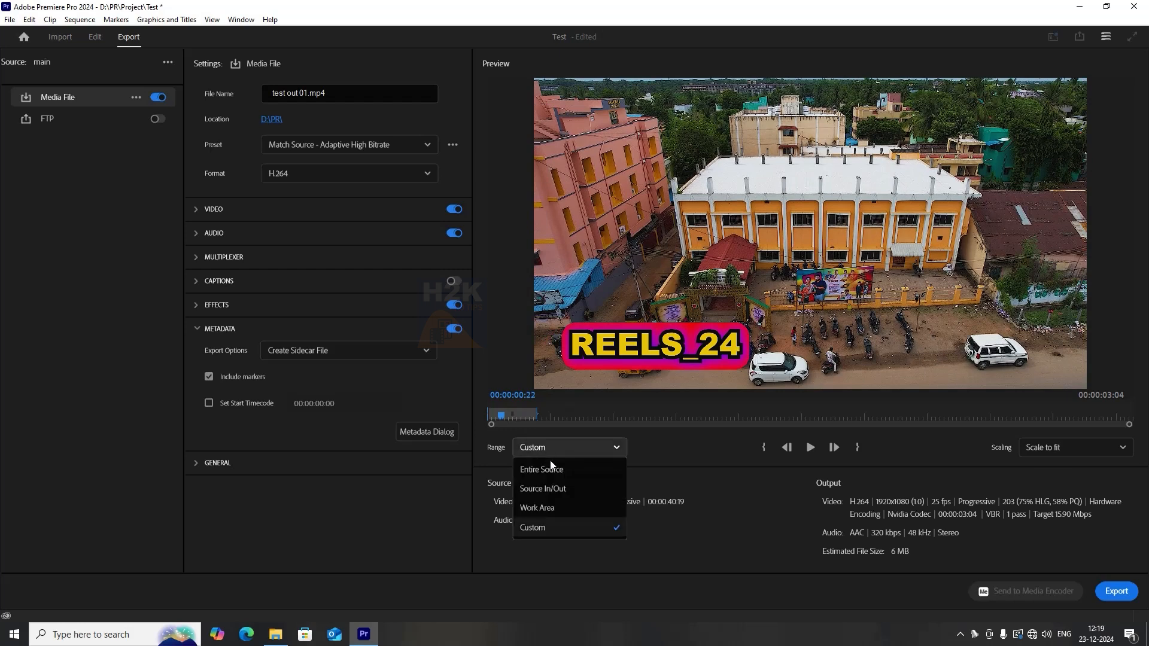
{"action": "left_click", "coordinate": [557, 489]}
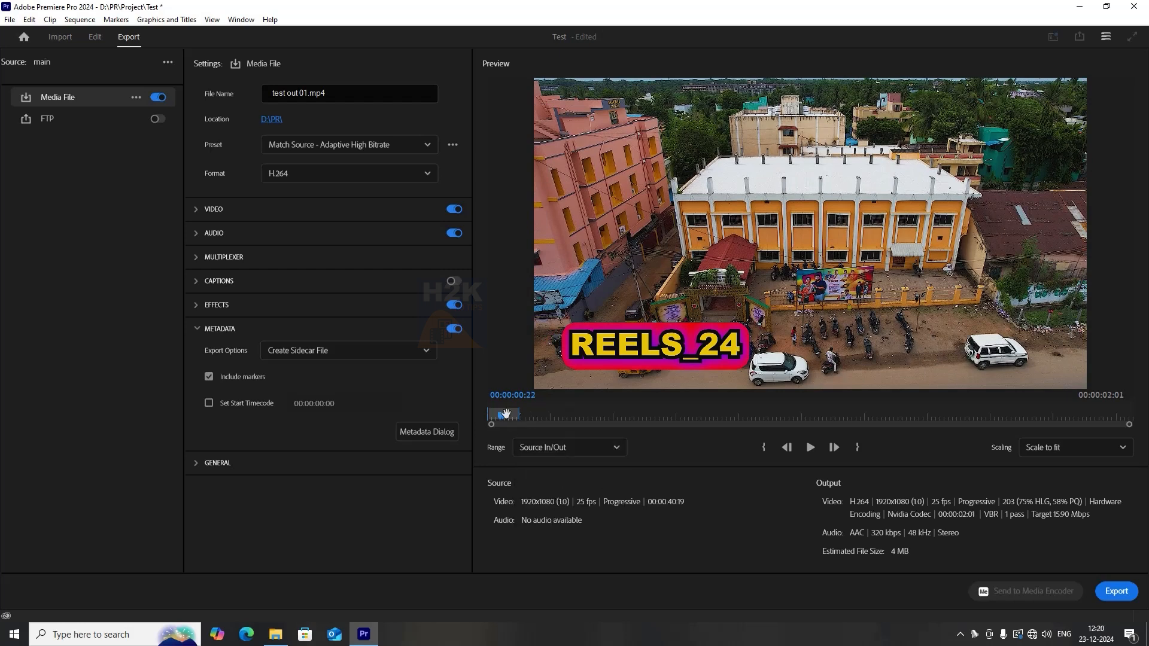
{"action": "left_click_drag", "start_coordinate": [505, 413], "coordinate": [494, 414]}
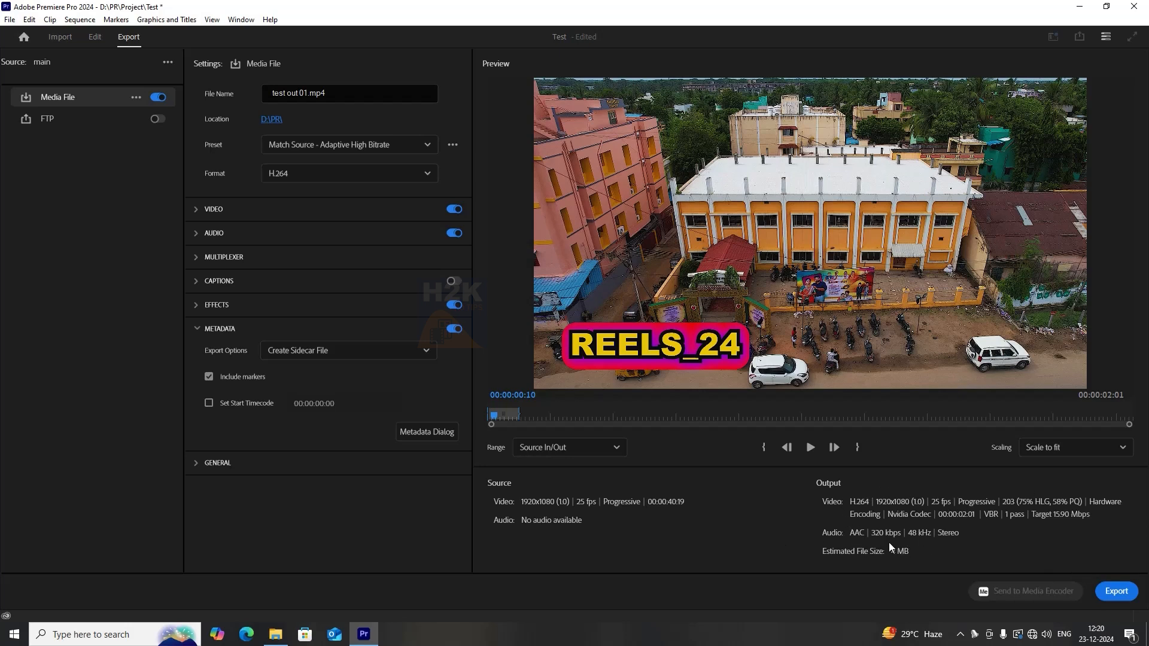
{"action": "left_click", "coordinate": [1117, 592]}
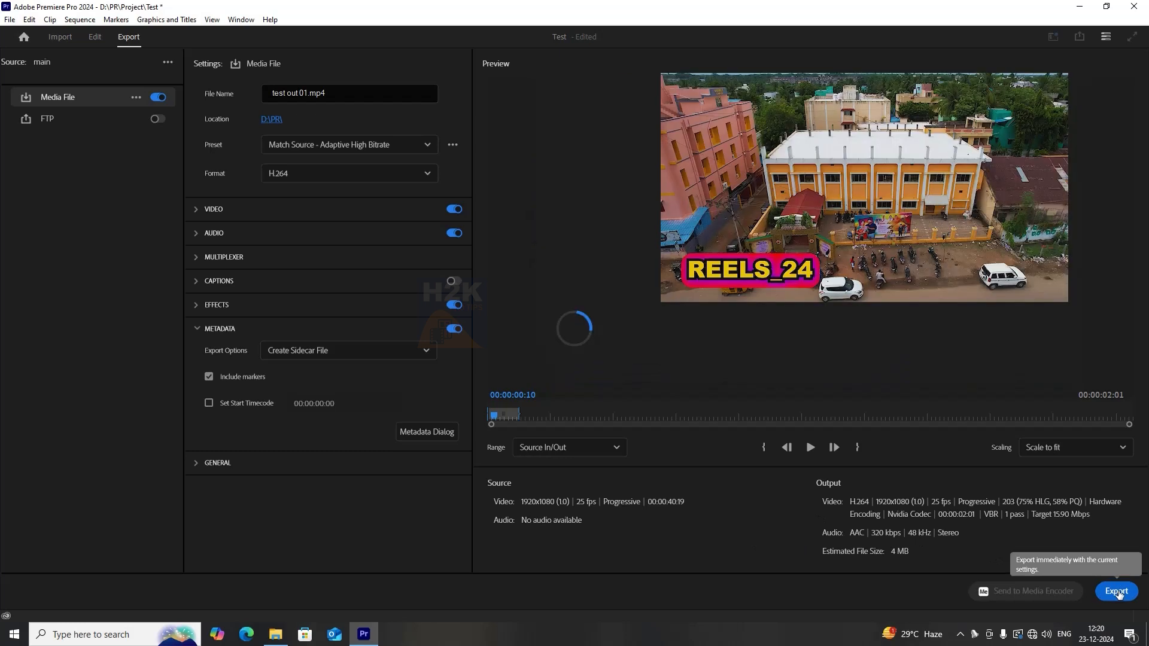
{"action": "left_click", "coordinate": [1123, 596]}
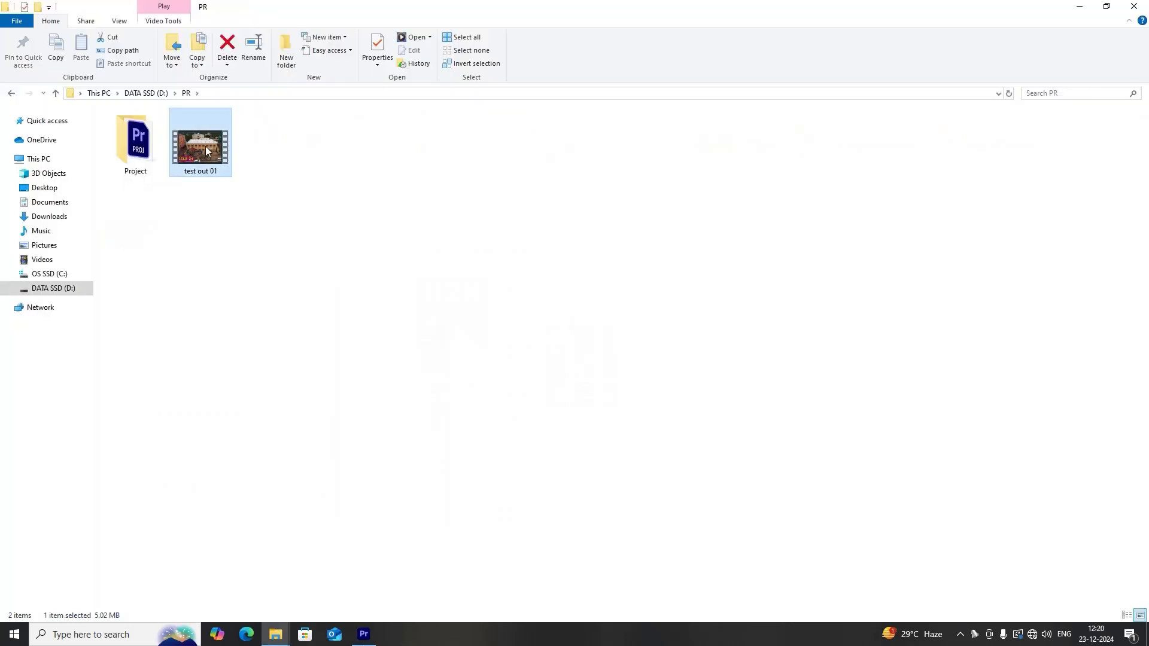
Open the exported test out 01 video in Media Player and pause playback.
{"action": "double_click", "coordinate": [206, 148]}
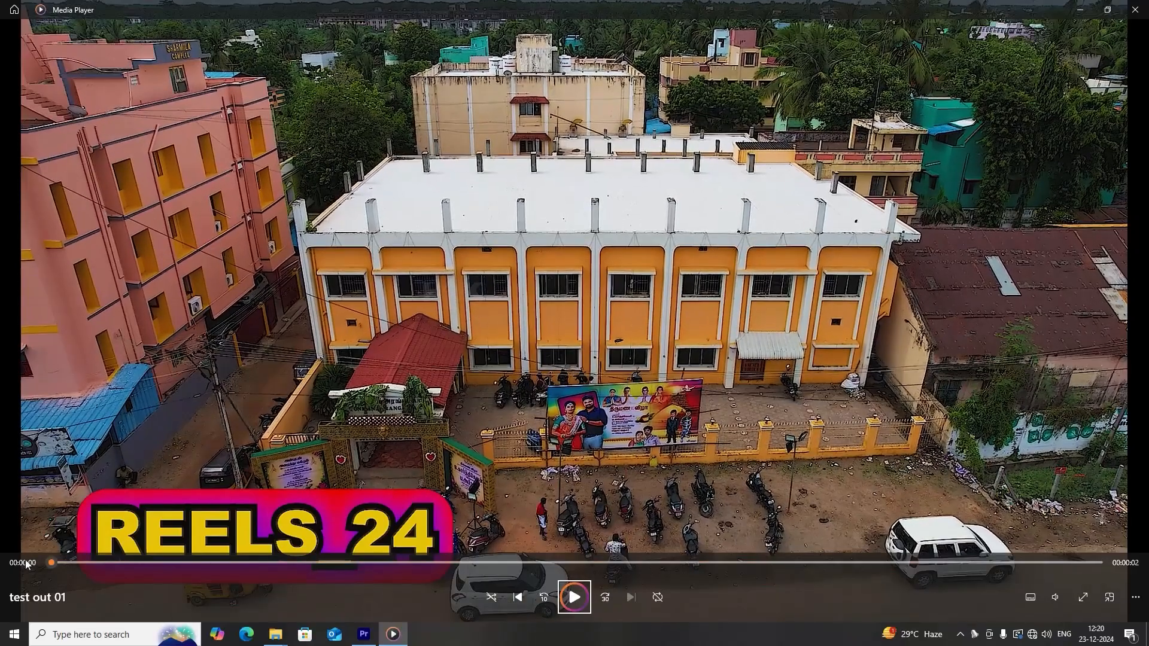
{"action": "left_click", "coordinate": [578, 600]}
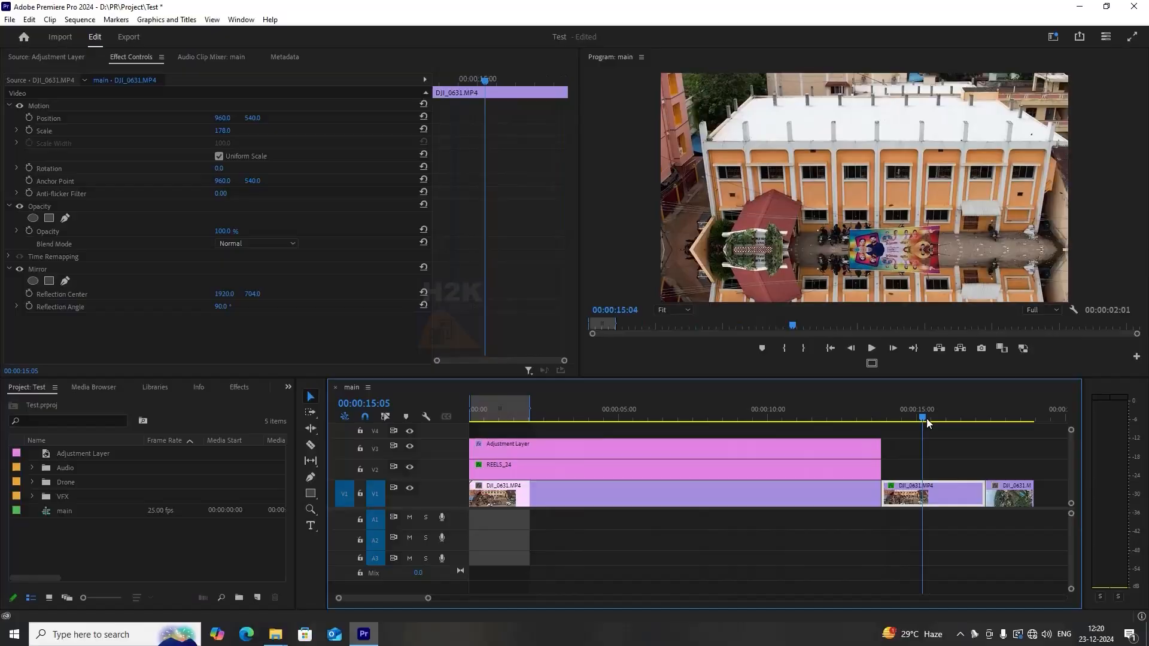
Clear the sequence's in and out points, return to the start, and save the project.
{"action": "left_click", "coordinate": [474, 417]}
{"action": "key", "text": "ctrl+shift+x"}
{"action": "key", "text": "Home"}
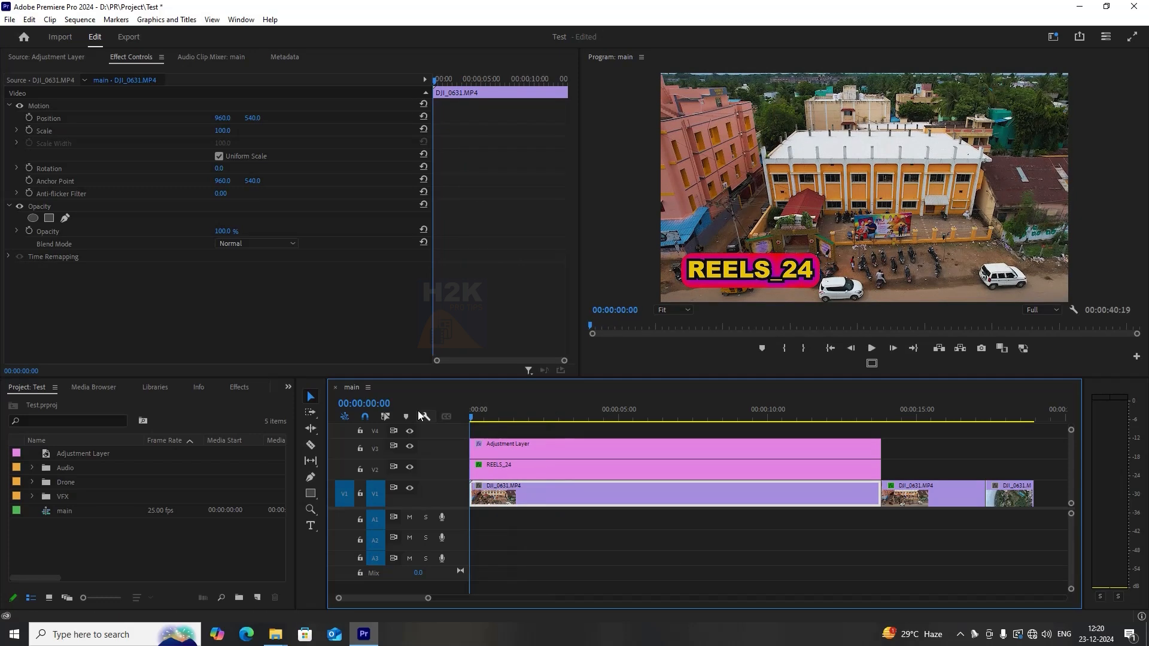
{"action": "key", "text": "ctrl+s"}
Scrub through the main sequence timeline to review the edit.
{"action": "left_click", "coordinate": [519, 418]}
{"action": "left_click_drag", "start_coordinate": [521, 417], "coordinate": [468, 409]}
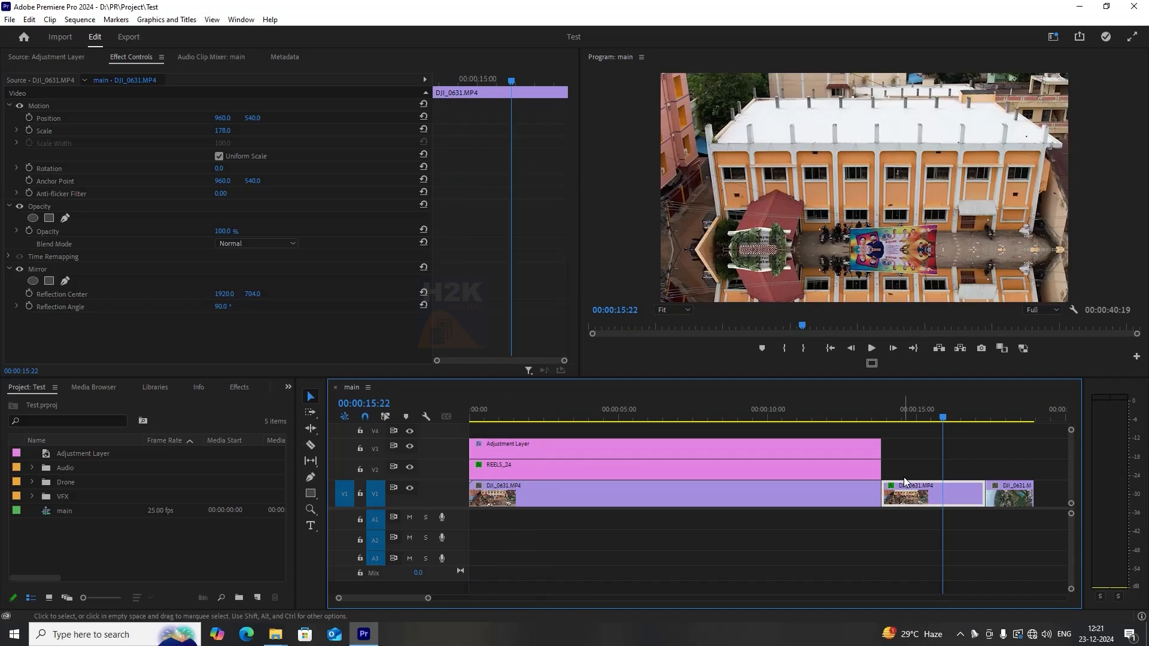
{"action": "left_click", "coordinate": [824, 413]}
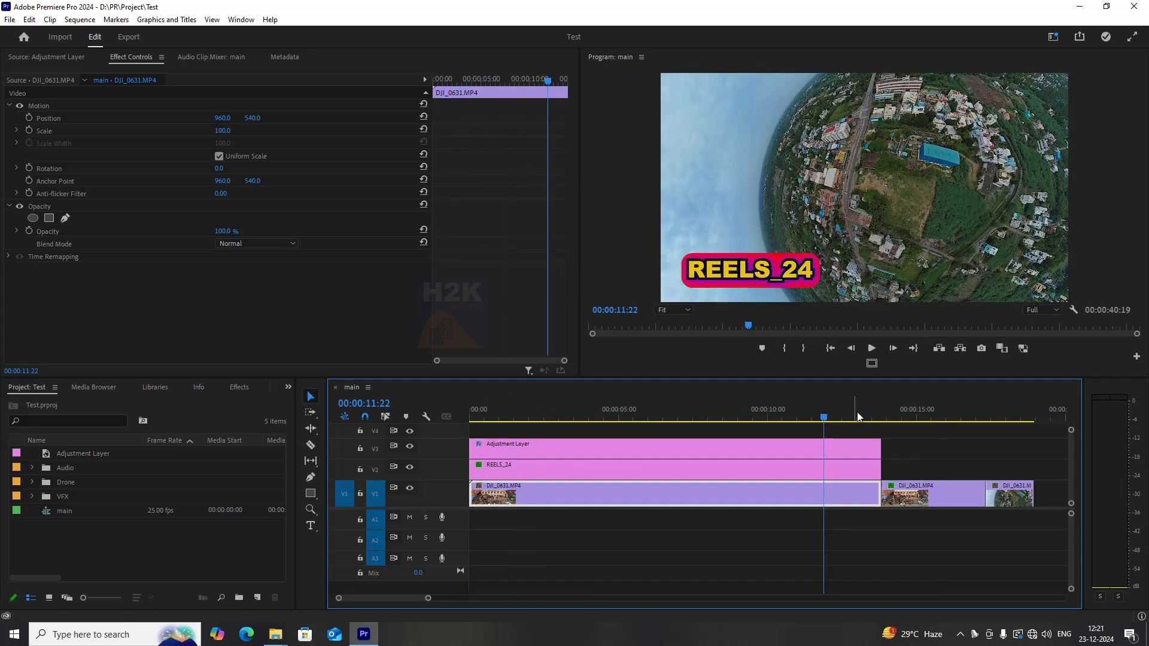
{"action": "left_click", "coordinate": [894, 431]}
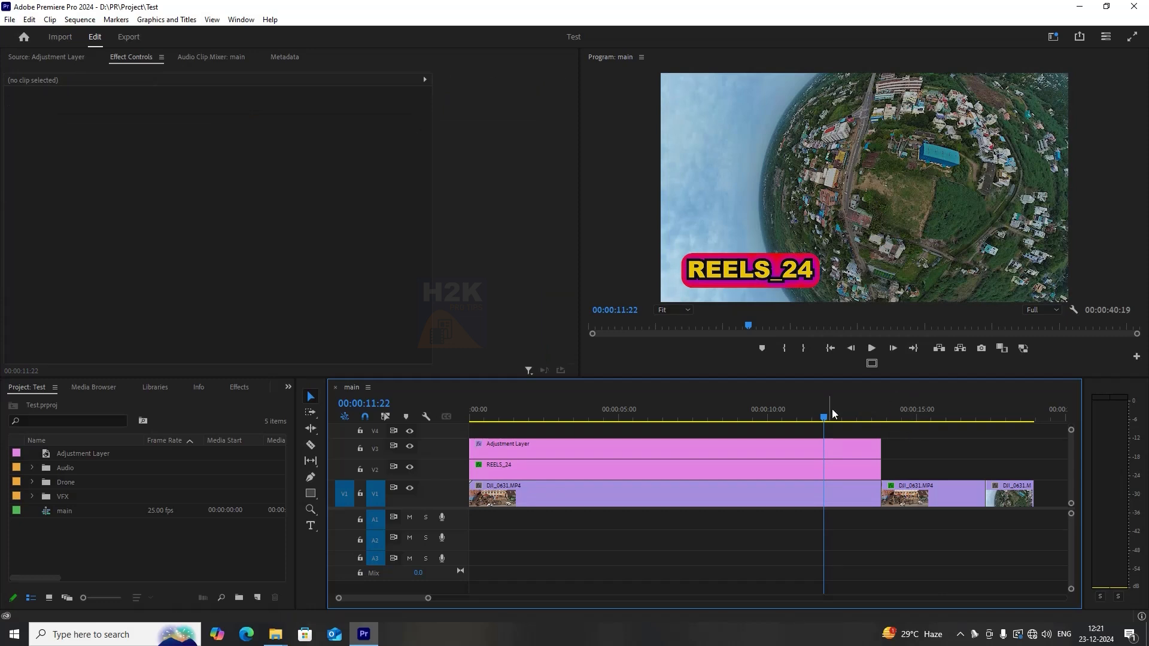
{"action": "left_click", "coordinate": [540, 410]}
{"action": "left_click_drag", "start_coordinate": [547, 405], "coordinate": [768, 402]}
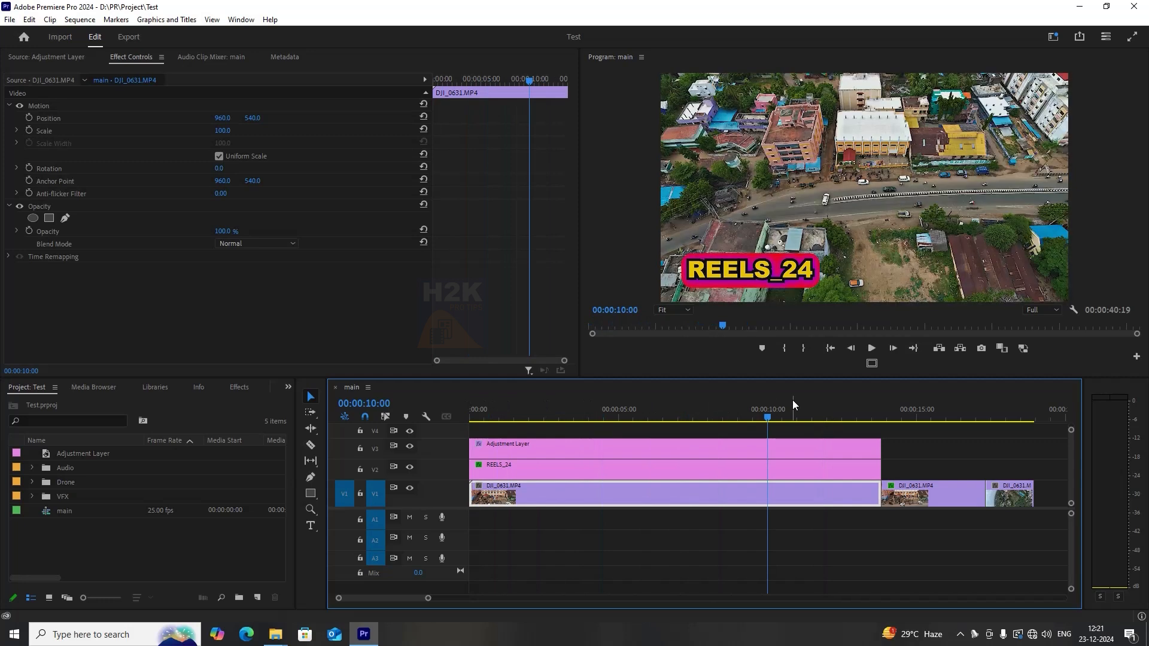